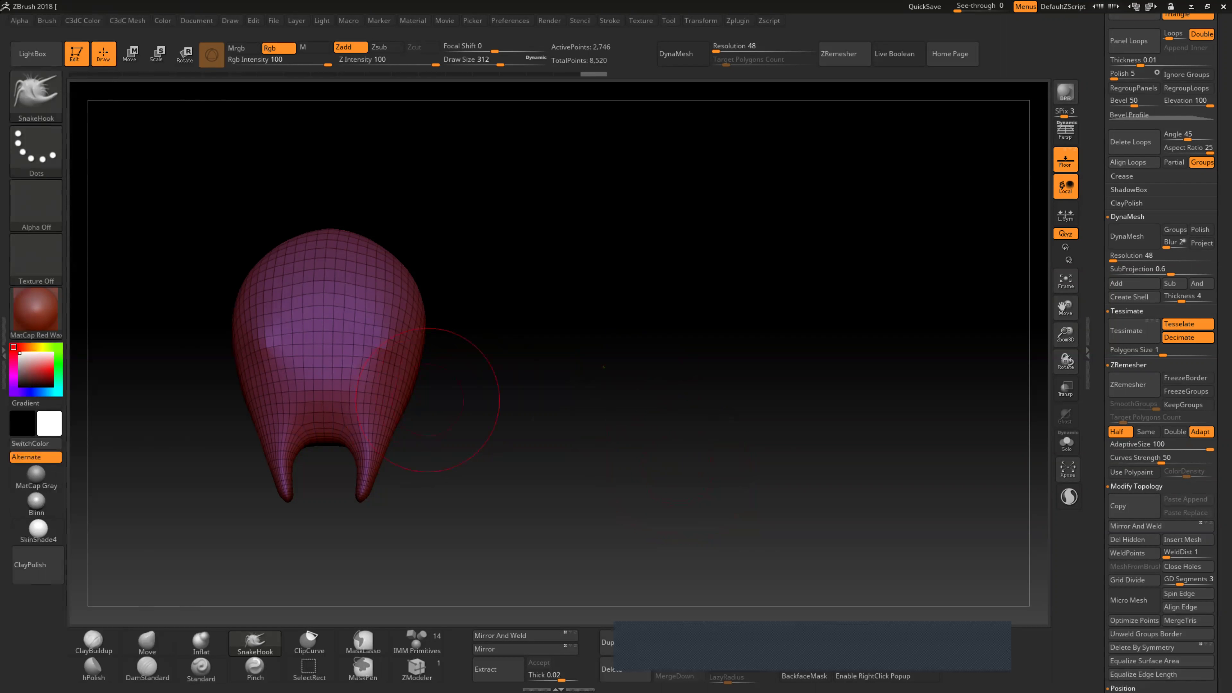
Step: Try a DynaMesh rebuild of the head, then undo it and turn DynaMesh off
{"action": "left_click", "coordinate": [1127, 236]}
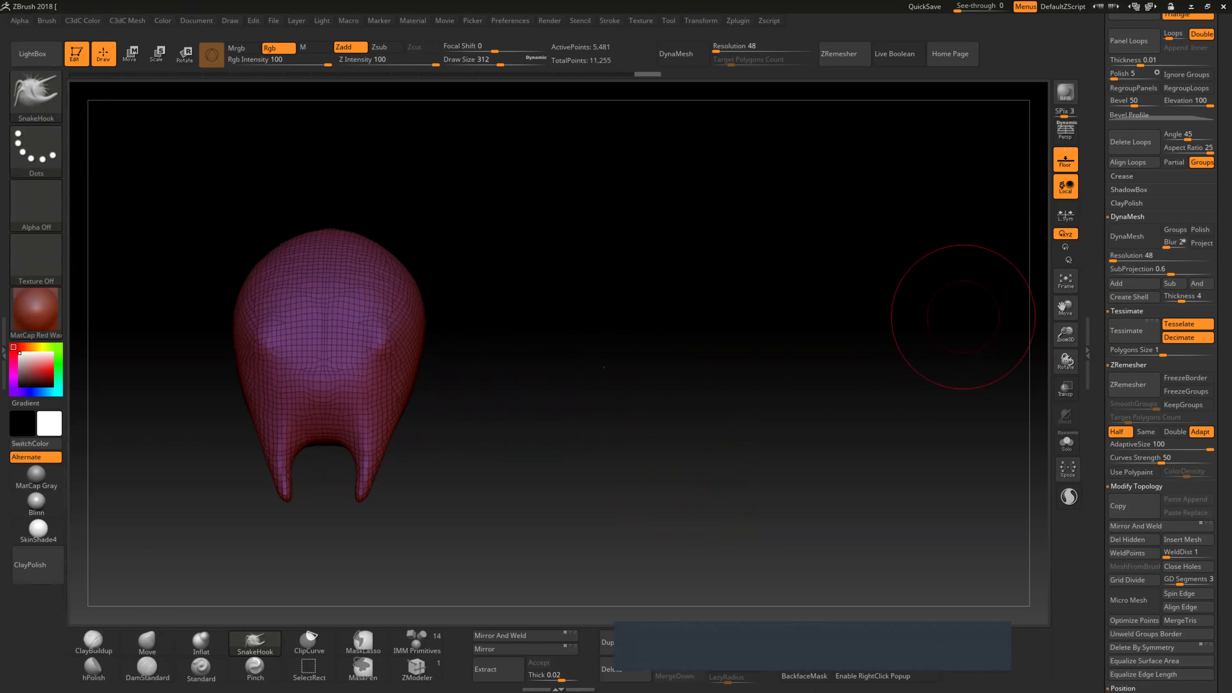
{"action": "key", "text": "ctrl+z"}
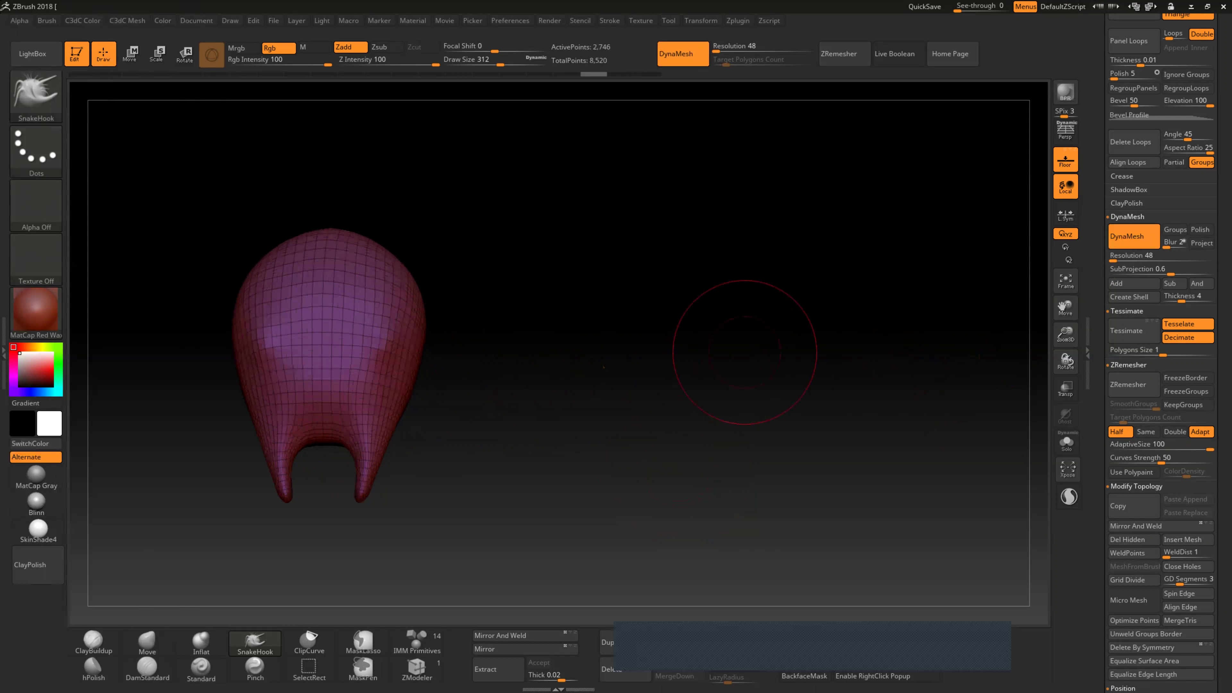
{"action": "key", "text": "ctrl+shift+z"}
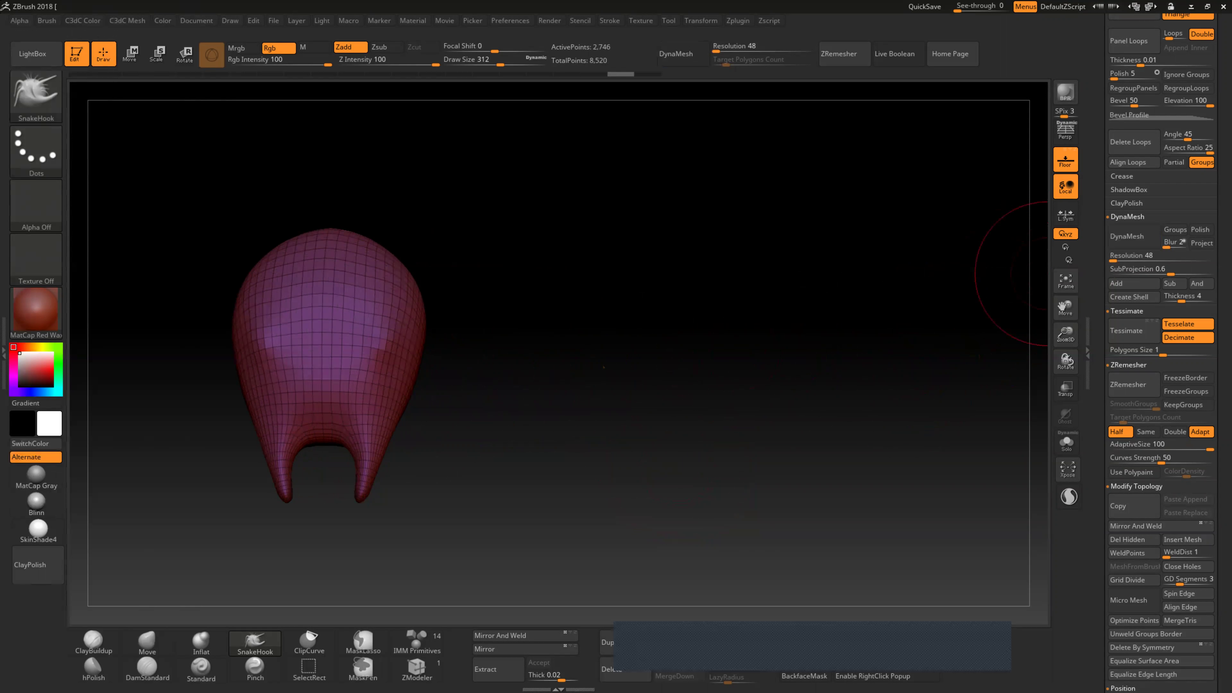
{"action": "scroll", "coordinate": [1161, 369], "scroll_direction": "up", "scroll_amount": 1}
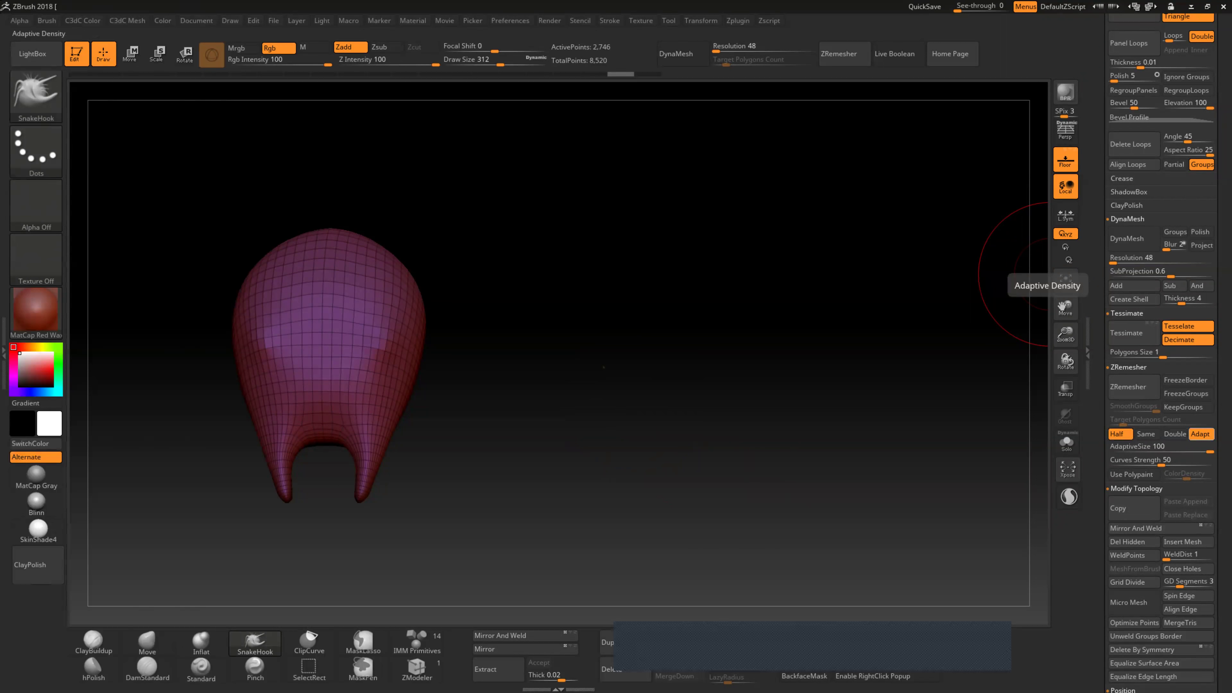
Step: ZRemesh the head with Adapt and Half off at Target Polygons Count 0.1
{"action": "left_click", "coordinate": [1200, 433]}
{"action": "scroll", "coordinate": [1199, 433], "scroll_direction": "down", "scroll_amount": 1}
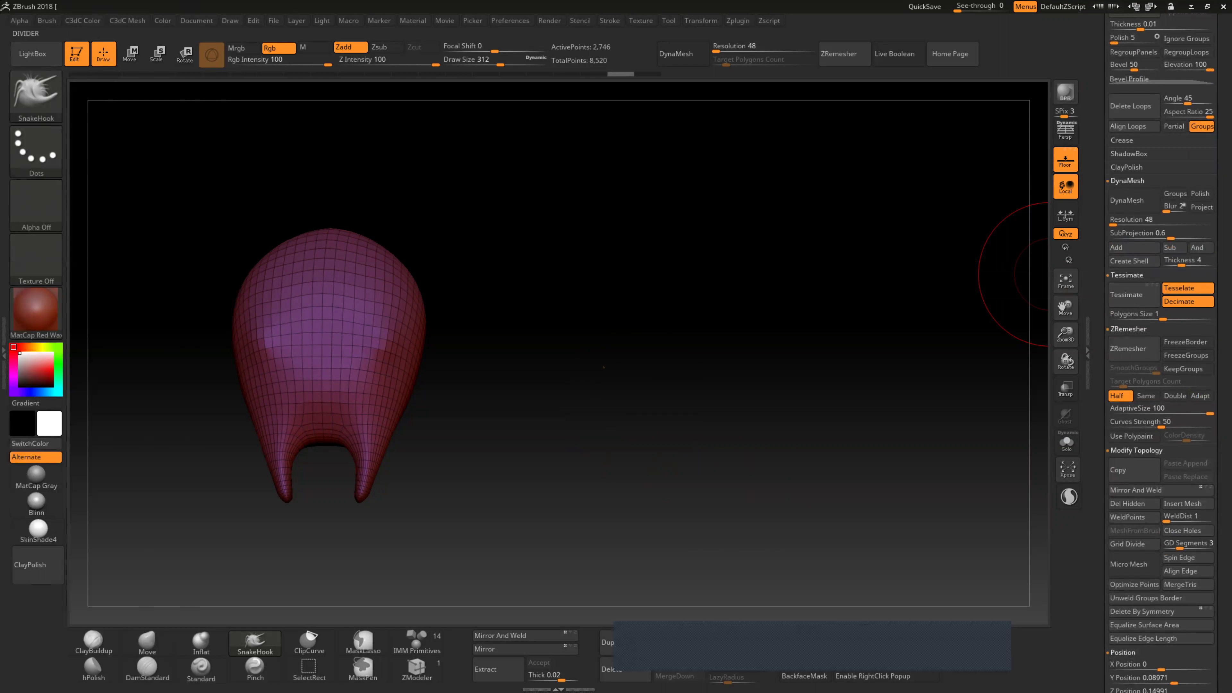
{"action": "left_click", "coordinate": [1117, 395]}
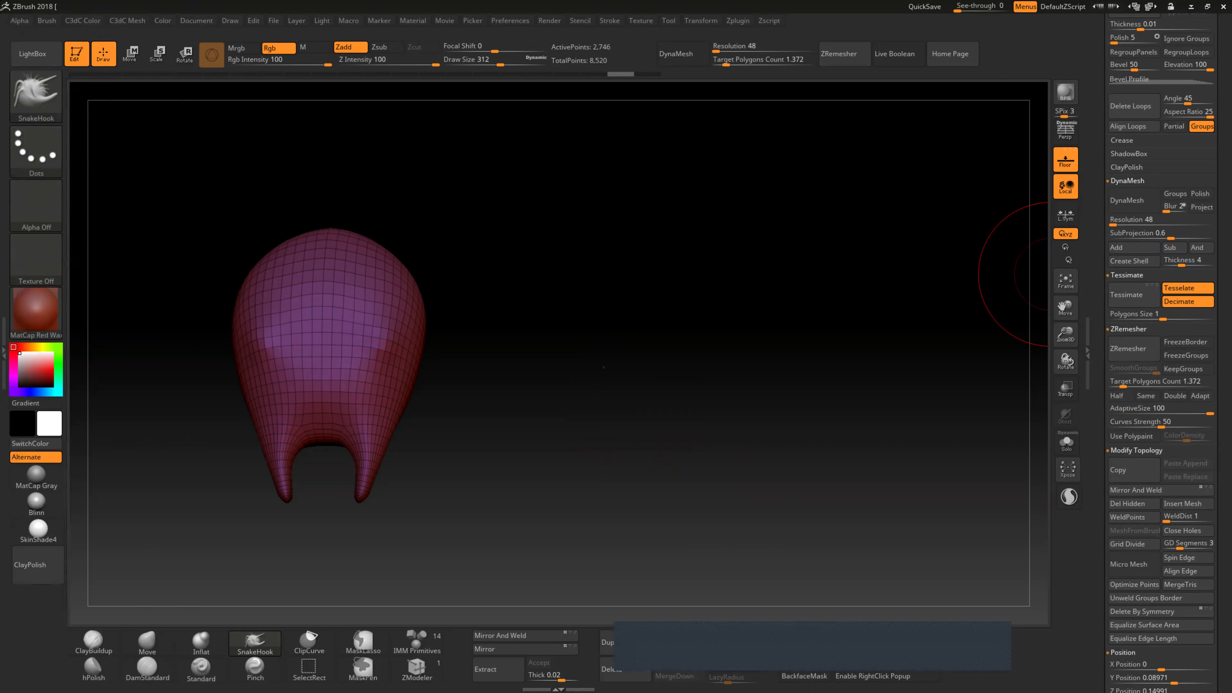
{"action": "type", "text": "0.1"}
{"action": "key", "text": "Return"}
{"action": "left_click", "coordinate": [1130, 348]}
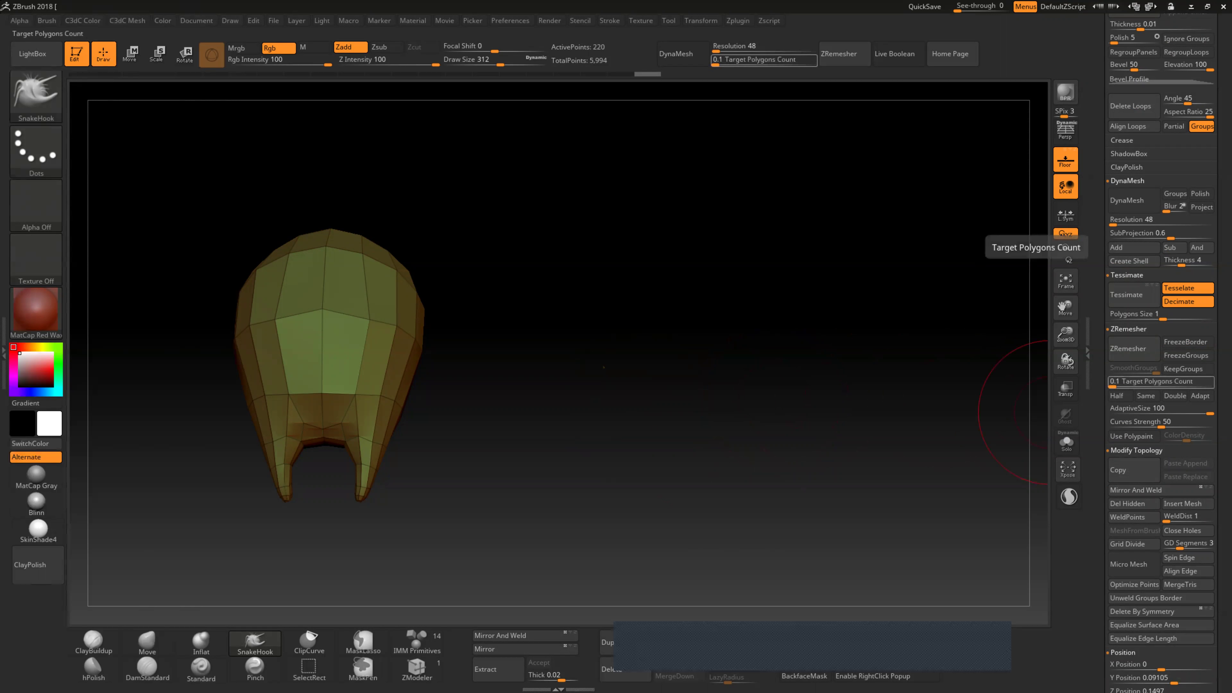
Step: Remesh the head again at Target Polygons Count 0.5, giving 1,056 points
{"action": "left_click_drag", "start_coordinate": [1064, 247], "coordinate": [1064, 246]}
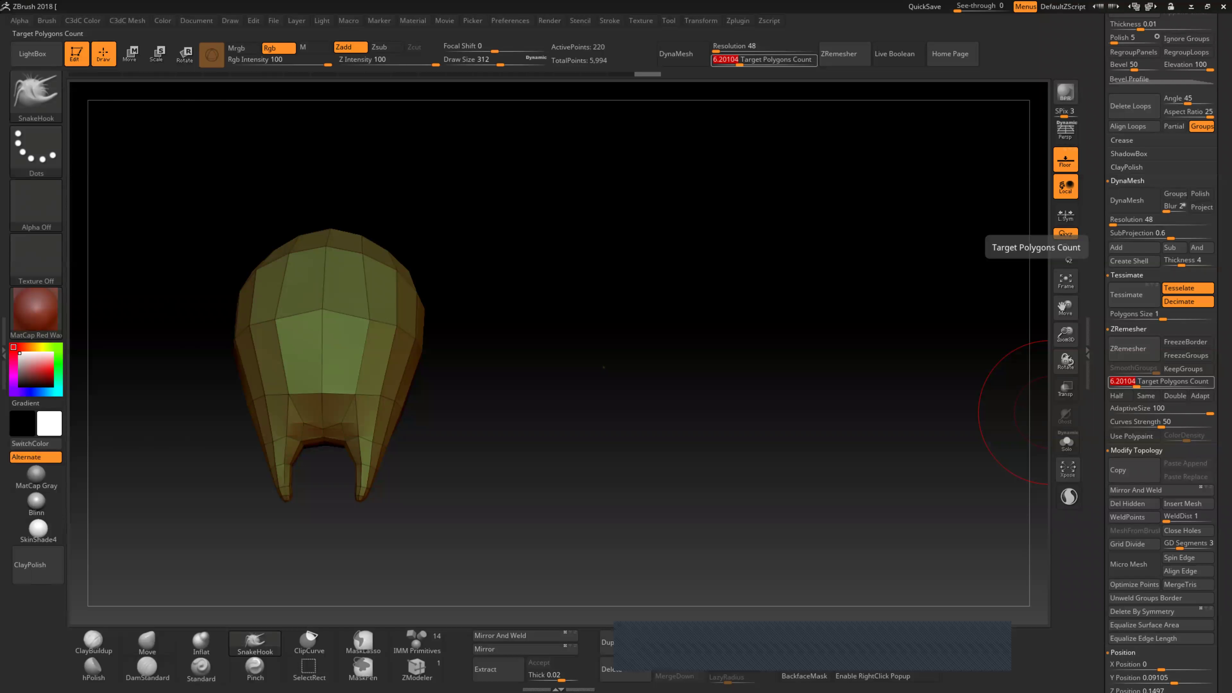
{"action": "key", "text": "BackSpace"}
{"action": "type", "text": "0.5"}
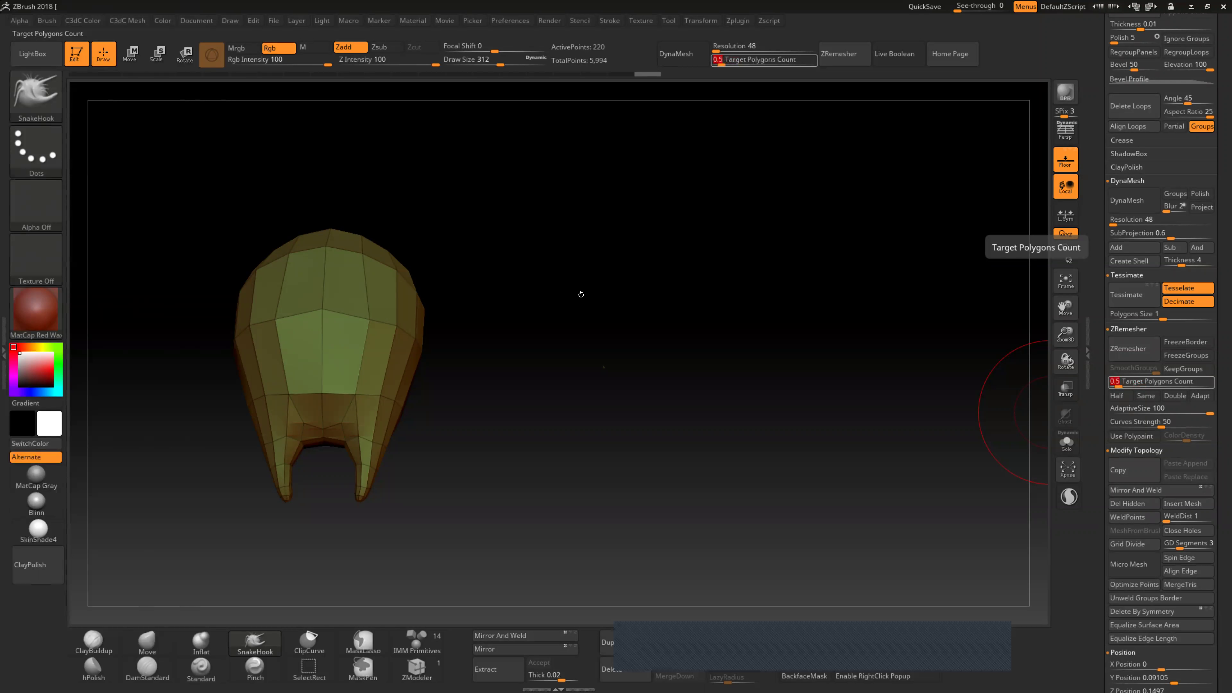
{"action": "key", "text": "Return"}
{"action": "left_click", "coordinate": [1128, 349]}
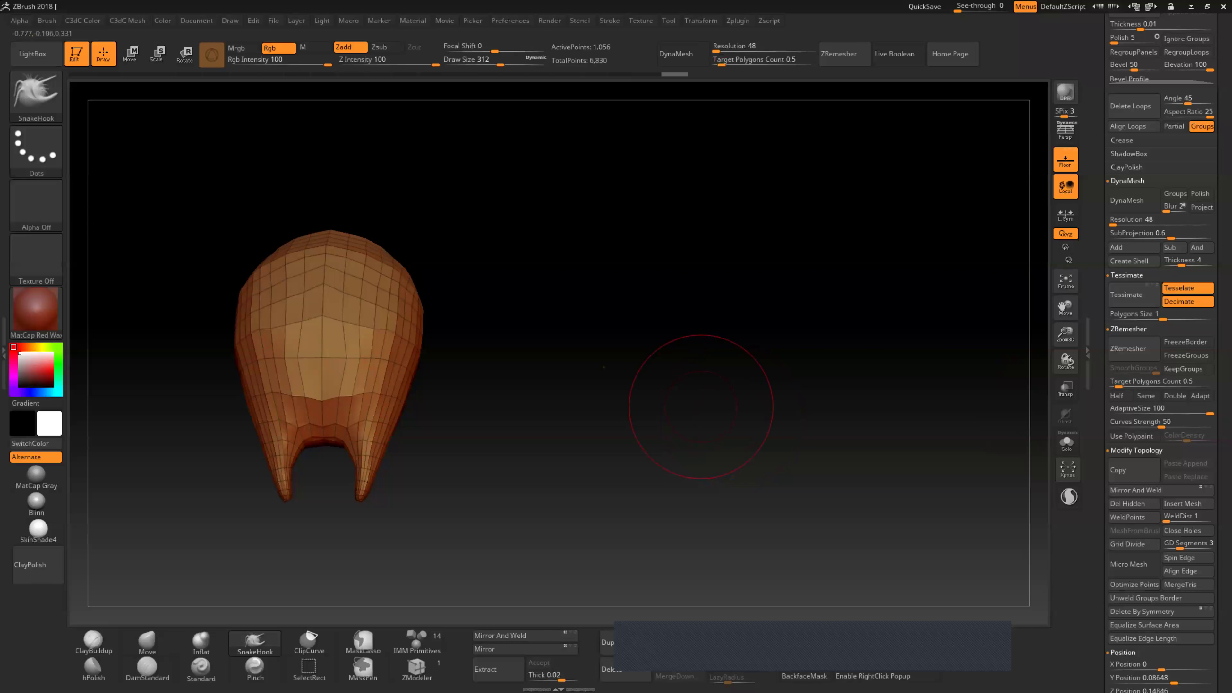
Step: Undo the ZRemesh to restore the 2,746-point head and orbit to see its side
{"action": "left_click_drag", "start_coordinate": [700, 408], "coordinate": [694, 408], "text": "ctrl"}
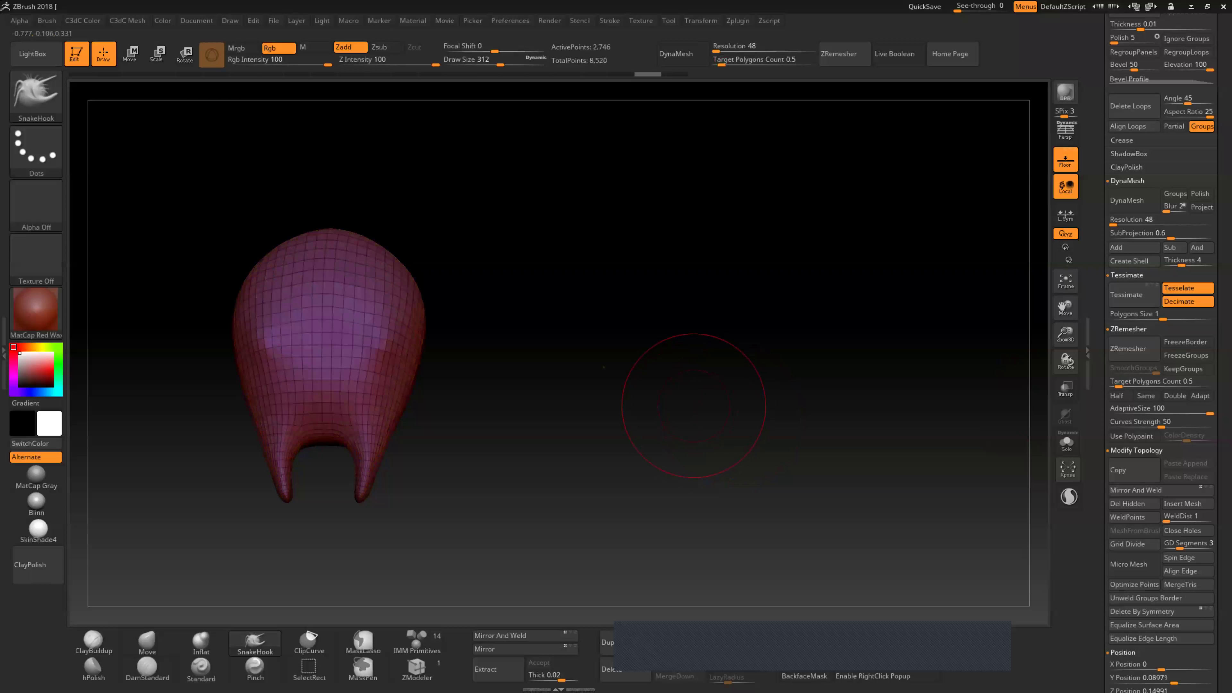
{"action": "key", "text": "ctrl+z"}
{"action": "left_click_drag", "start_coordinate": [520, 369], "coordinate": [606, 359]}
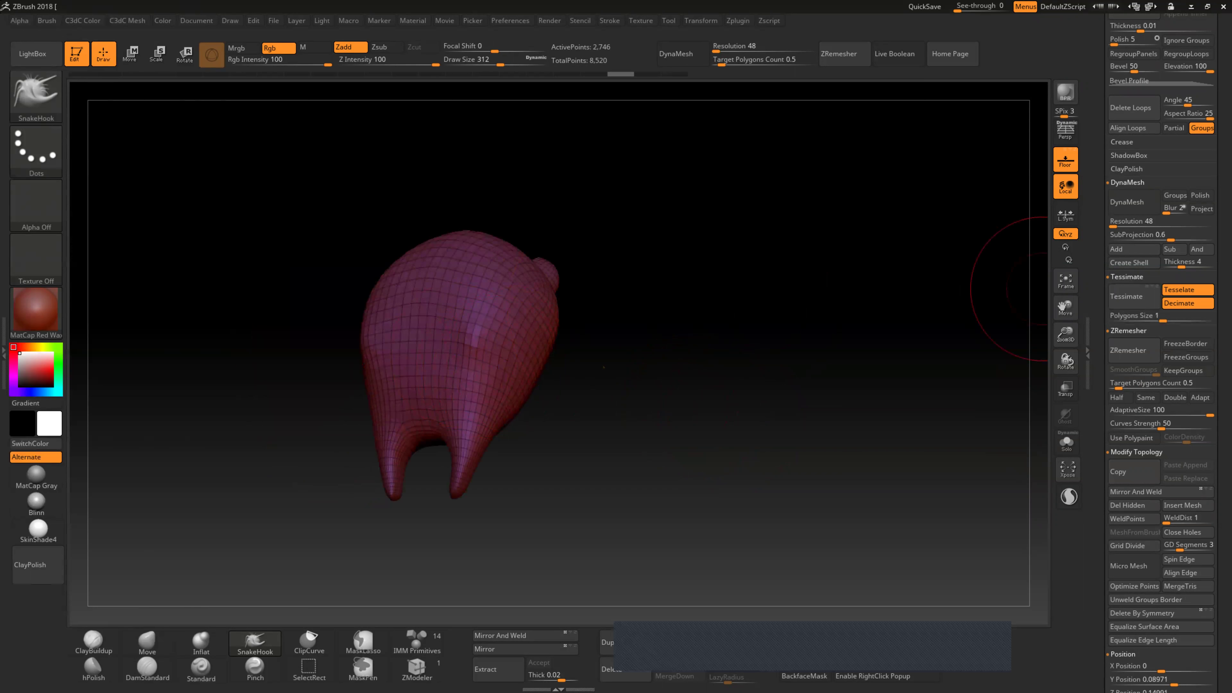
Step: Show the Subtool list with the head's two subtools
{"action": "scroll", "coordinate": [1159, 339], "scroll_direction": "up", "scroll_amount": 3}
{"action": "scroll", "coordinate": [1159, 339], "scroll_direction": "up", "scroll_amount": 3}
{"action": "scroll", "coordinate": [1159, 339], "scroll_direction": "up", "scroll_amount": 3}
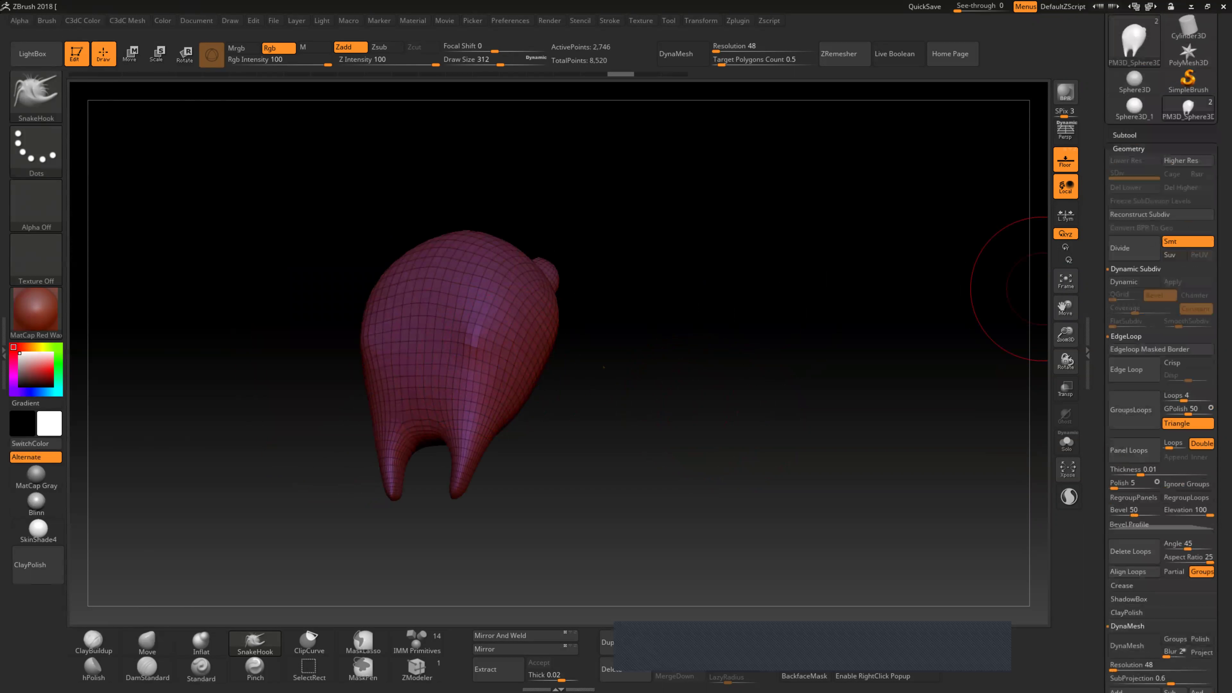
{"action": "left_click", "coordinate": [1087, 354]}
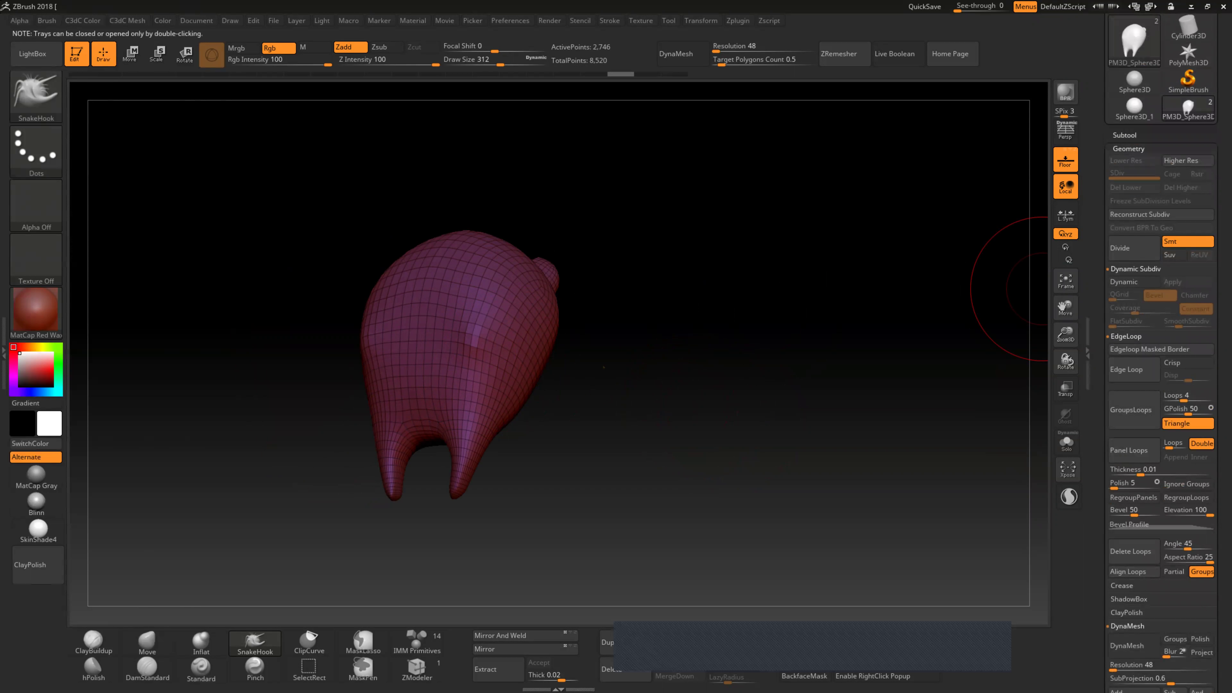
{"action": "scroll", "coordinate": [1087, 354], "scroll_direction": "up", "scroll_amount": 2}
{"action": "scroll", "coordinate": [1087, 354], "scroll_direction": "up", "scroll_amount": 1}
{"action": "left_click", "coordinate": [1124, 246]}
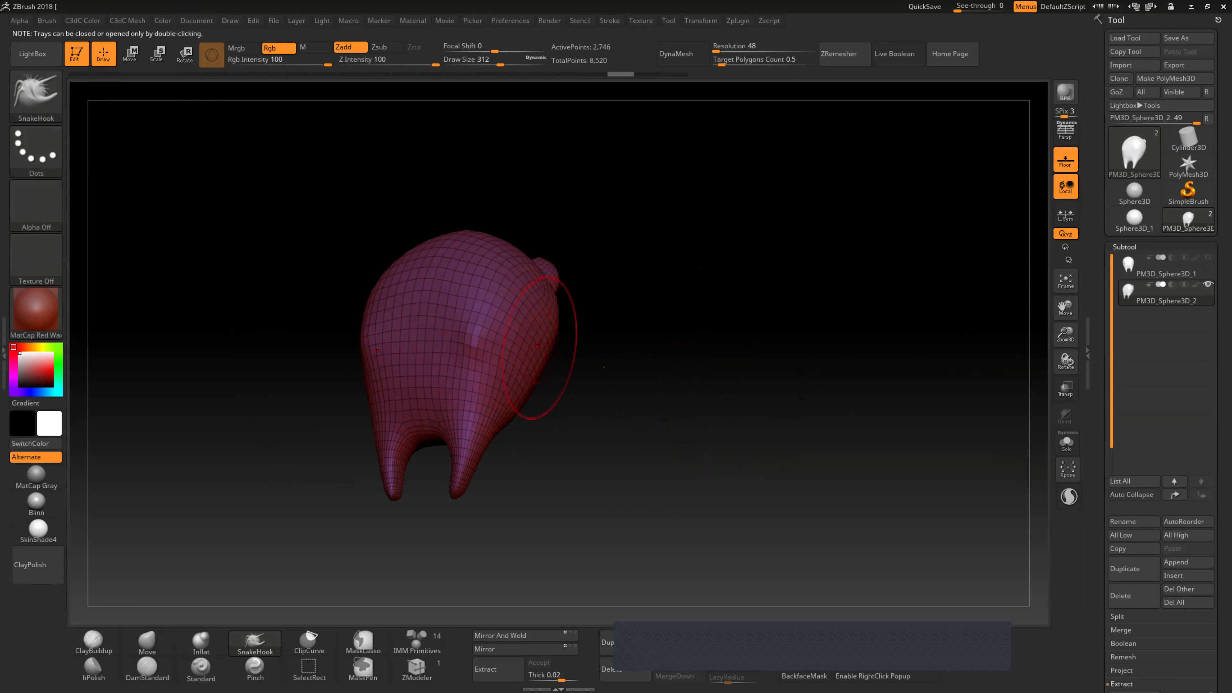
Step: Expand the Geometry sub-palette to display its subdivision options
{"action": "left_click_drag", "start_coordinate": [631, 349], "coordinate": [737, 354]}
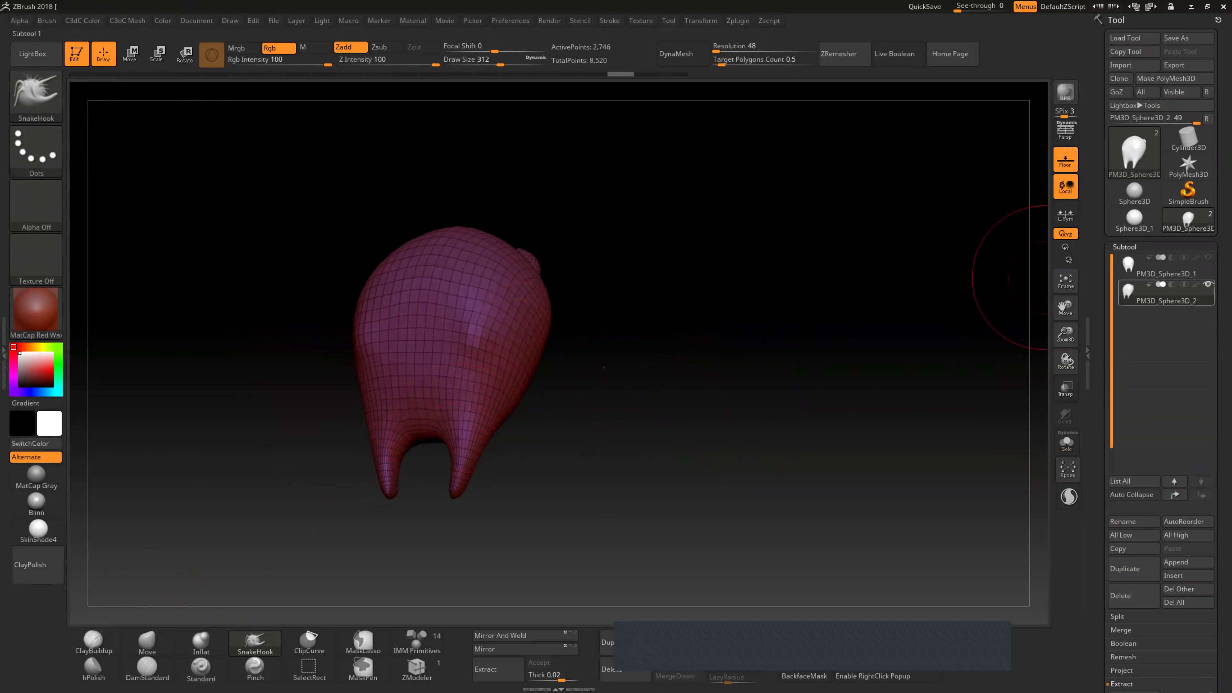
{"action": "scroll", "coordinate": [1159, 354], "scroll_direction": "down", "scroll_amount": 2}
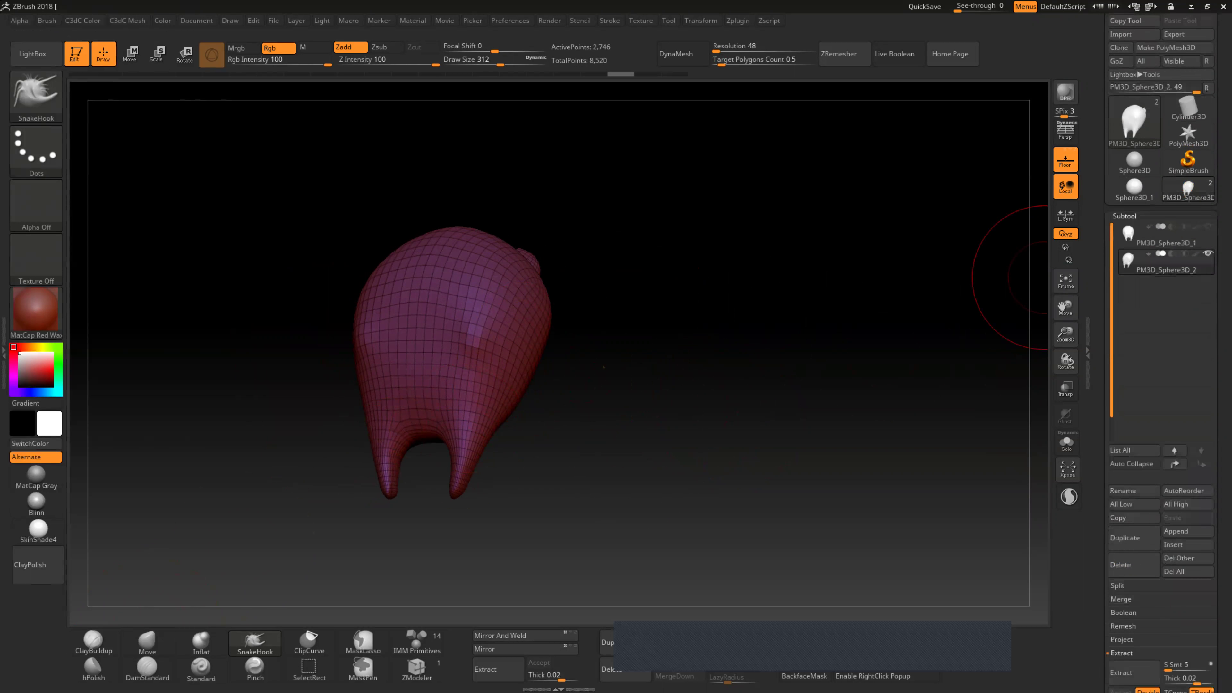
{"action": "scroll", "coordinate": [1159, 354], "scroll_direction": "down", "scroll_amount": 3}
{"action": "scroll", "coordinate": [1159, 354], "scroll_direction": "down", "scroll_amount": 3}
{"action": "scroll", "coordinate": [1159, 354], "scroll_direction": "down", "scroll_amount": 3}
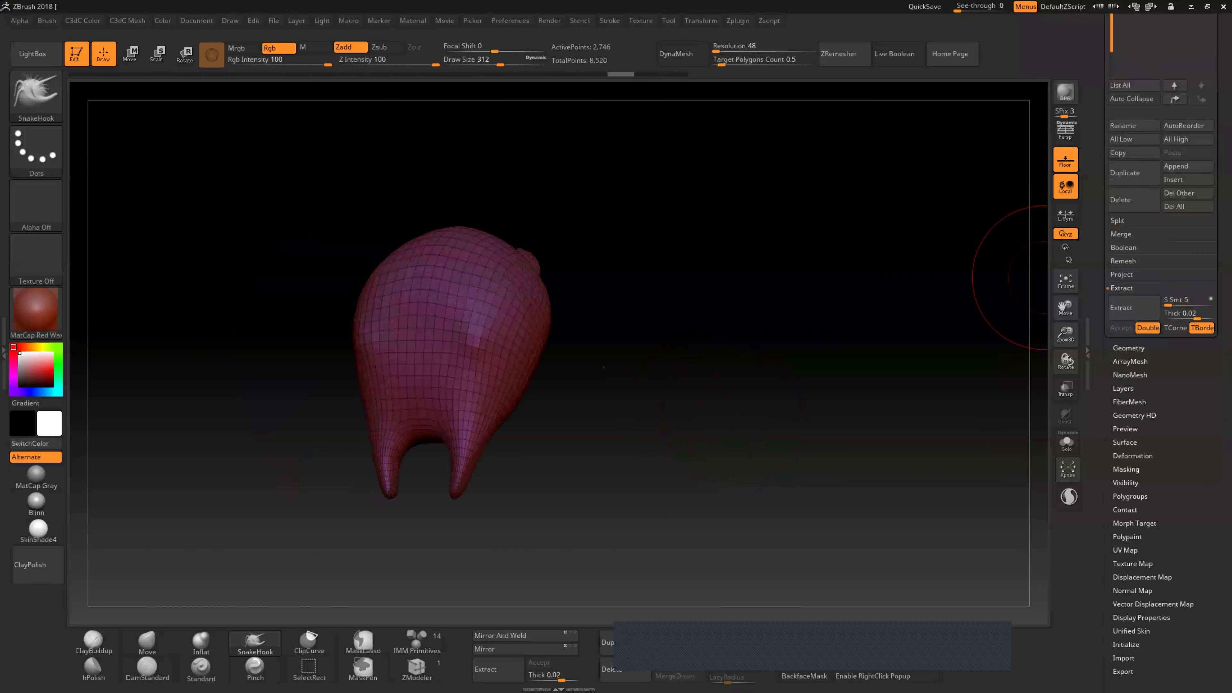
{"action": "left_click", "coordinate": [1127, 348]}
{"action": "scroll", "coordinate": [1159, 354], "scroll_direction": "up", "scroll_amount": 4}
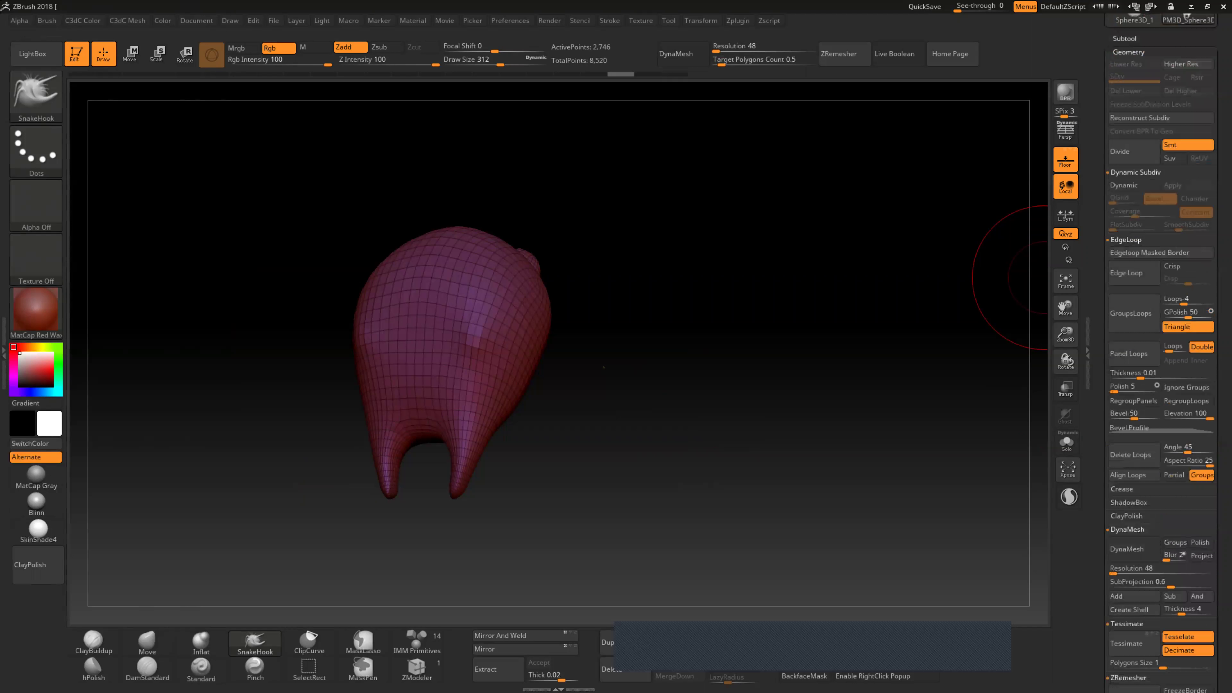
{"action": "scroll", "coordinate": [1159, 355], "scroll_direction": "up", "scroll_amount": 2}
{"action": "scroll", "coordinate": [1159, 355], "scroll_direction": "up", "scroll_amount": 1}
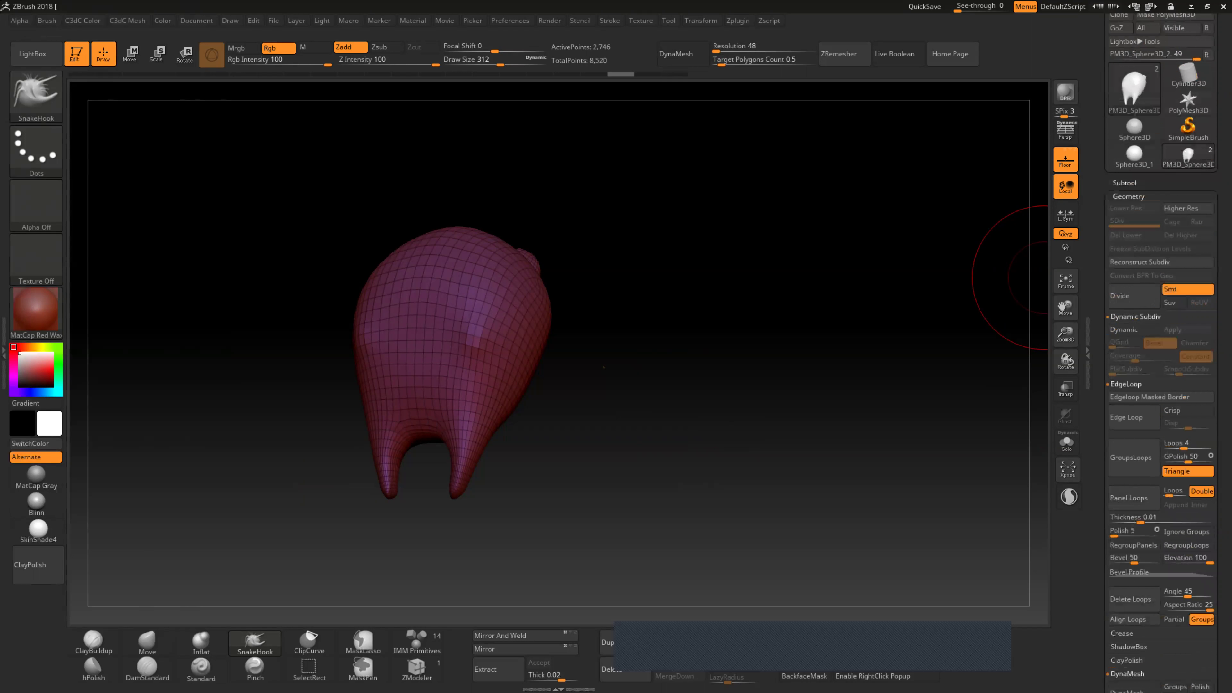
{"action": "scroll", "coordinate": [1159, 354], "scroll_direction": "up", "scroll_amount": 1}
{"action": "scroll", "coordinate": [1133, 359], "scroll_direction": "up", "scroll_amount": 1}
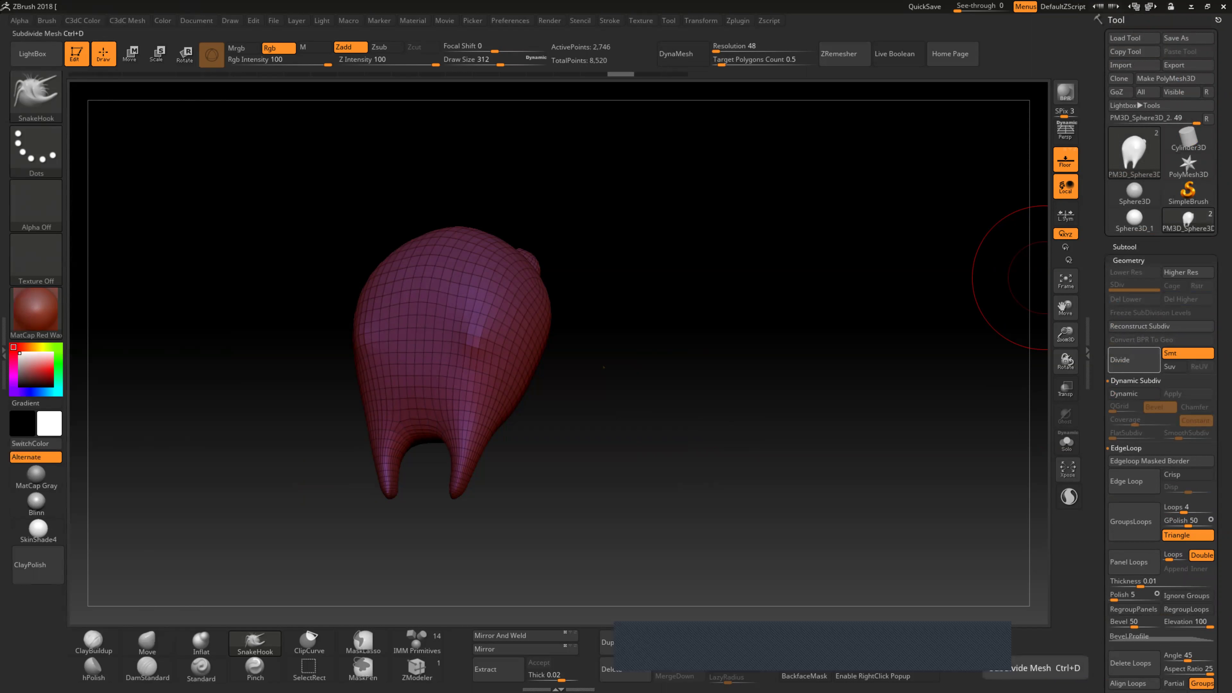
Step: Divide the head to subdivision level 2 (10,978 points) and zoom in on it
{"action": "left_click", "coordinate": [1133, 360]}
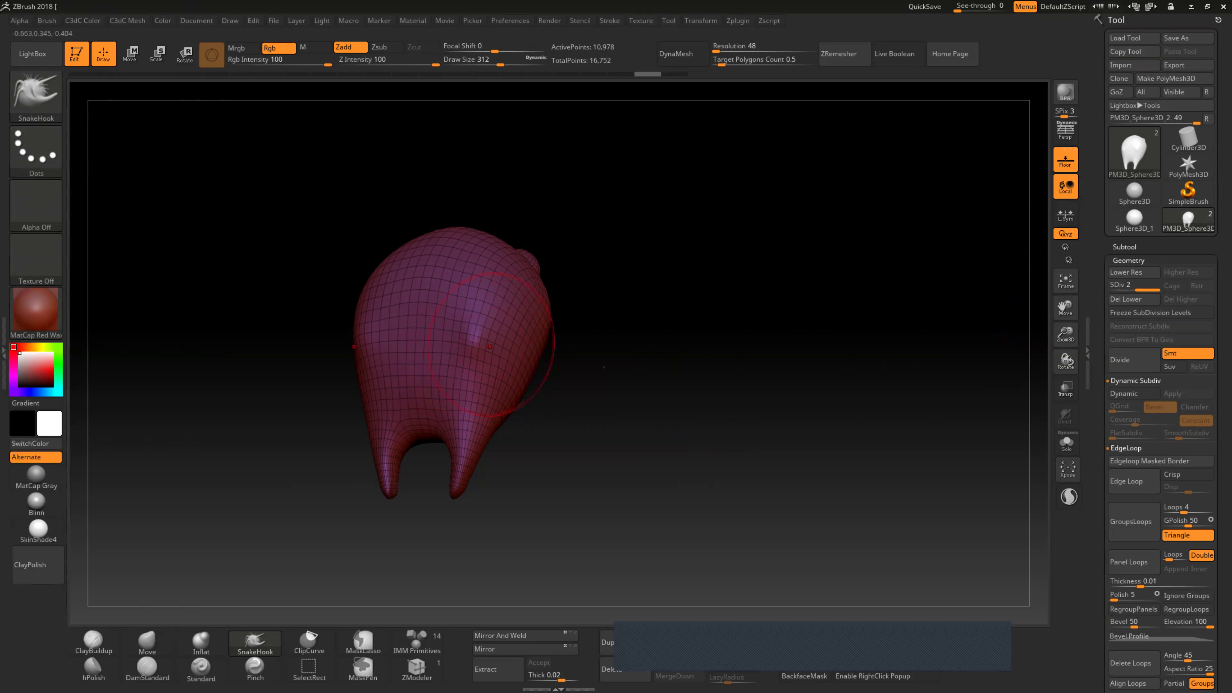
{"action": "right_click_drag", "start_coordinate": [485, 350], "coordinate": [485, 447], "text": "ctrl"}
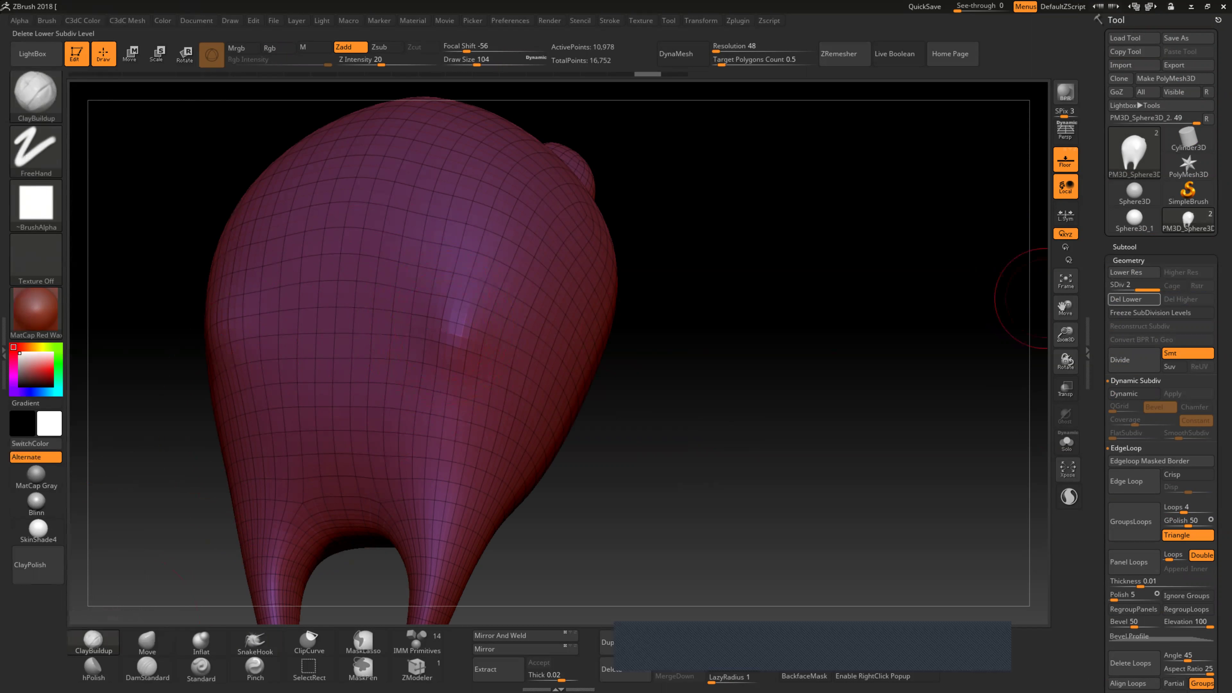
Step: Subdivide to level 3, build two ClayBuildup eye bulges, and hide the polyframe
{"action": "key", "text": "ctrl+d"}
{"action": "key", "text": "ctrl+d"}
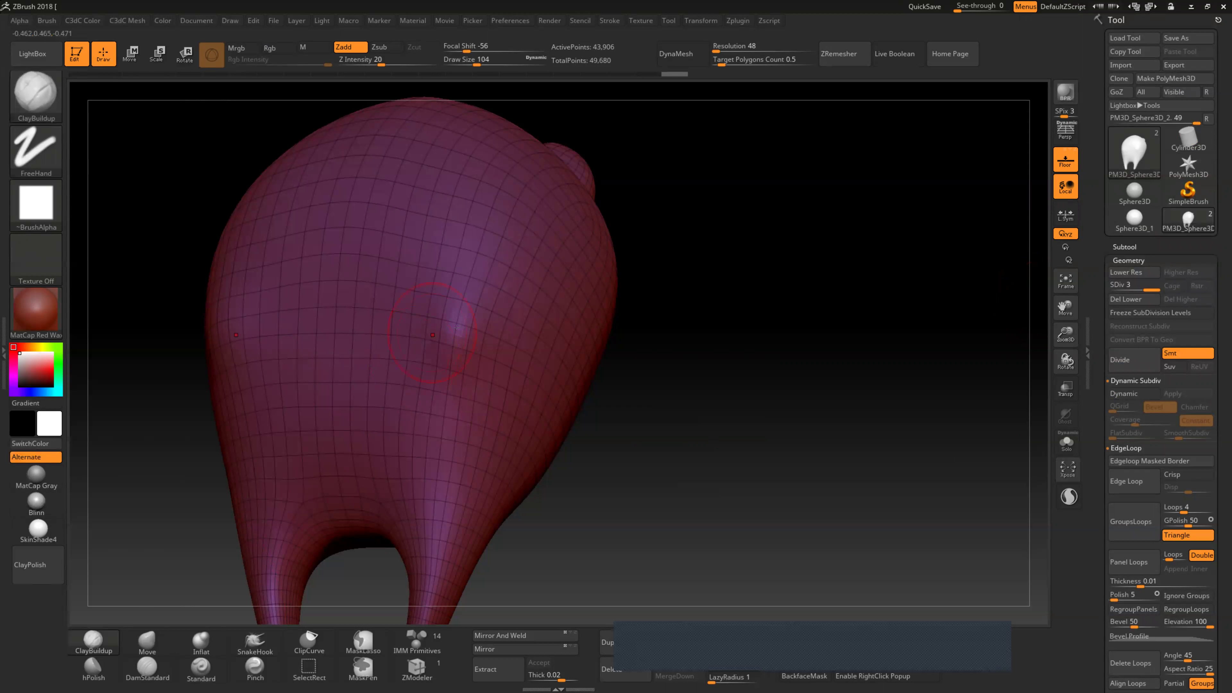
{"action": "left_click_drag", "start_coordinate": [448, 317], "coordinate": [445, 330]}
{"action": "mouse_move", "coordinate": [464, 330]}
{"action": "right_mouse_down"}
{"action": "mouse_move", "coordinate": [482, 334]}
{"action": "mouse_move", "coordinate": [453, 331]}
{"action": "mouse_move", "coordinate": [485, 306]}
{"action": "mouse_move", "coordinate": [468, 325]}
{"action": "right_mouse_up"}
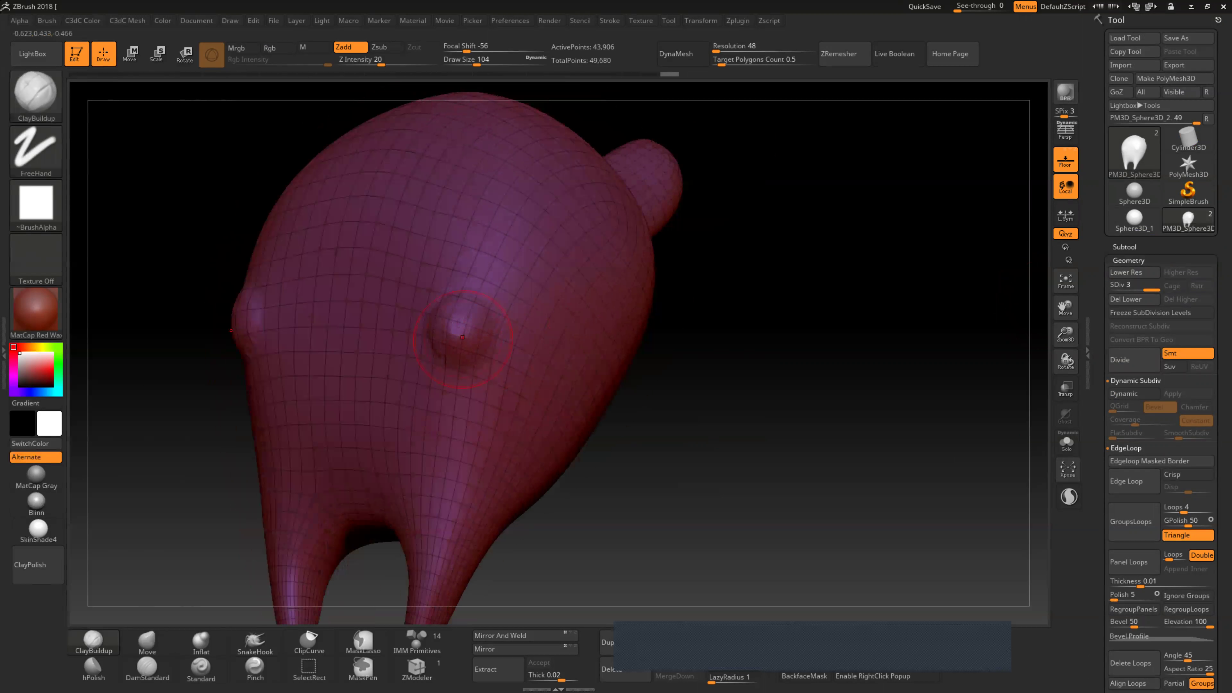
{"action": "mouse_move", "coordinate": [469, 325]}
{"action": "right_mouse_down"}
{"action": "mouse_move", "coordinate": [495, 324]}
{"action": "mouse_move", "coordinate": [470, 328]}
{"action": "right_mouse_up"}
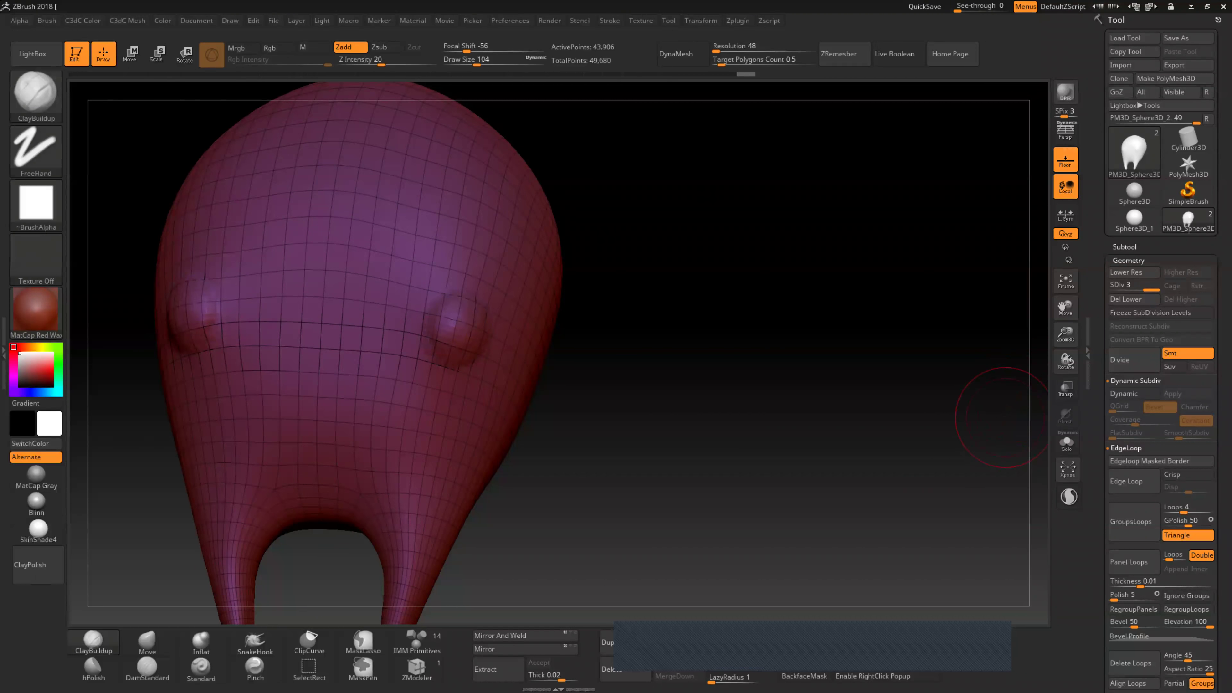
{"action": "key", "text": "shift+f"}
{"action": "left_click_drag", "start_coordinate": [1002, 414], "coordinate": [476, 328]}
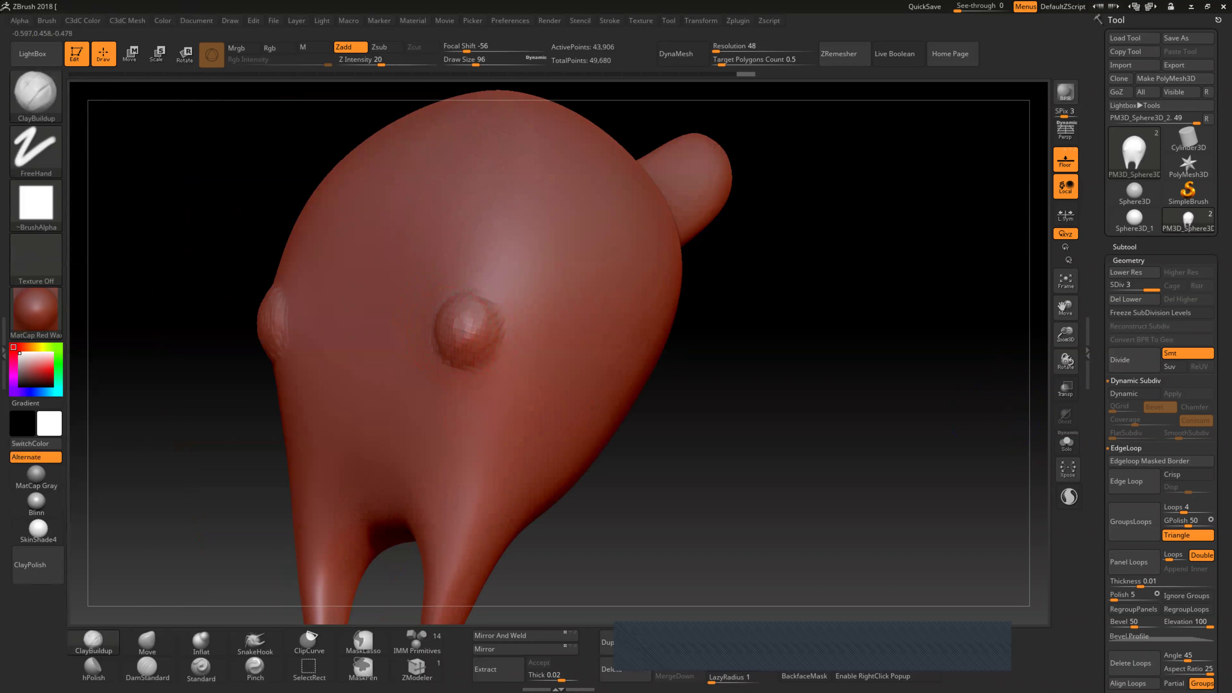
Step: Smooth and soften the eye bulge on the head
{"action": "key", "text": "shift"}
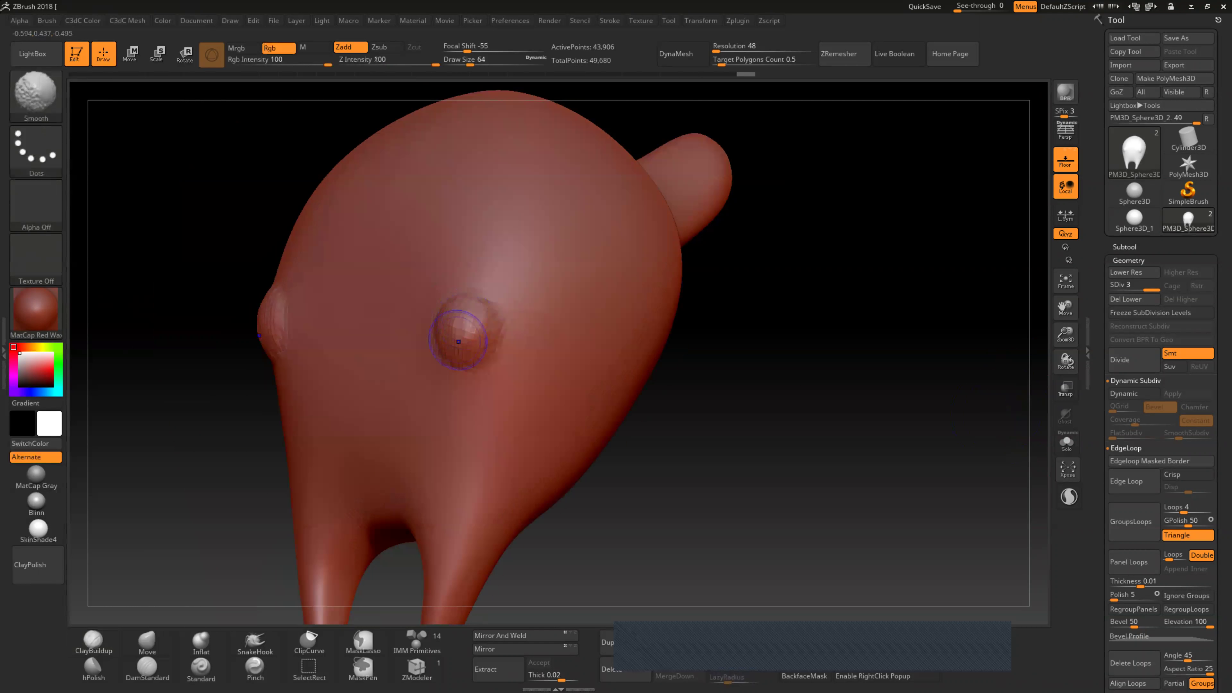
{"action": "mouse_move", "coordinate": [458, 341]}
{"action": "left_mouse_down", "text": "shift"}
{"action": "mouse_move", "coordinate": [476, 323]}
{"action": "mouse_move", "coordinate": [470, 357]}
{"action": "left_mouse_up", "text": "shift"}
{"action": "left_click_drag", "start_coordinate": [728, 437], "coordinate": [558, 436]}
{"action": "left_click_drag", "start_coordinate": [449, 281], "coordinate": [468, 292], "text": "shift"}
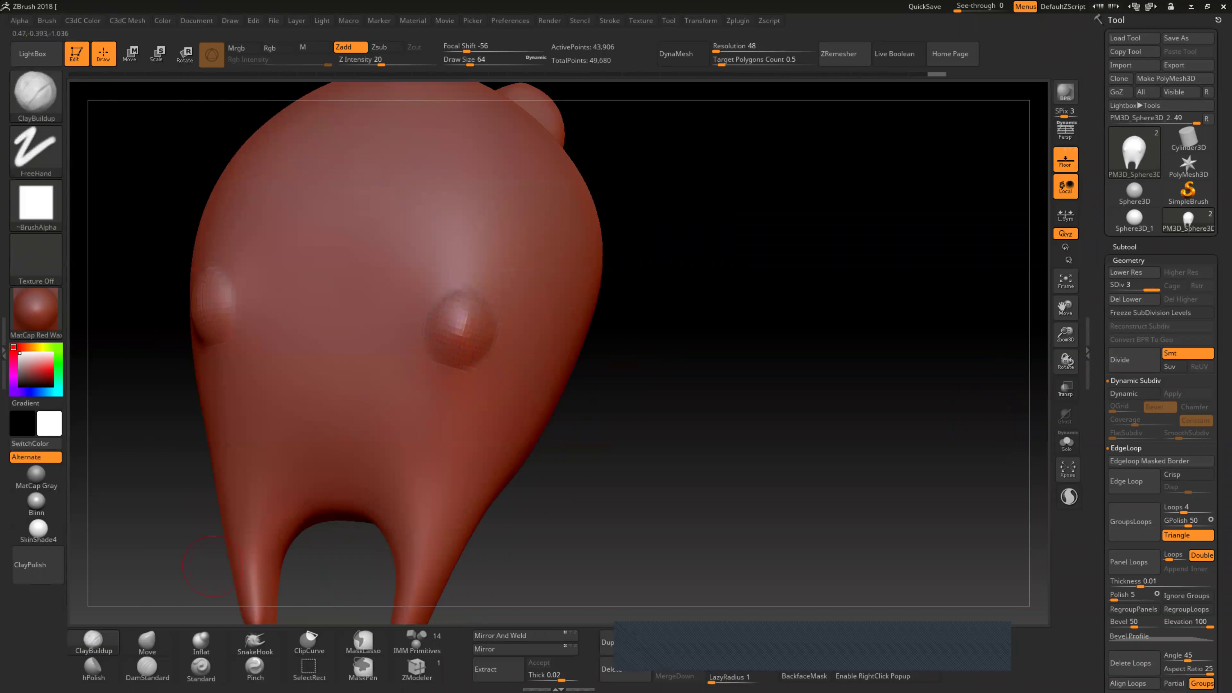
Step: Carve a small DamStandard crease at the base of the left eye bump
{"action": "left_click", "coordinate": [147, 667]}
{"action": "mouse_move", "coordinate": [824, 340]}
{"action": "left_mouse_down"}
{"action": "mouse_move", "coordinate": [452, 300]}
{"action": "mouse_move", "coordinate": [467, 301]}
{"action": "left_mouse_up"}
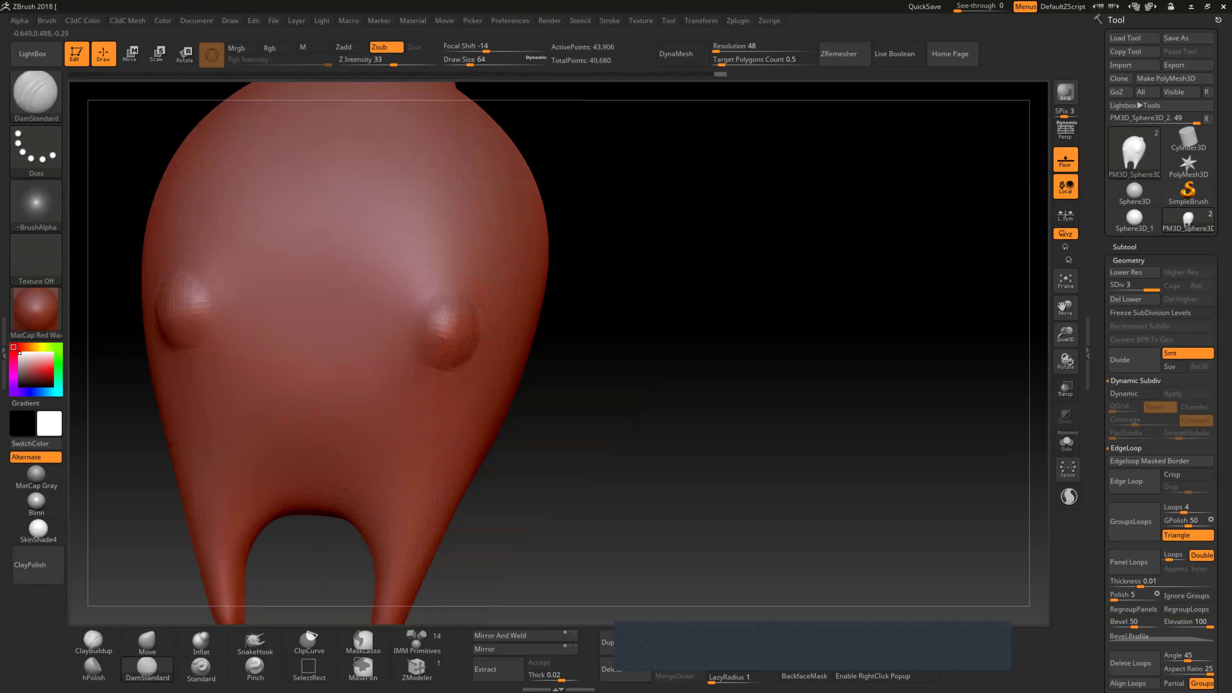
{"action": "left_click_drag", "start_coordinate": [202, 313], "coordinate": [196, 303]}
{"action": "mouse_move", "coordinate": [776, 340]}
{"action": "left_mouse_down"}
{"action": "mouse_move", "coordinate": [641, 340]}
{"action": "mouse_move", "coordinate": [646, 291]}
{"action": "left_mouse_up"}
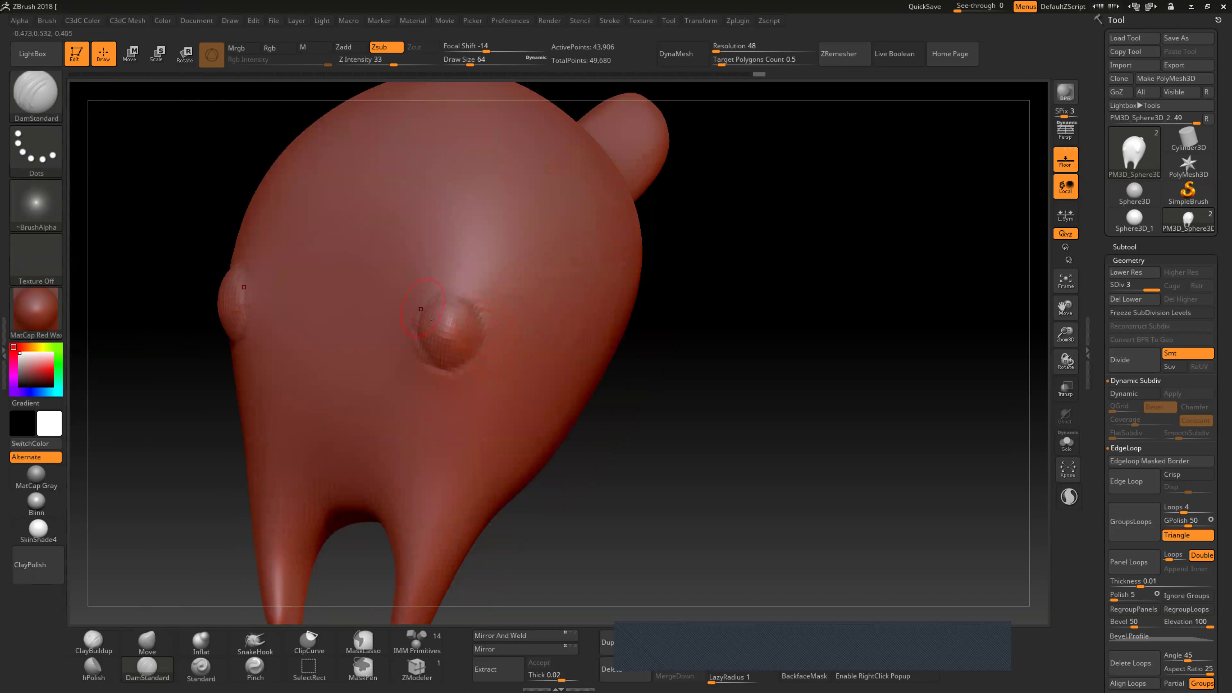
{"action": "mouse_move", "coordinate": [444, 355]}
{"action": "left_mouse_down"}
{"action": "mouse_move", "coordinate": [419, 318]}
{"action": "mouse_move", "coordinate": [514, 311]}
{"action": "left_mouse_up"}
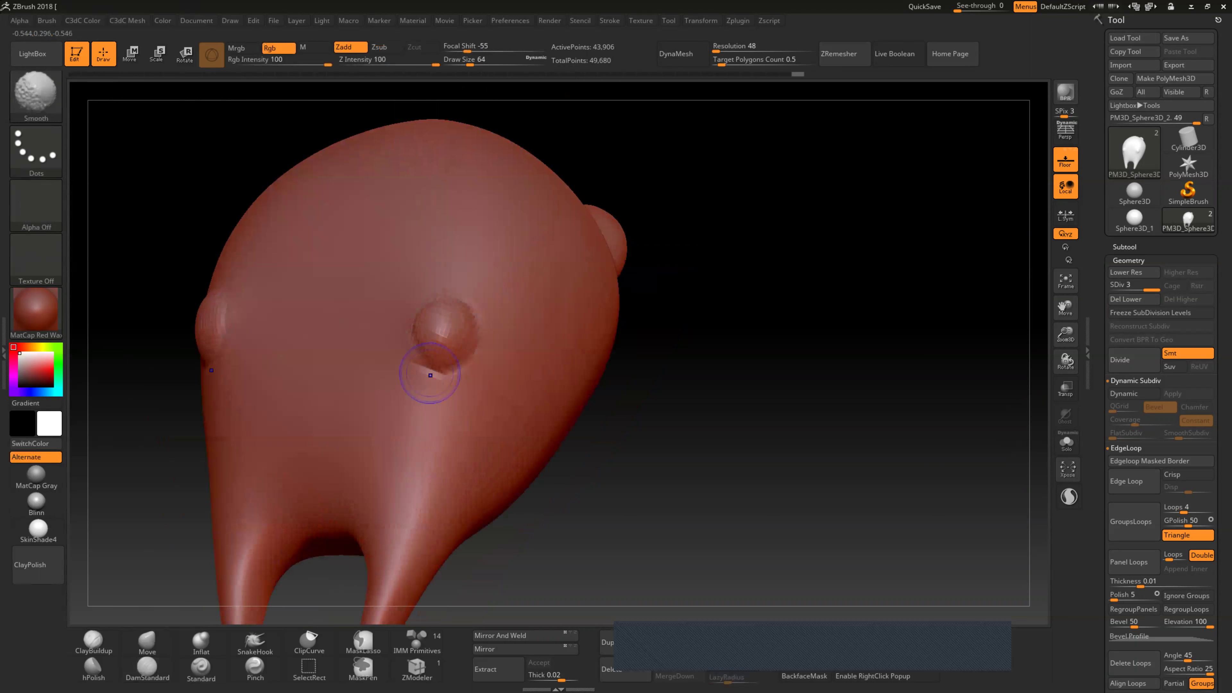
{"action": "left_click_drag", "start_coordinate": [728, 350], "coordinate": [459, 343]}
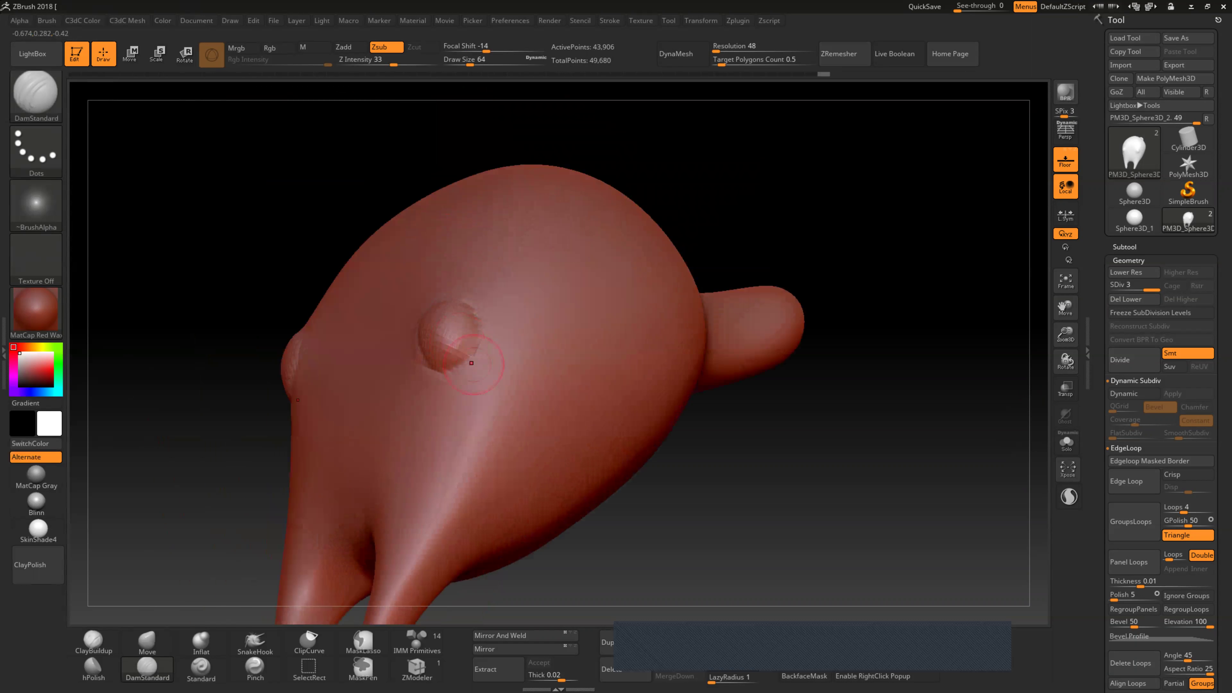
{"action": "right_click_drag", "start_coordinate": [459, 342], "coordinate": [473, 358]}
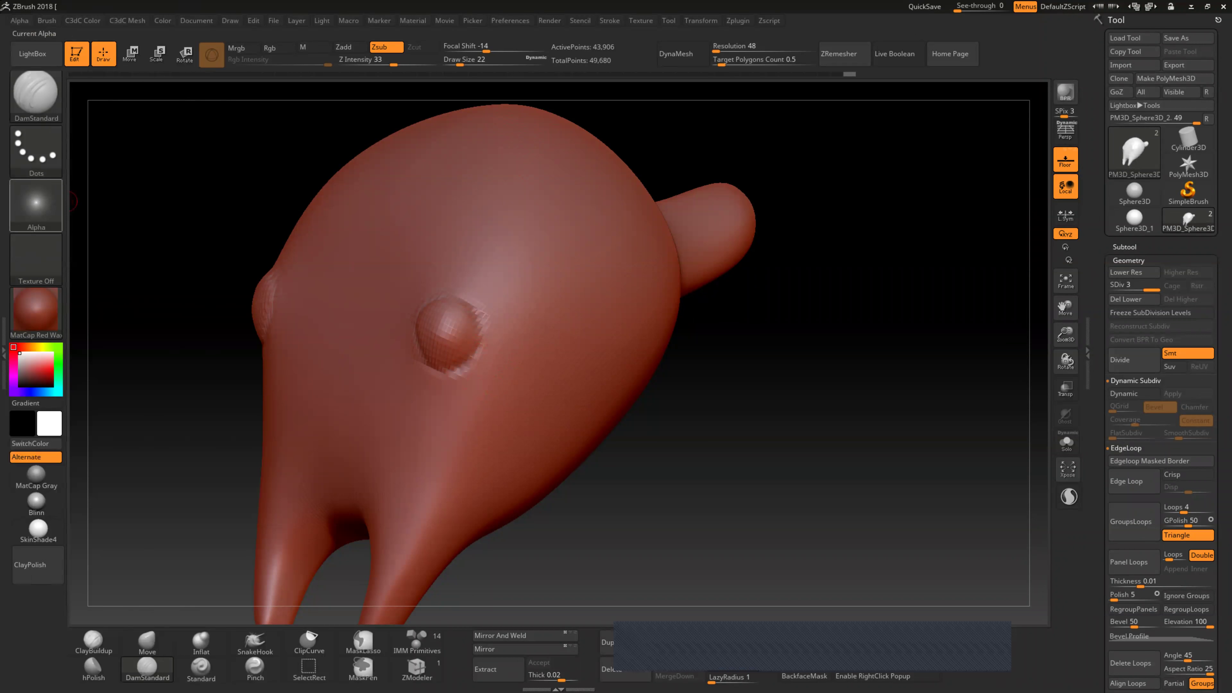
Step: Set the DamStandard brush stroke to FreeHand
{"action": "left_click", "coordinate": [36, 204]}
{"action": "left_click", "coordinate": [36, 151]}
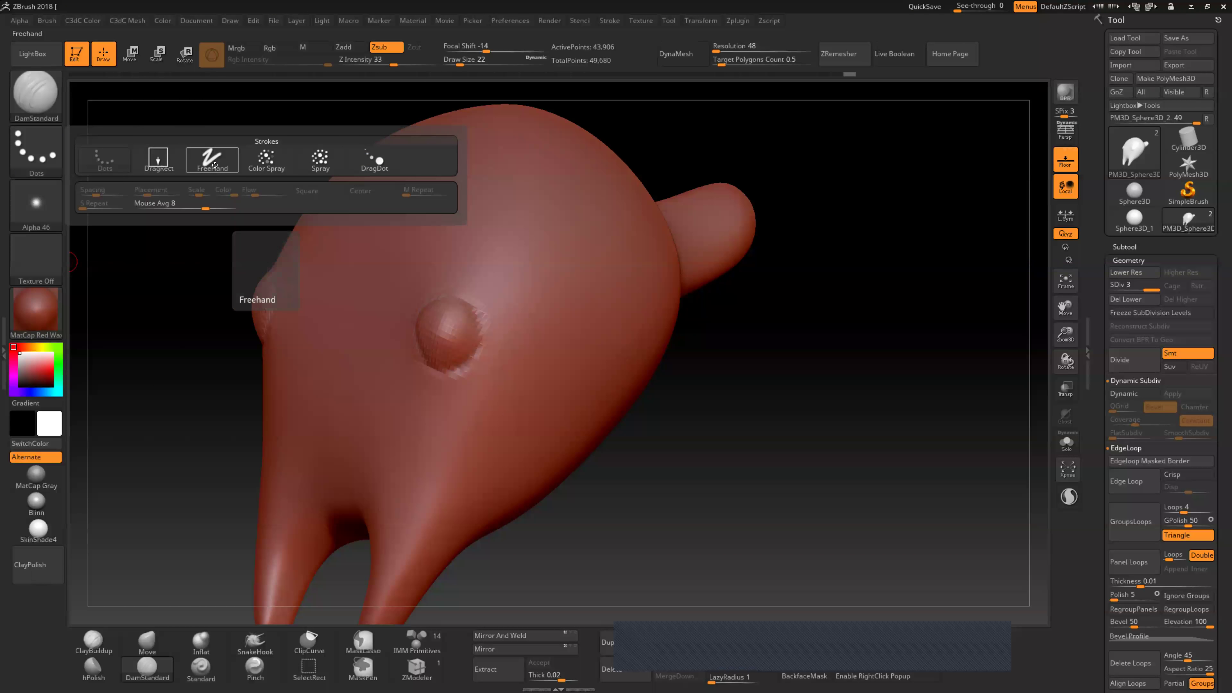
{"action": "left_click", "coordinate": [211, 161]}
{"action": "left_click", "coordinate": [38, 152]}
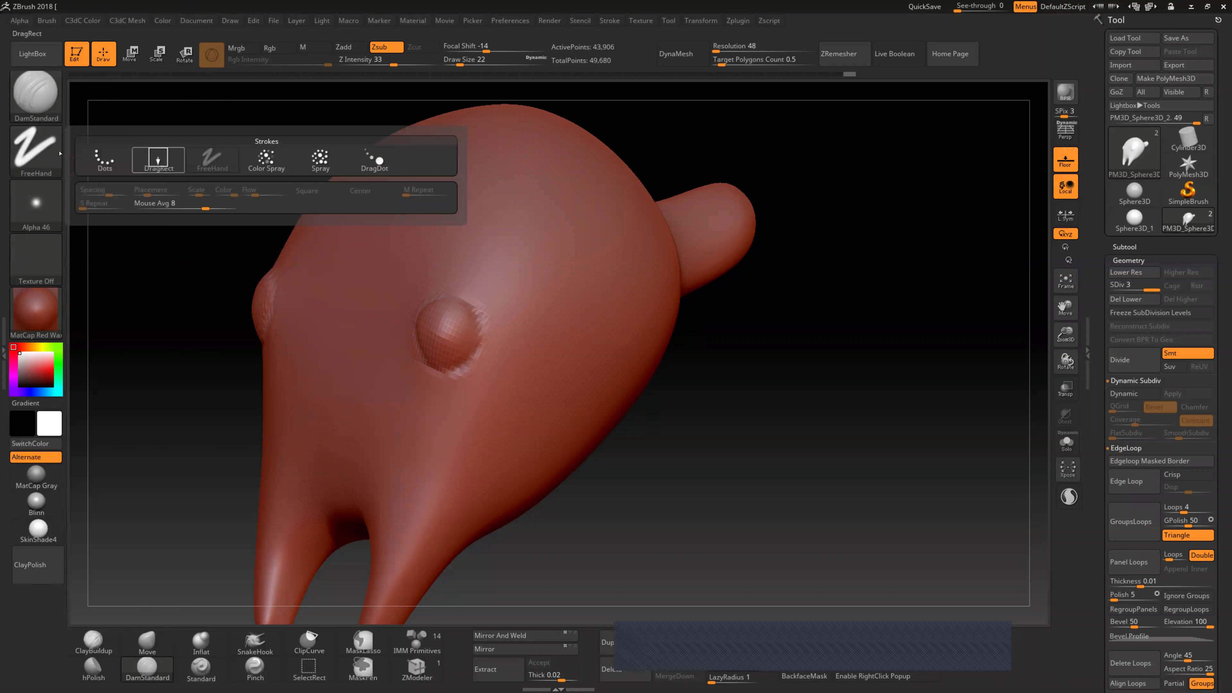
{"action": "left_click", "coordinate": [108, 161]}
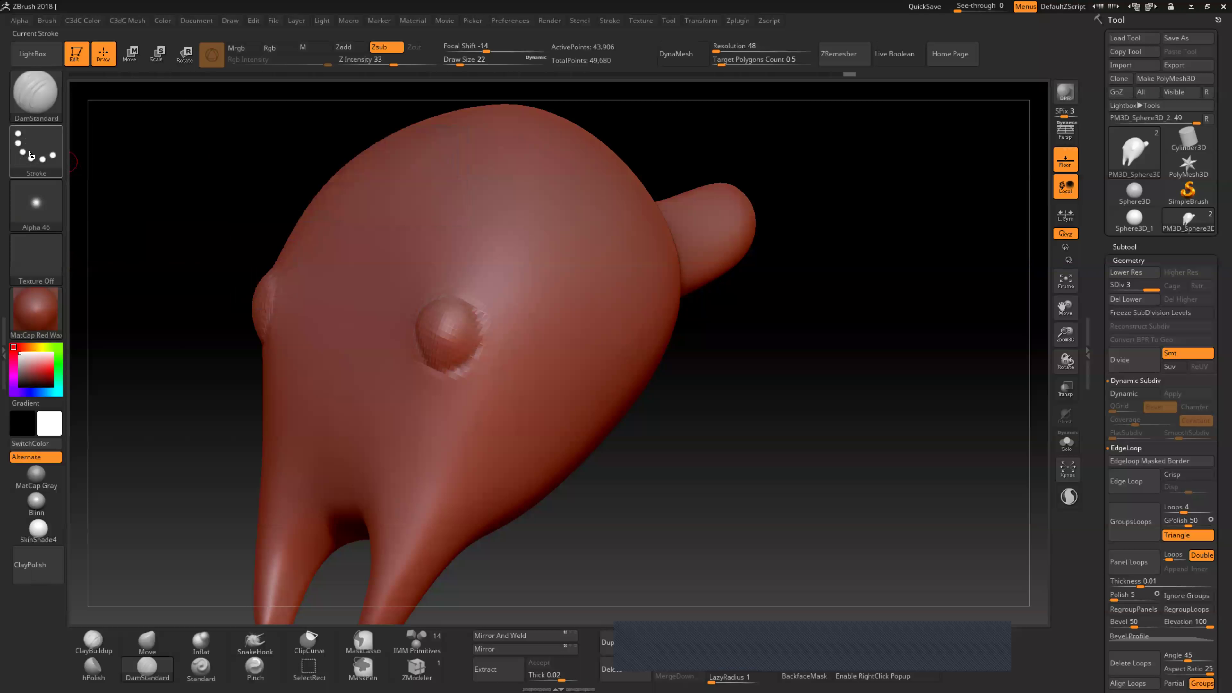
{"action": "left_click", "coordinate": [36, 154]}
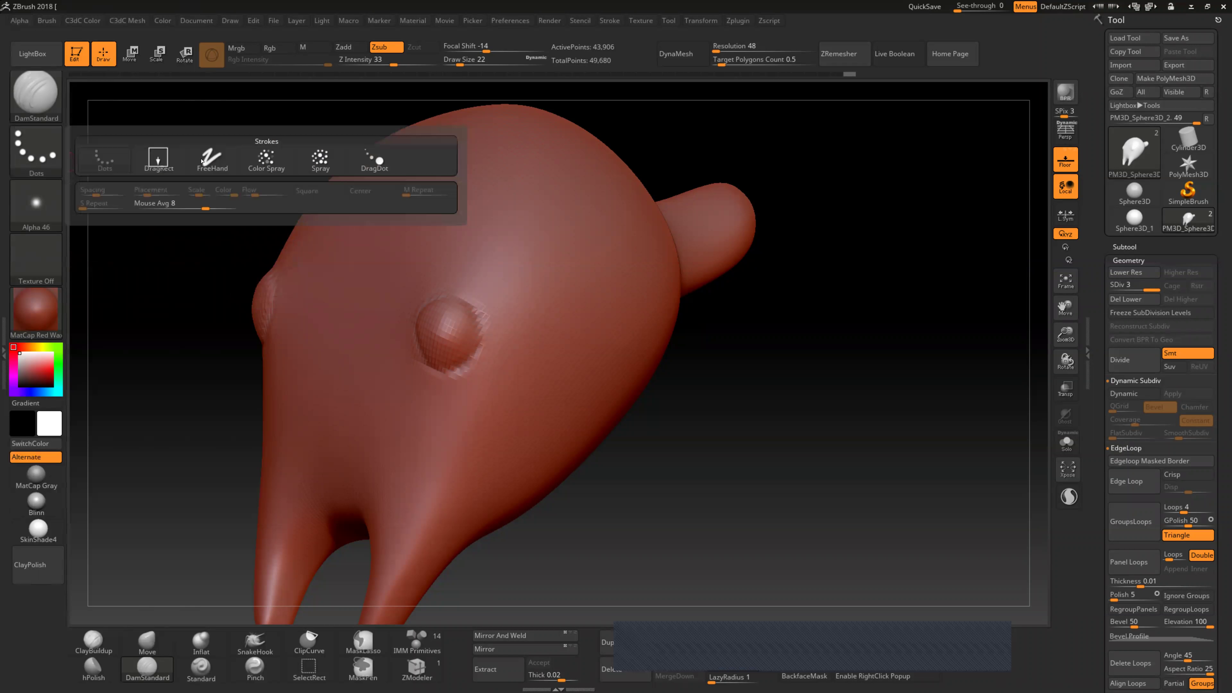
{"action": "left_click", "coordinate": [213, 160]}
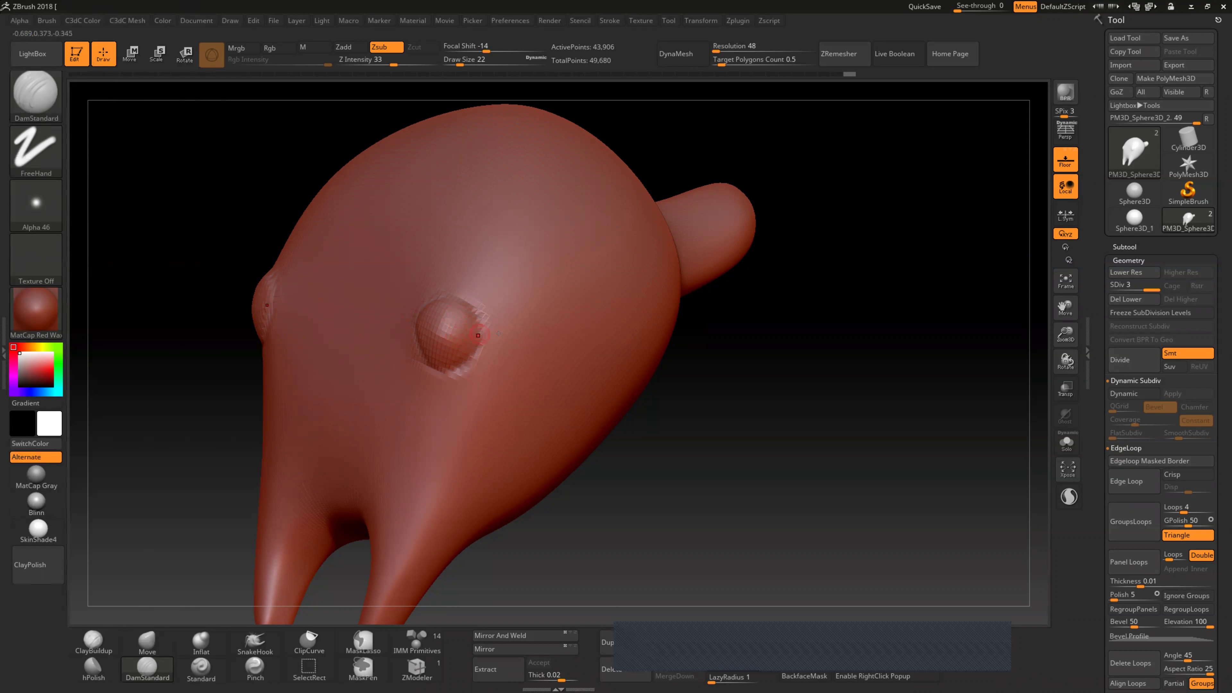
Step: Mask and lightly smooth the carved eye creases into the head, then pick Move
{"action": "right_click_drag", "start_coordinate": [477, 335], "coordinate": [495, 330]}
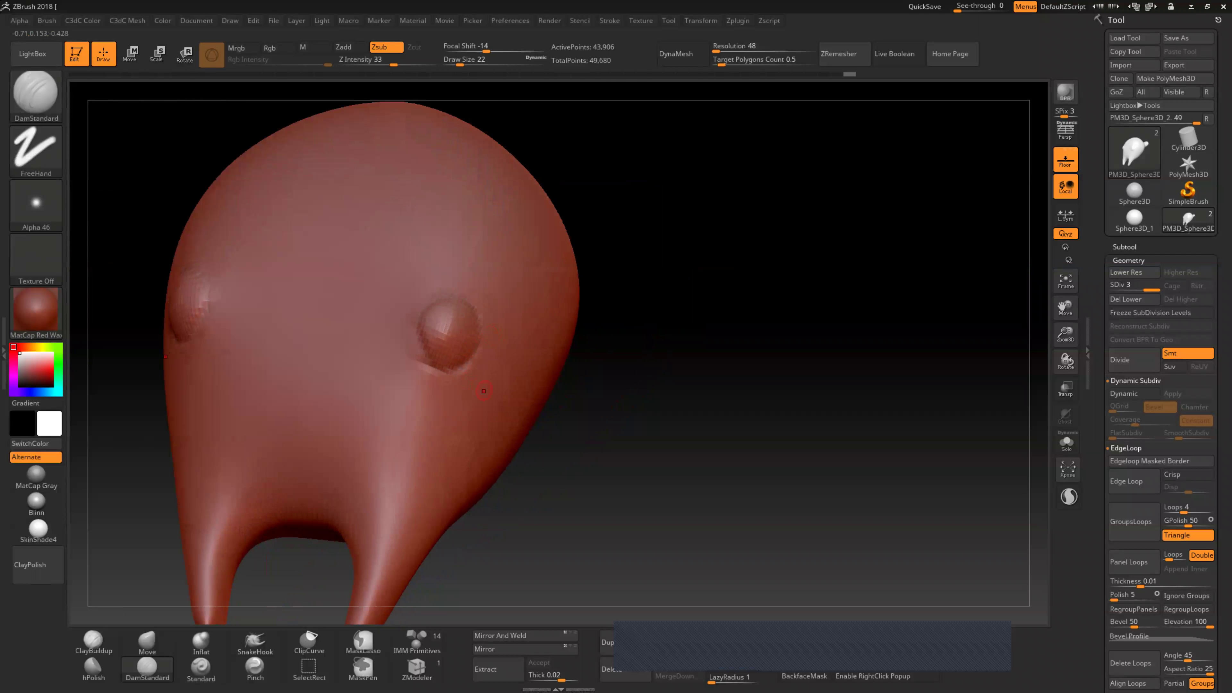
{"action": "key", "text": "ctrl"}
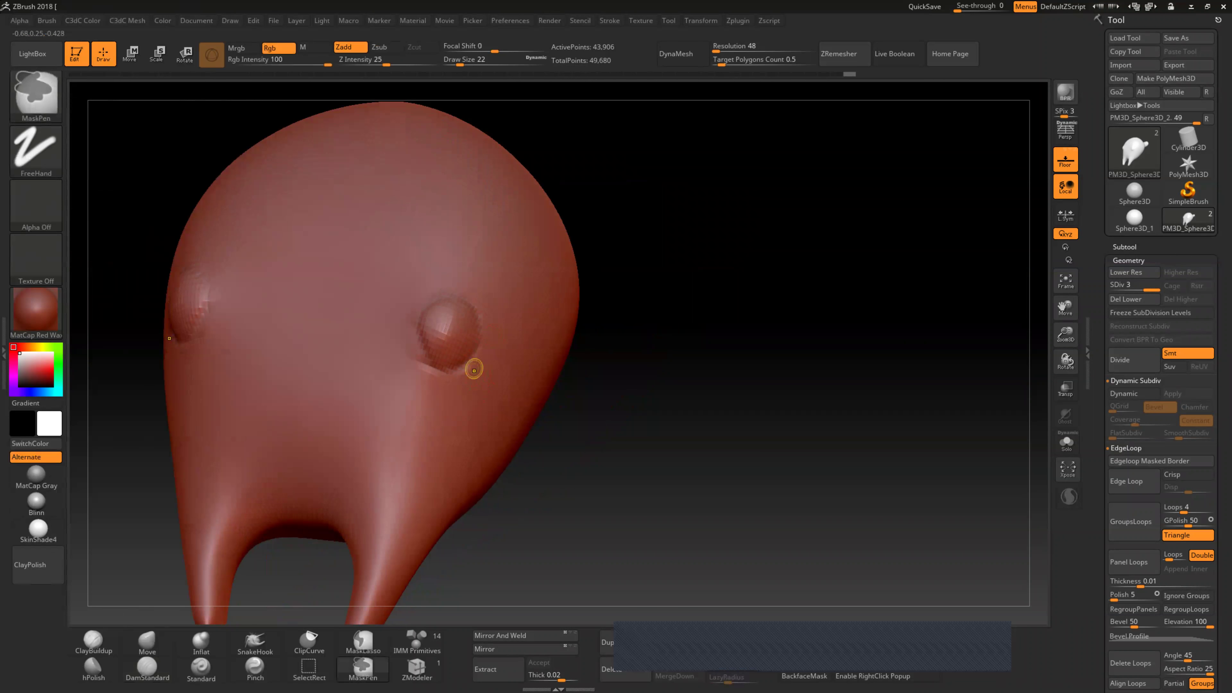
{"action": "right_click_drag", "start_coordinate": [474, 370], "coordinate": [485, 297]}
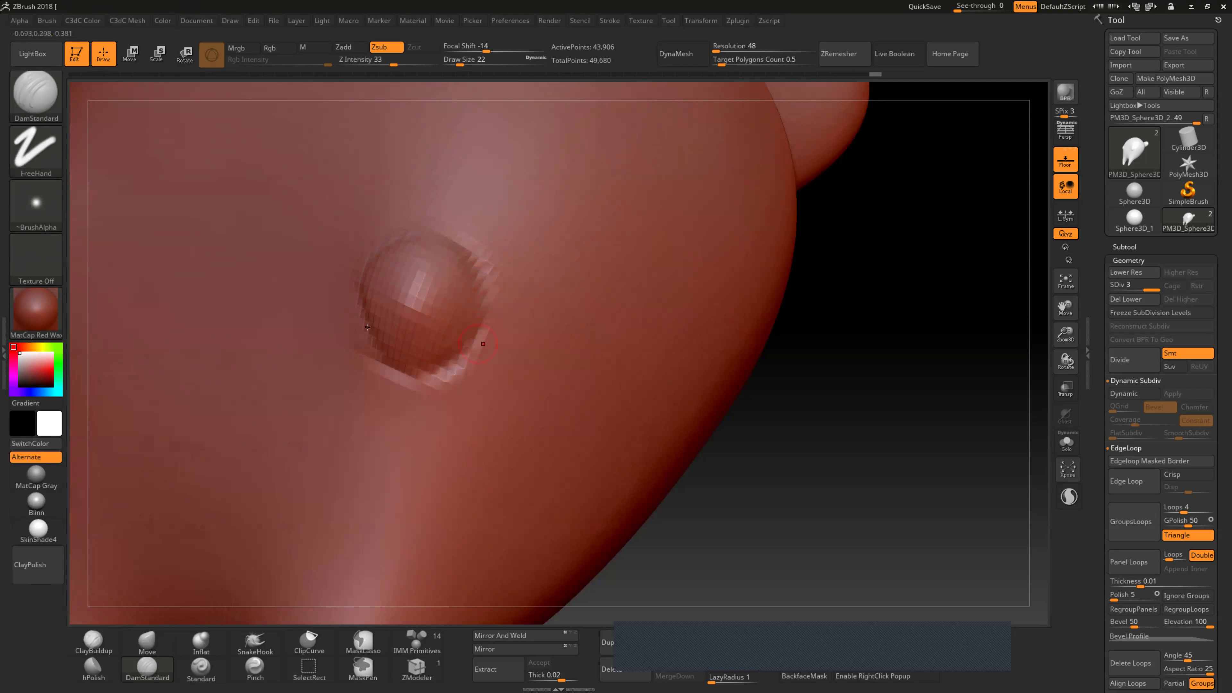
{"action": "right_click_drag", "start_coordinate": [371, 275], "coordinate": [407, 286]}
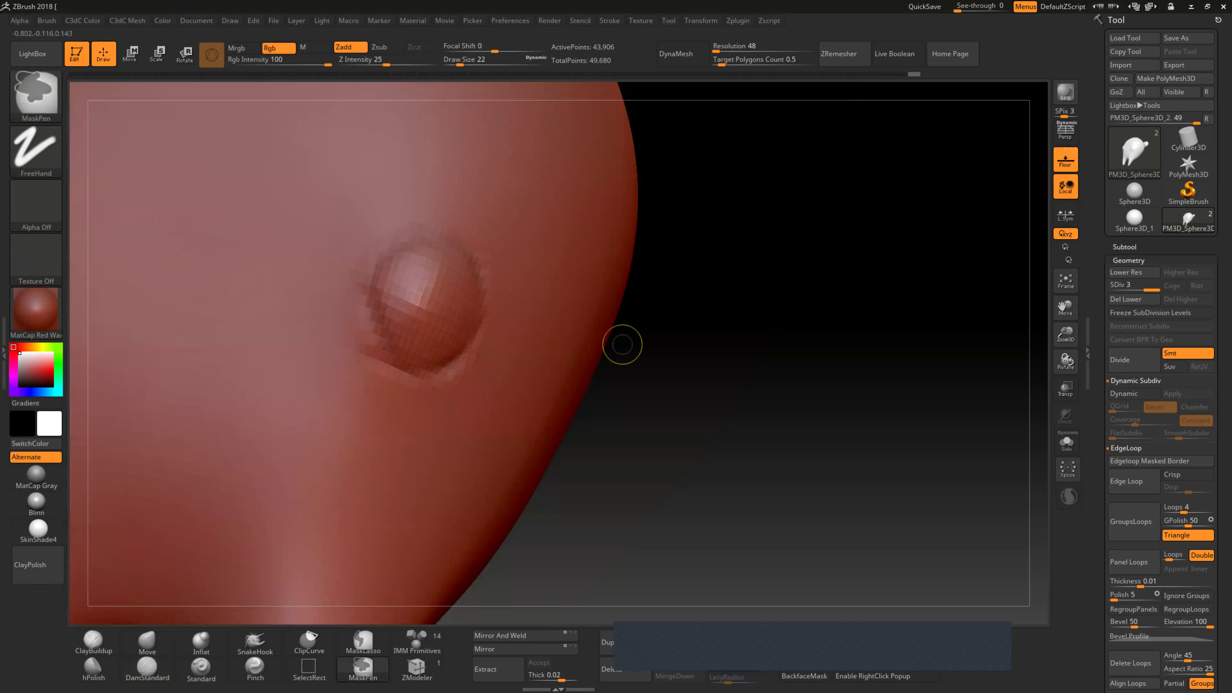
{"action": "right_click_drag", "start_coordinate": [621, 344], "coordinate": [625, 485], "text": "ctrl"}
{"action": "right_click_drag", "start_coordinate": [366, 379], "coordinate": [366, 351], "text": "ctrl"}
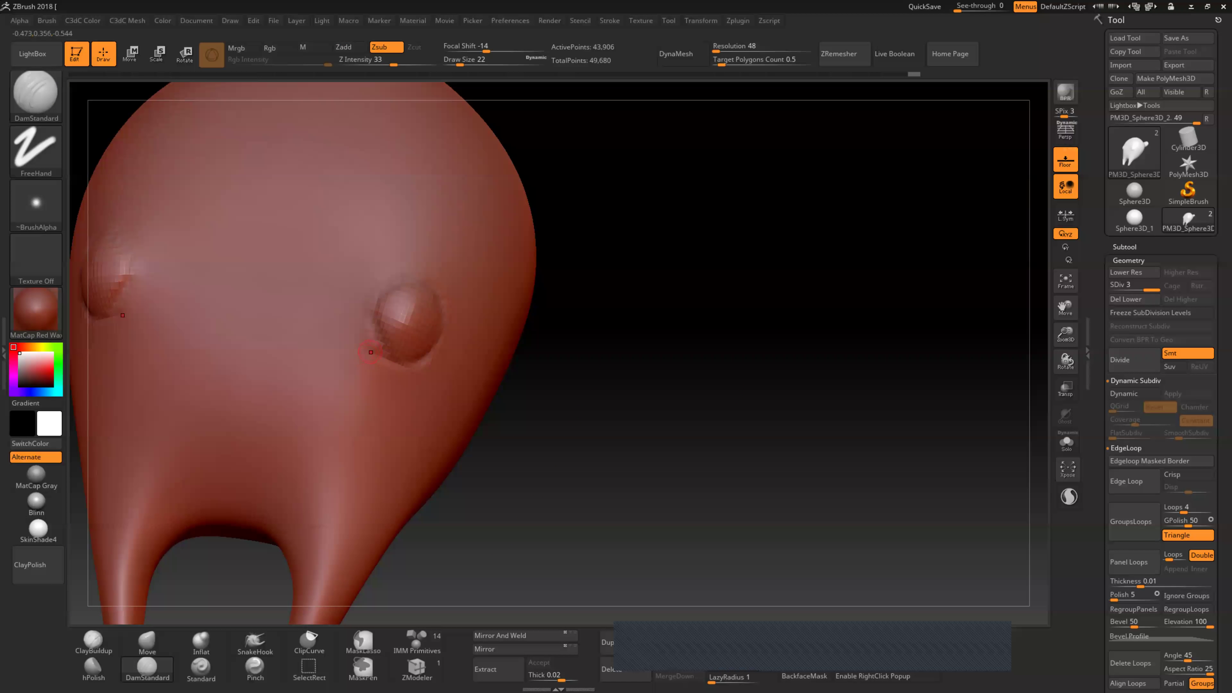
{"action": "key", "text": "shift"}
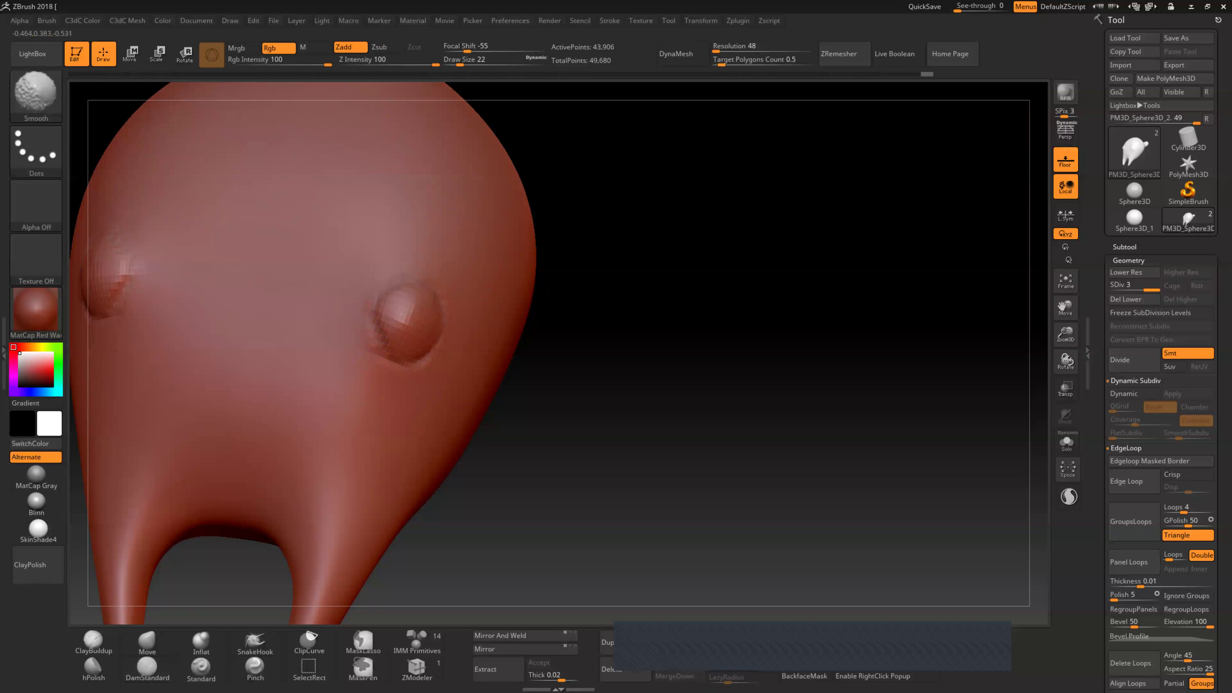
{"action": "right_click_drag", "start_coordinate": [360, 319], "coordinate": [361, 437], "text": "ctrl"}
{"action": "left_click", "coordinate": [147, 641]}
{"action": "mouse_move", "coordinate": [680, 339]}
{"action": "right_mouse_down"}
{"action": "mouse_move", "coordinate": [421, 385]}
{"action": "mouse_move", "coordinate": [466, 362]}
{"action": "right_mouse_up"}
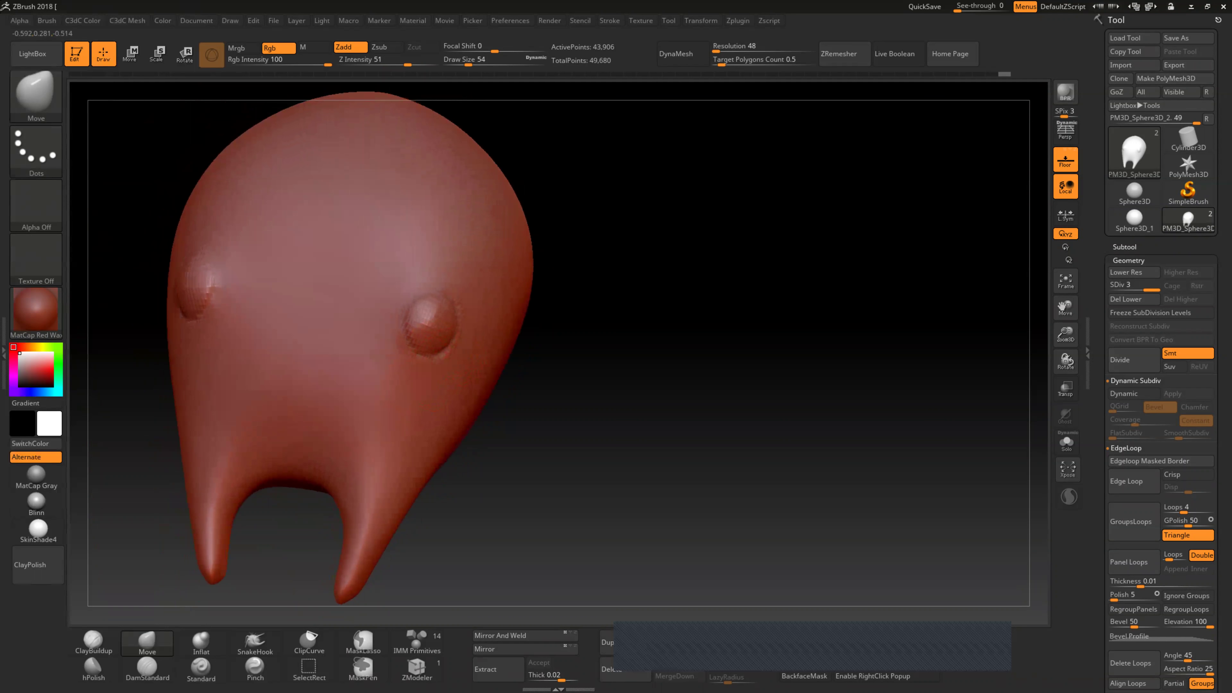
Step: Drop the head to its lowest SDiv, enlarge the Move brush, and return to SDiv 3
{"action": "mouse_move", "coordinate": [413, 465]}
{"action": "right_mouse_down"}
{"action": "mouse_move", "coordinate": [385, 469]}
{"action": "mouse_move", "coordinate": [431, 399]}
{"action": "right_mouse_up"}
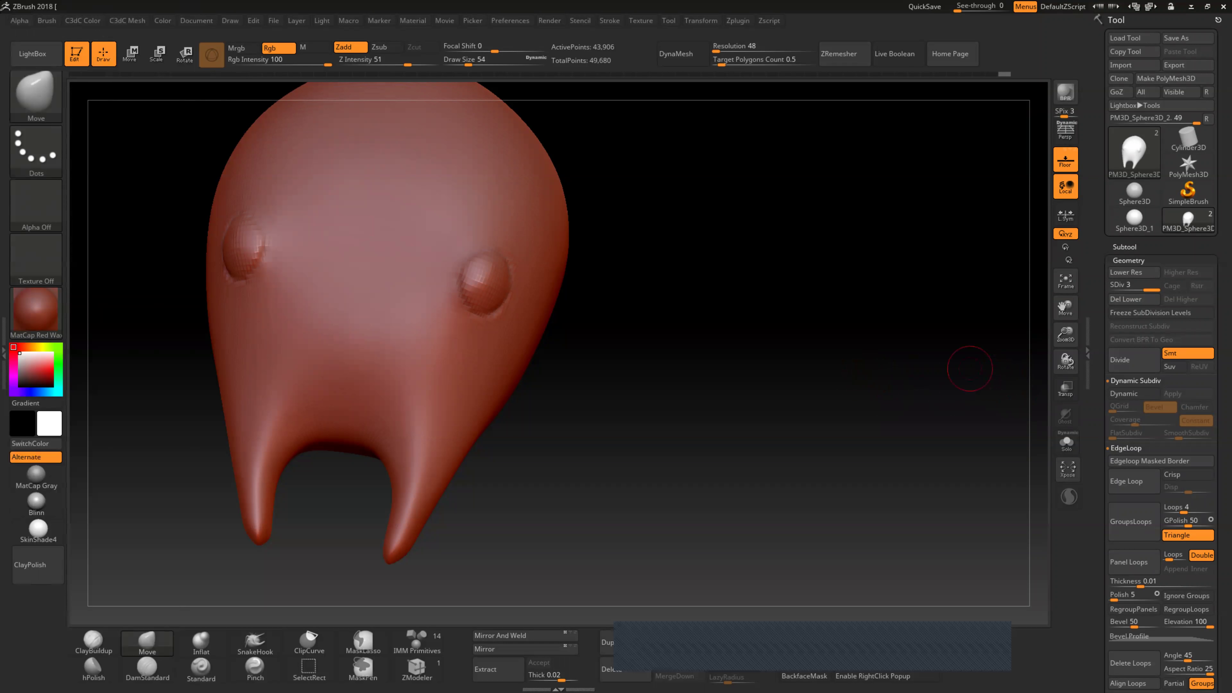
{"action": "key", "text": "shift+d"}
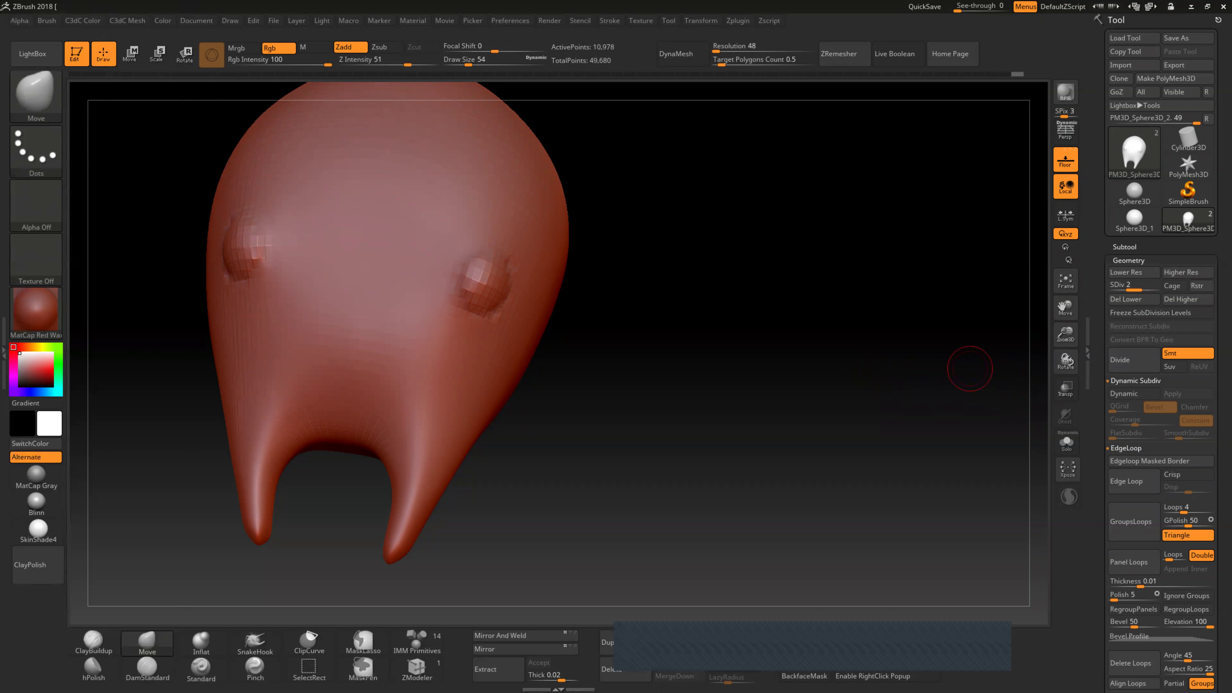
{"action": "key", "text": "shift+d"}
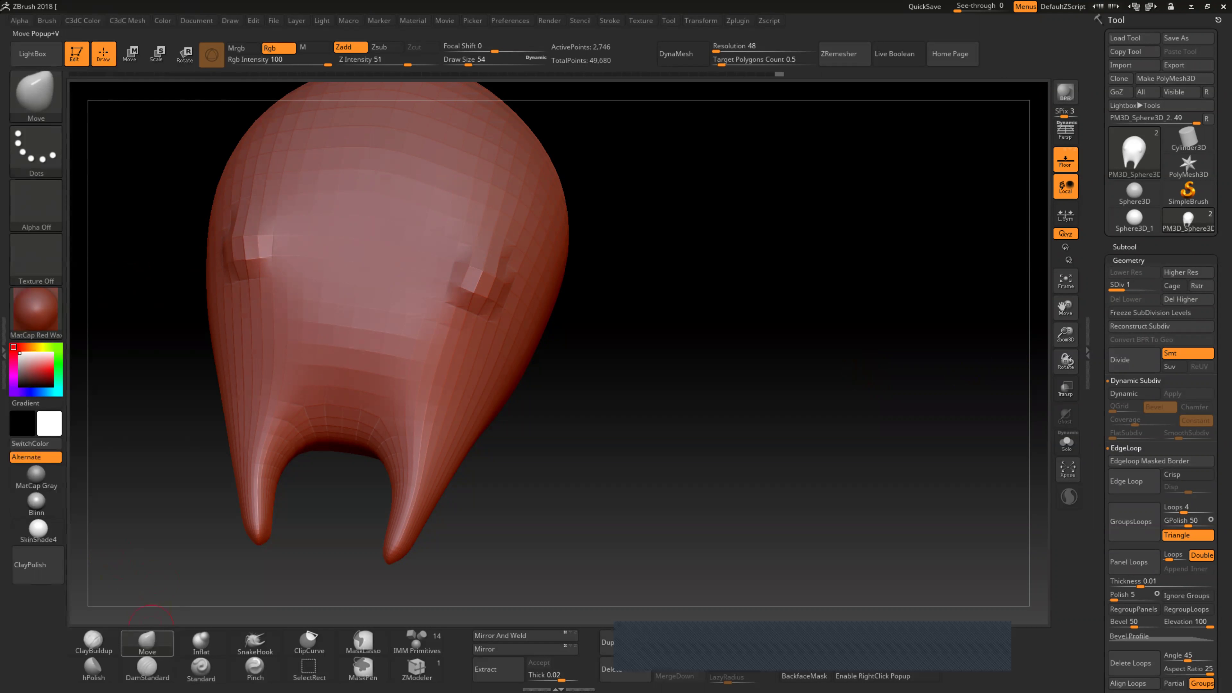
{"action": "key", "text": "b"}
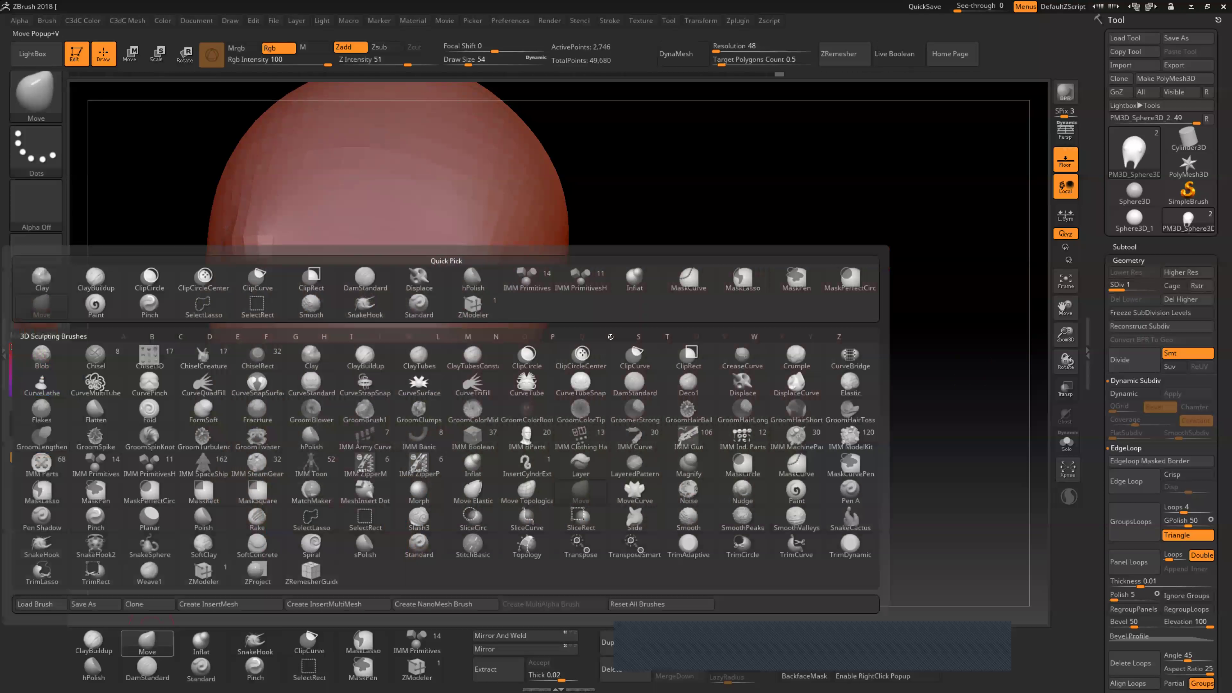
{"action": "mouse_move", "coordinate": [825, 436]}
{"action": "left_mouse_down"}
{"action": "mouse_move", "coordinate": [946, 398]}
{"action": "mouse_move", "coordinate": [600, 349]}
{"action": "left_mouse_up"}
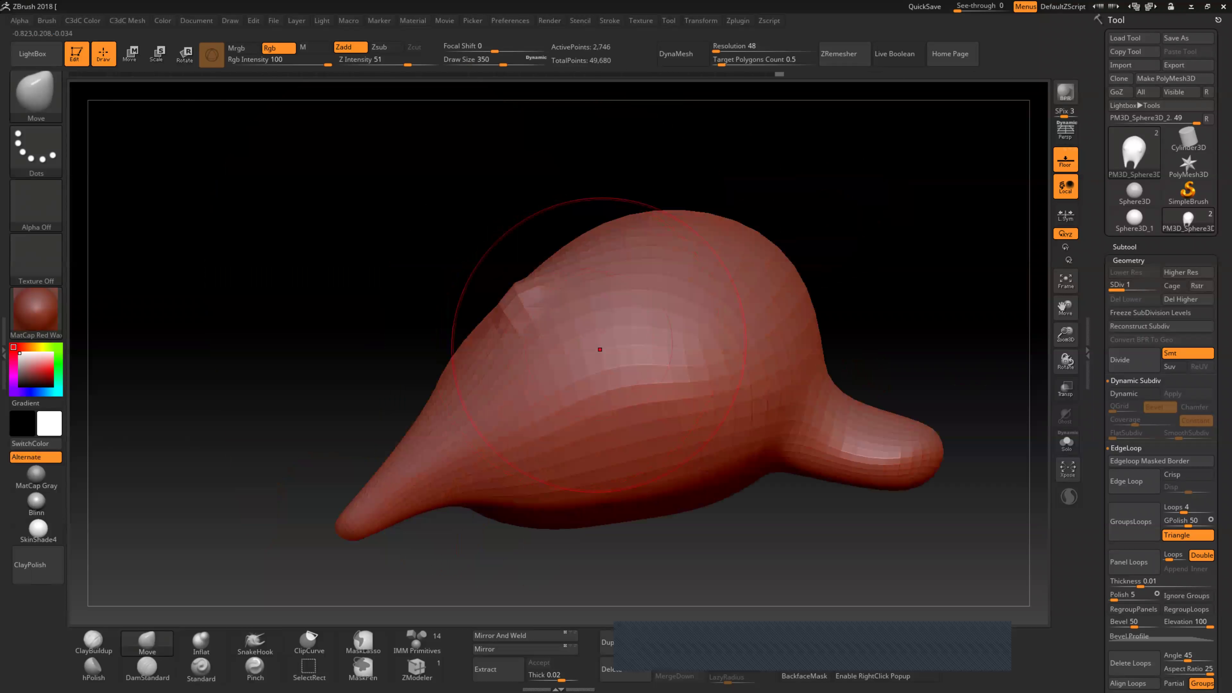
{"action": "key", "text": "bracketright"}
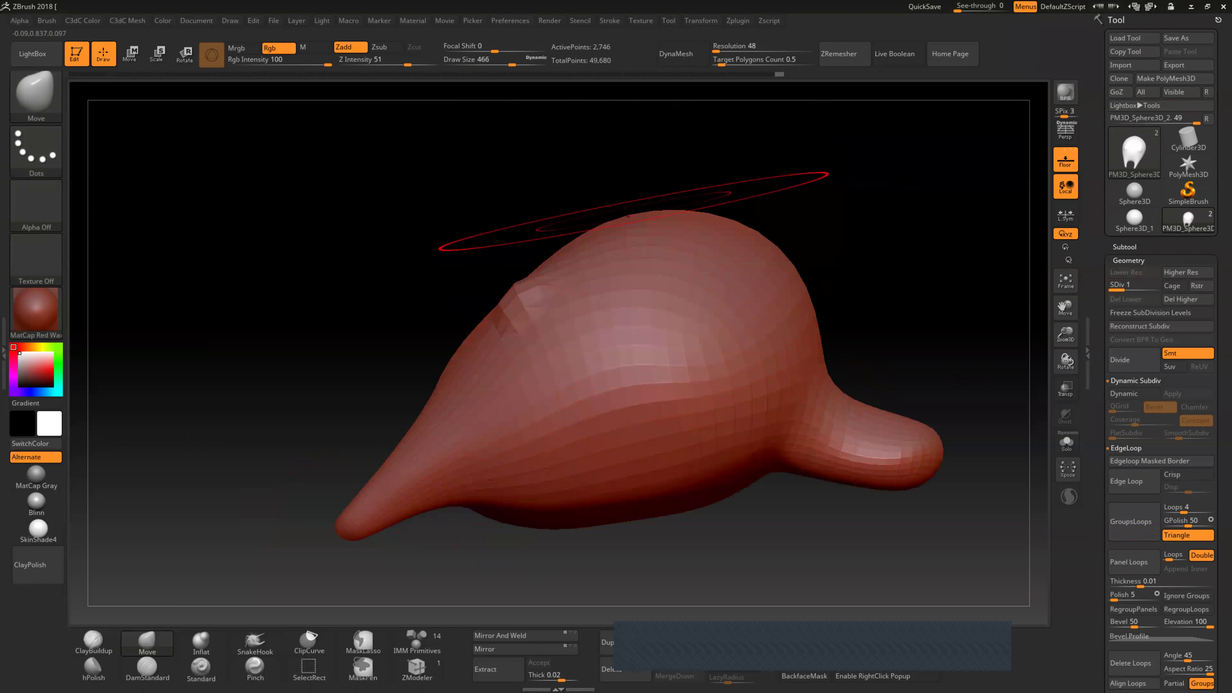
{"action": "key", "text": "ctrl+d"}
{"action": "key", "text": "ctrl+d"}
{"action": "left_click_drag", "start_coordinate": [510, 310], "coordinate": [524, 297]}
{"action": "key", "text": "bracketleft"}
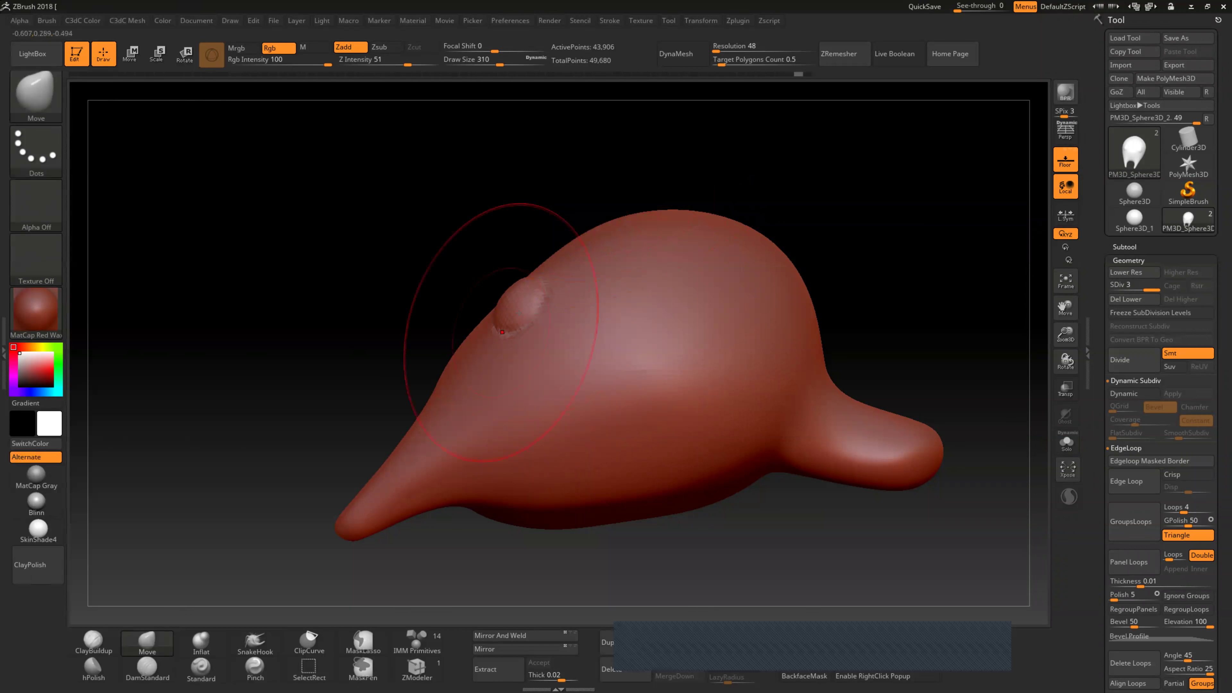
Step: Reshape the low-level head into a taller dome with forward prongs, then divide to SDiv 4
{"action": "key", "text": "shift+d"}
{"action": "key", "text": "shift+d"}
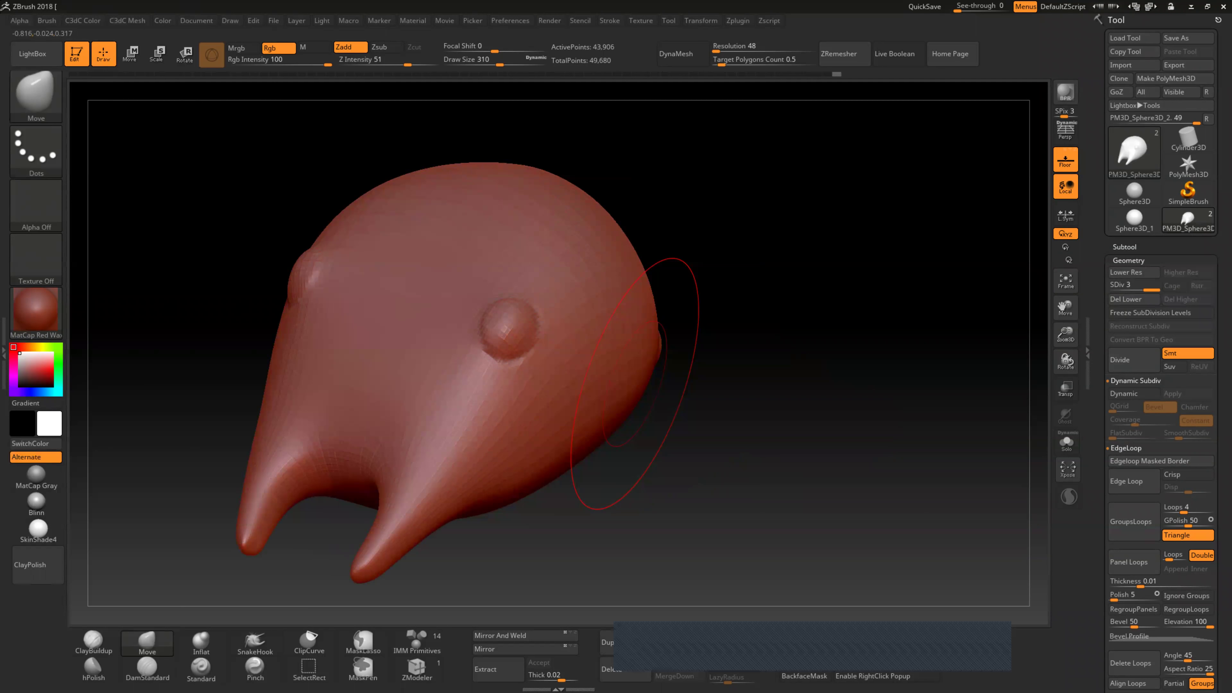
{"action": "key", "text": "ctrl"}
Step: Pull the head top upward, then carve DamStandard creases where both prongs meet the face
{"action": "left_click_drag", "start_coordinate": [475, 204], "coordinate": [485, 136]}
{"action": "left_click", "coordinate": [147, 667]}
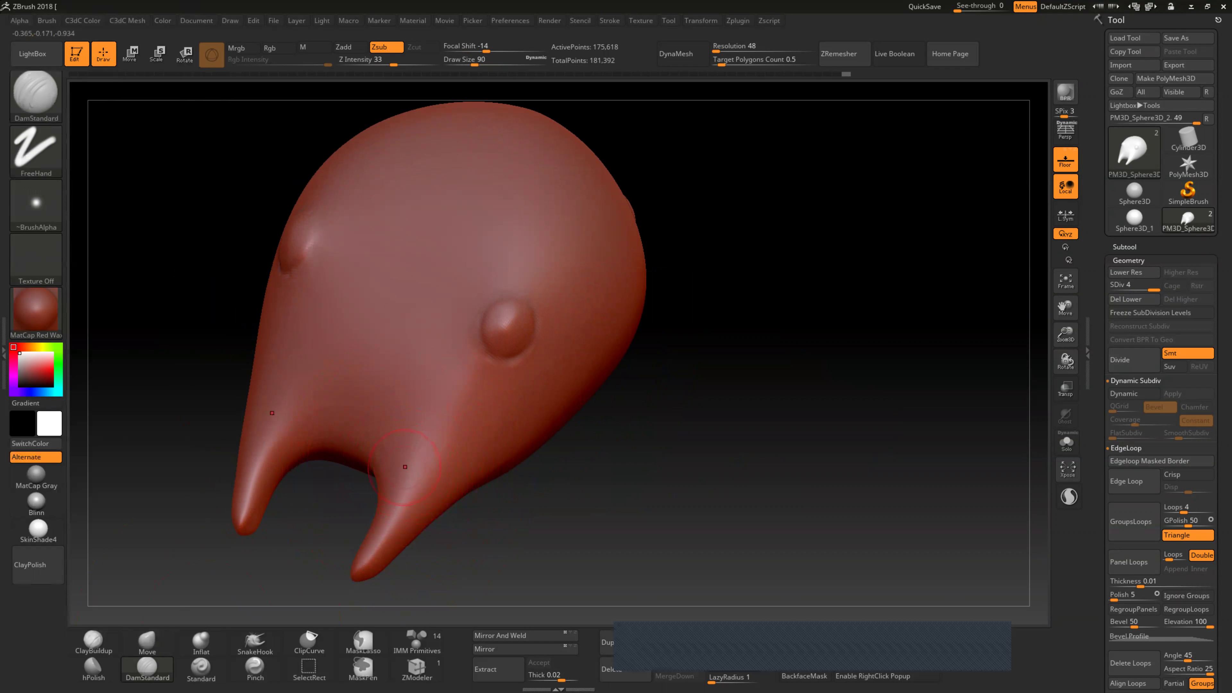
{"action": "right_click_drag", "start_coordinate": [405, 467], "coordinate": [370, 496]}
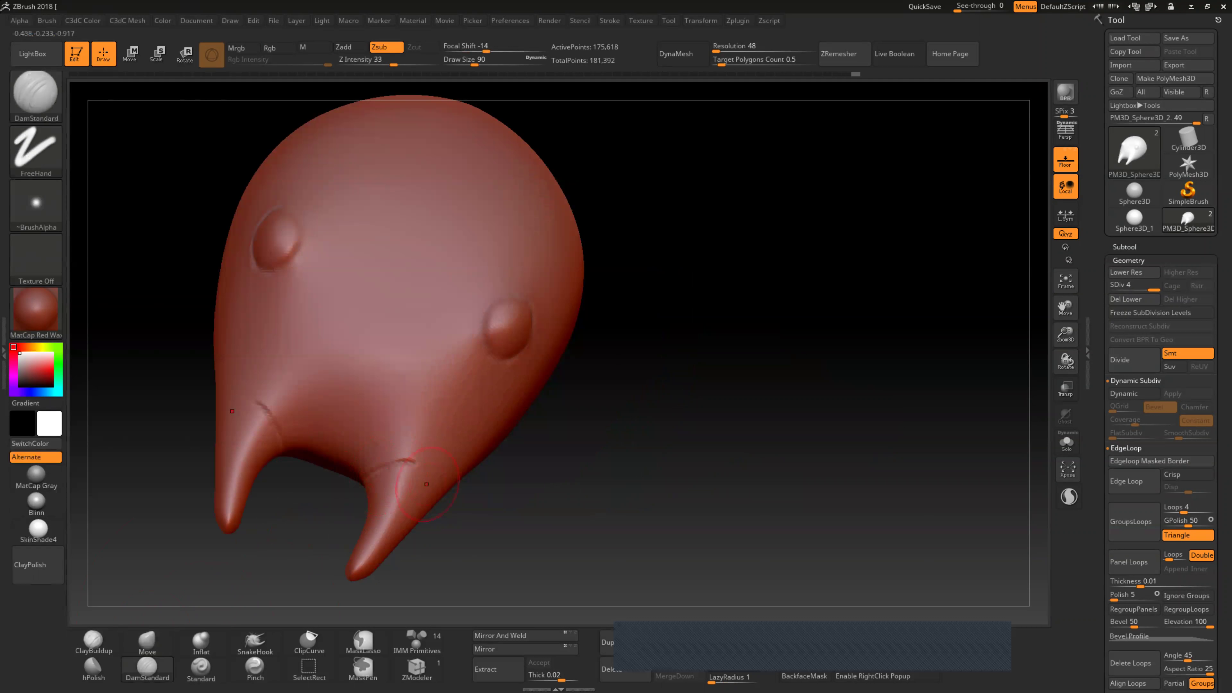
{"action": "mouse_move", "coordinate": [397, 486]}
{"action": "right_mouse_down"}
{"action": "mouse_move", "coordinate": [502, 260]}
{"action": "mouse_move", "coordinate": [466, 483]}
{"action": "mouse_move", "coordinate": [487, 524]}
{"action": "right_mouse_up"}
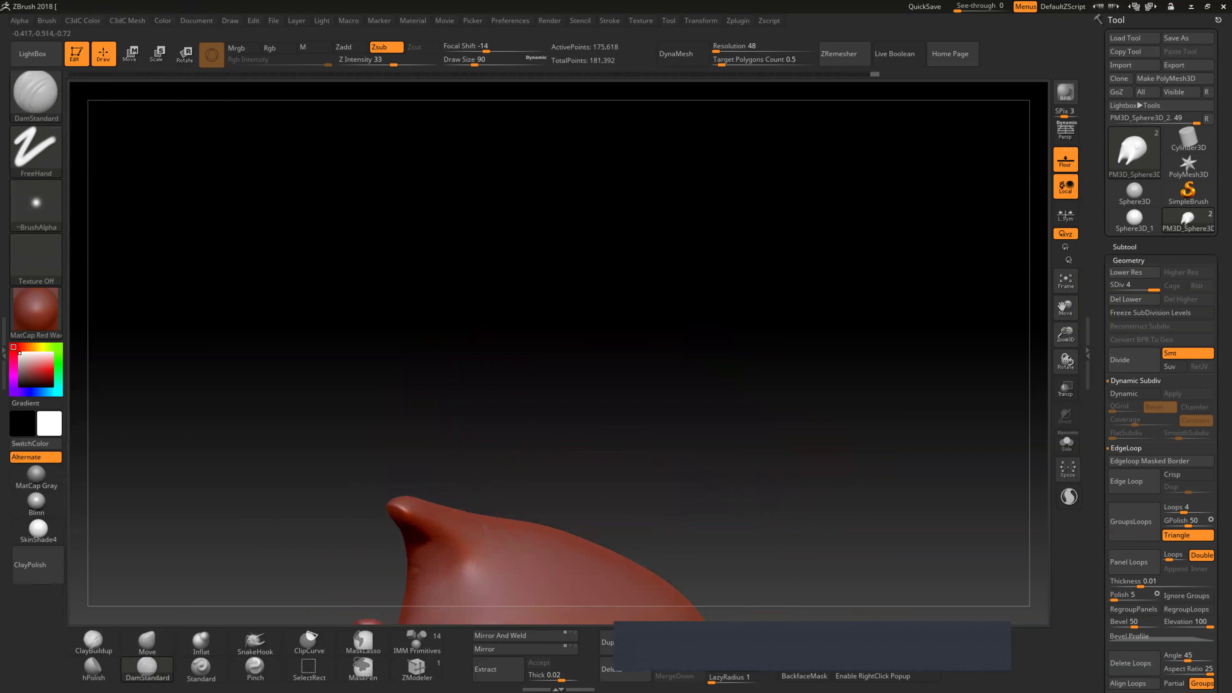
{"action": "right_click_drag", "start_coordinate": [422, 565], "coordinate": [466, 417]}
{"action": "mouse_move", "coordinate": [465, 504]}
{"action": "right_mouse_down"}
{"action": "mouse_move", "coordinate": [477, 520]}
{"action": "mouse_move", "coordinate": [507, 437]}
{"action": "mouse_move", "coordinate": [492, 463]}
{"action": "right_mouse_up"}
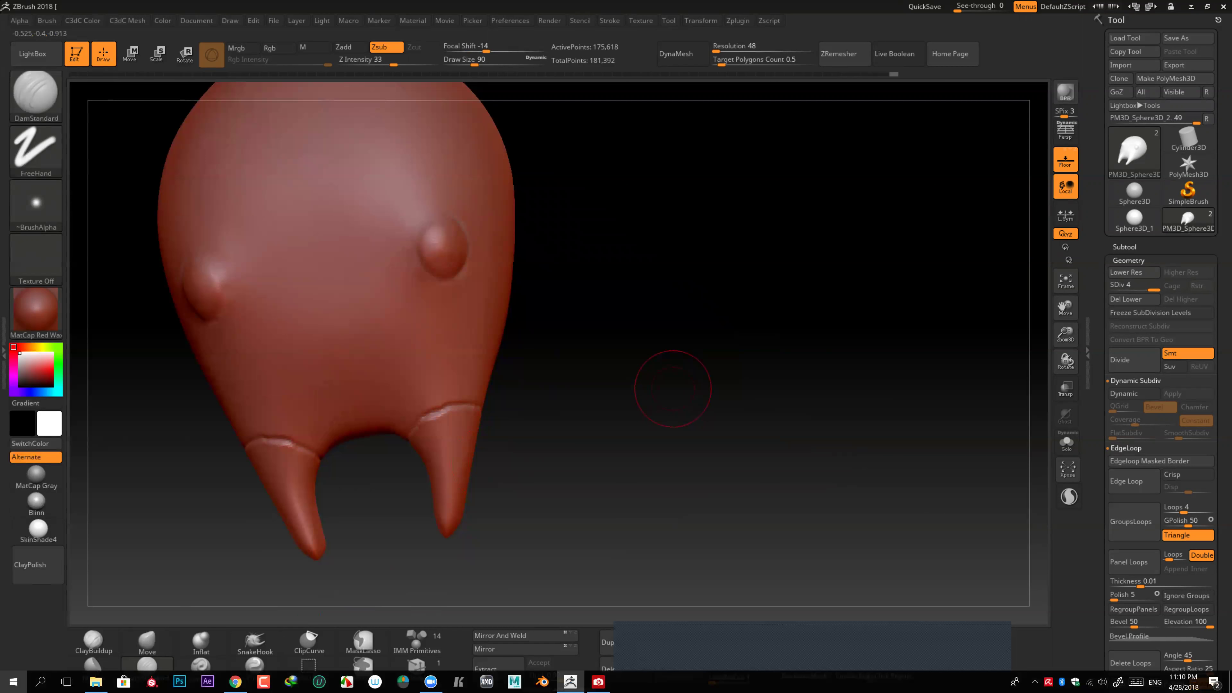
{"action": "key", "text": "super"}
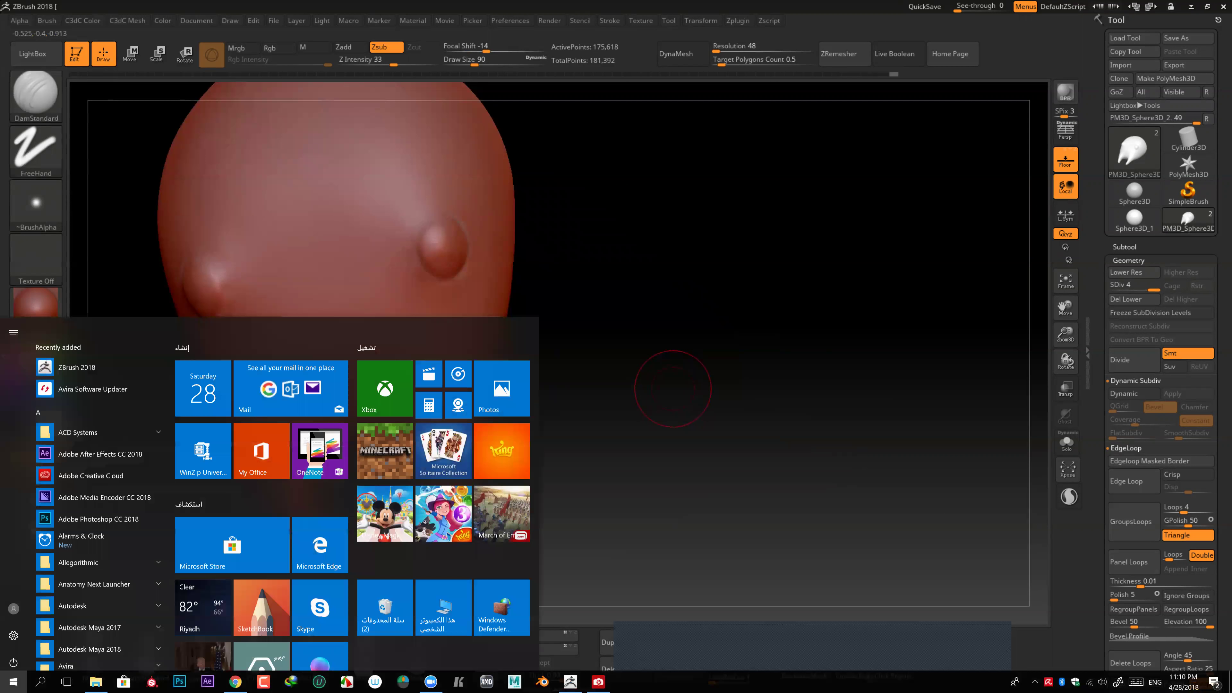
{"action": "key", "text": "super"}
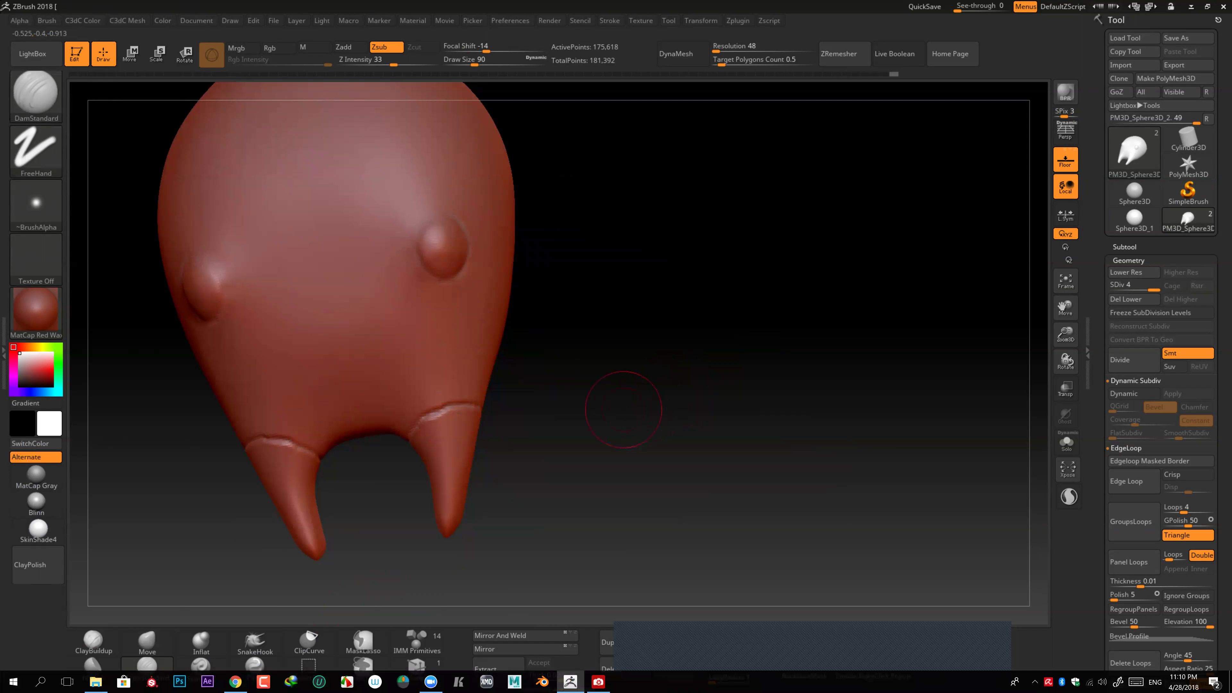
{"action": "key", "text": "bracketright"}
{"action": "key", "text": "bracketright"}
{"action": "key", "text": "bracketright"}
{"action": "key", "text": "bracketright"}
{"action": "key", "text": "bracketleft"}
{"action": "key", "text": "bracketleft"}
{"action": "key", "text": "bracketleft"}
{"action": "key", "text": "bracketleft"}
{"action": "key", "text": "bracketleft"}
{"action": "key", "text": "bracketright"}
{"action": "key", "text": "bracketright"}
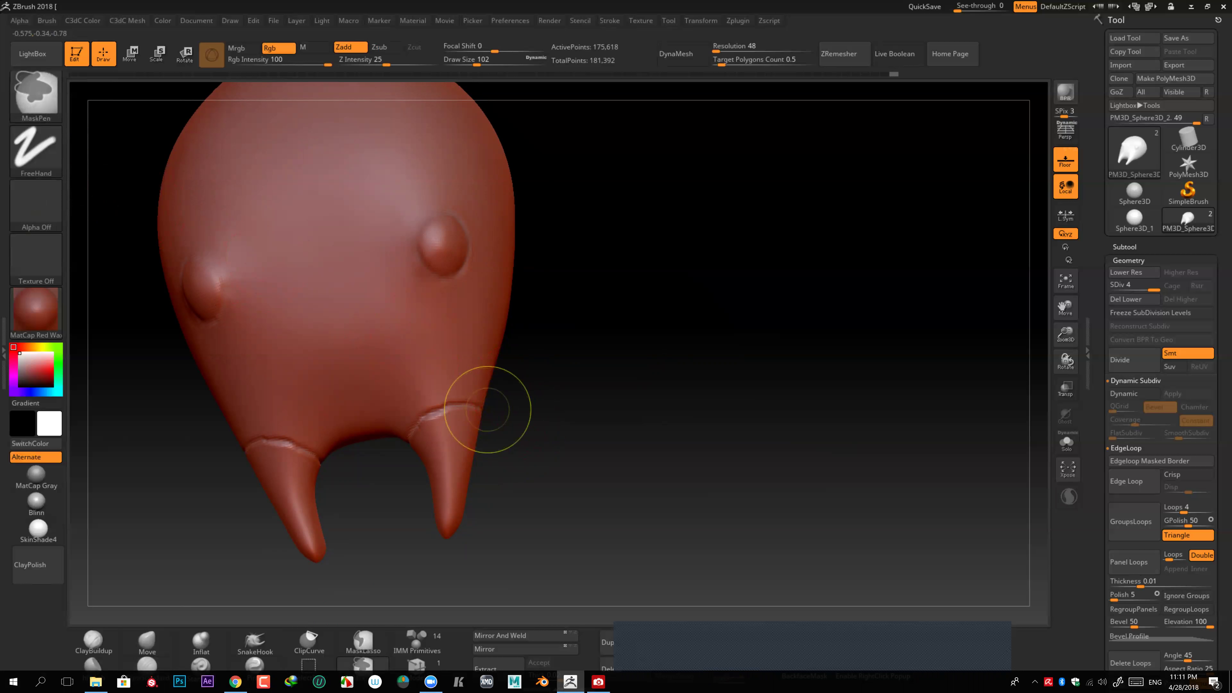
{"action": "left_click_drag", "start_coordinate": [556, 412], "coordinate": [424, 538], "text": "ctrl"}
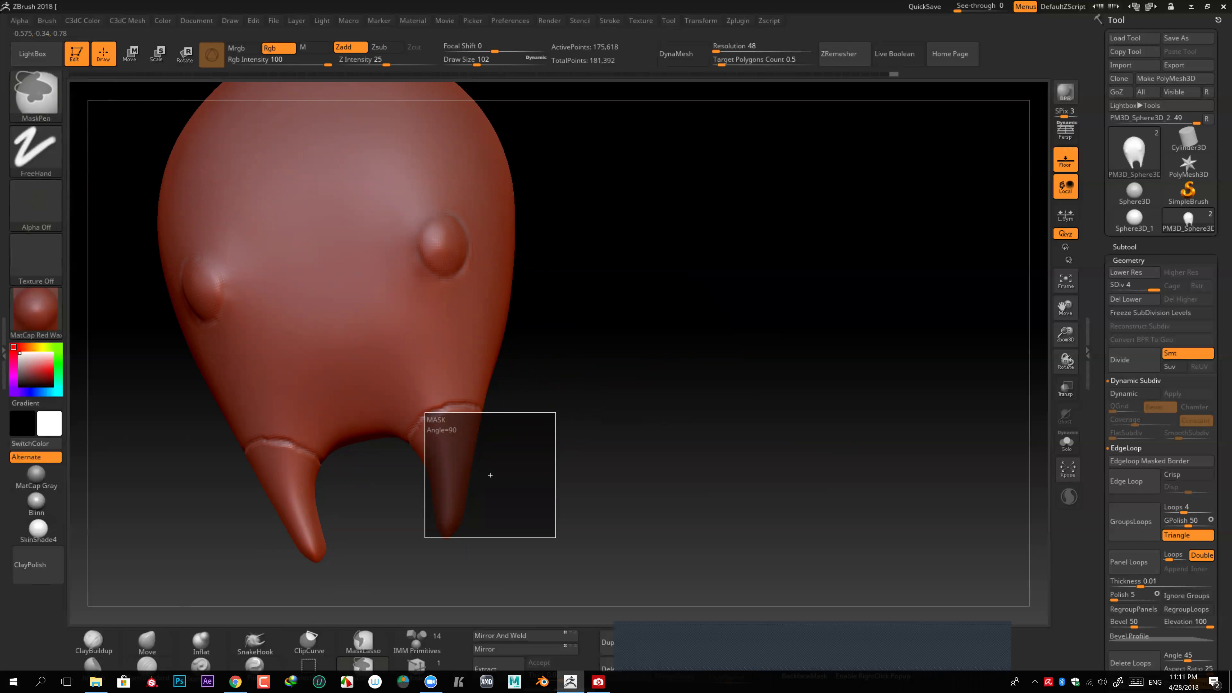
{"action": "left_click_drag", "start_coordinate": [425, 537], "coordinate": [424, 537], "text": "ctrl"}
{"action": "left_click_drag", "start_coordinate": [533, 443], "coordinate": [532, 445], "text": "ctrl"}
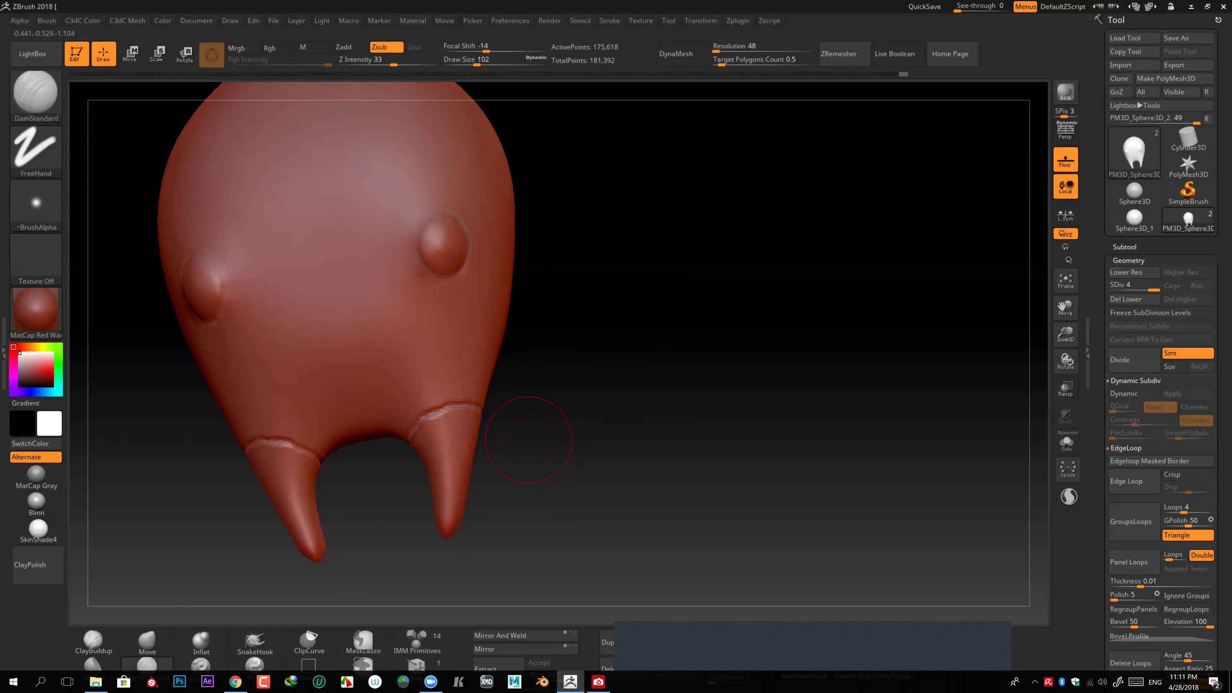
{"action": "key", "text": "ctrl"}
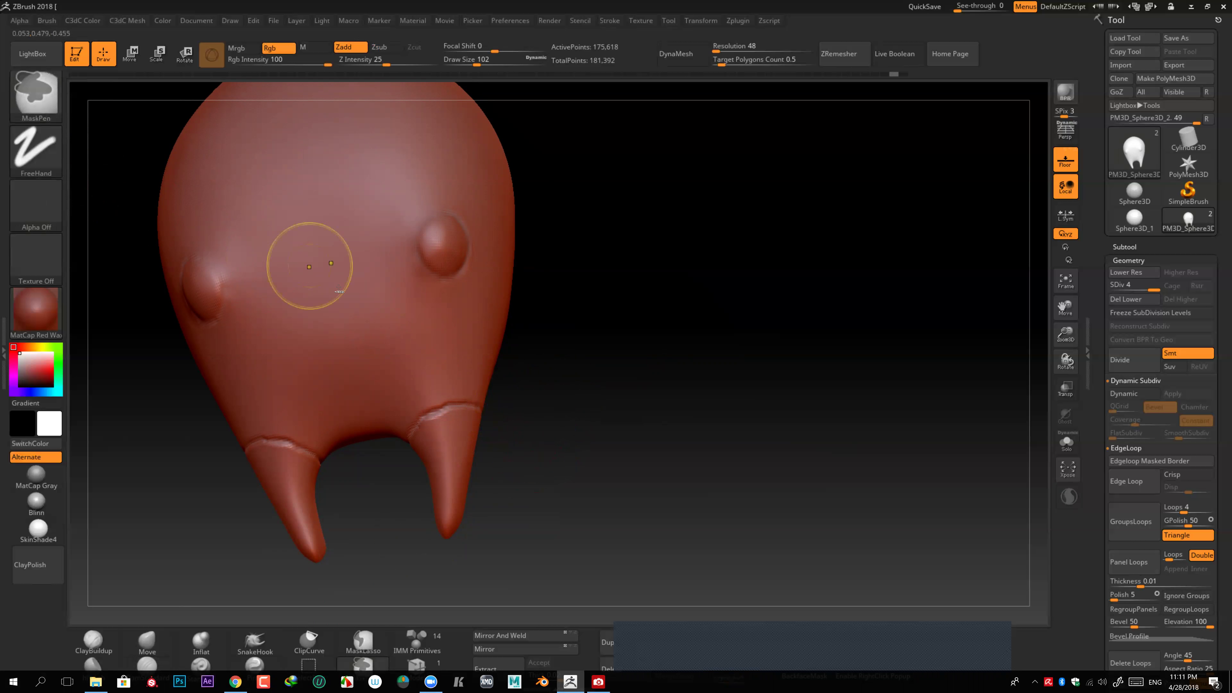
{"action": "mouse_move", "coordinate": [35, 96]}
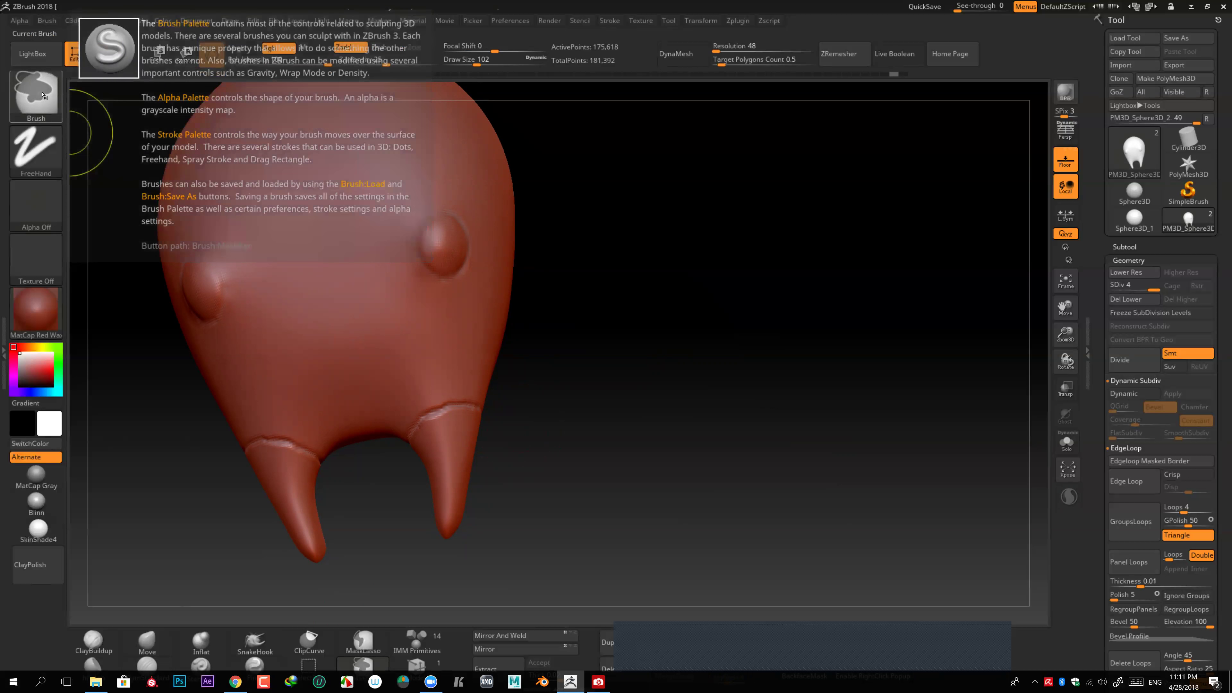
Step: Lasso-mask both legs below their creases with MaskLasso, then view the model from the side
{"action": "left_click", "coordinate": [35, 94]}
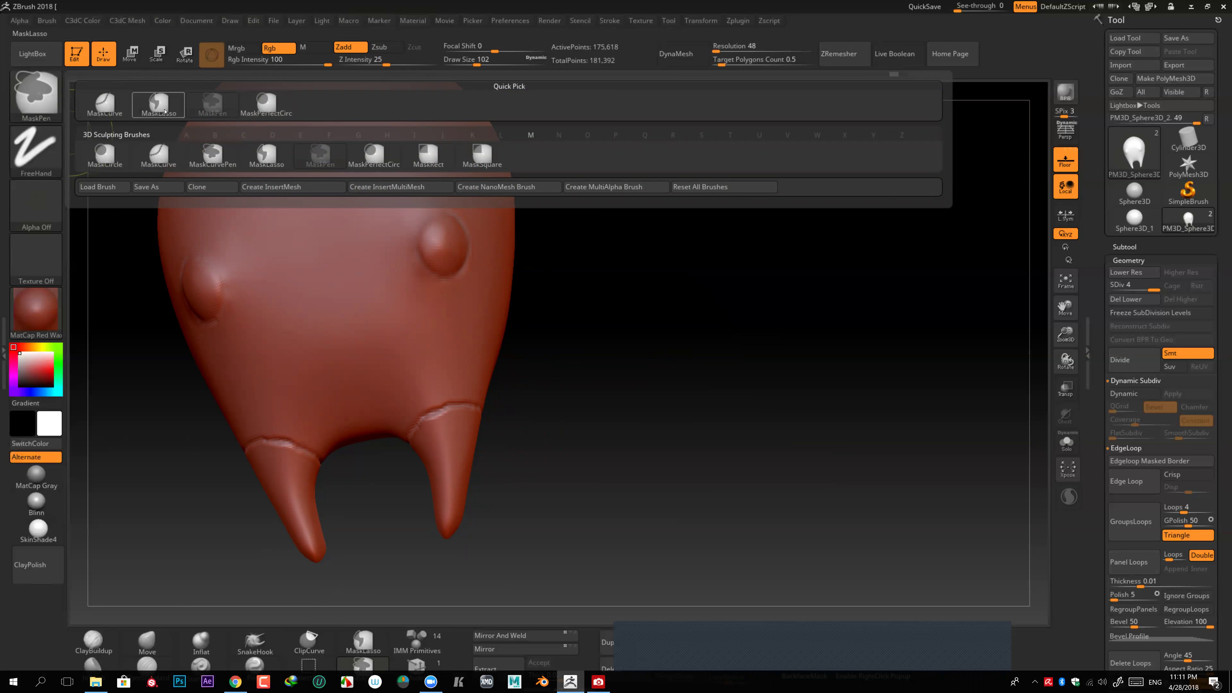
{"action": "mouse_move", "coordinate": [159, 103]}
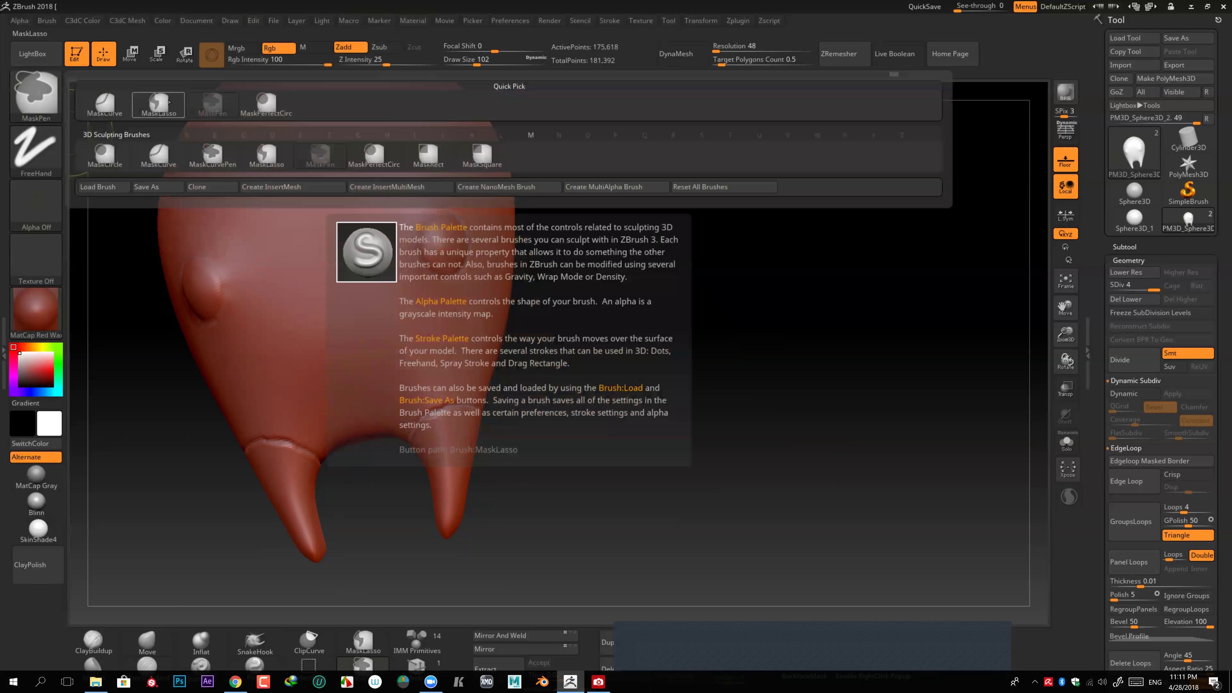
{"action": "mouse_move", "coordinate": [533, 456]}
{"action": "left_mouse_down"}
{"action": "mouse_move", "coordinate": [532, 441]}
{"action": "mouse_move", "coordinate": [422, 409]}
{"action": "left_mouse_up"}
{"action": "key", "text": "ctrl"}
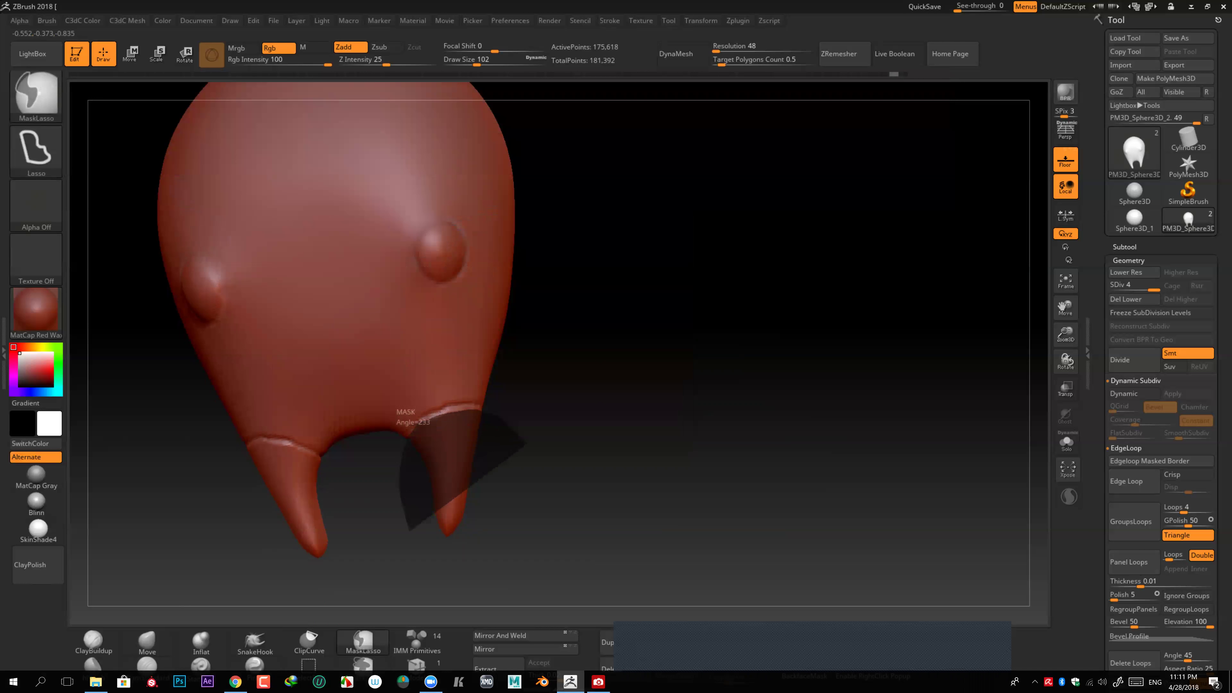
{"action": "left_click_drag", "start_coordinate": [422, 408], "coordinate": [513, 519], "text": "ctrl"}
{"action": "mouse_move", "coordinate": [507, 403]}
{"action": "left_mouse_down"}
{"action": "mouse_move", "coordinate": [679, 368]}
{"action": "mouse_move", "coordinate": [457, 330]}
{"action": "left_mouse_up"}
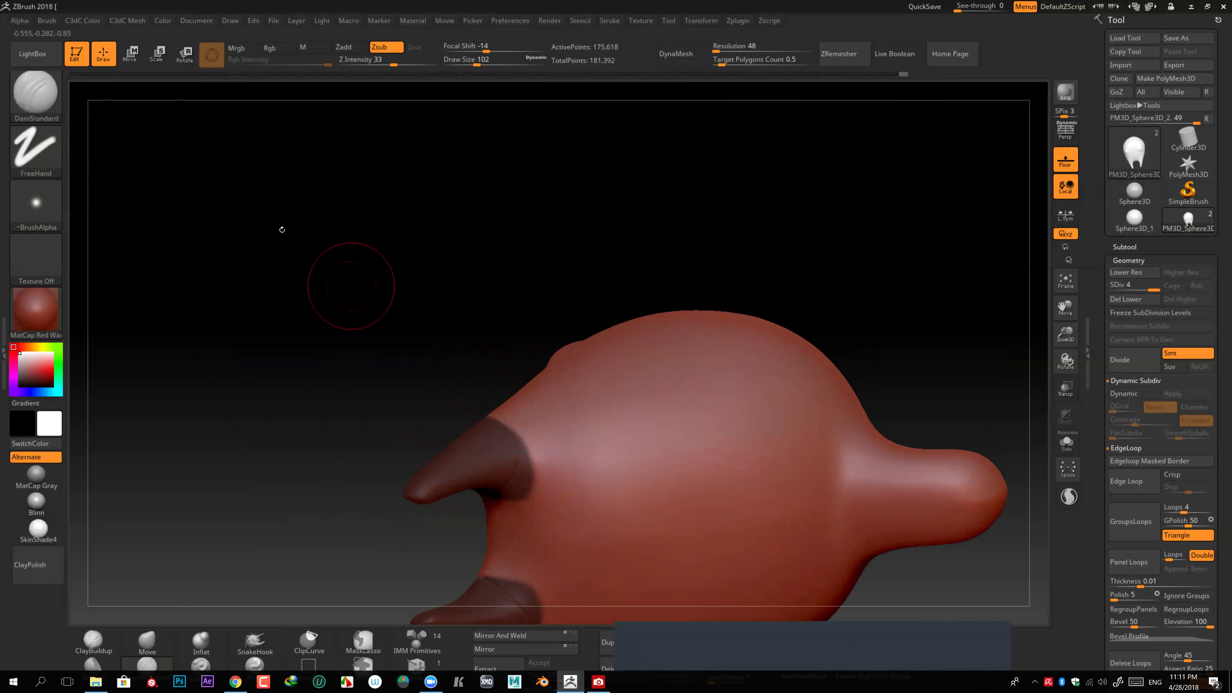
Step: Try MaskPen strokes on the head and clear them again, keeping the legs masked
{"action": "key", "text": "ctrl"}
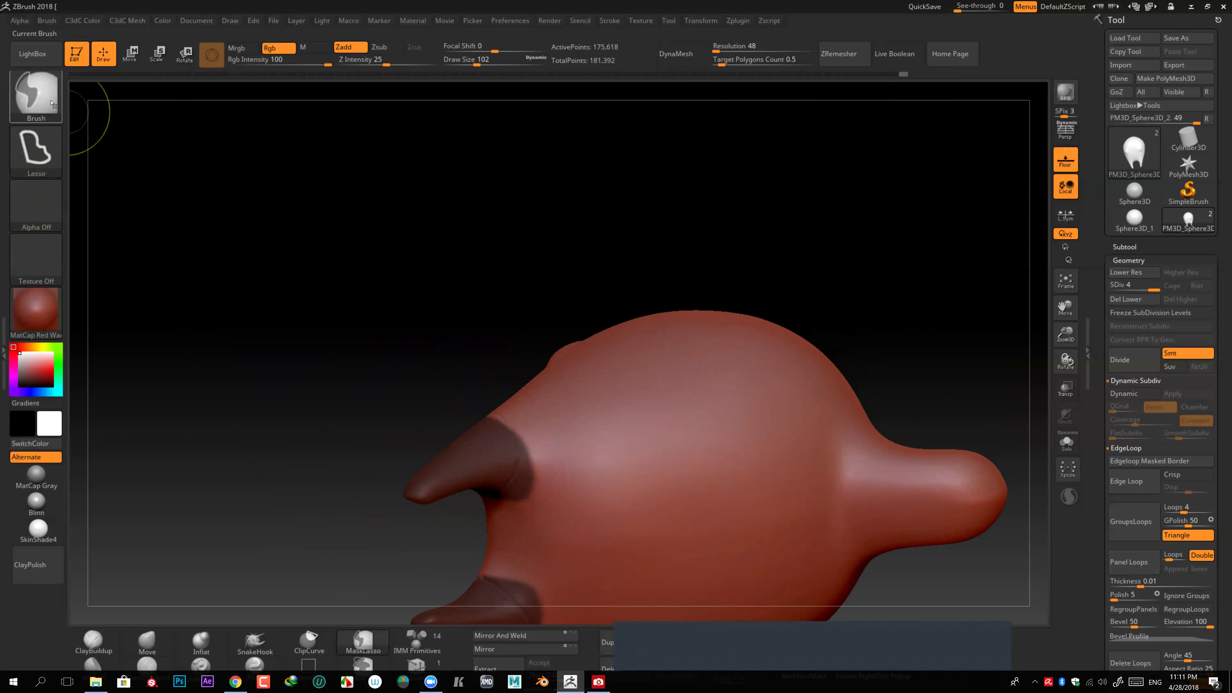
{"action": "left_click", "coordinate": [51, 108]}
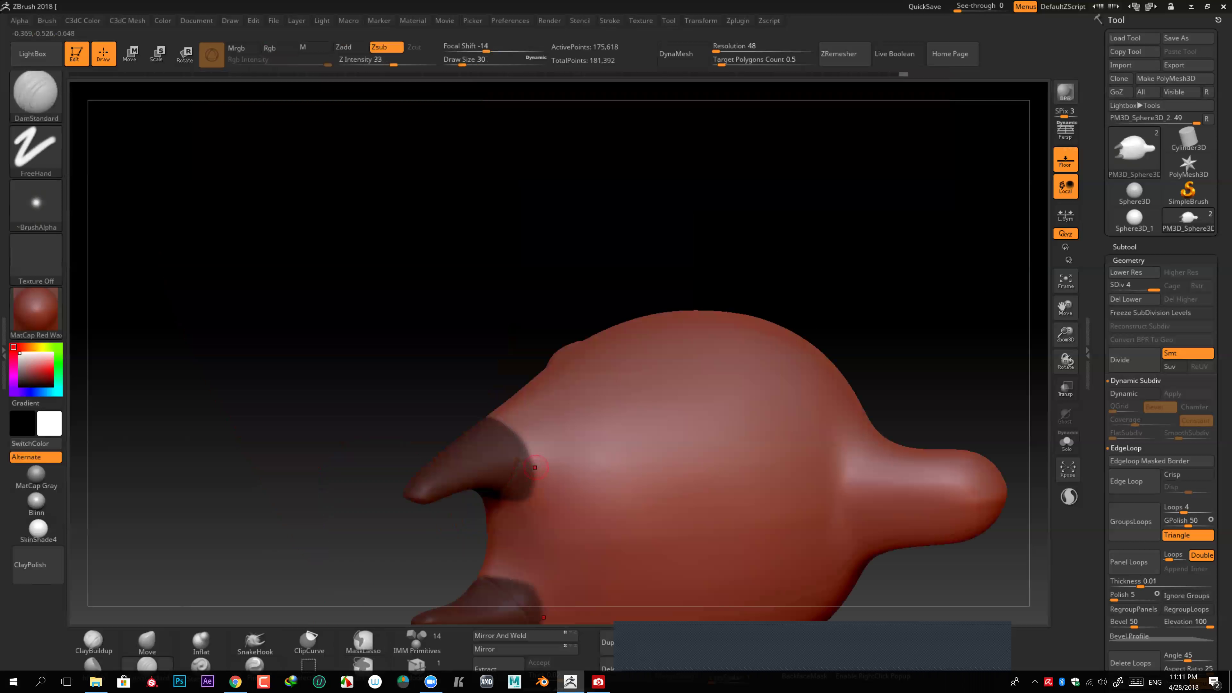
{"action": "key", "text": "ctrl"}
{"action": "key", "text": "ctrl"}
{"action": "mouse_move", "coordinate": [605, 440]}
{"action": "left_mouse_down", "text": "ctrl"}
{"action": "mouse_move", "coordinate": [643, 408]}
{"action": "mouse_move", "coordinate": [648, 445]}
{"action": "left_mouse_up", "text": "ctrl"}
{"action": "key", "text": "ctrl+shift+a"}
{"action": "key", "text": "ctrl"}
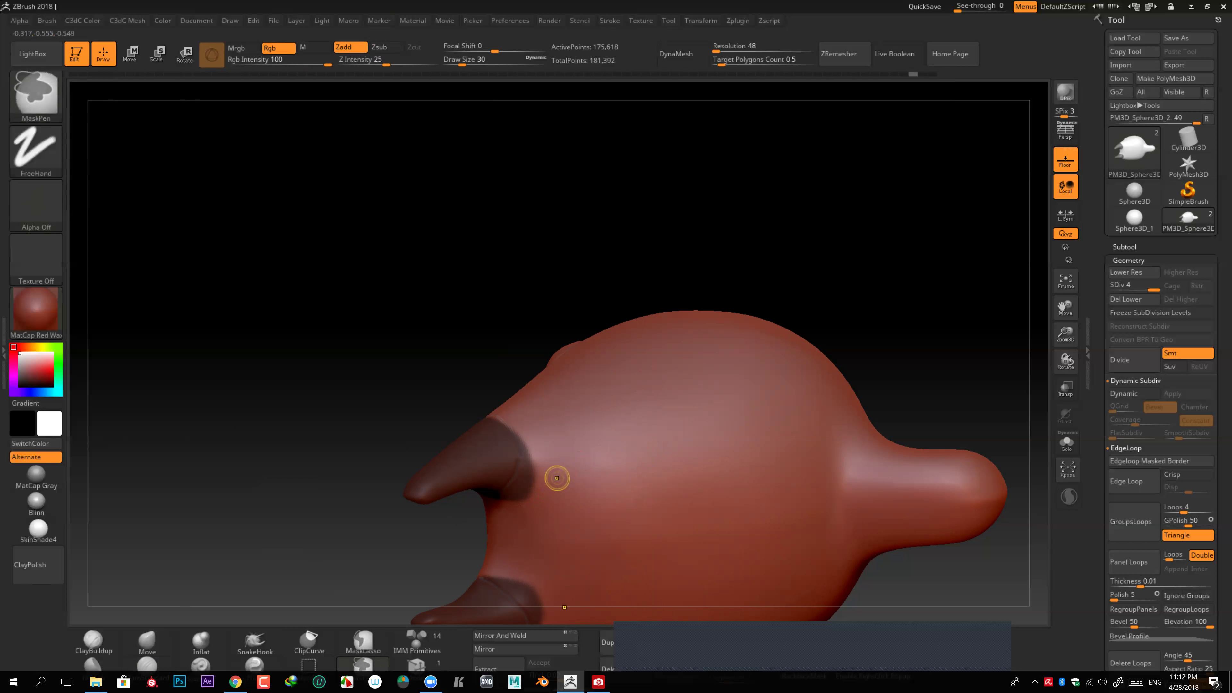
{"action": "mouse_move", "coordinate": [558, 471]}
{"action": "right_mouse_down"}
{"action": "mouse_move", "coordinate": [543, 469]}
{"action": "mouse_move", "coordinate": [572, 459]}
{"action": "right_mouse_up"}
{"action": "key", "text": "ctrl"}
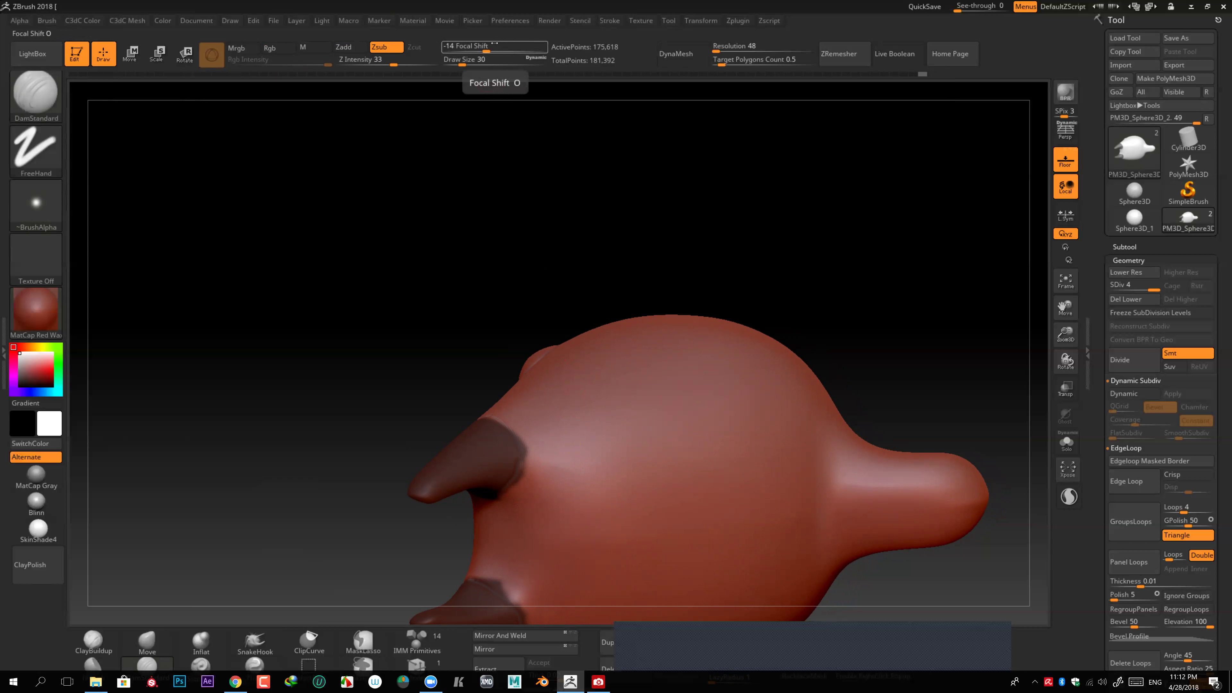
Step: Raise the brush Focal Shift to 100
{"action": "left_click_drag", "start_coordinate": [494, 42], "coordinate": [535, 43]}
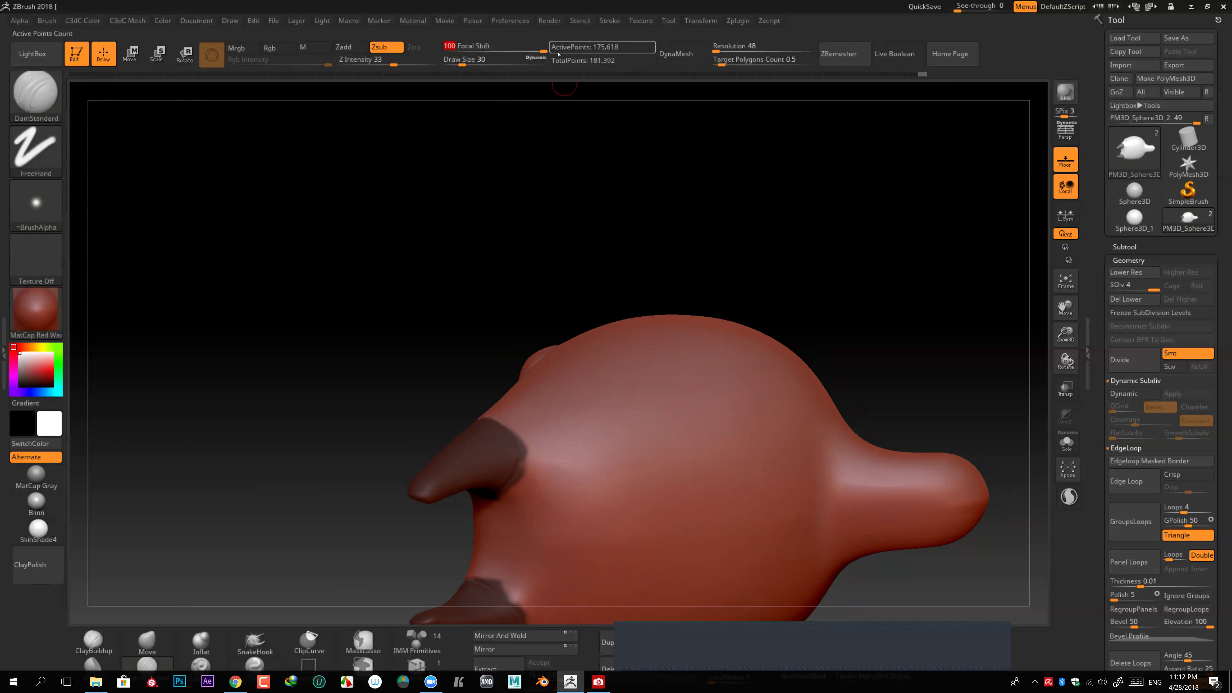
{"action": "key", "text": "ctrl"}
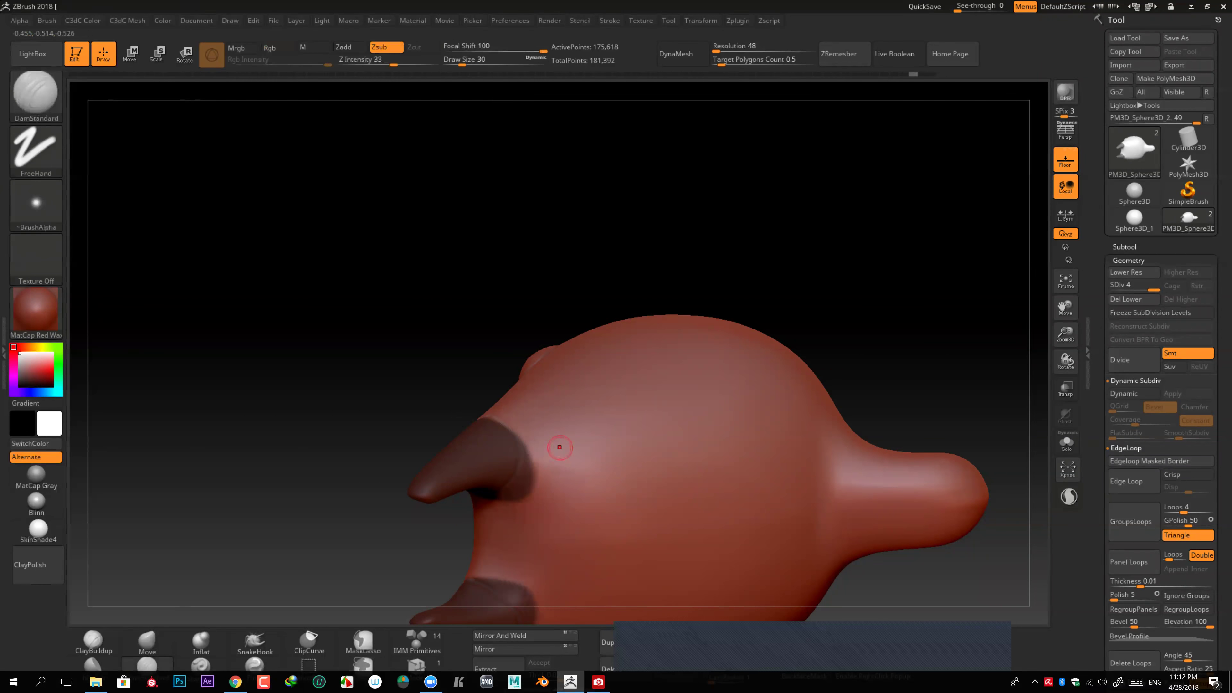
{"action": "key", "text": "ctrl"}
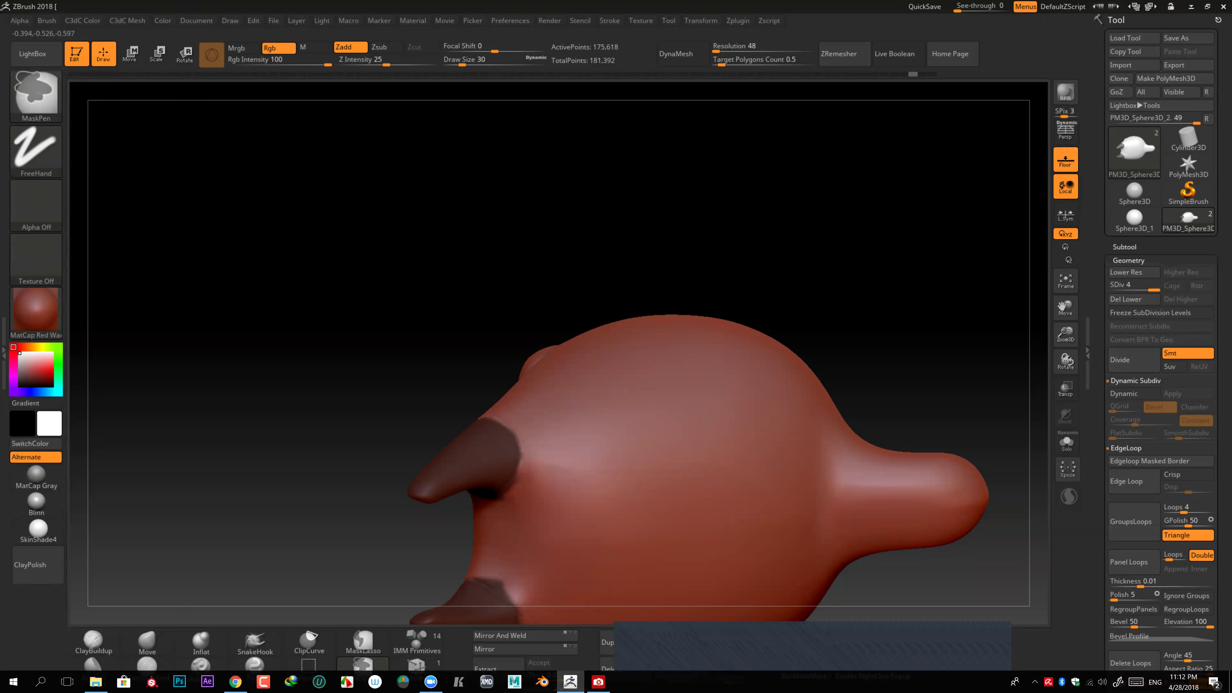
Step: Rotate the sculpt back to a front view
{"action": "left_click_drag", "start_coordinate": [369, 491], "coordinate": [521, 500]}
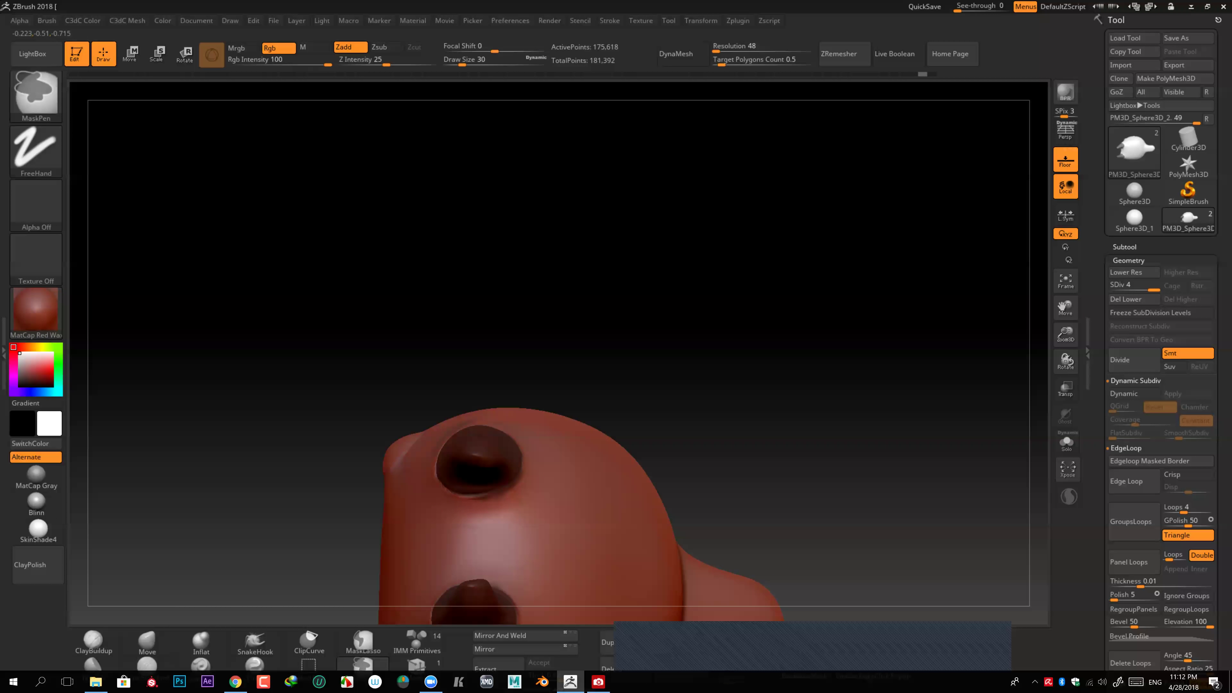
{"action": "left_click_drag", "start_coordinate": [776, 340], "coordinate": [630, 339]}
{"action": "left_click_drag", "start_coordinate": [728, 340], "coordinate": [703, 350]}
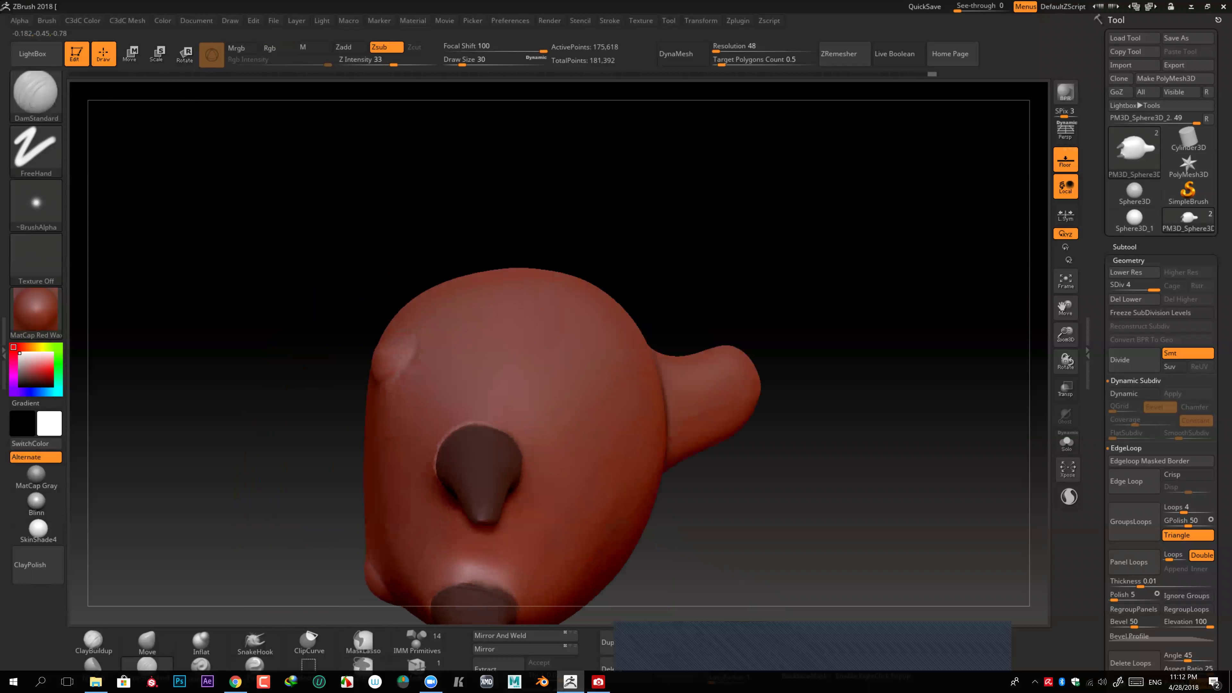
{"action": "mouse_move", "coordinate": [777, 340]}
{"action": "left_mouse_down"}
{"action": "mouse_move", "coordinate": [703, 291]}
{"action": "mouse_move", "coordinate": [825, 315]}
{"action": "left_mouse_up"}
{"action": "left_click_drag", "start_coordinate": [586, 436], "coordinate": [585, 391]}
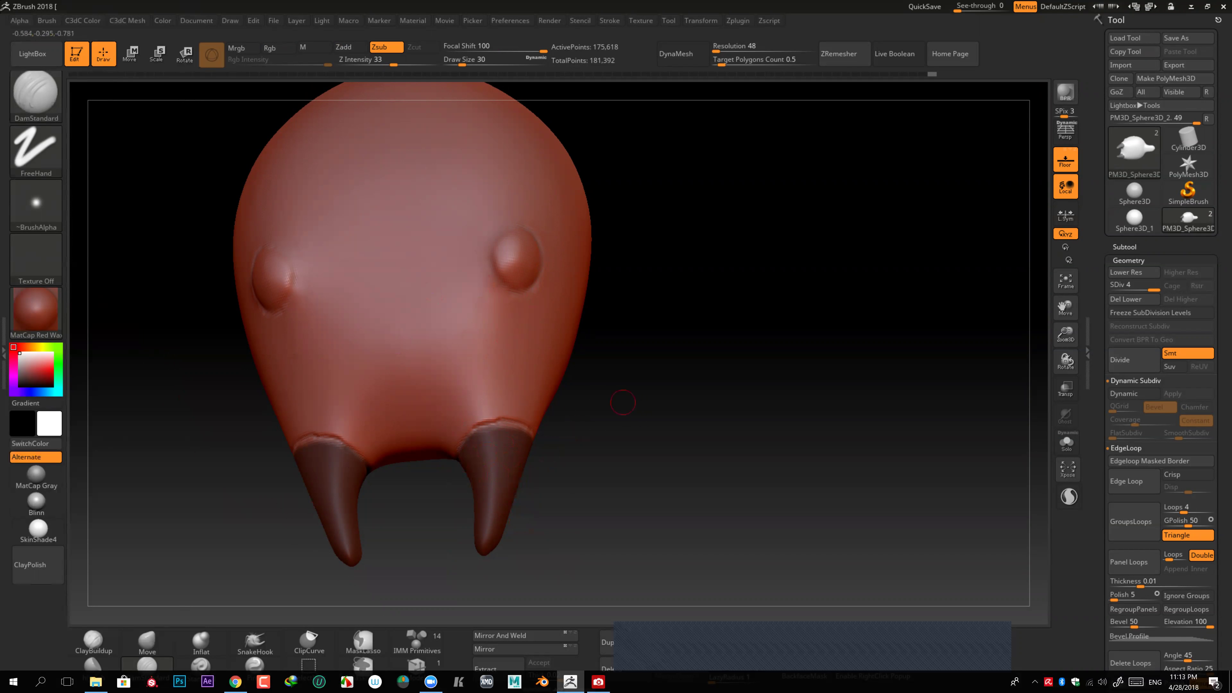
Step: Invert the mask onto the body, flipping it back and forth, and zoom in on the legs
{"action": "left_click", "coordinate": [640, 420], "text": "ctrl"}
{"action": "left_click_drag", "start_coordinate": [629, 436], "coordinate": [624, 426]}
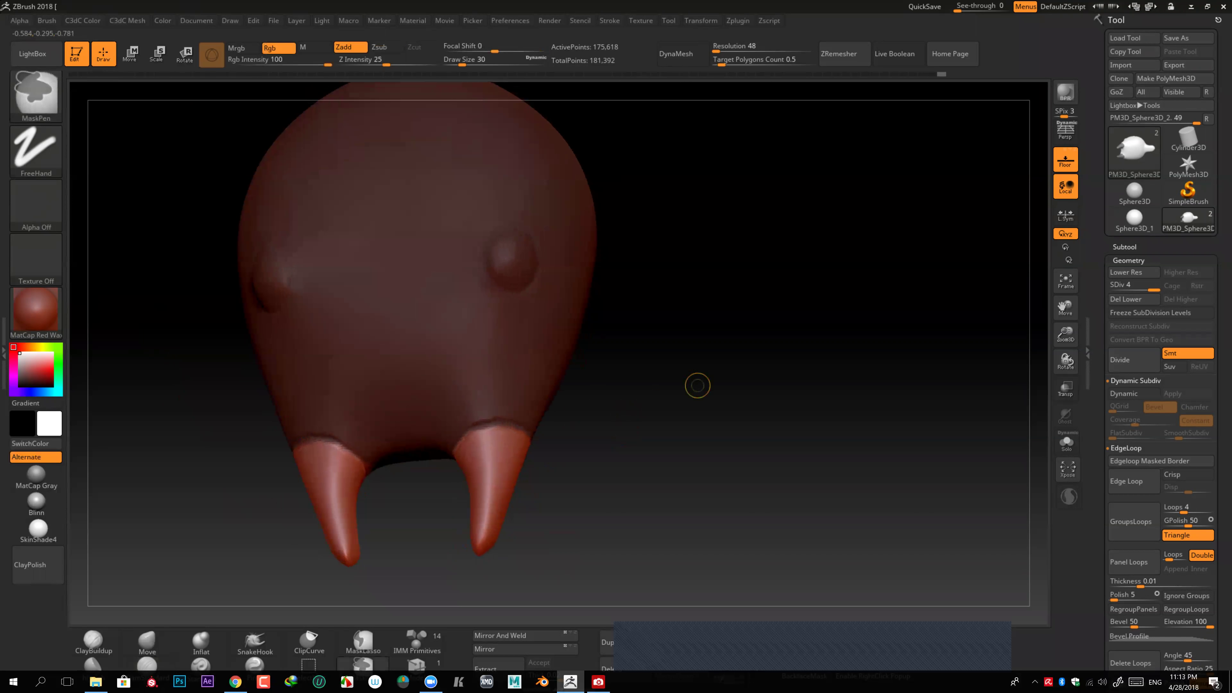
{"action": "key", "text": "ctrl"}
{"action": "left_click", "coordinate": [678, 392], "text": "ctrl"}
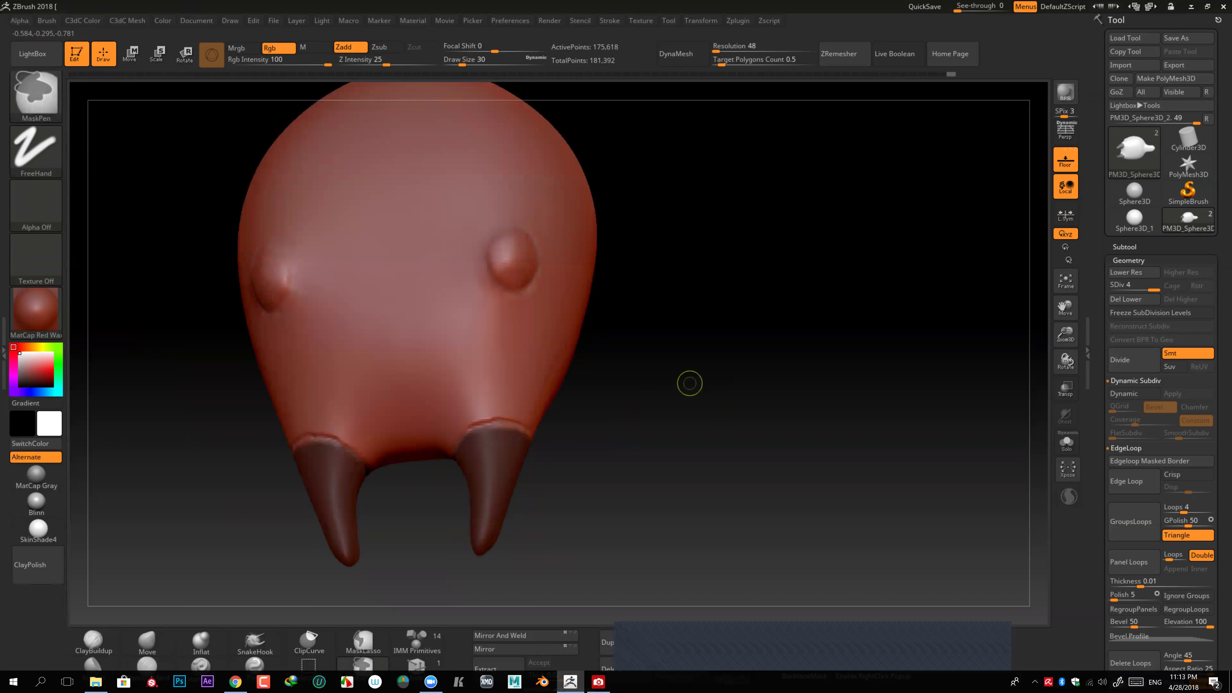
{"action": "left_click", "coordinate": [694, 387], "text": "ctrl"}
{"action": "left_click", "coordinate": [682, 389], "text": "ctrl"}
{"action": "left_click_drag", "start_coordinate": [653, 400], "coordinate": [653, 485], "text": "alt"}
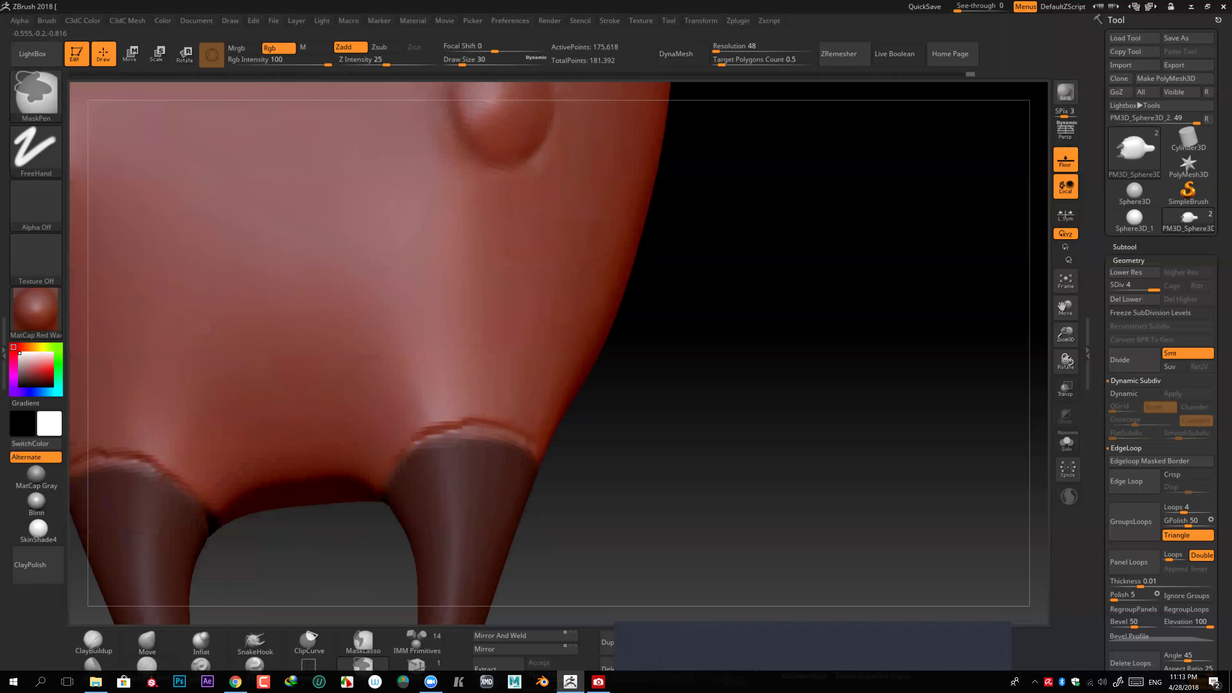
{"action": "left_click_drag", "start_coordinate": [490, 437], "coordinate": [490, 431]}
Step: Leave only the legs unmasked and raise Draw Size to 142
{"action": "key", "text": "ctrl"}
{"action": "key", "text": "bracketleft"}
{"action": "key", "text": "bracketleft"}
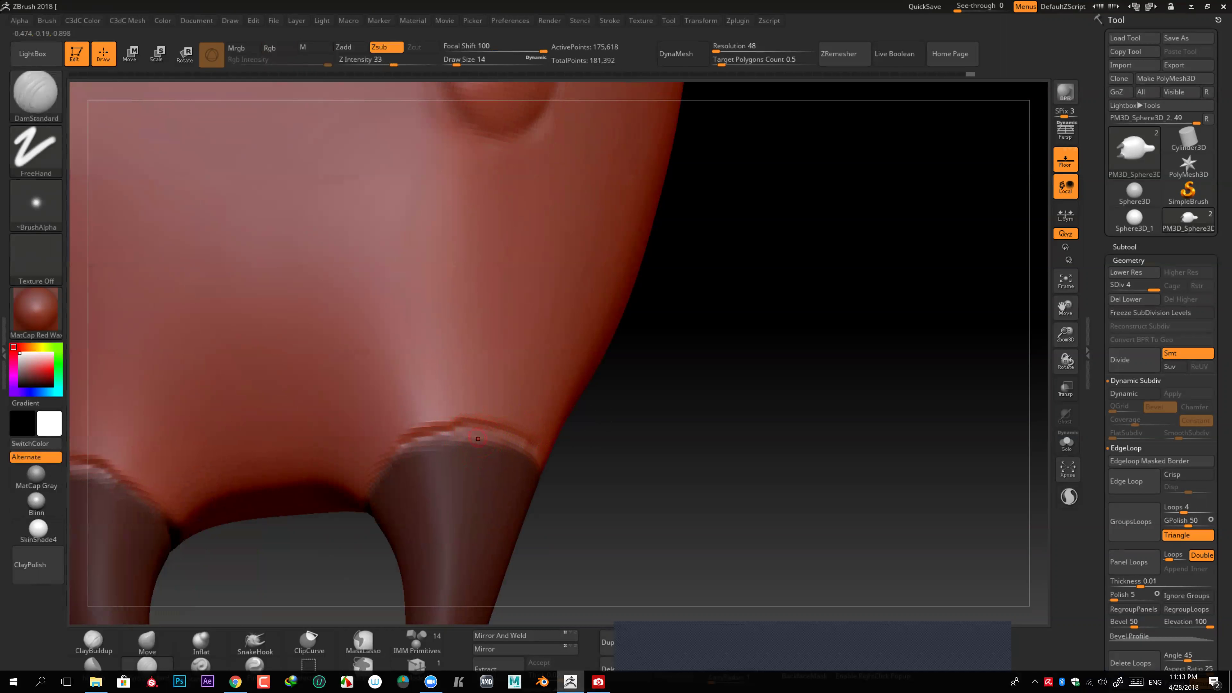
{"action": "key", "text": "ctrl"}
{"action": "key", "text": "ctrl"}
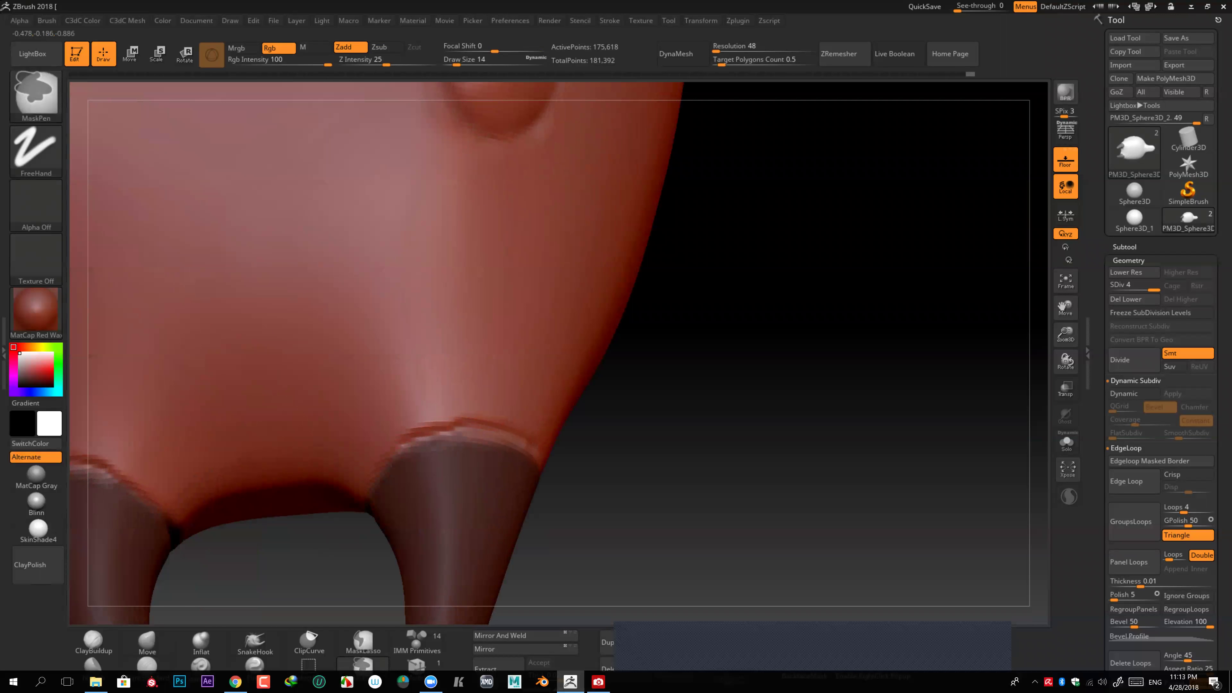
{"action": "right_click_drag", "start_coordinate": [679, 384], "coordinate": [580, 415], "text": "ctrl"}
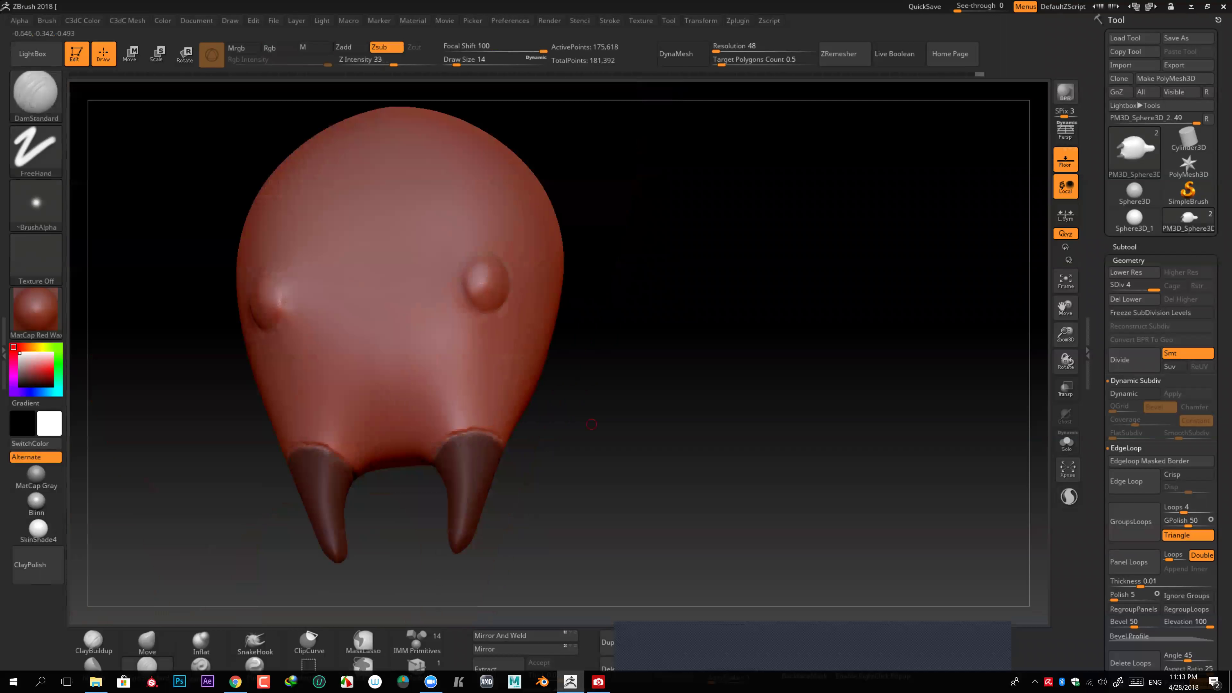
{"action": "left_click", "coordinate": [591, 424], "text": "ctrl"}
{"action": "key", "text": "bracketright"}
{"action": "key", "text": "bracketright"}
{"action": "key", "text": "bracketright"}
Step: Inflate the two unmasked legs into long, sharply tapered spikes at brush size 142
{"action": "key", "text": "bracketright"}
{"action": "key", "text": "bracketright"}
{"action": "key", "text": "bracketright"}
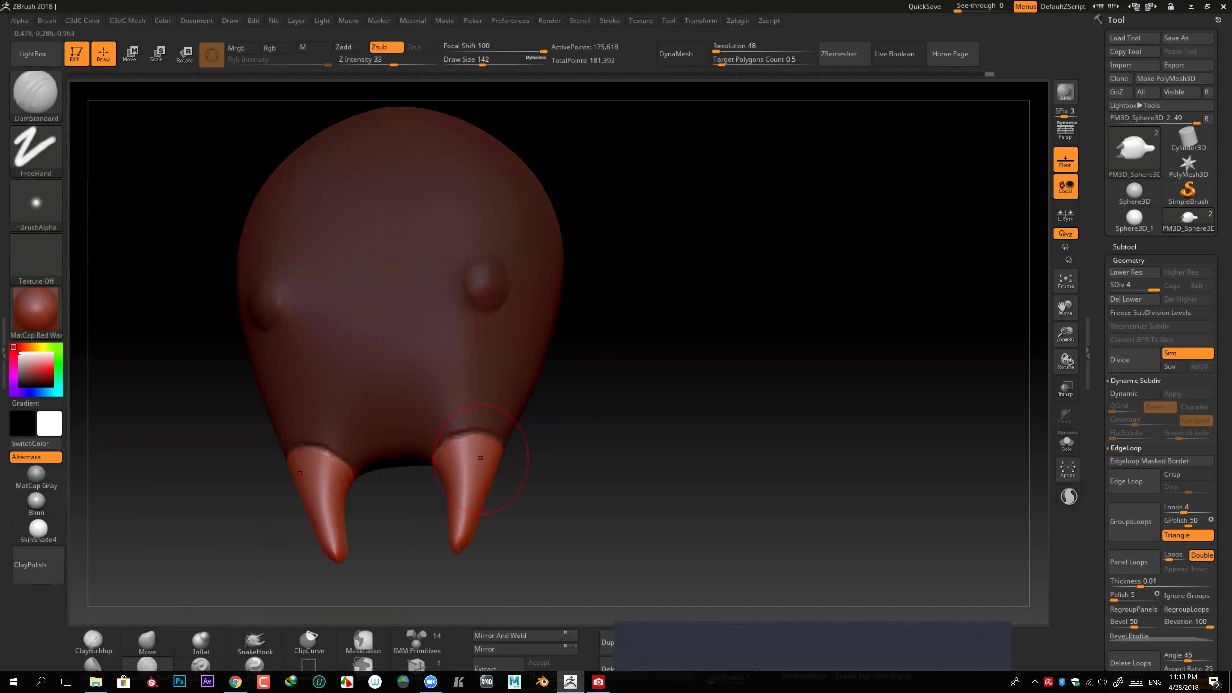
{"action": "key", "text": "bracketright"}
{"action": "left_click", "coordinate": [201, 642]}
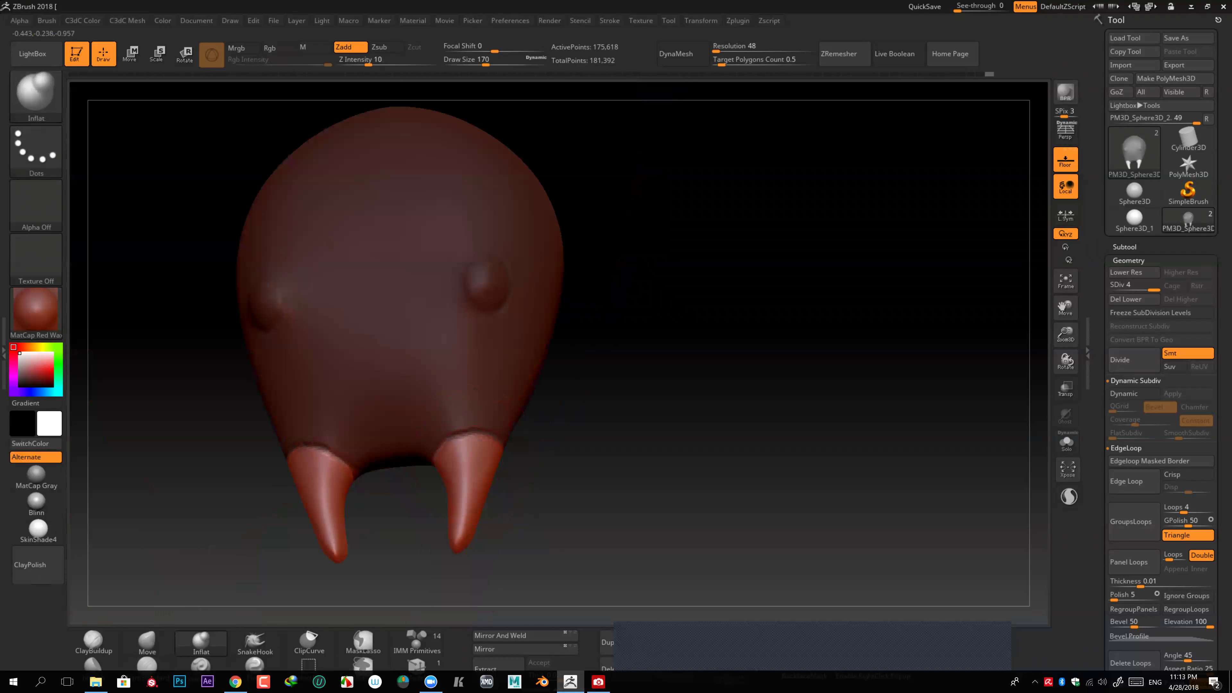
{"action": "left_click_drag", "start_coordinate": [728, 388], "coordinate": [606, 369]}
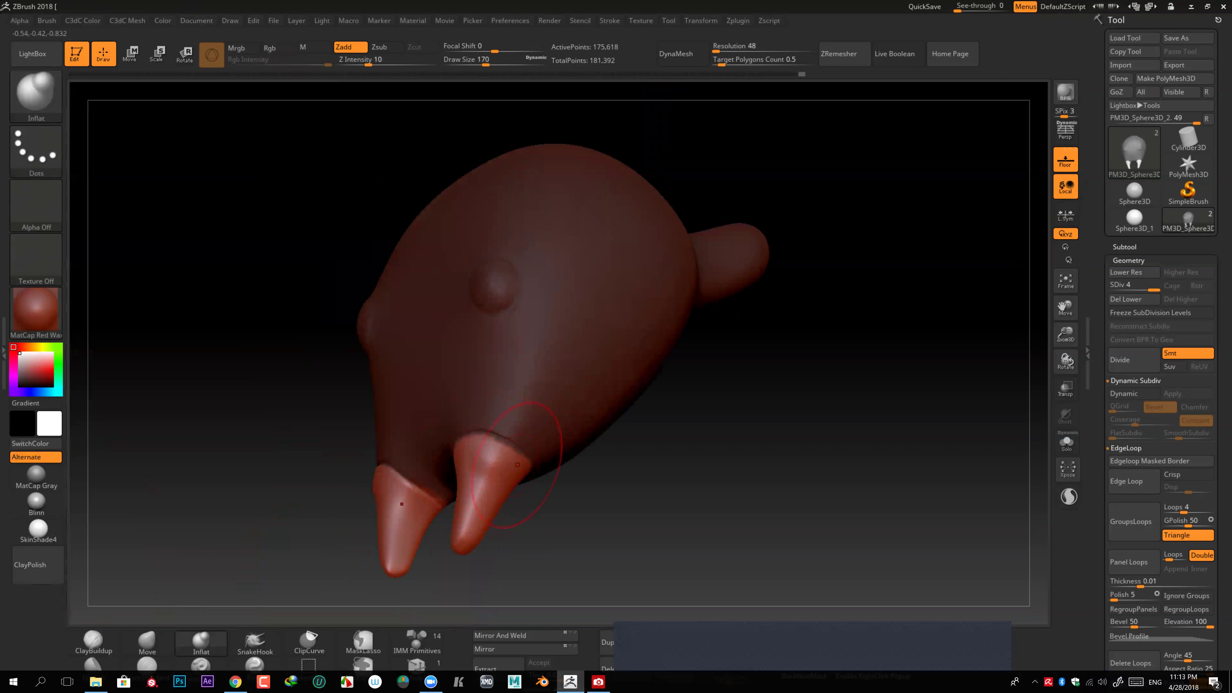
{"action": "left_click_drag", "start_coordinate": [517, 465], "coordinate": [703, 456]}
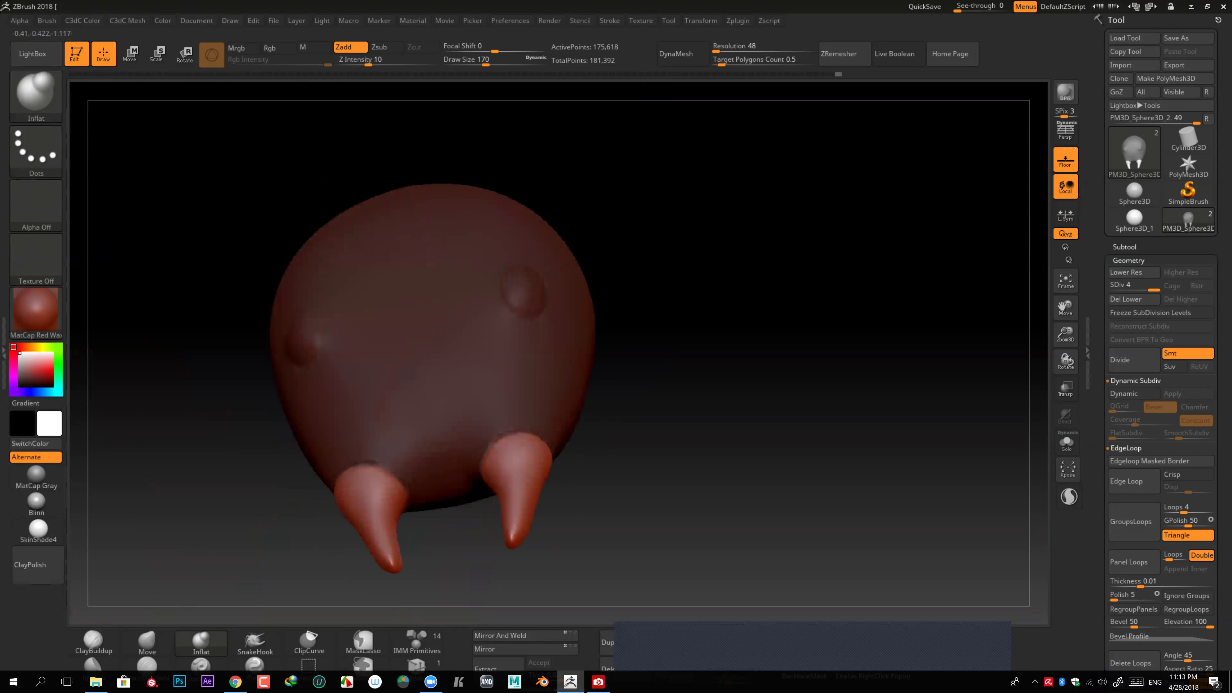
{"action": "left_click_drag", "start_coordinate": [550, 467], "coordinate": [540, 465]}
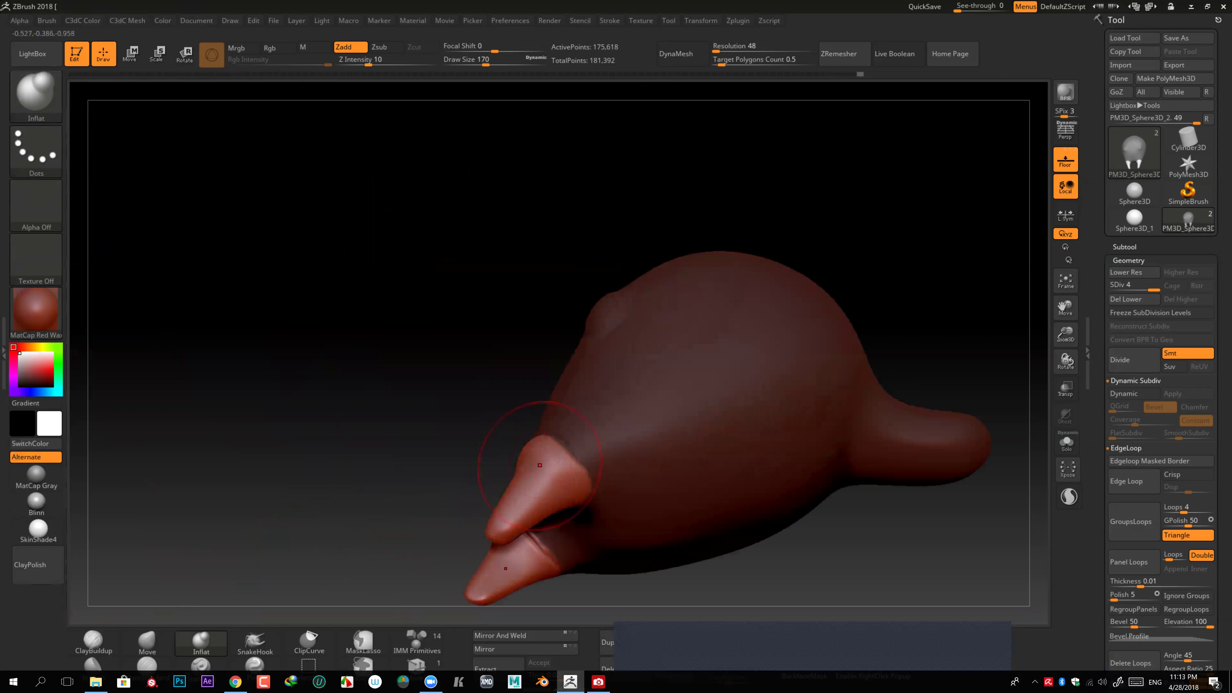
{"action": "mouse_move", "coordinate": [592, 522]}
{"action": "left_mouse_down"}
{"action": "mouse_move", "coordinate": [564, 412]}
{"action": "mouse_move", "coordinate": [539, 602]}
{"action": "mouse_move", "coordinate": [524, 486]}
{"action": "mouse_move", "coordinate": [412, 557]}
{"action": "left_mouse_up"}
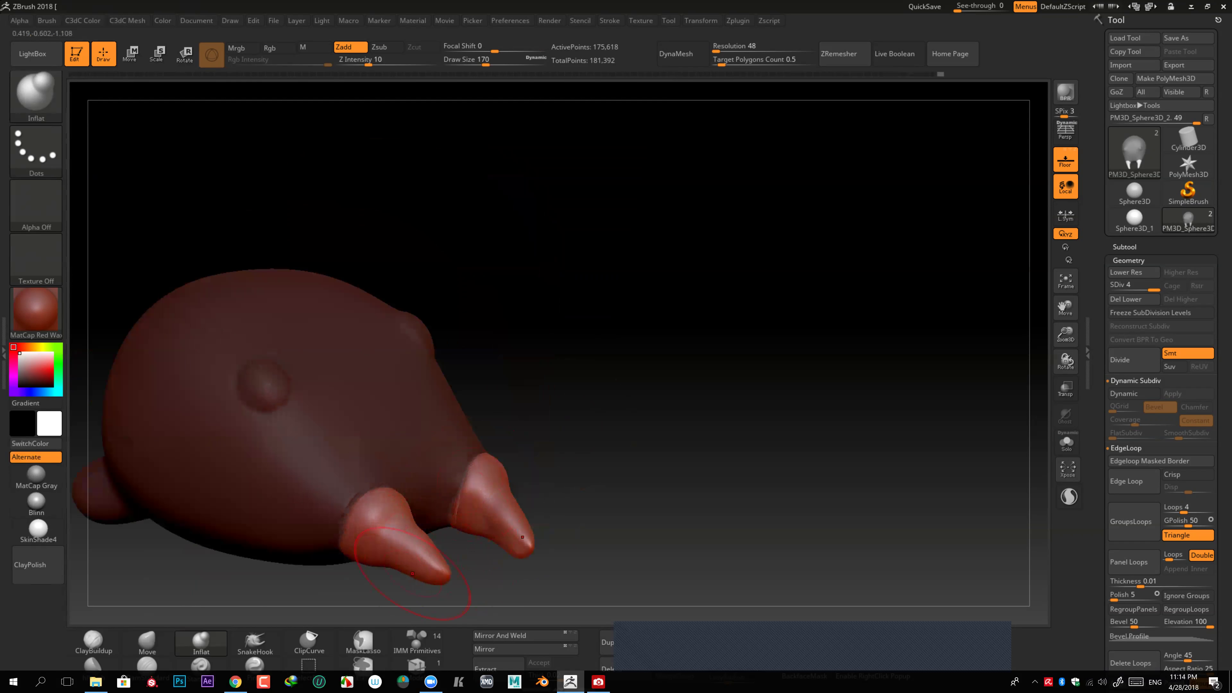
{"action": "mouse_move", "coordinate": [516, 495]}
{"action": "left_mouse_down"}
{"action": "mouse_move", "coordinate": [458, 510]}
{"action": "mouse_move", "coordinate": [601, 479]}
{"action": "mouse_move", "coordinate": [539, 468]}
{"action": "left_mouse_up"}
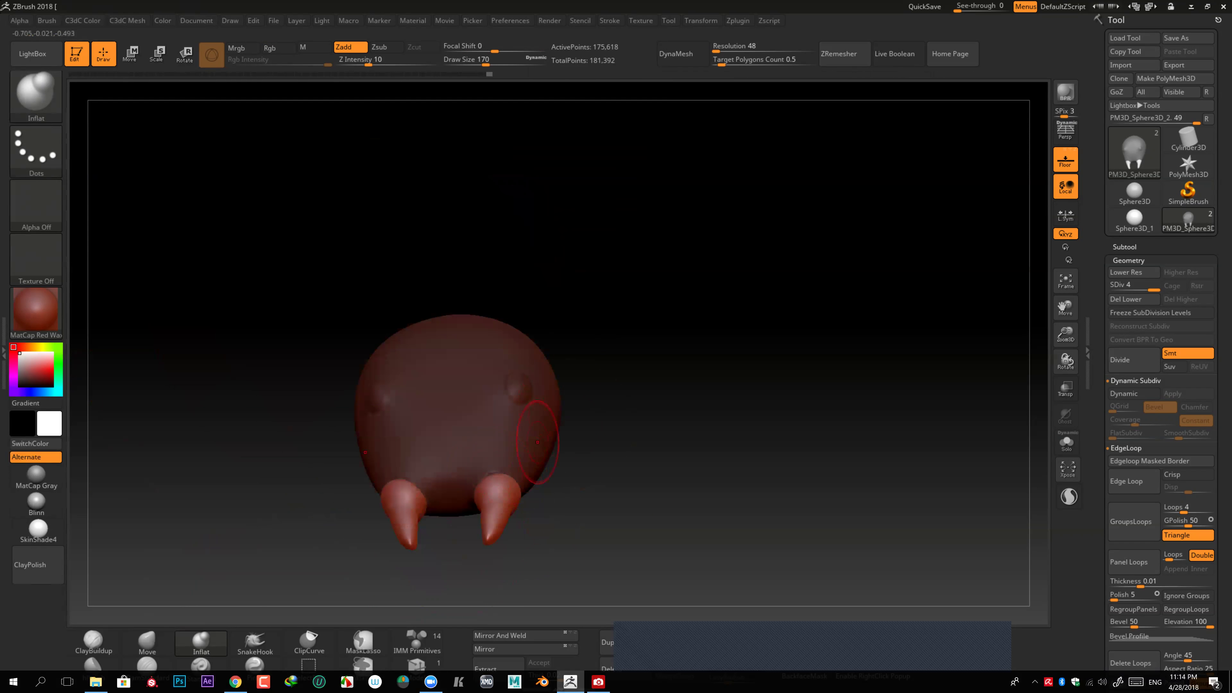
Step: Rotate the red body to a straight front view and turn on X symmetry
{"action": "mouse_move", "coordinate": [591, 440]}
{"action": "left_mouse_down", "text": "shift"}
{"action": "mouse_move", "coordinate": [600, 495]}
{"action": "mouse_move", "coordinate": [578, 449]}
{"action": "left_mouse_up", "text": "shift"}
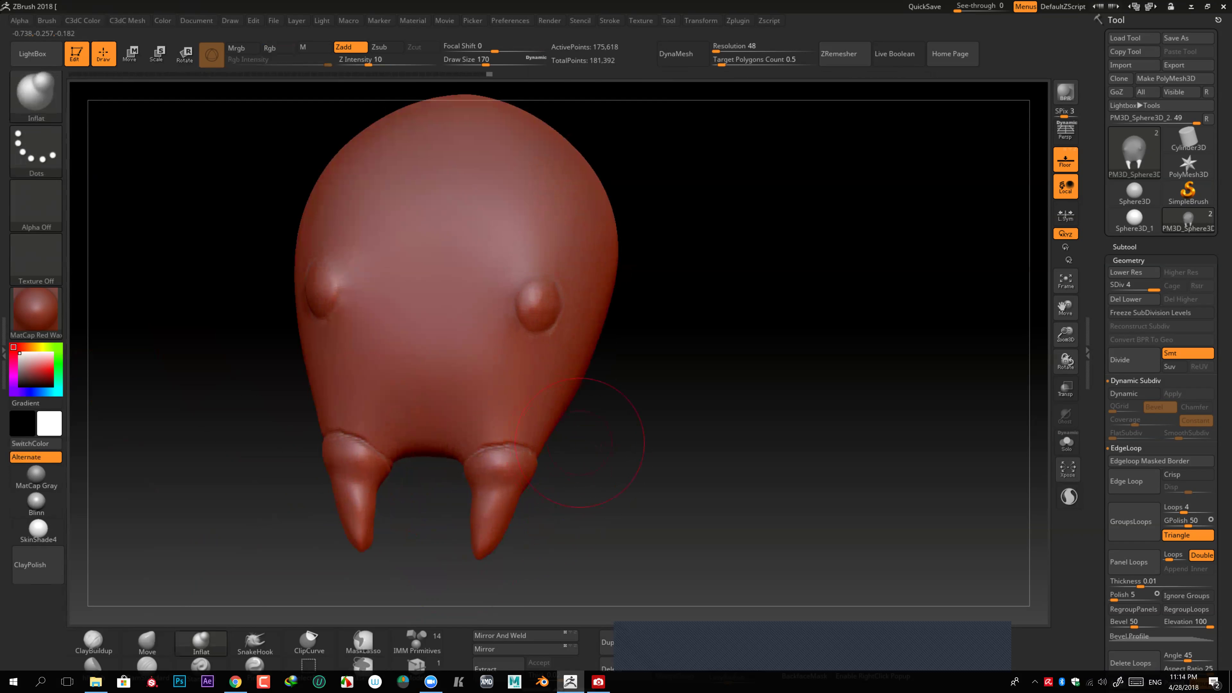
{"action": "mouse_move", "coordinate": [585, 432]}
{"action": "left_mouse_down", "text": "alt"}
{"action": "mouse_move", "coordinate": [533, 494]}
{"action": "mouse_move", "coordinate": [502, 477]}
{"action": "left_mouse_up", "text": "alt"}
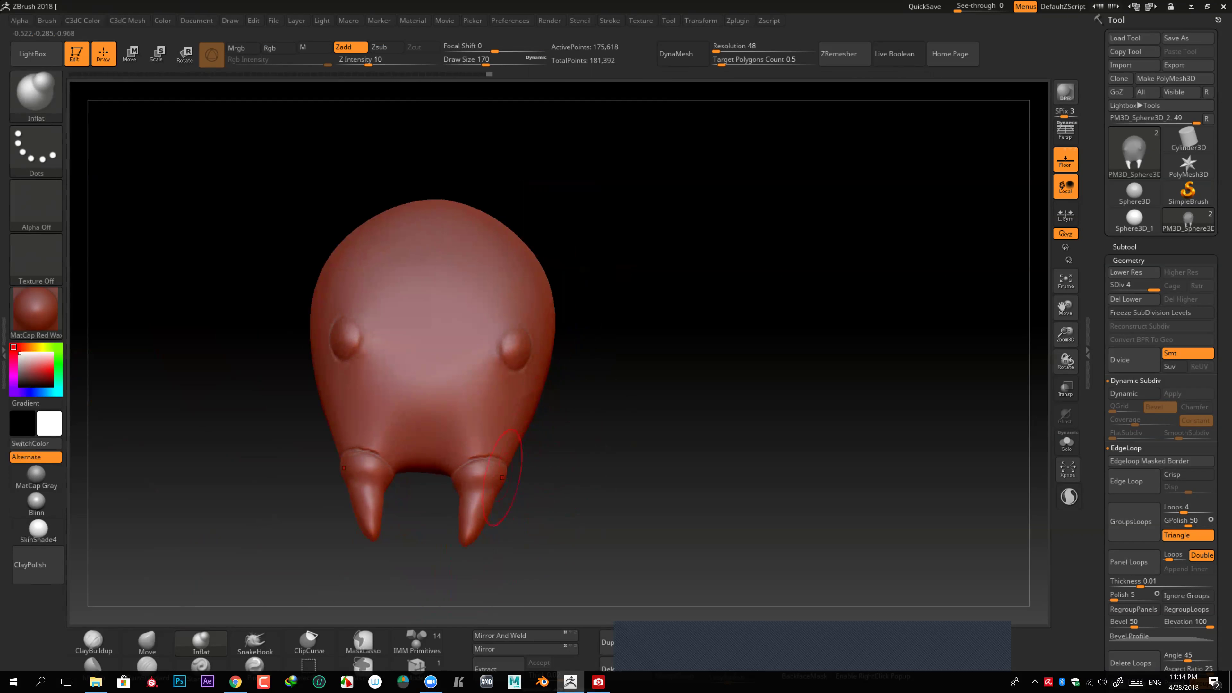
{"action": "left_click_drag", "start_coordinate": [577, 413], "coordinate": [538, 464]}
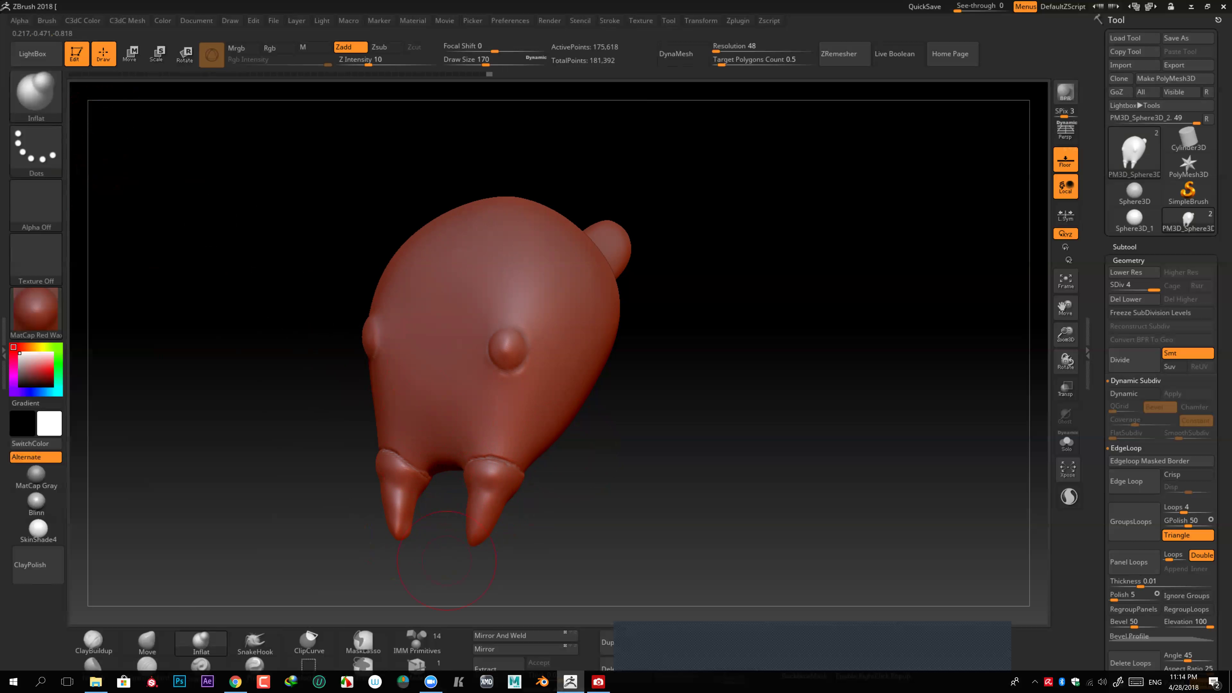
{"action": "right_click_drag", "start_coordinate": [501, 487], "coordinate": [470, 497], "text": "shift"}
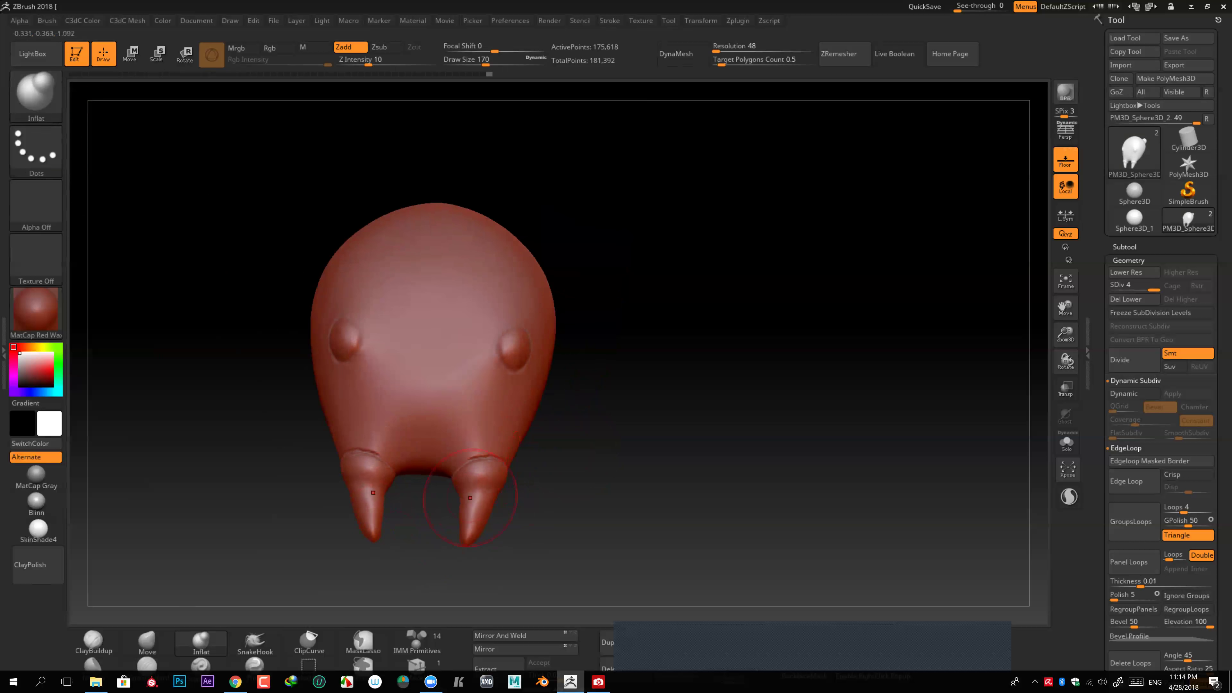
{"action": "key", "text": "x"}
{"action": "mouse_move", "coordinate": [569, 431]}
{"action": "left_mouse_down"}
{"action": "mouse_move", "coordinate": [545, 419]}
{"action": "mouse_move", "coordinate": [490, 427]}
{"action": "mouse_move", "coordinate": [163, 592]}
{"action": "left_mouse_up"}
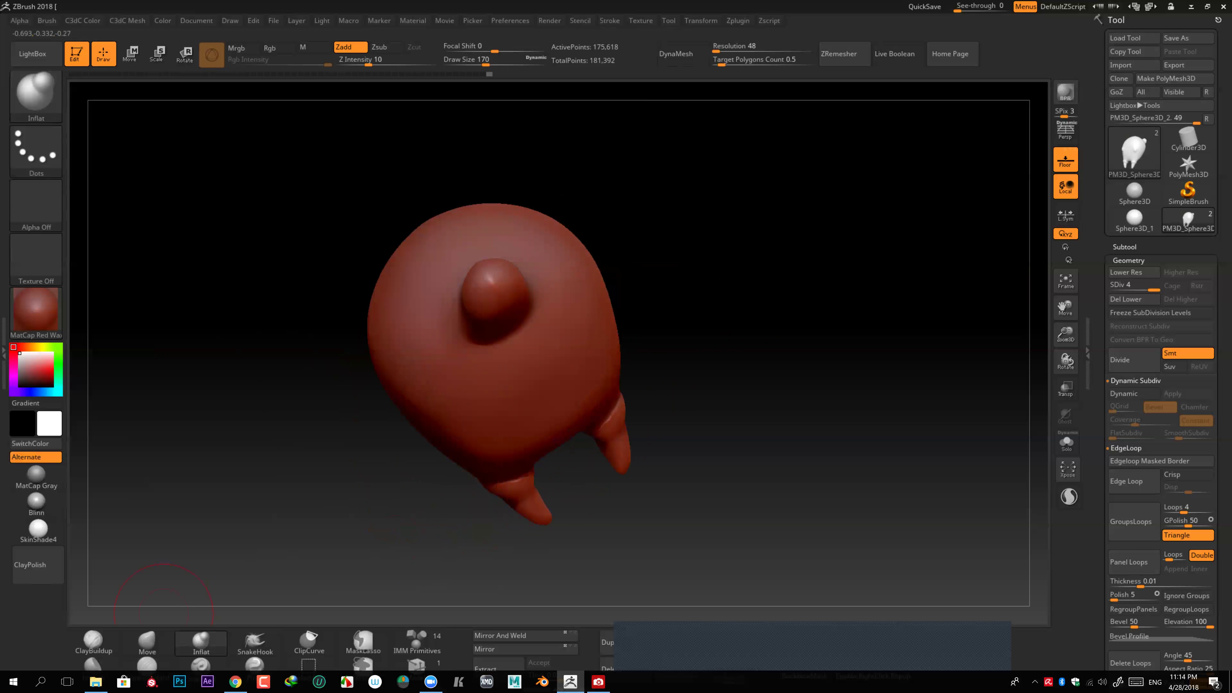
Step: Flatten the back bump into a smooth plateau with hPolish, then orbit to inspect it
{"action": "left_click", "coordinate": [93, 663]}
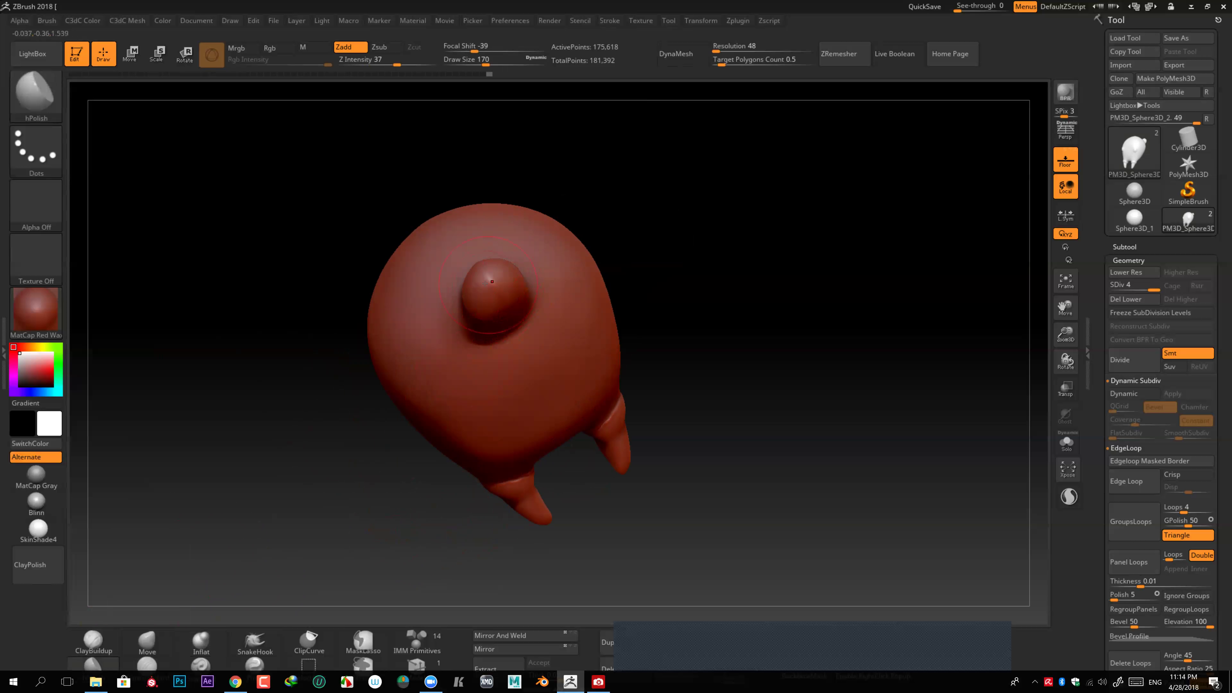
{"action": "right_click_drag", "start_coordinate": [485, 281], "coordinate": [487, 280]}
{"action": "left_click_drag", "start_coordinate": [487, 280], "coordinate": [488, 293]}
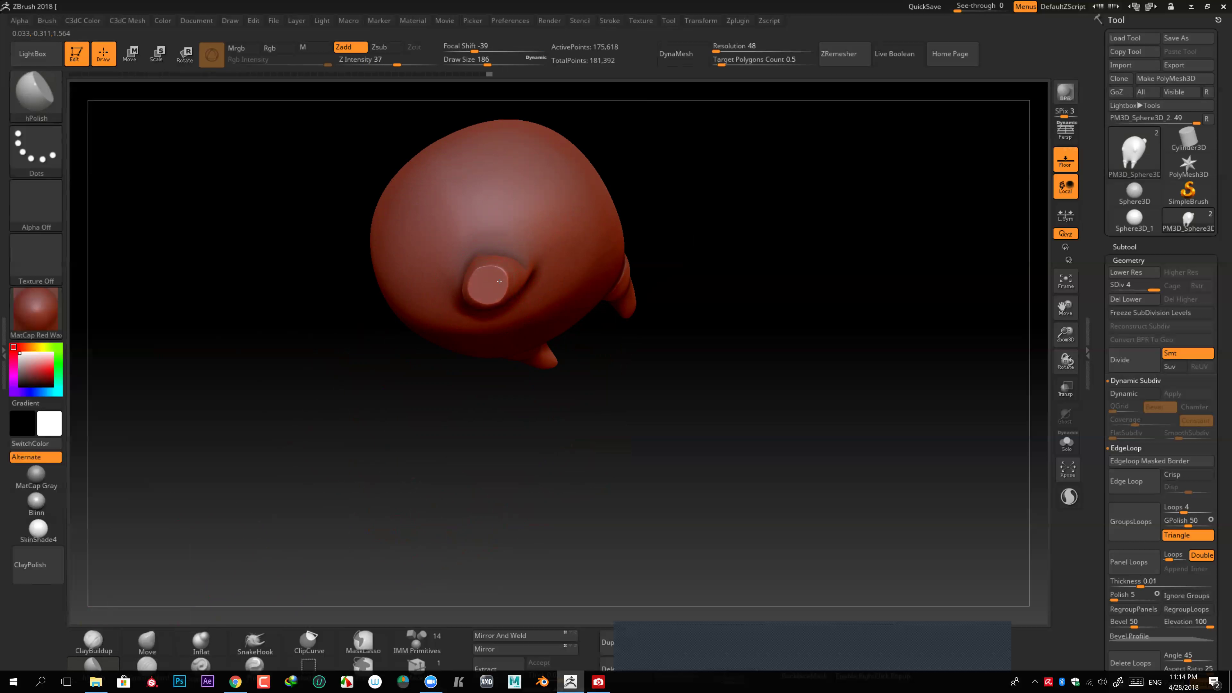
{"action": "right_click_drag", "start_coordinate": [493, 278], "coordinate": [529, 311]}
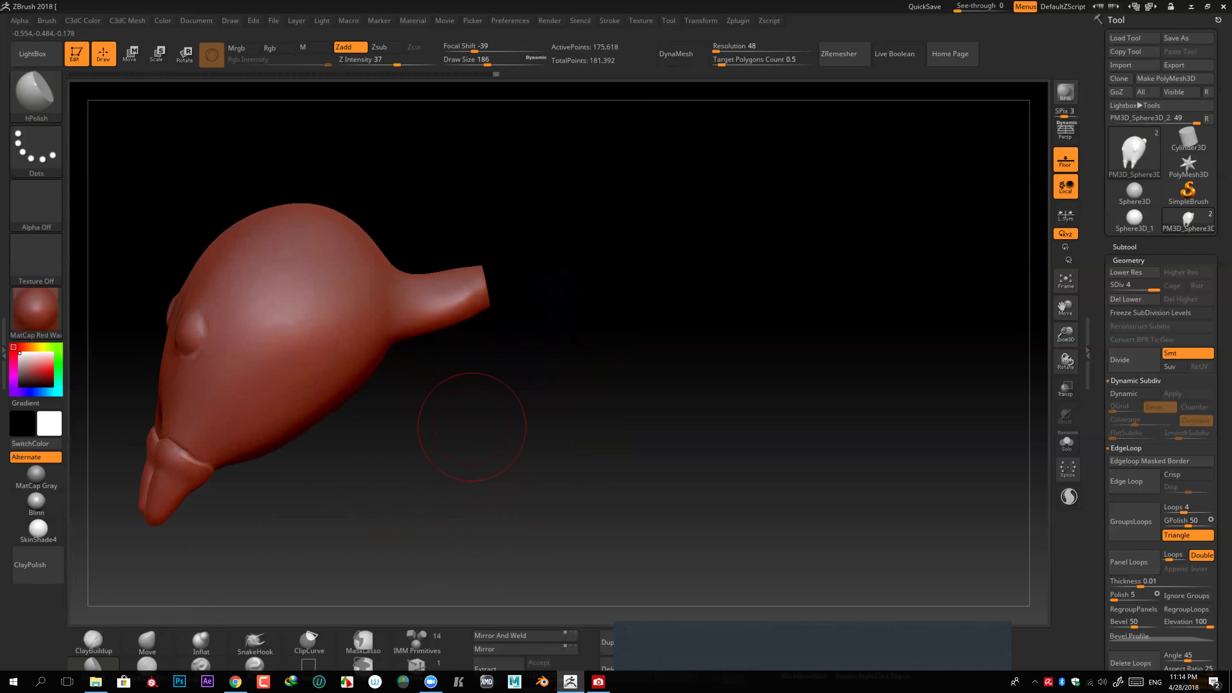
{"action": "mouse_move", "coordinate": [473, 418]}
{"action": "right_mouse_down"}
{"action": "mouse_move", "coordinate": [534, 413]}
{"action": "mouse_move", "coordinate": [557, 433]}
{"action": "right_mouse_up"}
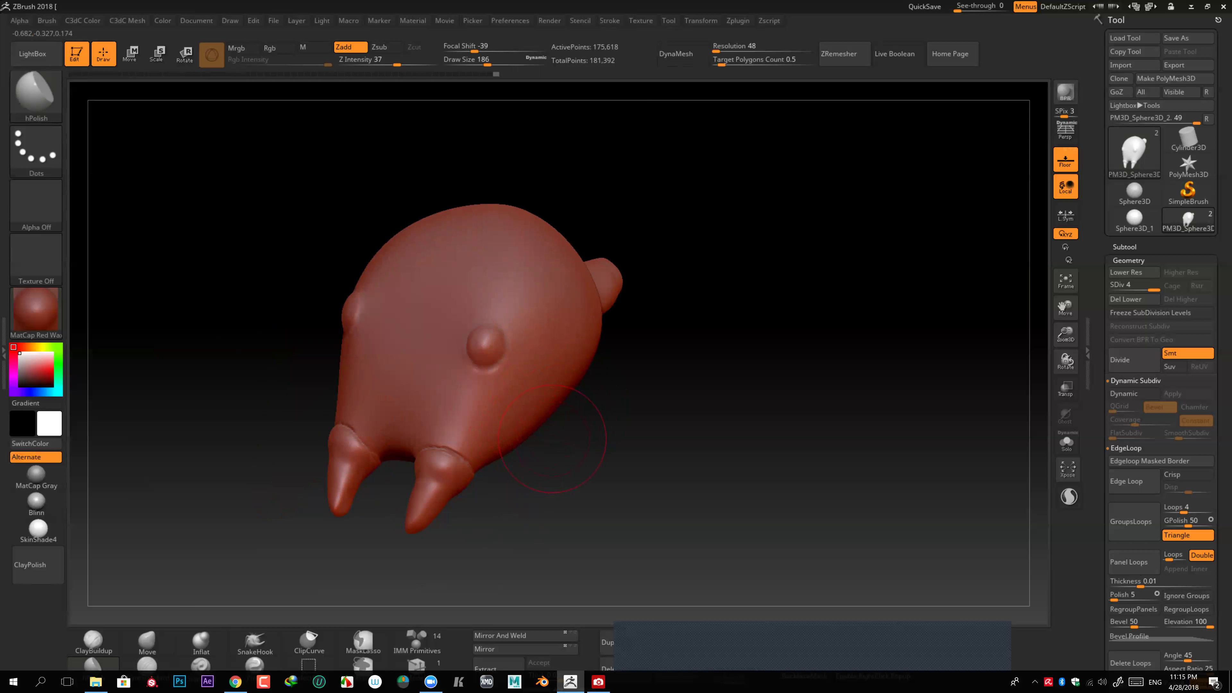
{"action": "mouse_move", "coordinate": [547, 441]}
{"action": "right_mouse_down"}
{"action": "mouse_move", "coordinate": [595, 419]}
{"action": "mouse_move", "coordinate": [572, 422]}
{"action": "right_mouse_up"}
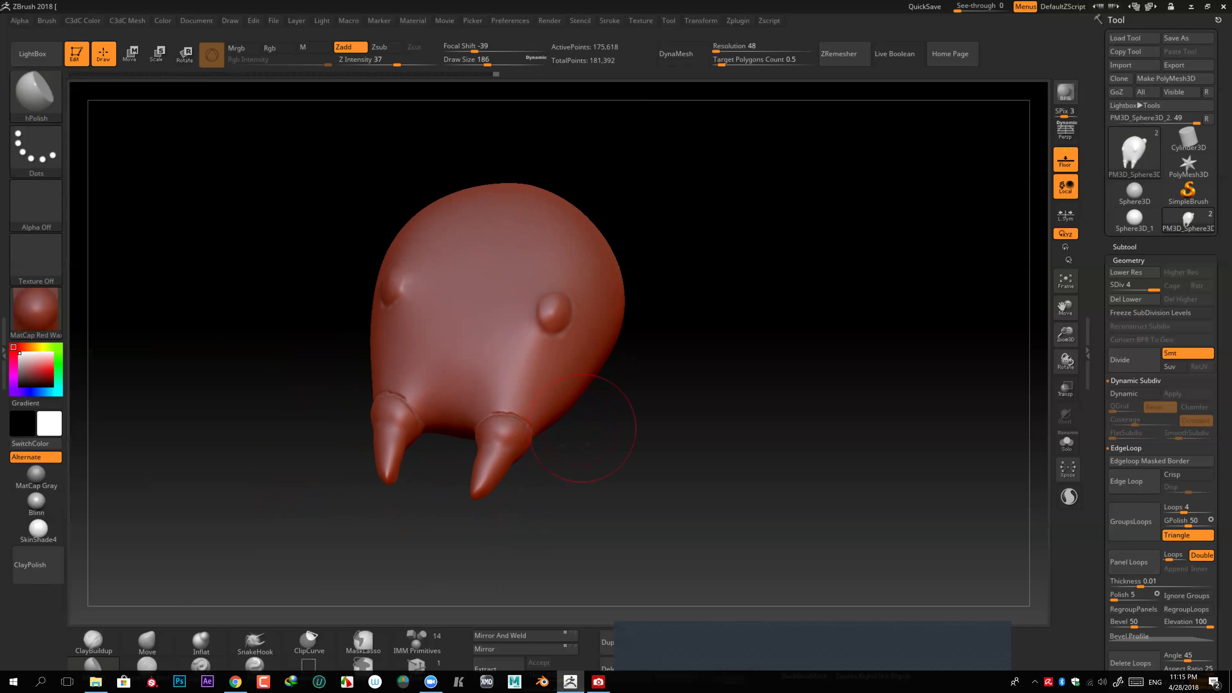
{"action": "mouse_move", "coordinate": [593, 429]}
{"action": "right_mouse_down"}
{"action": "mouse_move", "coordinate": [586, 418]}
{"action": "mouse_move", "coordinate": [636, 444]}
{"action": "right_mouse_up"}
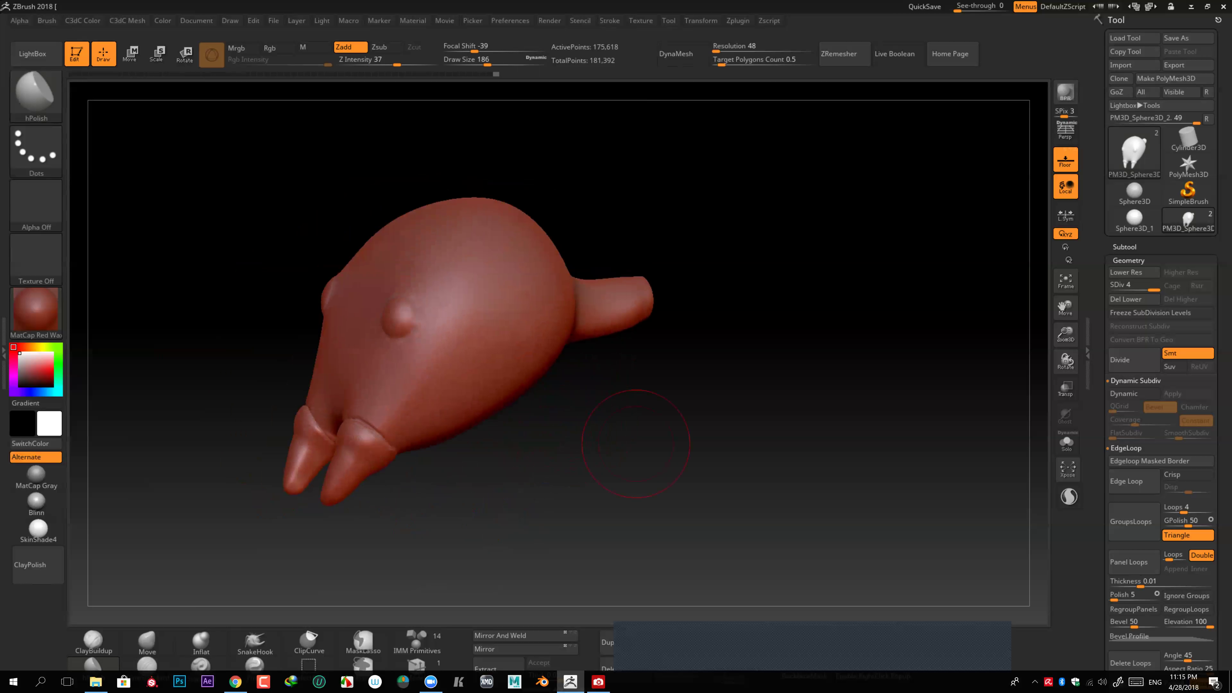
{"action": "right_click_drag", "start_coordinate": [549, 447], "coordinate": [568, 440]}
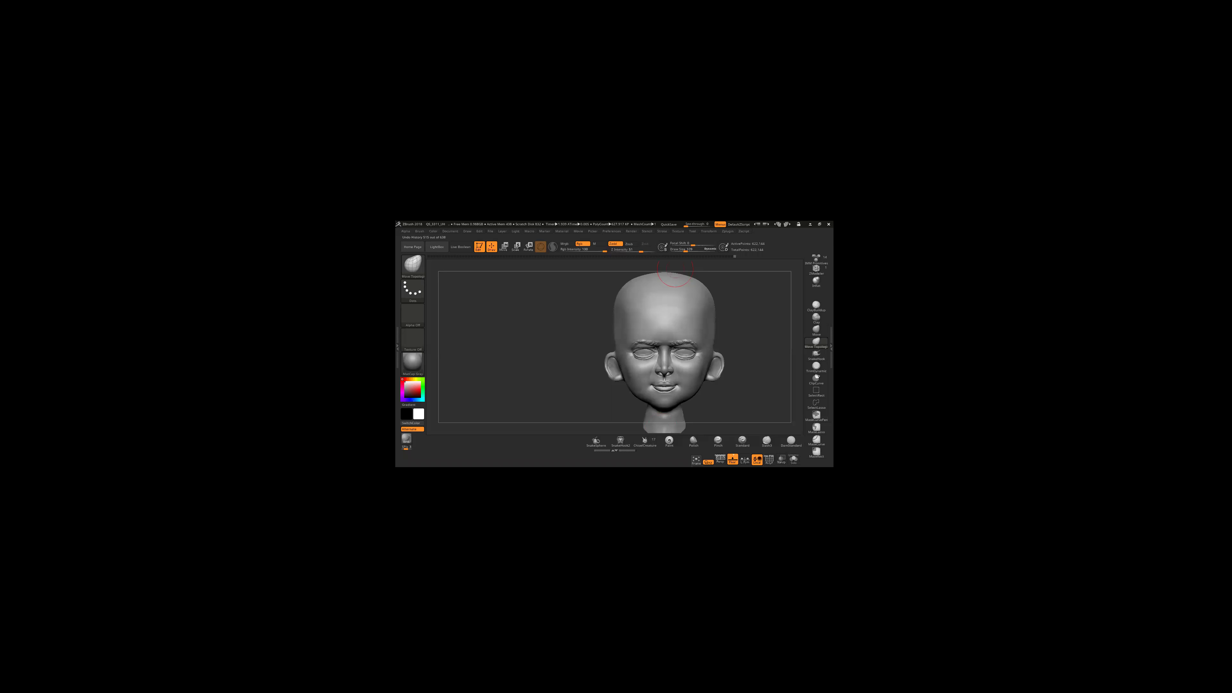
Step: Turn the child head toward its ear and drag a rectangle mask over the ear
{"action": "left_click_drag", "start_coordinate": [675, 270], "coordinate": [474, 338]}
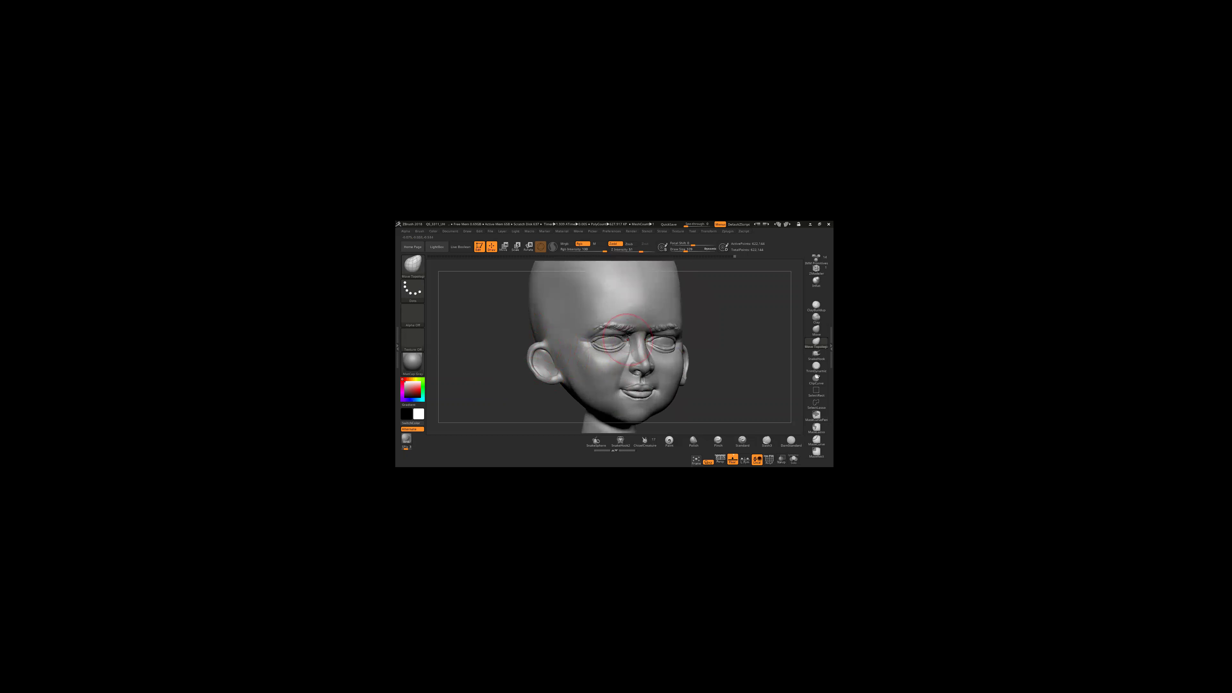
{"action": "key", "text": "space"}
{"action": "right_click_drag", "start_coordinate": [548, 362], "coordinate": [555, 360]}
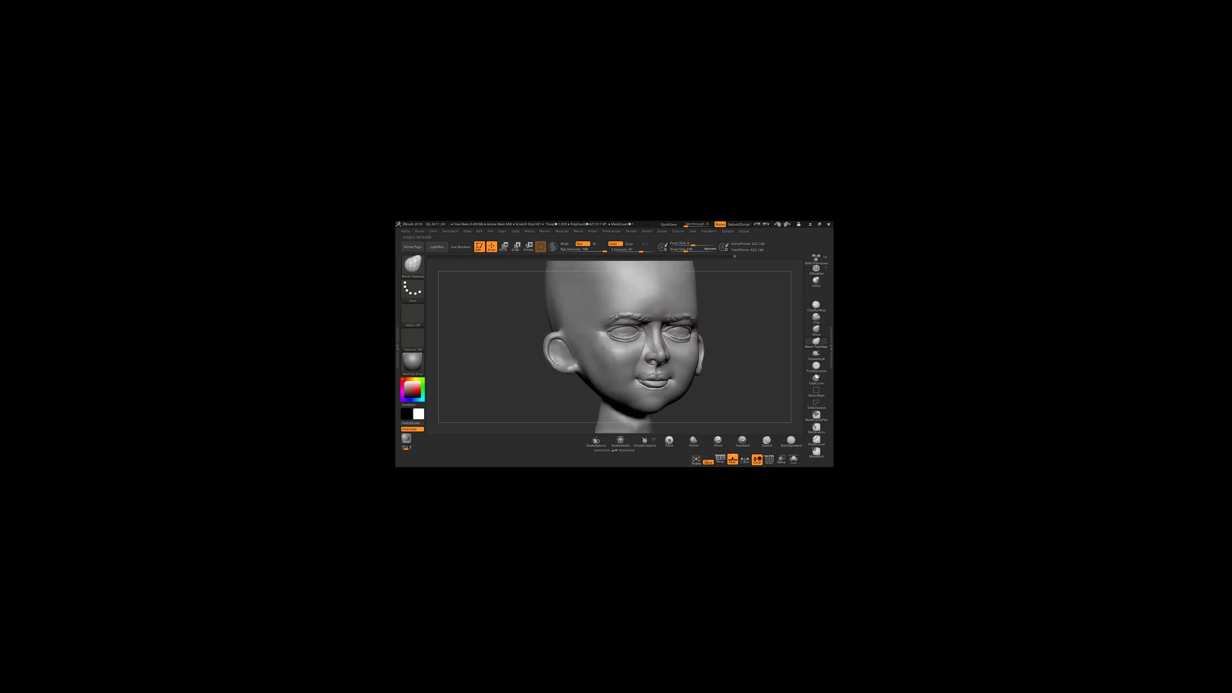
{"action": "left_click_drag", "start_coordinate": [527, 384], "coordinate": [569, 366]}
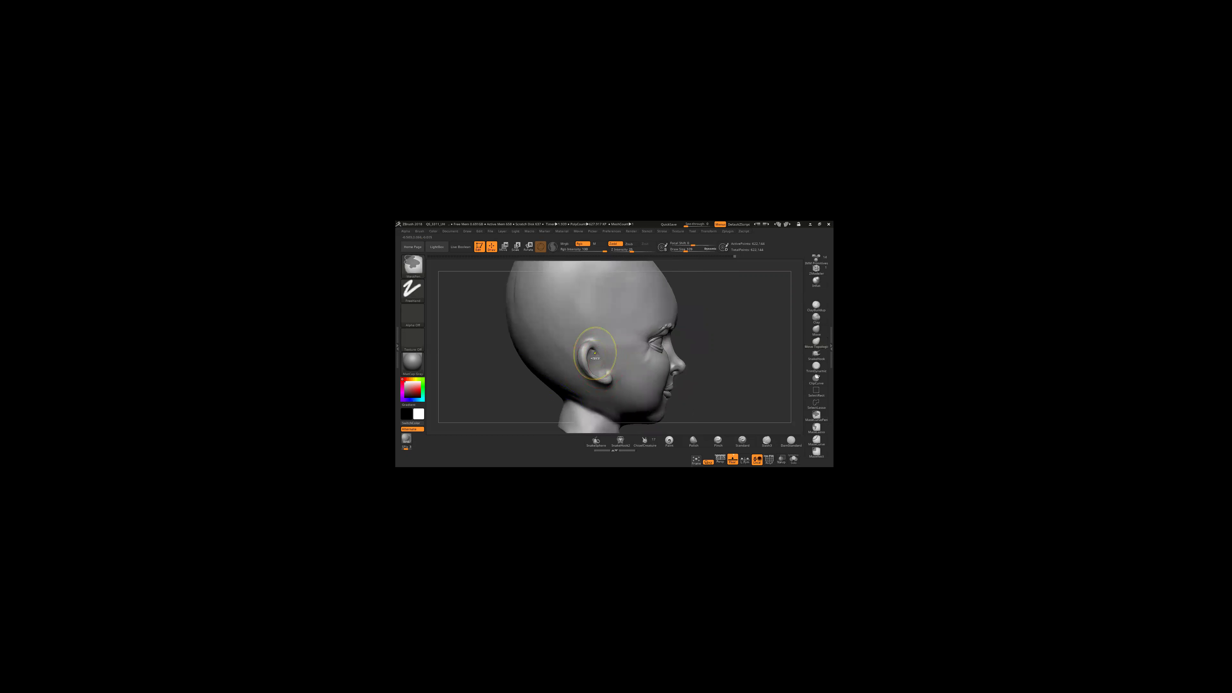
{"action": "scroll", "coordinate": [599, 361], "scroll_direction": "up", "scroll_amount": 3}
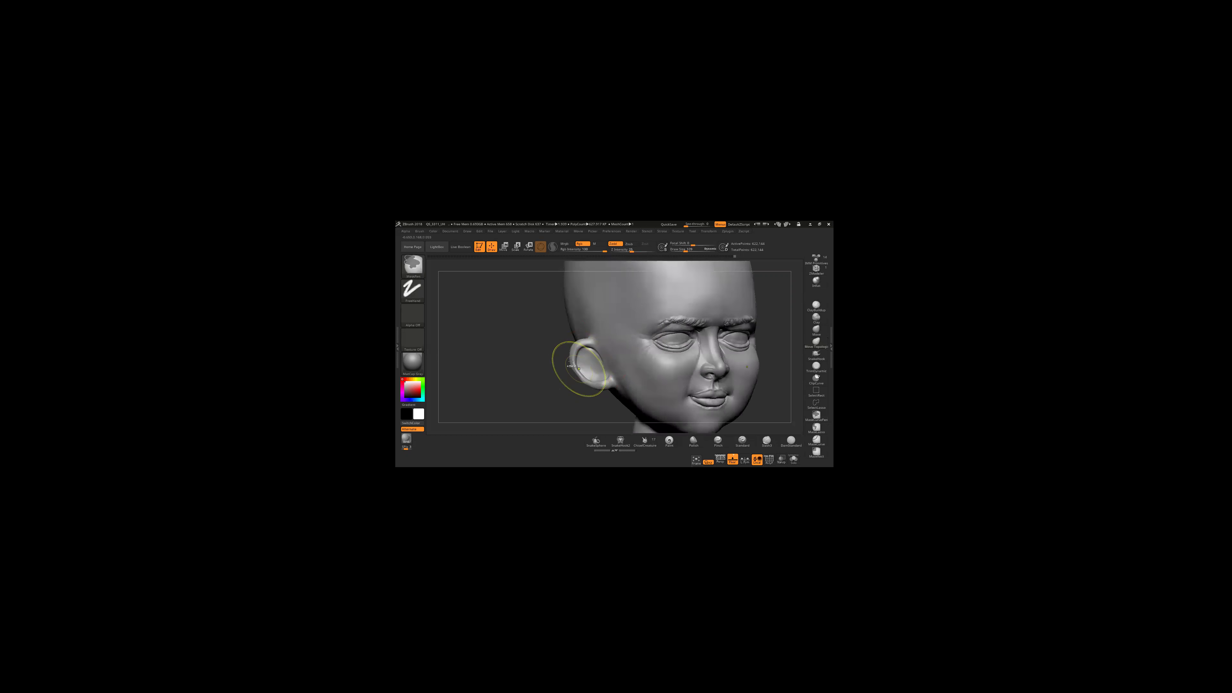
{"action": "left_click_drag", "start_coordinate": [556, 352], "coordinate": [604, 389], "text": "ctrl"}
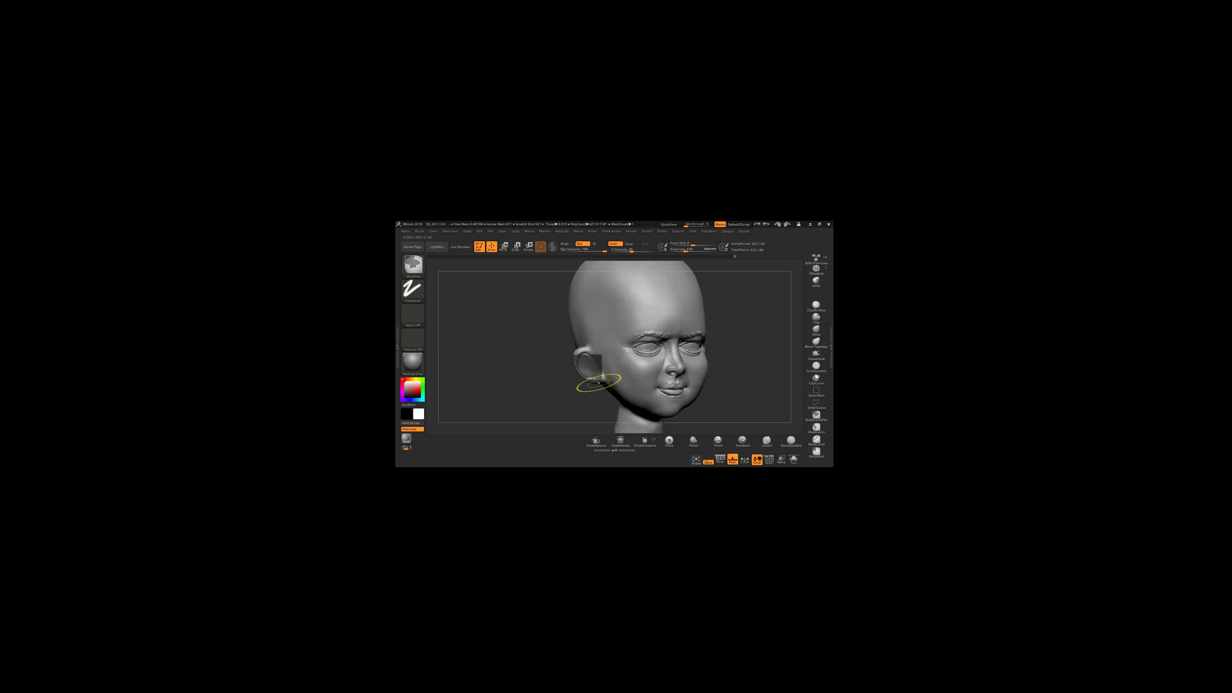
{"action": "left_click_drag", "start_coordinate": [542, 347], "coordinate": [607, 393], "text": "ctrl"}
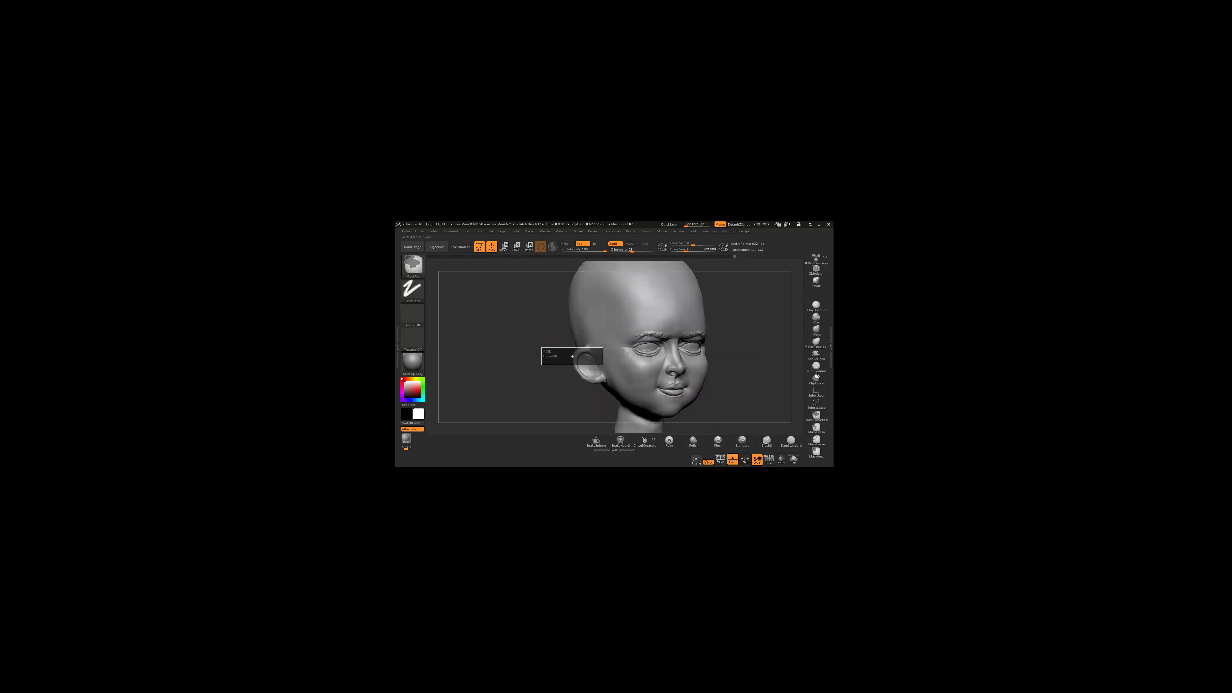
Step: Clear the rectangle mask and lasso-mask the ear with MaskLasso
{"action": "left_click", "coordinate": [413, 266]}
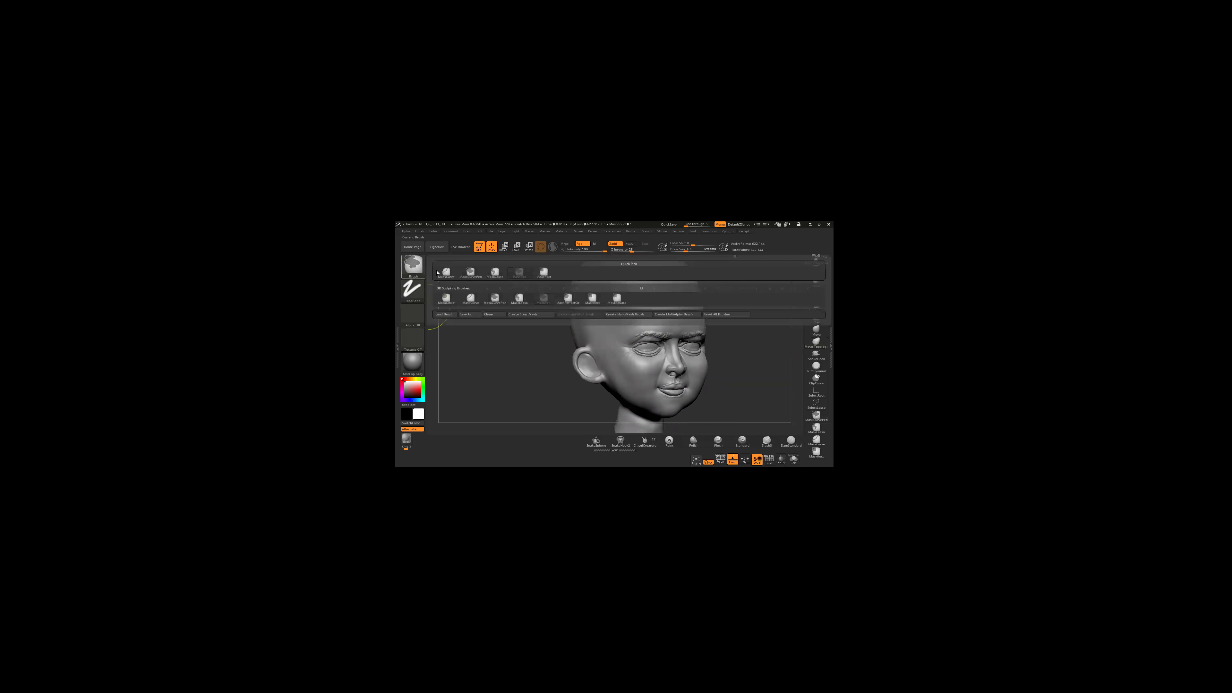
{"action": "left_click", "coordinate": [413, 266]}
{"action": "left_click", "coordinate": [495, 273]}
{"action": "left_click_drag", "start_coordinate": [553, 344], "coordinate": [568, 386], "text": "ctrl"}
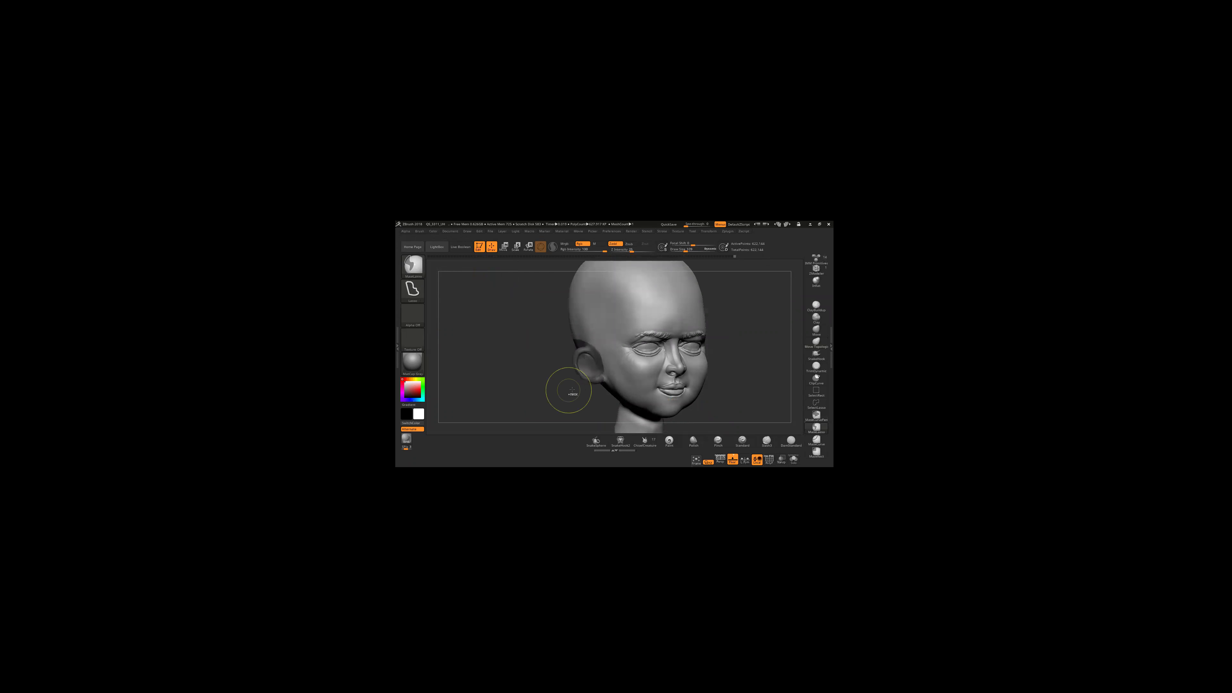
{"action": "left_click", "coordinate": [418, 267]}
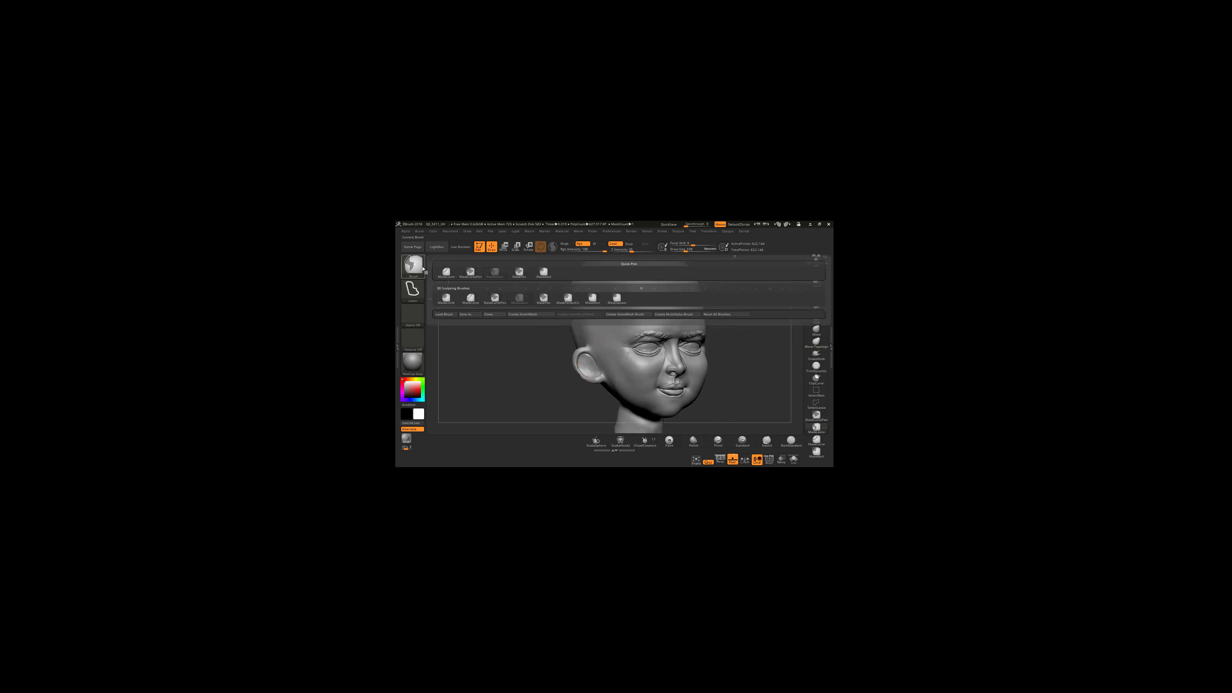
Step: Select MaskCurvePen, then hide and reshow the whole head mesh
{"action": "left_click", "coordinate": [470, 272]}
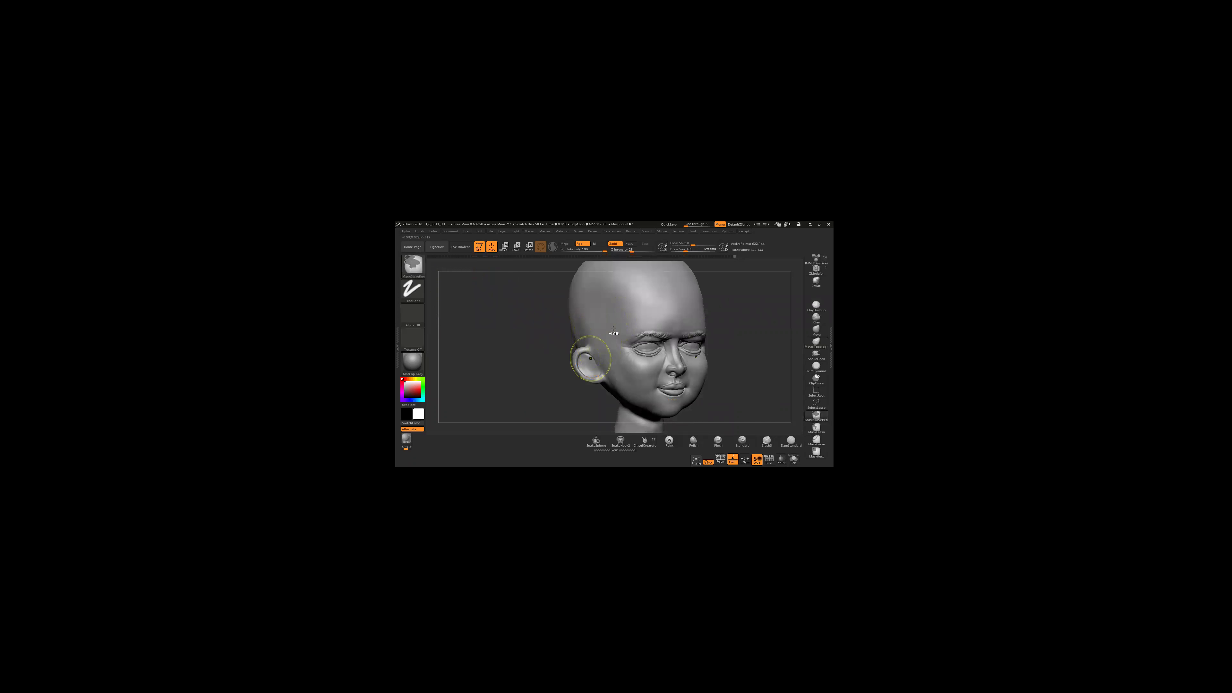
{"action": "key", "text": "b"}
{"action": "key", "text": "m"}
{"action": "key", "text": "t"}
{"action": "left_click", "coordinate": [534, 324], "text": "ctrl+shift"}
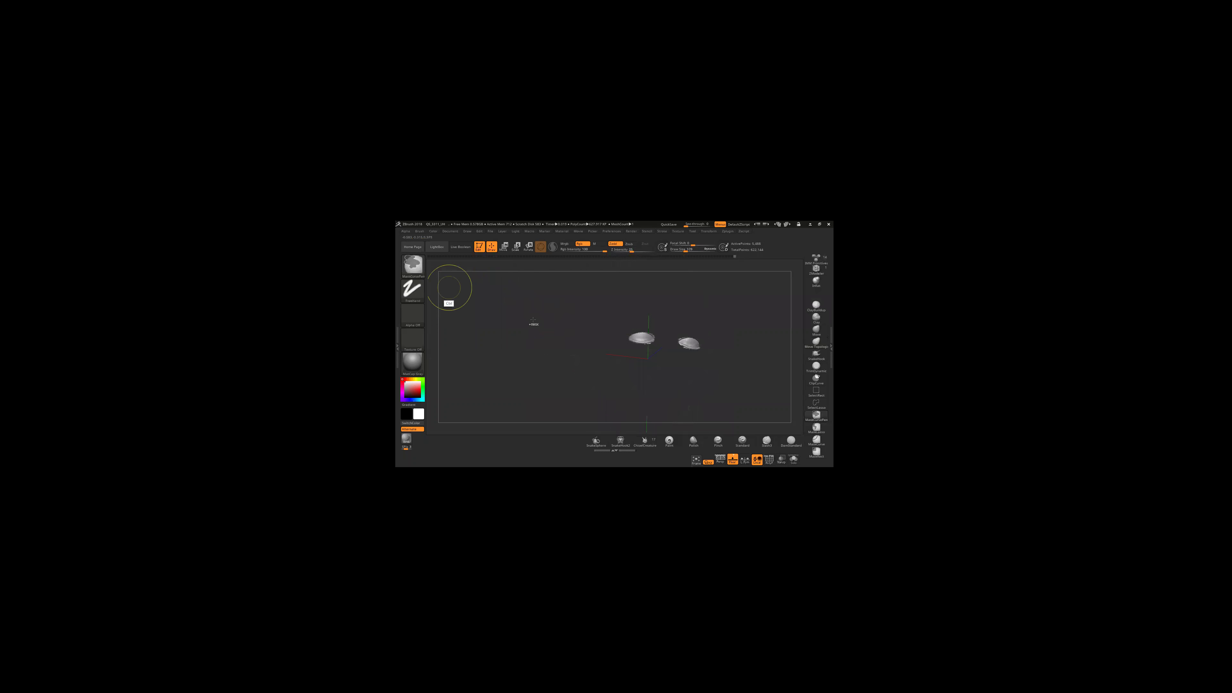
{"action": "left_click", "coordinate": [573, 340], "text": "ctrl+shift"}
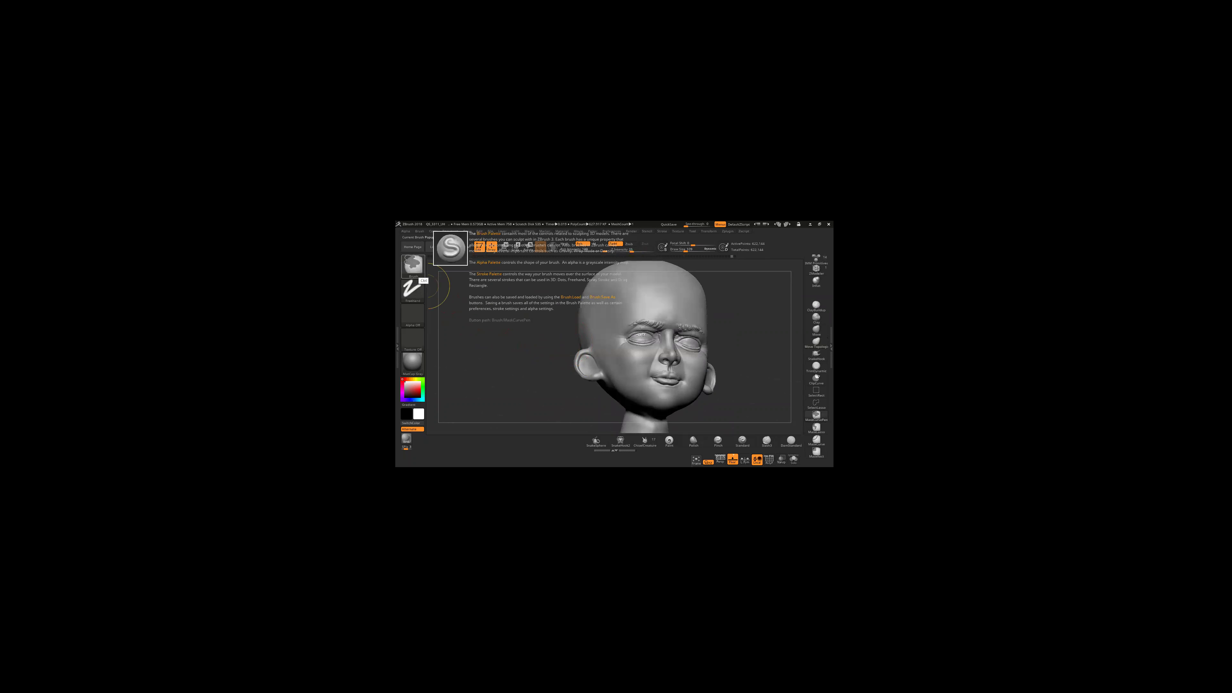
{"action": "left_click_drag", "start_coordinate": [637, 300], "coordinate": [652, 294], "text": "ctrl"}
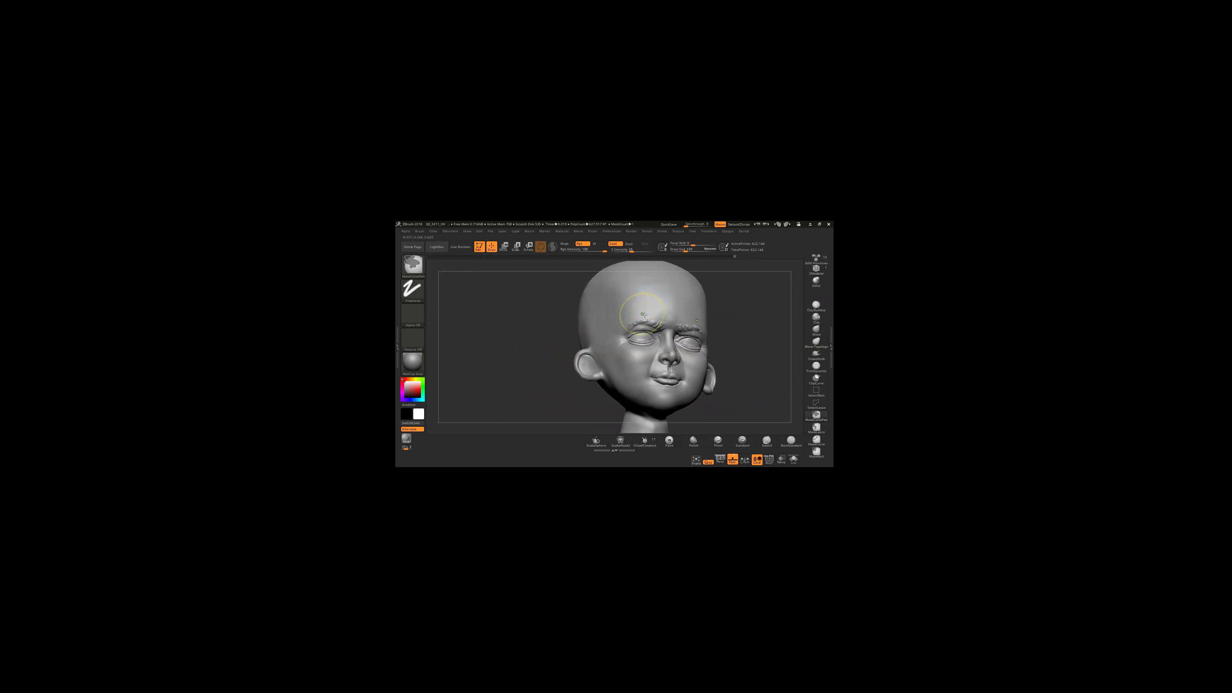
Step: Draw a MaskCurvePen curve across the forehead after reselecting the curve brush
{"action": "key", "text": "ctrl"}
{"action": "left_click_drag", "start_coordinate": [623, 313], "coordinate": [586, 335], "text": "ctrl"}
{"action": "left_click", "coordinate": [416, 267]}
{"action": "left_click", "coordinate": [494, 273]}
{"action": "left_click", "coordinate": [416, 269]}
{"action": "left_click", "coordinate": [516, 297]}
{"action": "left_click_drag", "start_coordinate": [630, 301], "coordinate": [658, 317]}
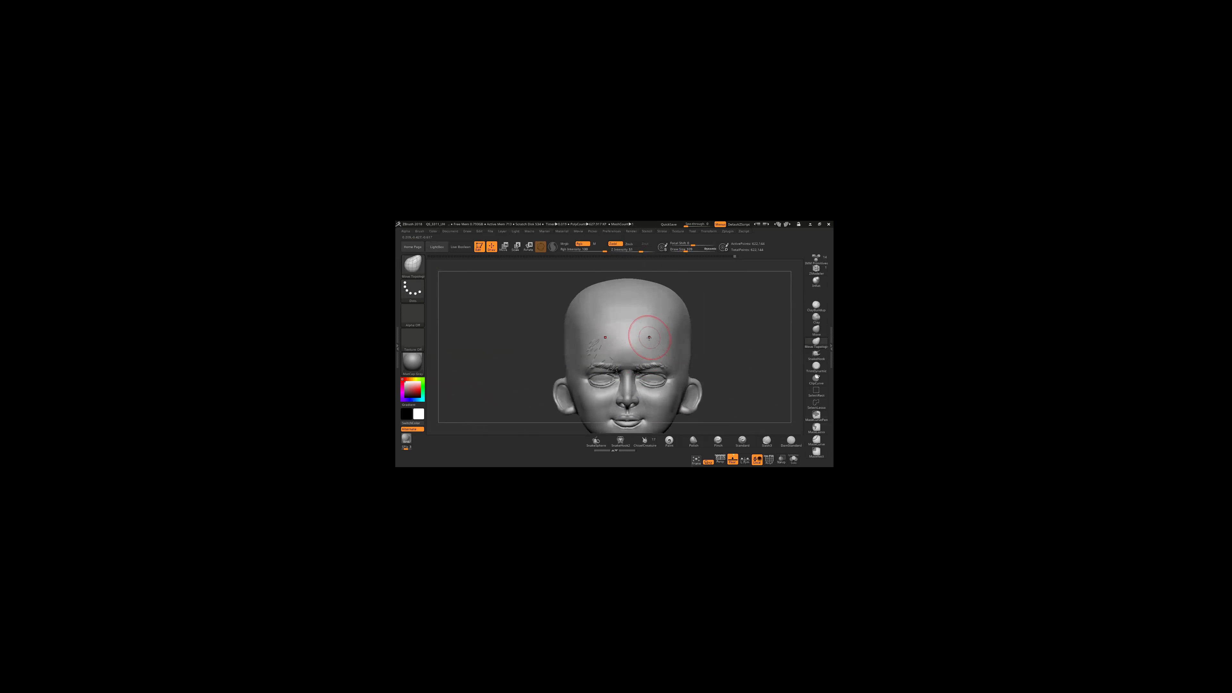
{"action": "right_click_drag", "start_coordinate": [649, 337], "coordinate": [656, 328]}
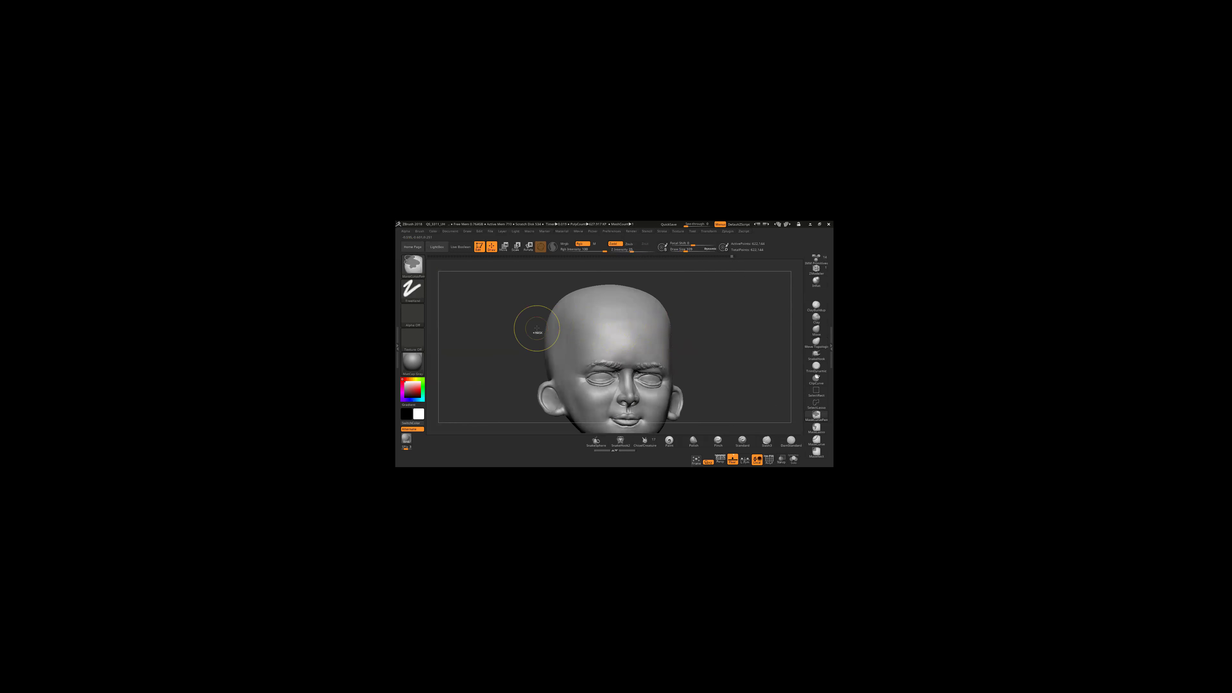
{"action": "mouse_move", "coordinate": [588, 326]}
{"action": "left_mouse_down"}
{"action": "mouse_move", "coordinate": [582, 342]}
{"action": "mouse_move", "coordinate": [608, 348]}
{"action": "left_mouse_up"}
{"action": "left_click", "coordinate": [663, 233]}
Step: Collapse Lazy Mouse in the Stroke palette and mask the top of the head
{"action": "left_click", "coordinate": [661, 232]}
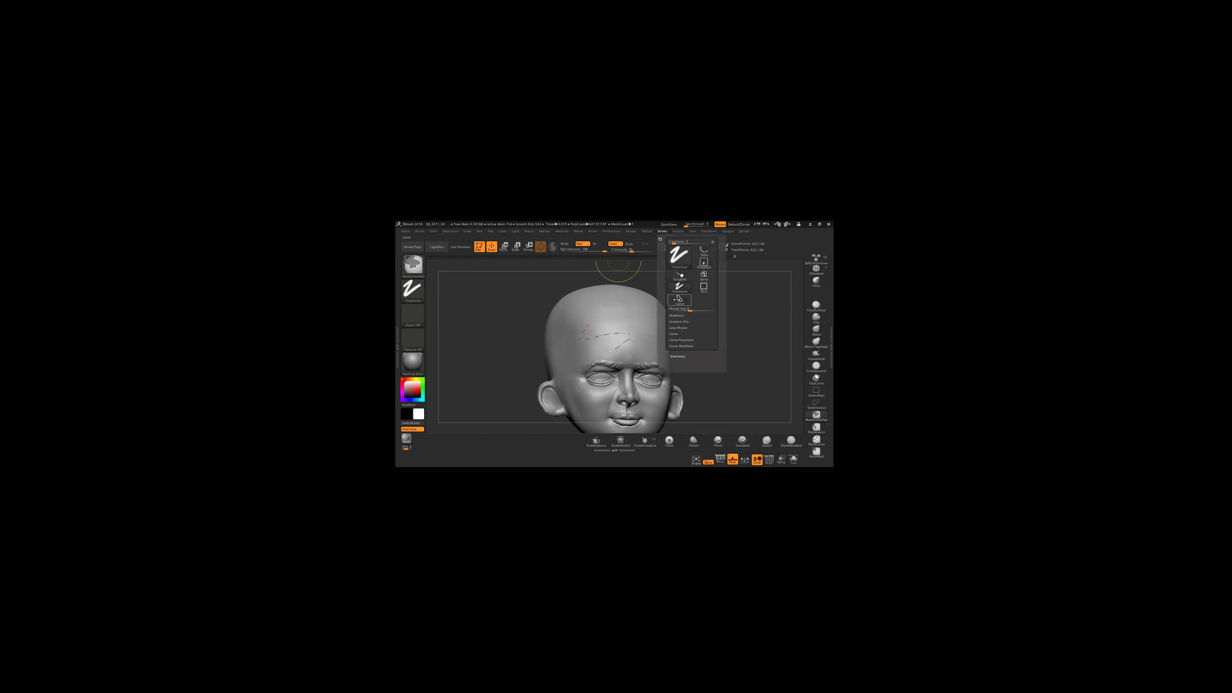
{"action": "left_click", "coordinate": [678, 328]}
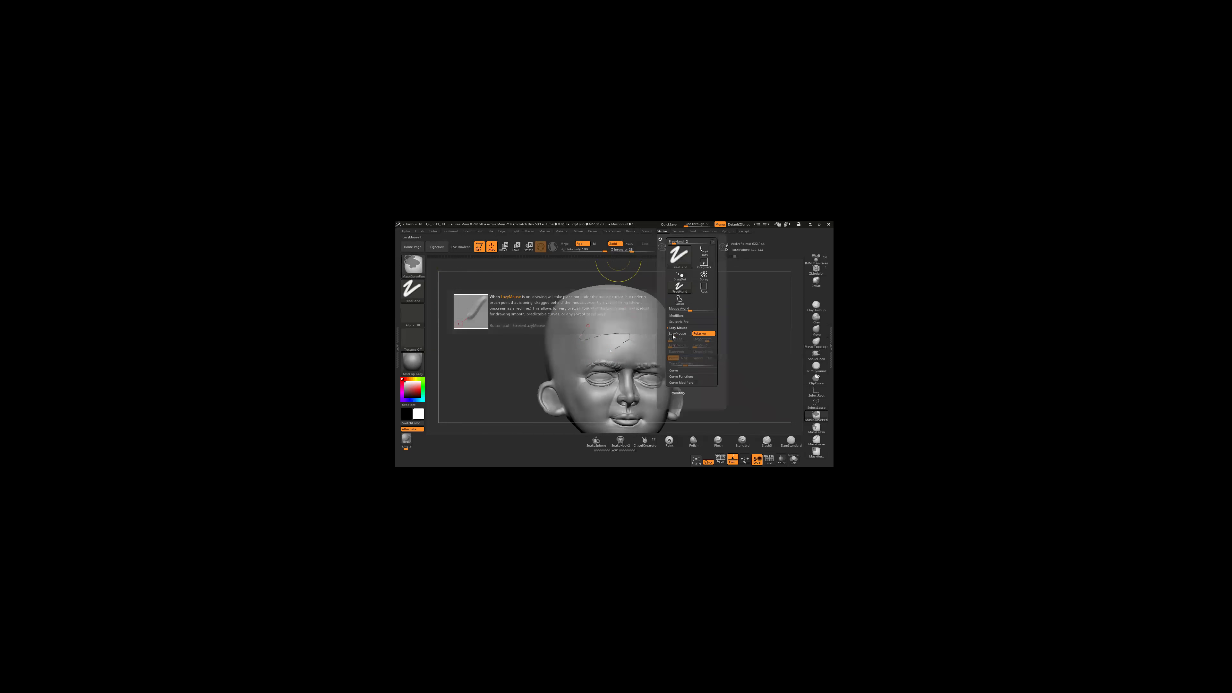
{"action": "left_click", "coordinate": [678, 328]}
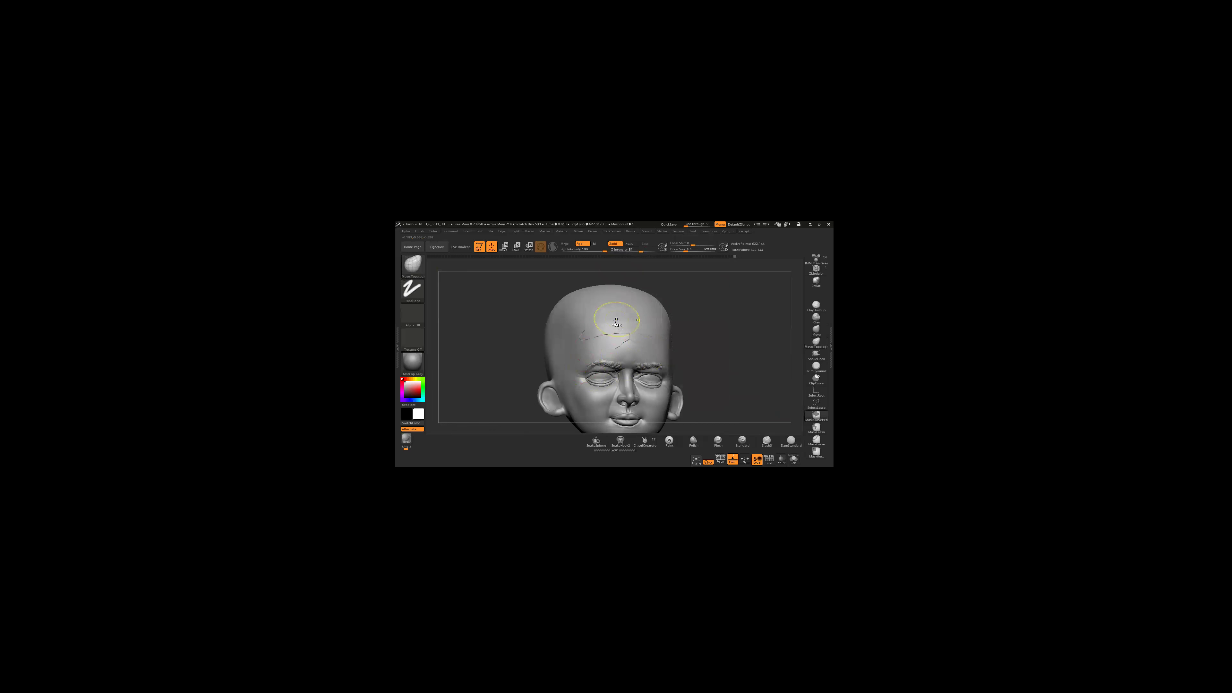
{"action": "left_click_drag", "start_coordinate": [616, 320], "coordinate": [594, 352], "text": "ctrl"}
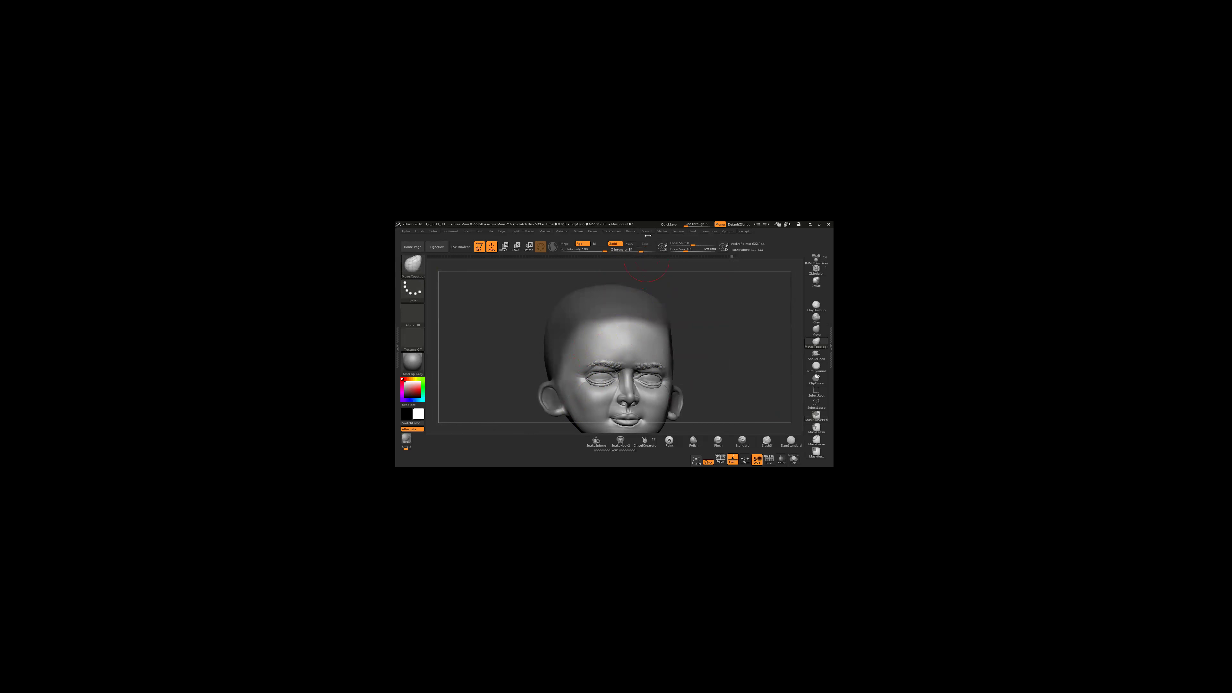
Step: Paint a broad mask over the forehead and temple toward the ear, viewed from an angled side
{"action": "left_click", "coordinate": [662, 231]}
{"action": "key", "text": "ctrl"}
{"action": "left_click_drag", "start_coordinate": [610, 332], "coordinate": [600, 348]}
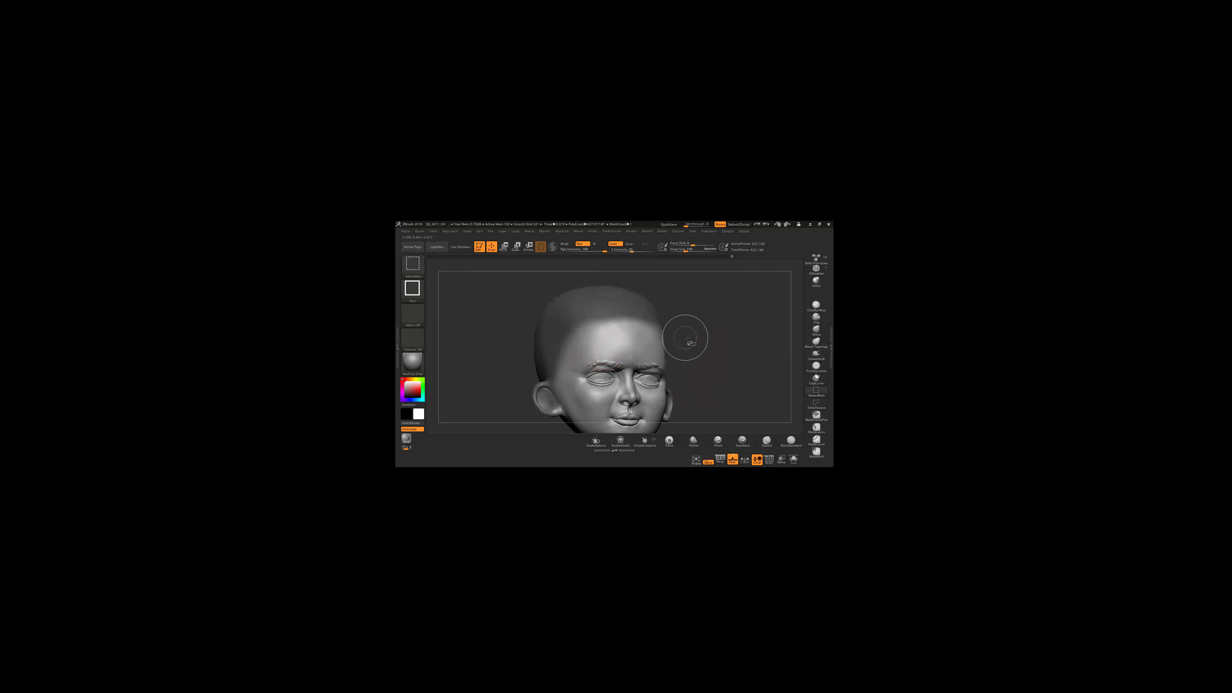
{"action": "left_click_drag", "start_coordinate": [718, 341], "coordinate": [618, 350]}
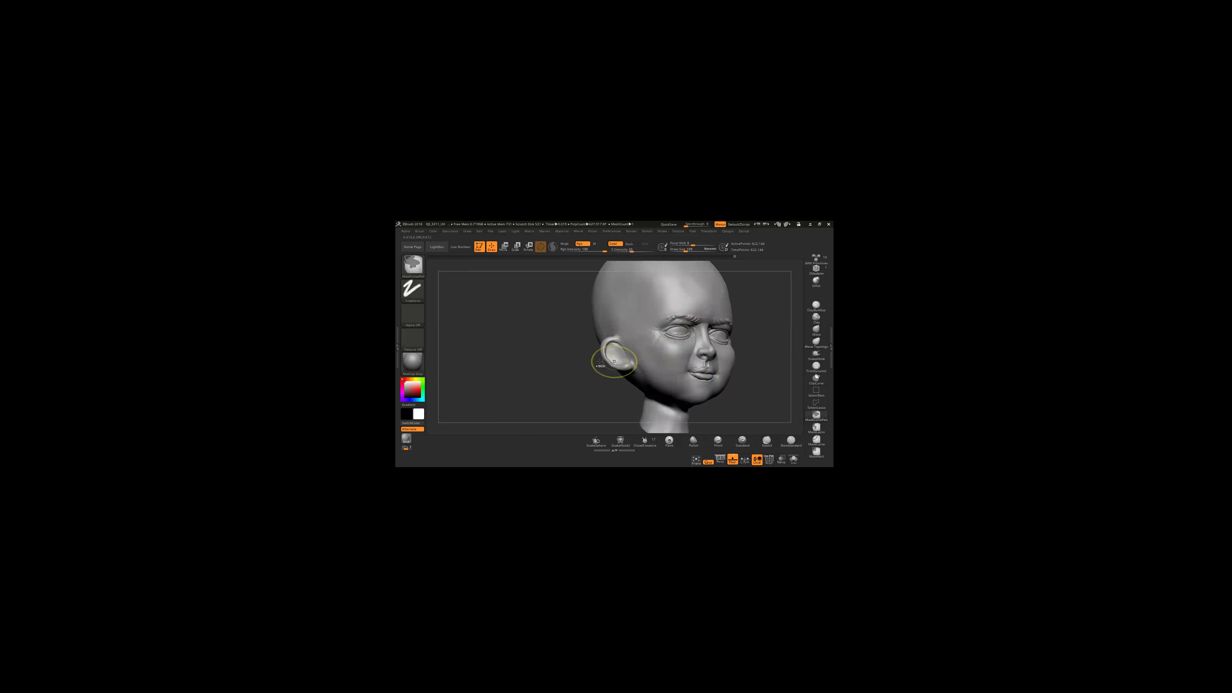
{"action": "left_click_drag", "start_coordinate": [533, 349], "coordinate": [572, 339]}
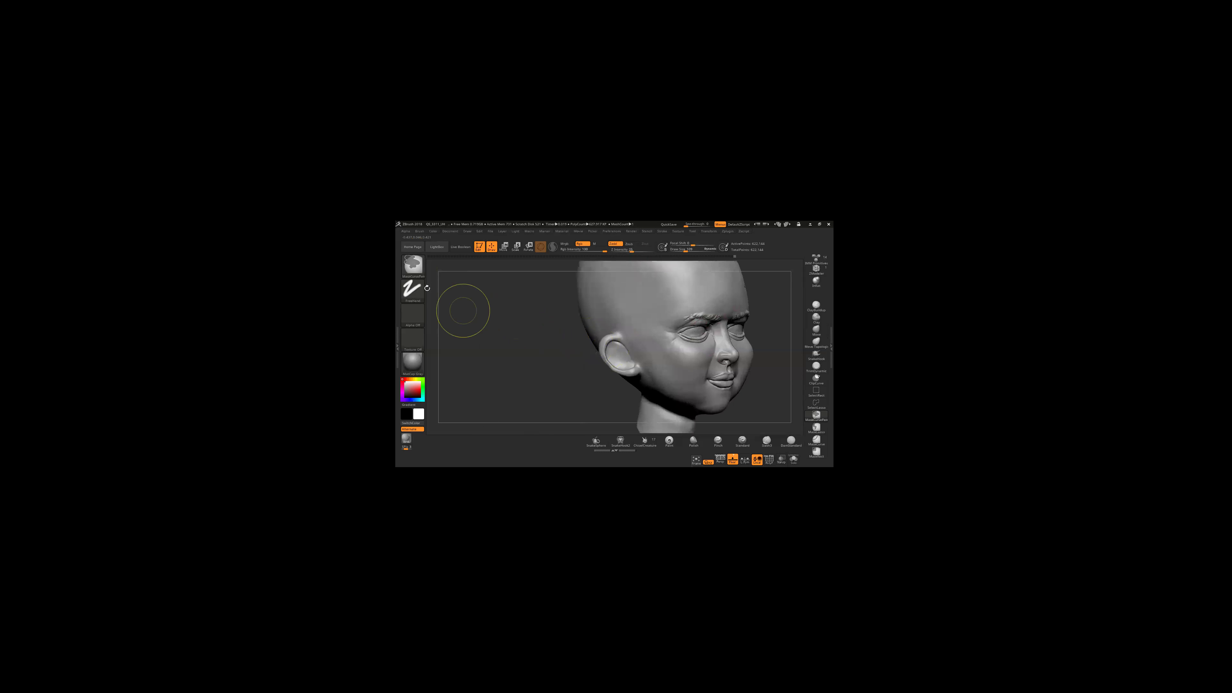
{"action": "mouse_move", "coordinate": [412, 264]}
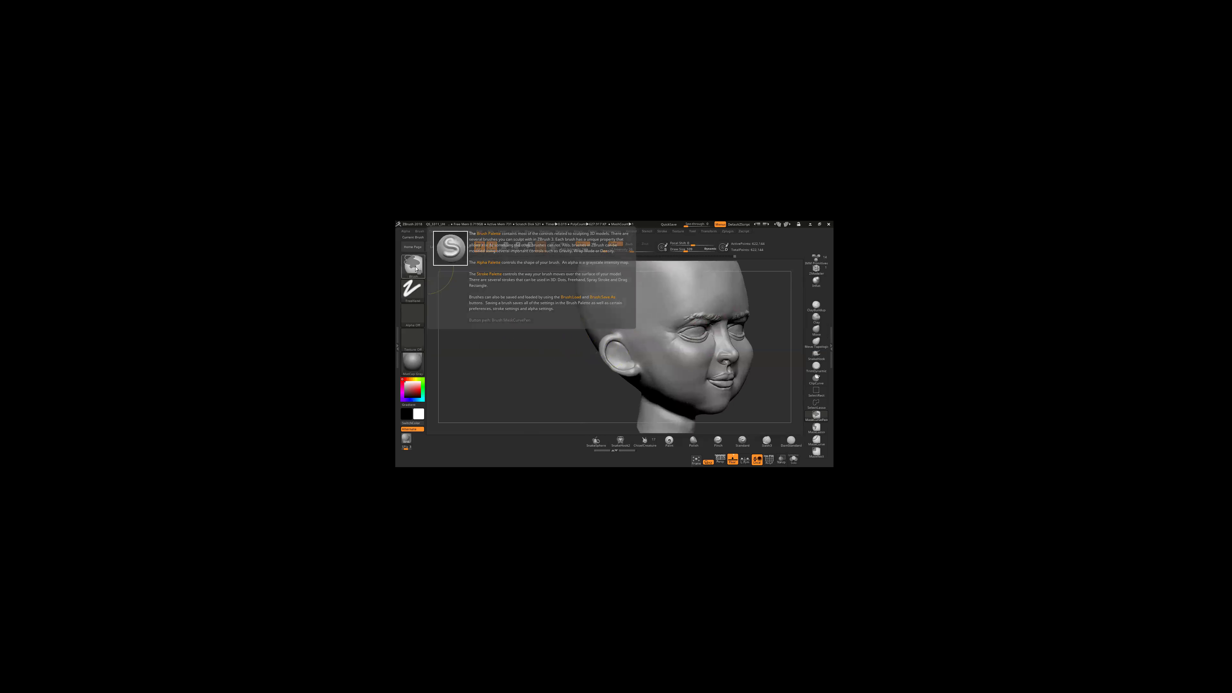
{"action": "left_click", "coordinate": [416, 268]}
{"action": "left_click", "coordinate": [416, 269]}
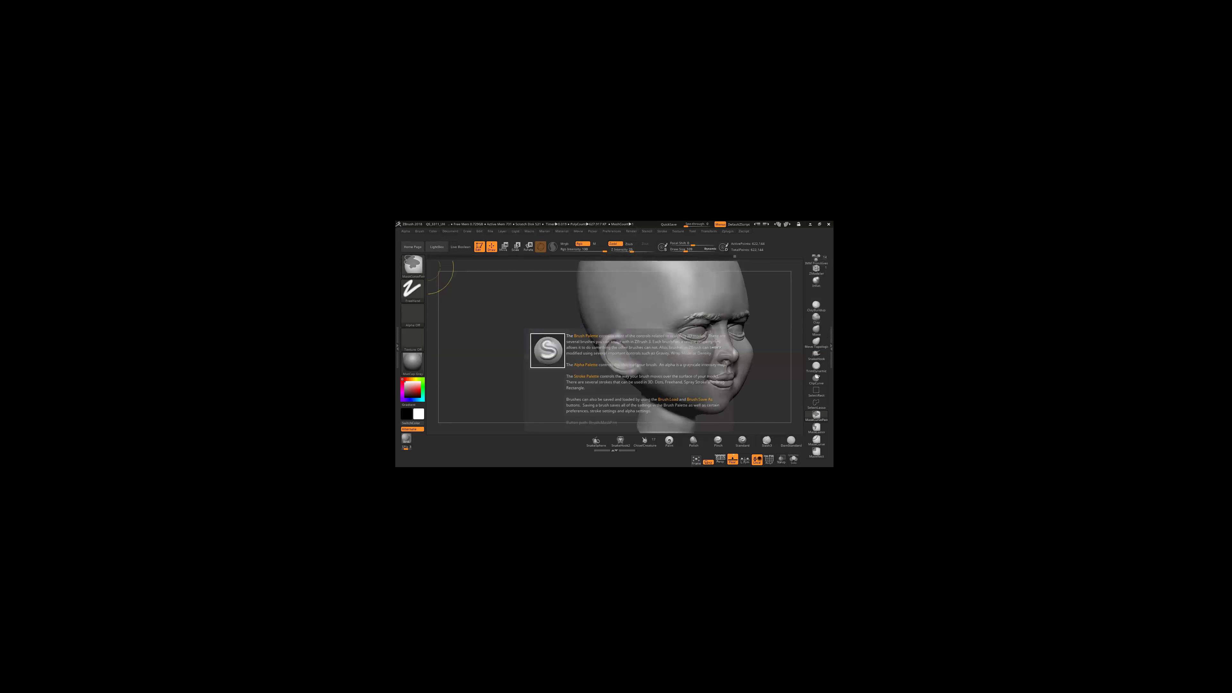
{"action": "mouse_move", "coordinate": [681, 291]}
{"action": "left_mouse_down", "text": "ctrl"}
{"action": "mouse_move", "coordinate": [657, 273]}
{"action": "mouse_move", "coordinate": [699, 301]}
{"action": "left_mouse_up", "text": "ctrl"}
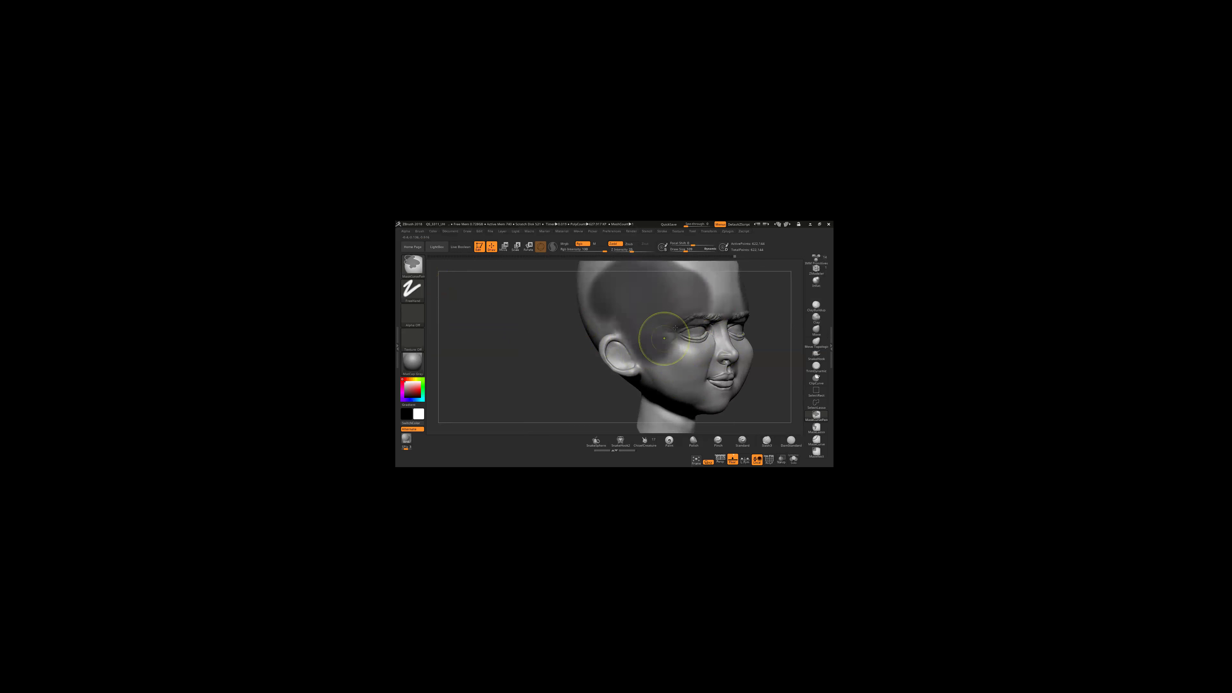
{"action": "left_click_drag", "start_coordinate": [572, 340], "coordinate": [648, 338]}
{"action": "right_click_drag", "start_coordinate": [648, 338], "coordinate": [643, 335], "text": "alt"}
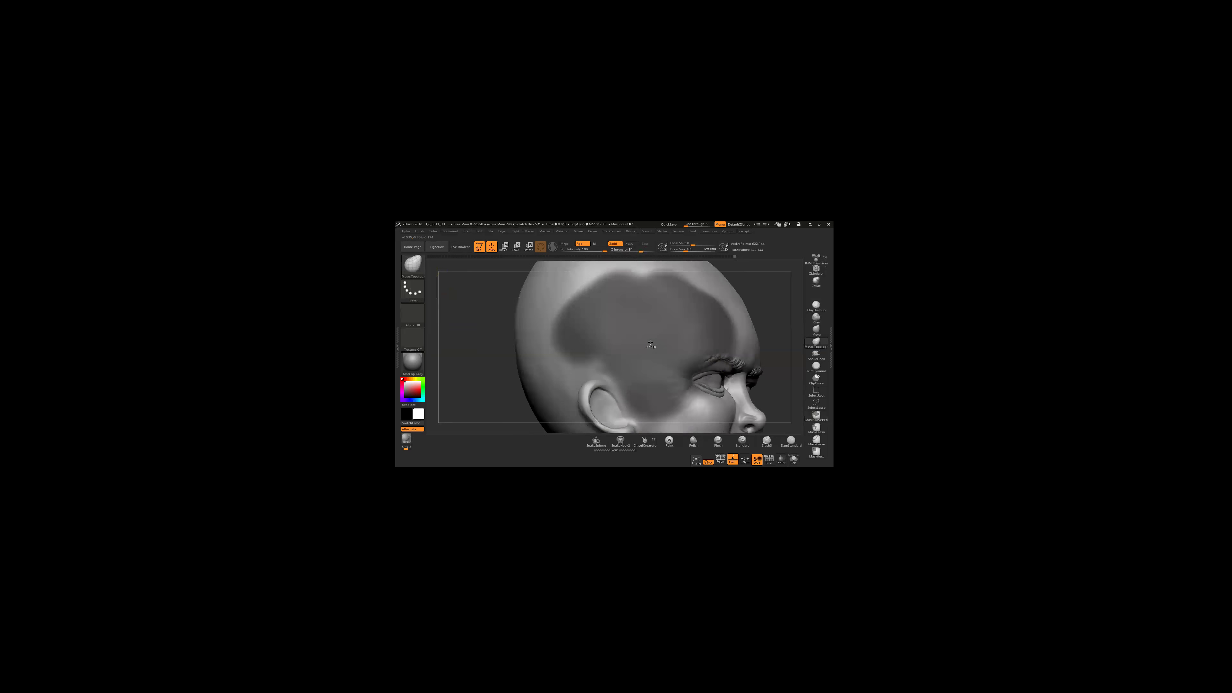
Step: Erase two round spots from the side mask on the head
{"action": "key", "text": "alt"}
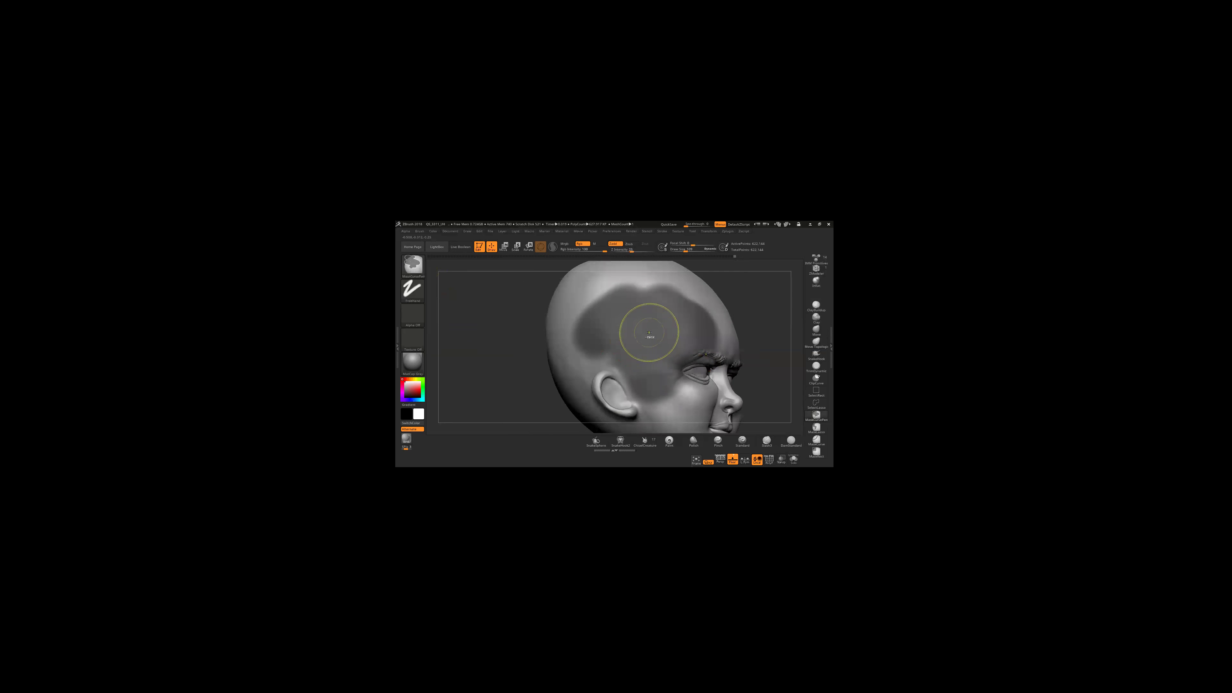
{"action": "left_click", "coordinate": [652, 327], "text": "ctrl+alt"}
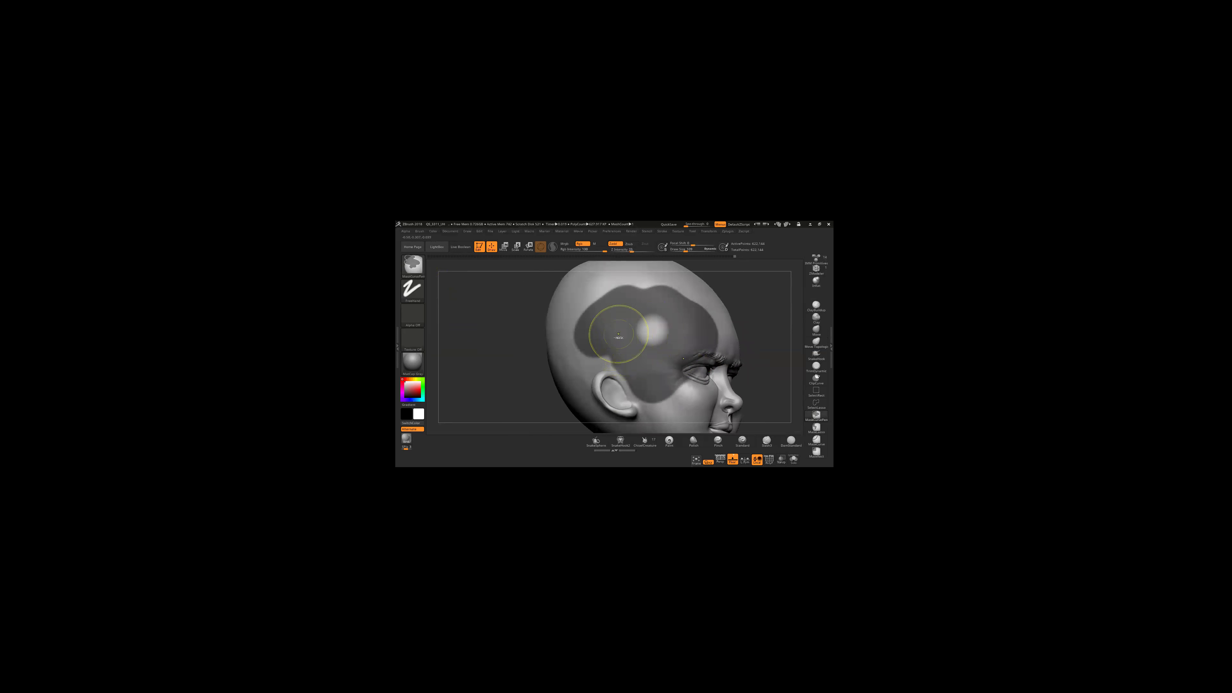
{"action": "left_click", "coordinate": [616, 330], "text": "ctrl+alt"}
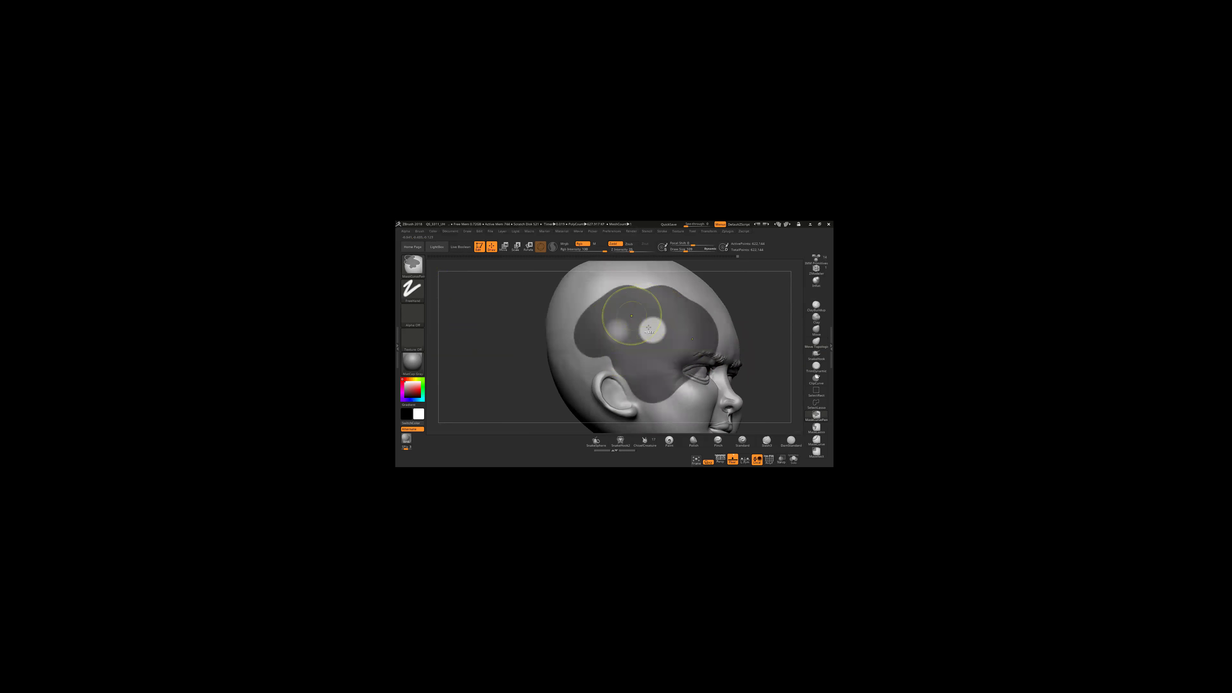
{"action": "right_click_drag", "start_coordinate": [669, 320], "coordinate": [668, 330]}
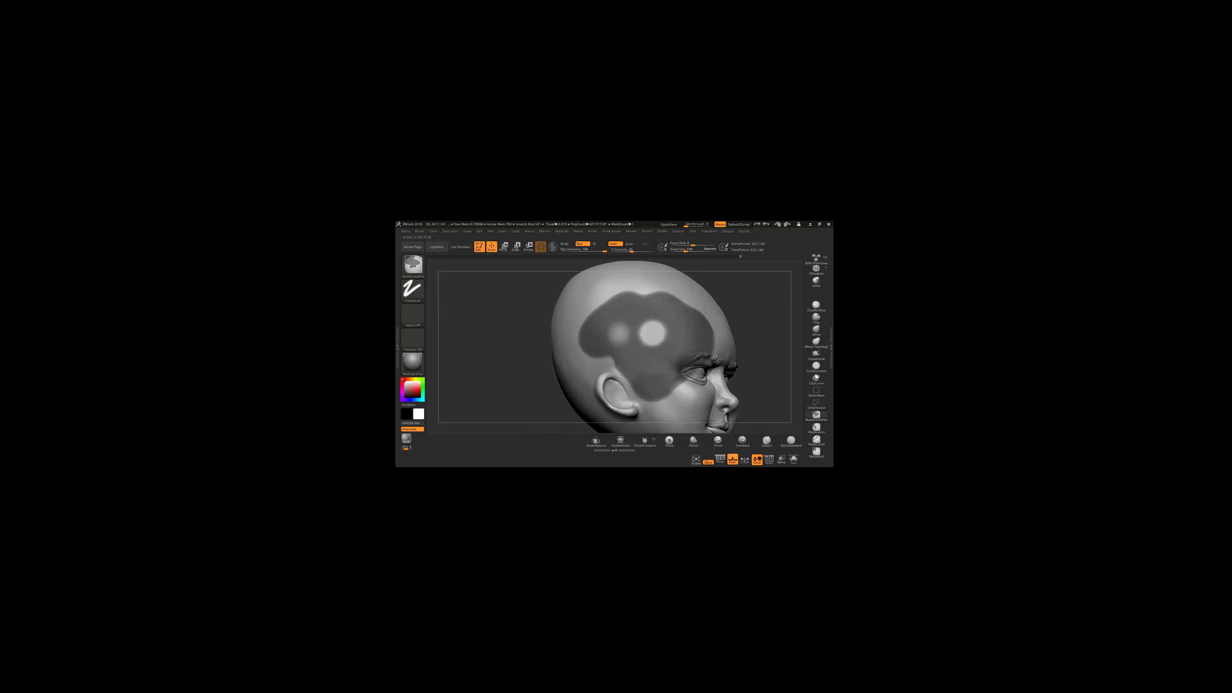
Step: Turn the head toward the viewer and clear the entire remaining mask
{"action": "key", "text": "ctrl"}
{"action": "right_click_drag", "start_coordinate": [694, 340], "coordinate": [682, 341]}
{"action": "key", "text": "ctrl"}
{"action": "left_click_drag", "start_coordinate": [599, 344], "coordinate": [605, 371], "text": "ctrl"}
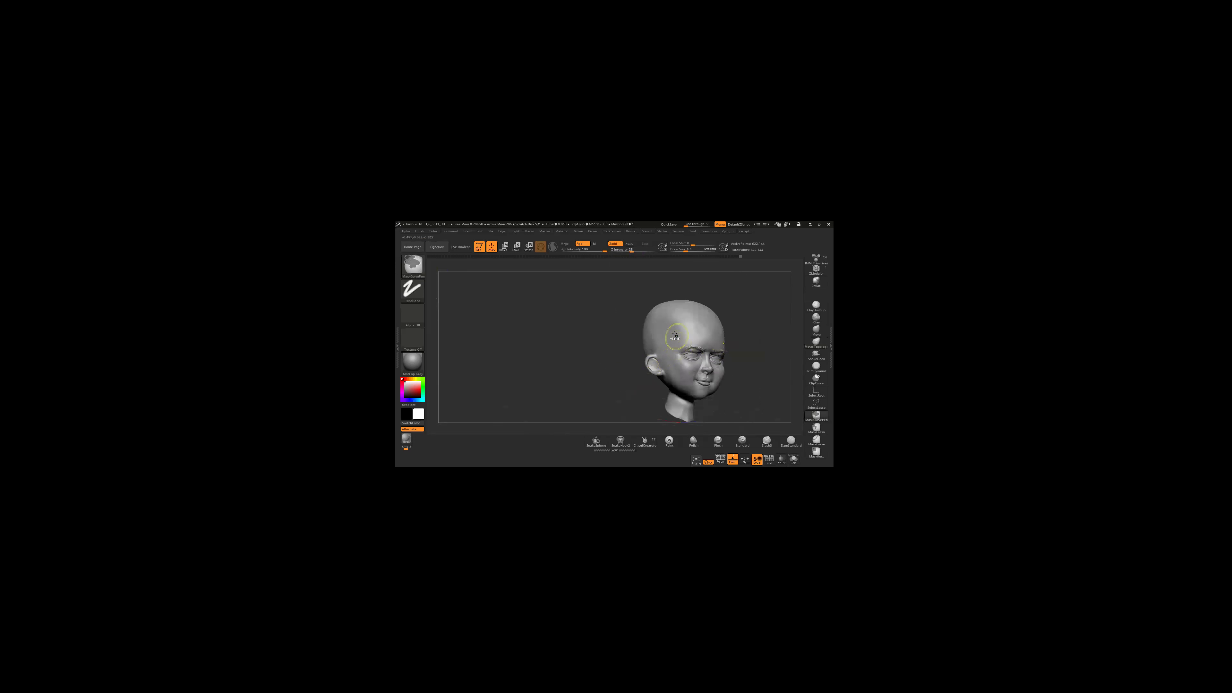
Step: Paint a round mask circle on the temple and open the Tool palette on the right
{"action": "right_click_drag", "start_coordinate": [671, 342], "coordinate": [672, 326], "text": "ctrl"}
{"action": "mouse_move", "coordinate": [671, 335]}
{"action": "left_mouse_down", "text": "ctrl"}
{"action": "mouse_move", "coordinate": [672, 324]}
{"action": "mouse_move", "coordinate": [650, 359]}
{"action": "left_mouse_up", "text": "ctrl"}
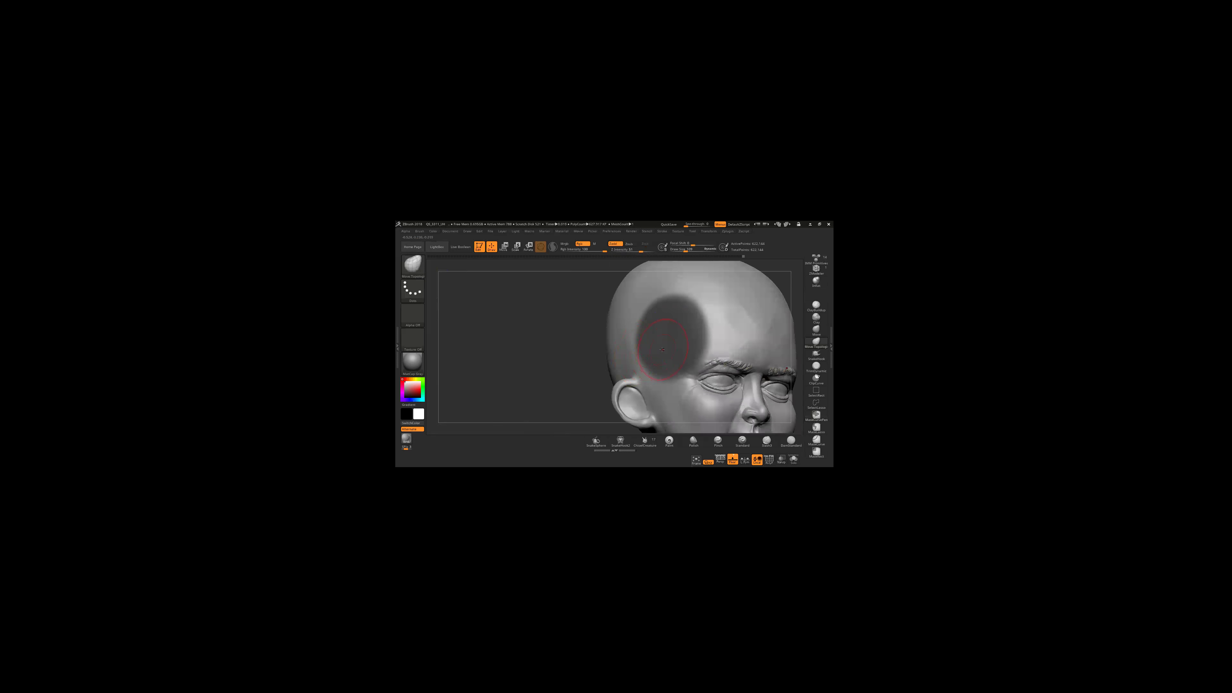
{"action": "mouse_move", "coordinate": [691, 341]}
{"action": "right_mouse_down"}
{"action": "mouse_move", "coordinate": [659, 358]}
{"action": "mouse_move", "coordinate": [778, 359]}
{"action": "right_mouse_up"}
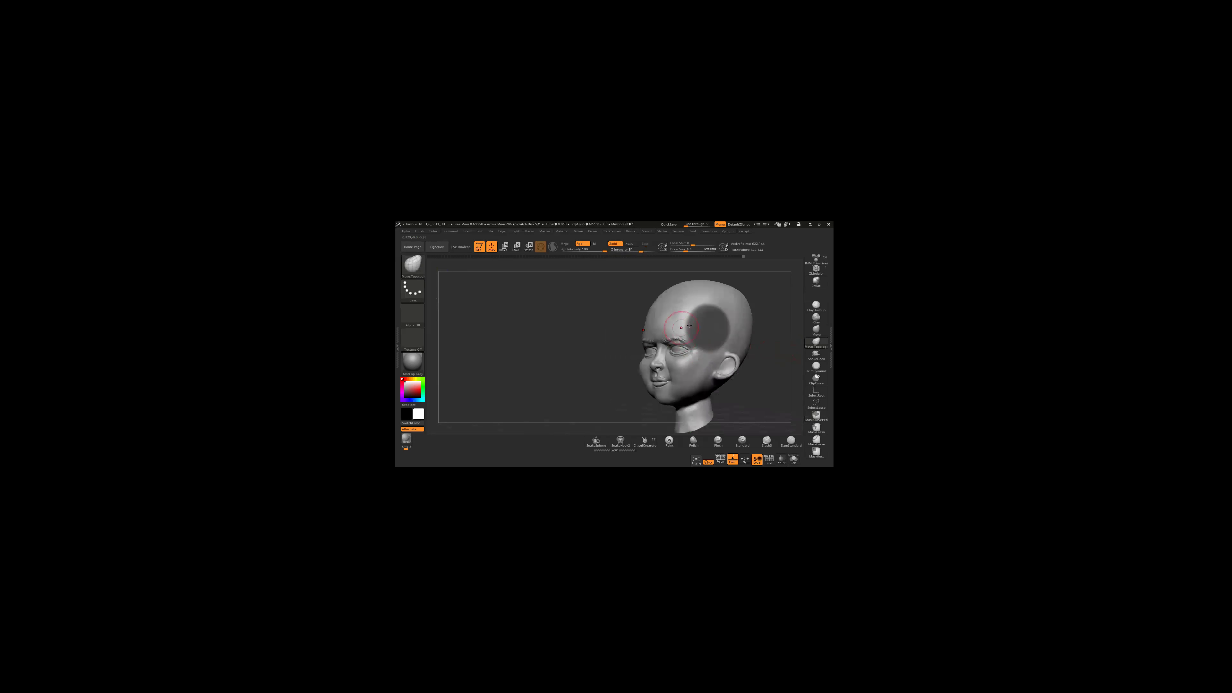
{"action": "right_click_drag", "start_coordinate": [689, 324], "coordinate": [713, 340], "text": "ctrl"}
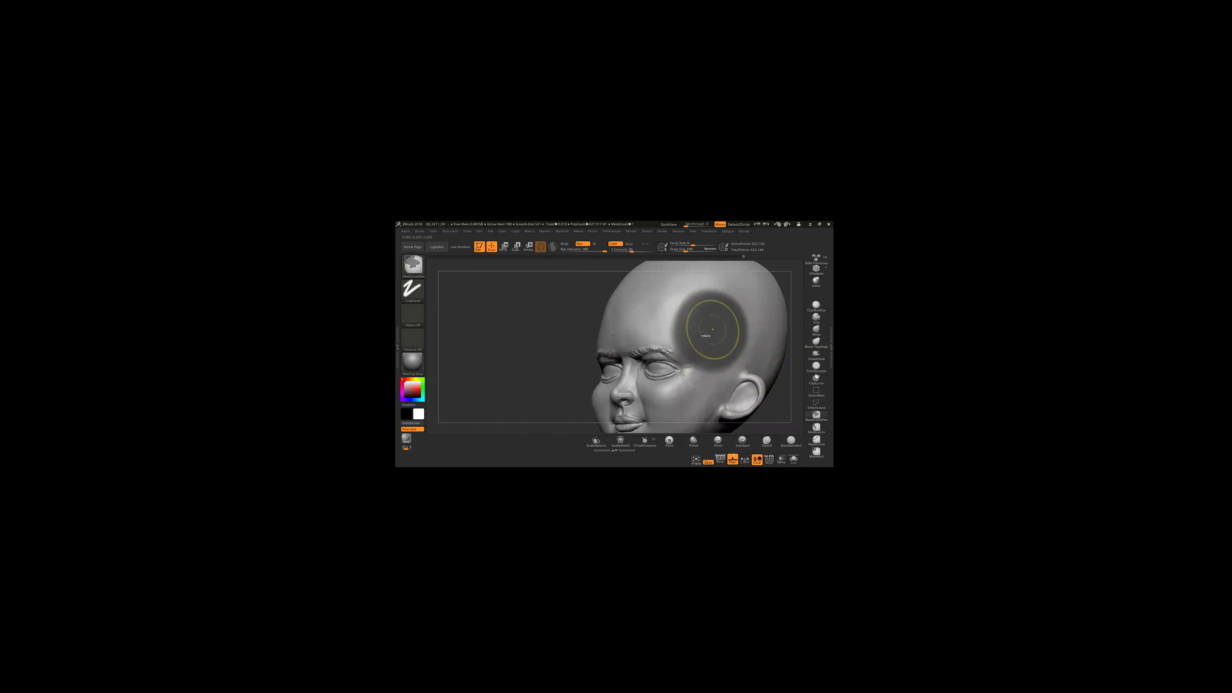
{"action": "right_click_drag", "start_coordinate": [705, 331], "coordinate": [708, 340], "text": "ctrl"}
{"action": "left_click", "coordinate": [831, 347]}
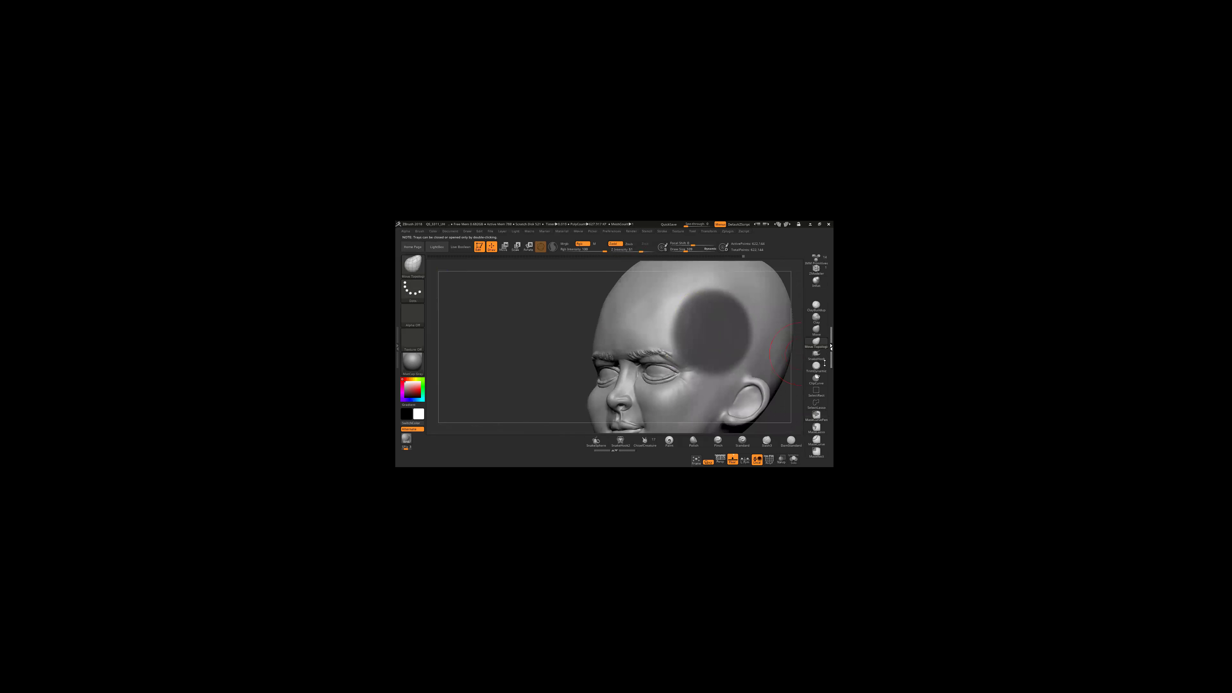
{"action": "double_click", "coordinate": [826, 363]}
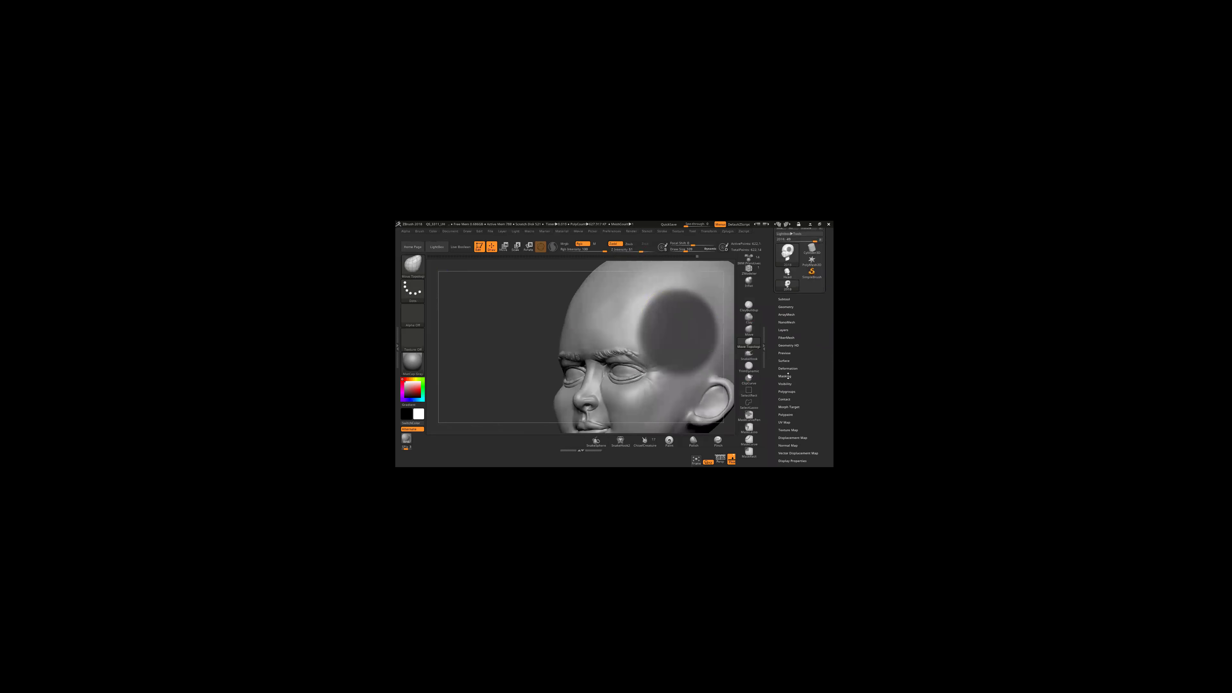
Step: Soften the temple mask with BlurMask and turn on Polyframe to show red and green polygroups
{"action": "left_click", "coordinate": [786, 375]}
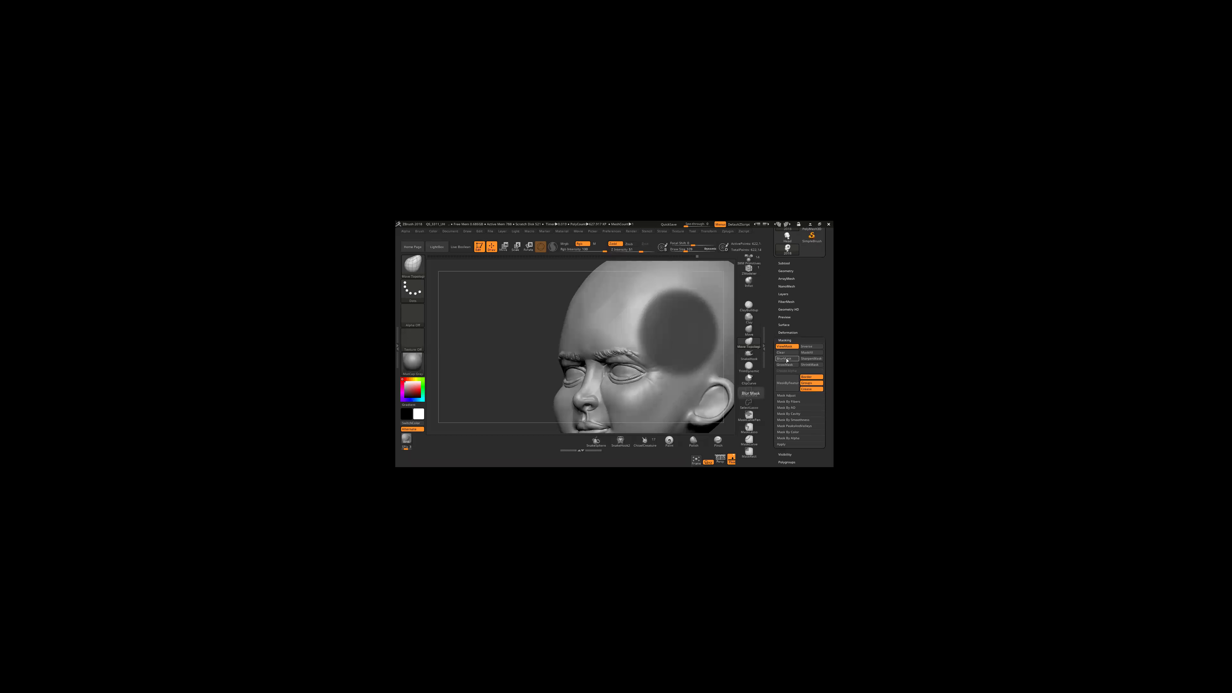
{"action": "left_click", "coordinate": [786, 360]}
{"action": "right_click_drag", "start_coordinate": [671, 330], "coordinate": [699, 407]}
{"action": "key", "text": "shift"}
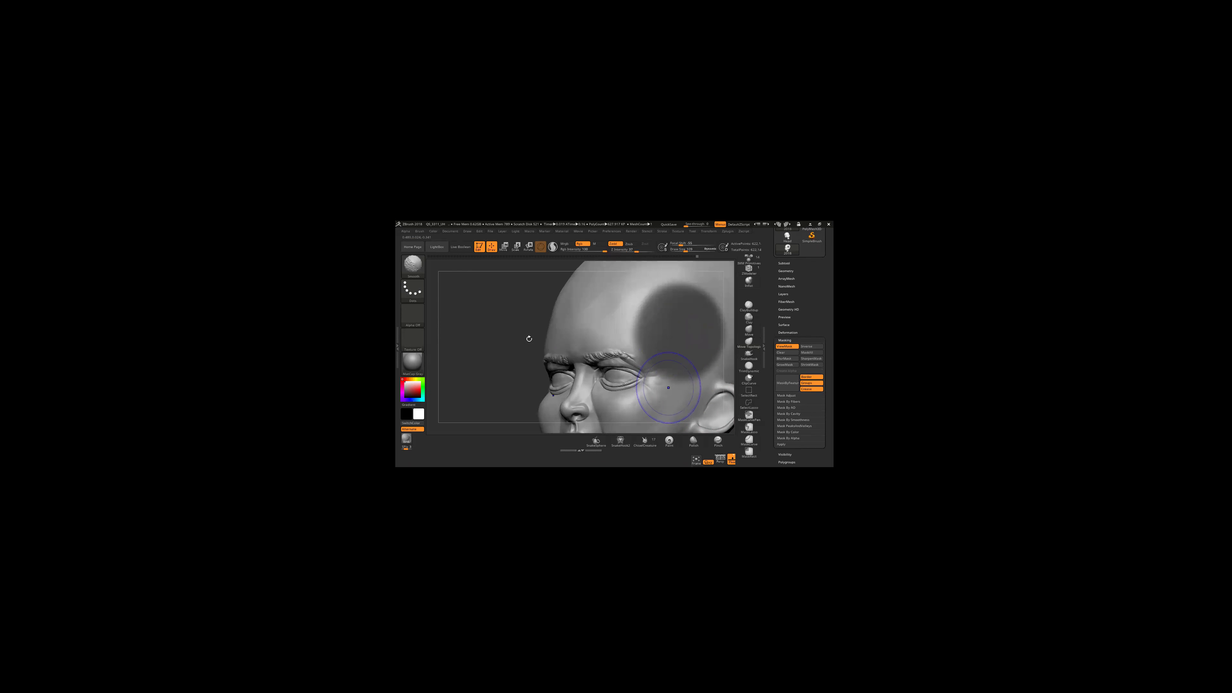
{"action": "key", "text": "shift+f"}
{"action": "right_click_drag", "start_coordinate": [625, 344], "coordinate": [628, 349]}
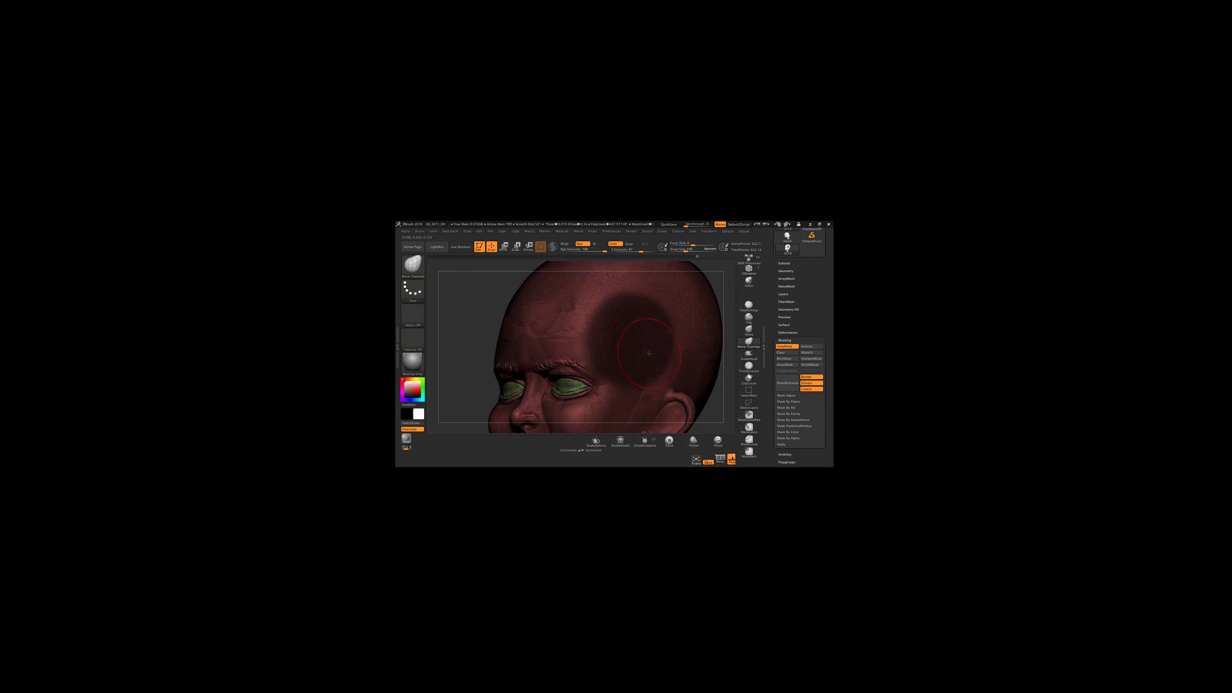
Step: Sharpen the edges of the forehead mask circles
{"action": "mouse_move", "coordinate": [619, 336]}
{"action": "left_mouse_down", "text": "alt"}
{"action": "mouse_move", "coordinate": [615, 345]}
{"action": "mouse_move", "coordinate": [585, 323]}
{"action": "mouse_move", "coordinate": [577, 335]}
{"action": "mouse_move", "coordinate": [577, 324]}
{"action": "mouse_move", "coordinate": [530, 333]}
{"action": "left_mouse_up", "text": "alt"}
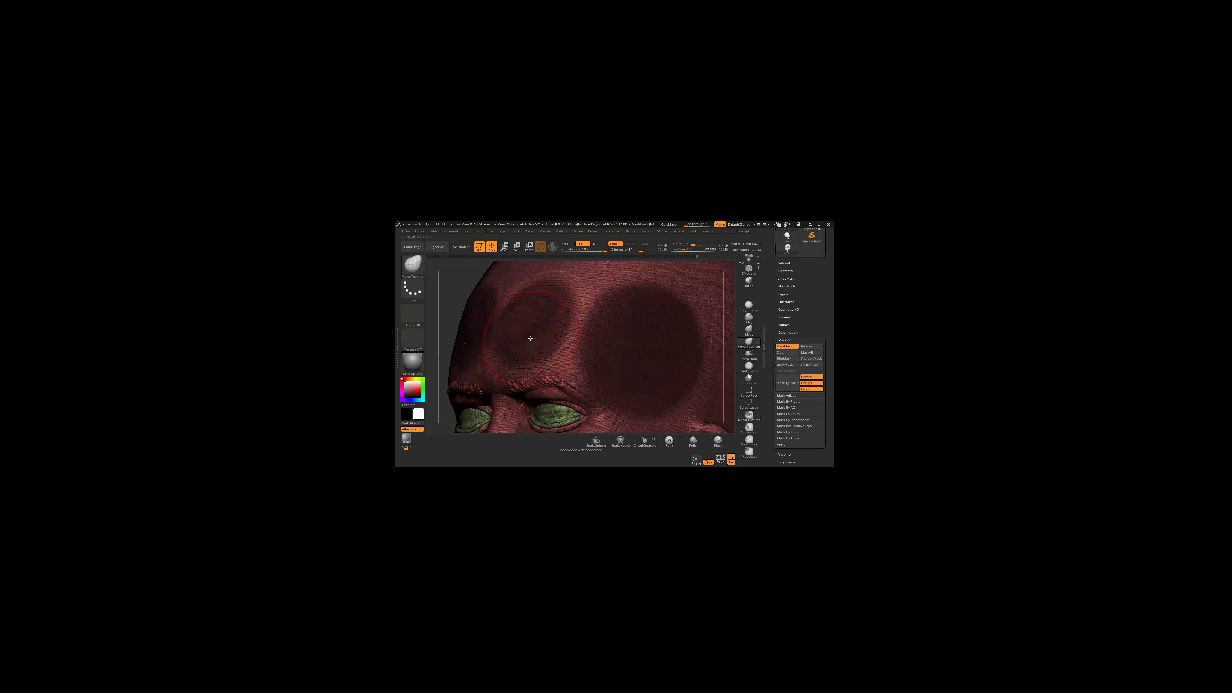
{"action": "left_click_drag", "start_coordinate": [546, 335], "coordinate": [552, 355], "text": "alt"}
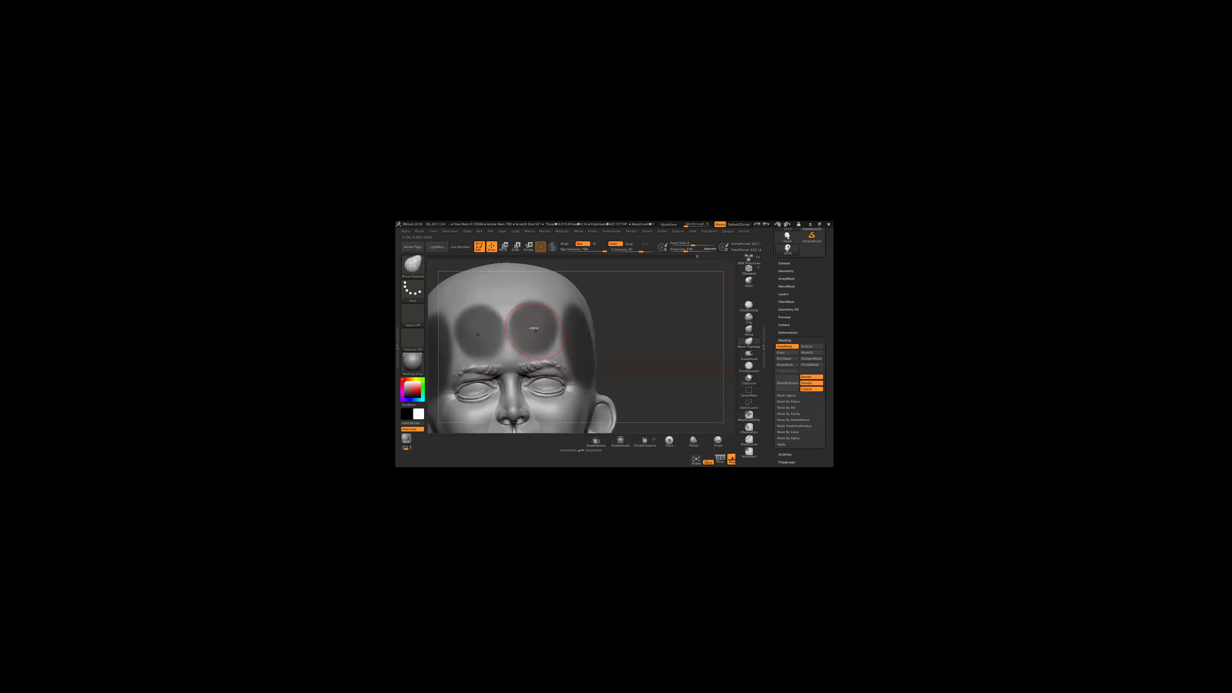
{"action": "left_click_drag", "start_coordinate": [516, 347], "coordinate": [537, 328], "text": "alt"}
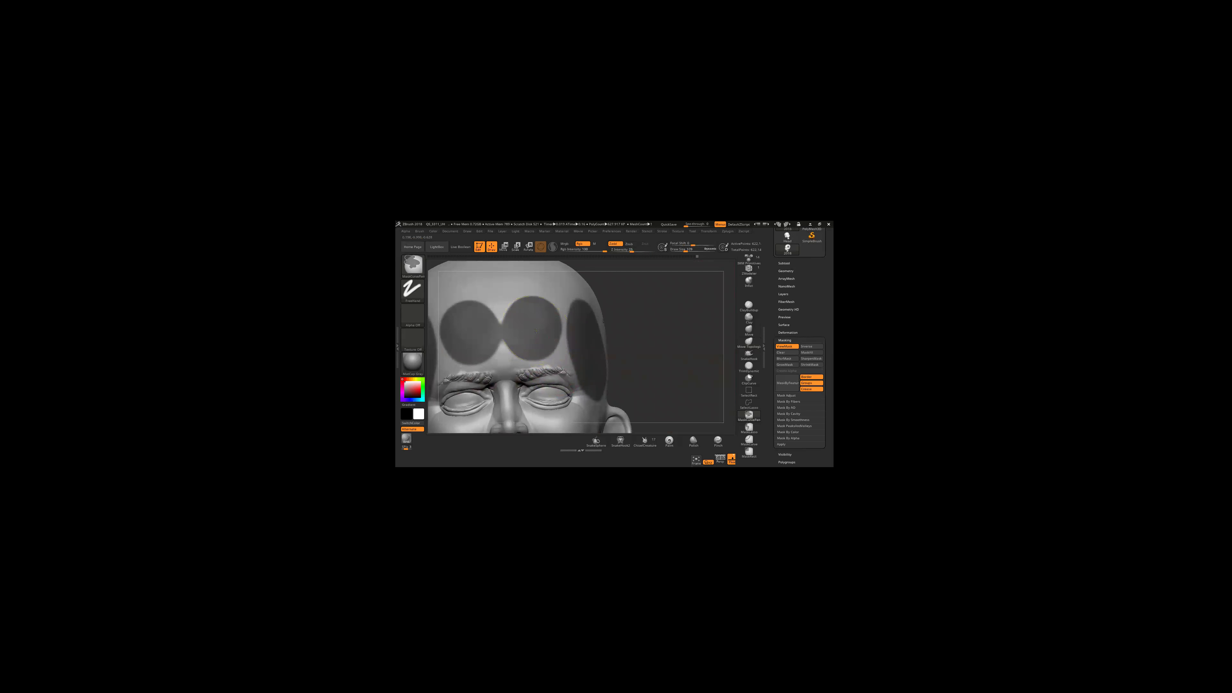
{"action": "left_click", "coordinate": [538, 332], "text": "ctrl+alt"}
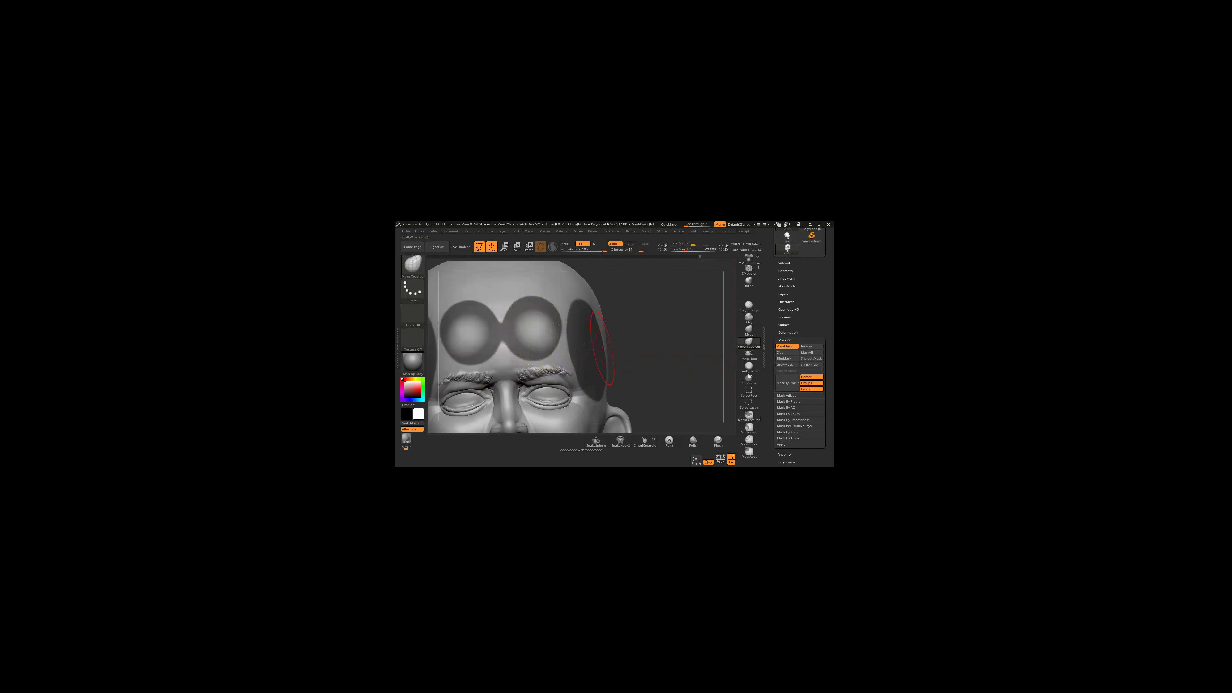
Step: Blur the edges of the temple mask circle with BlurMask
{"action": "left_click_drag", "start_coordinate": [542, 336], "coordinate": [565, 345]}
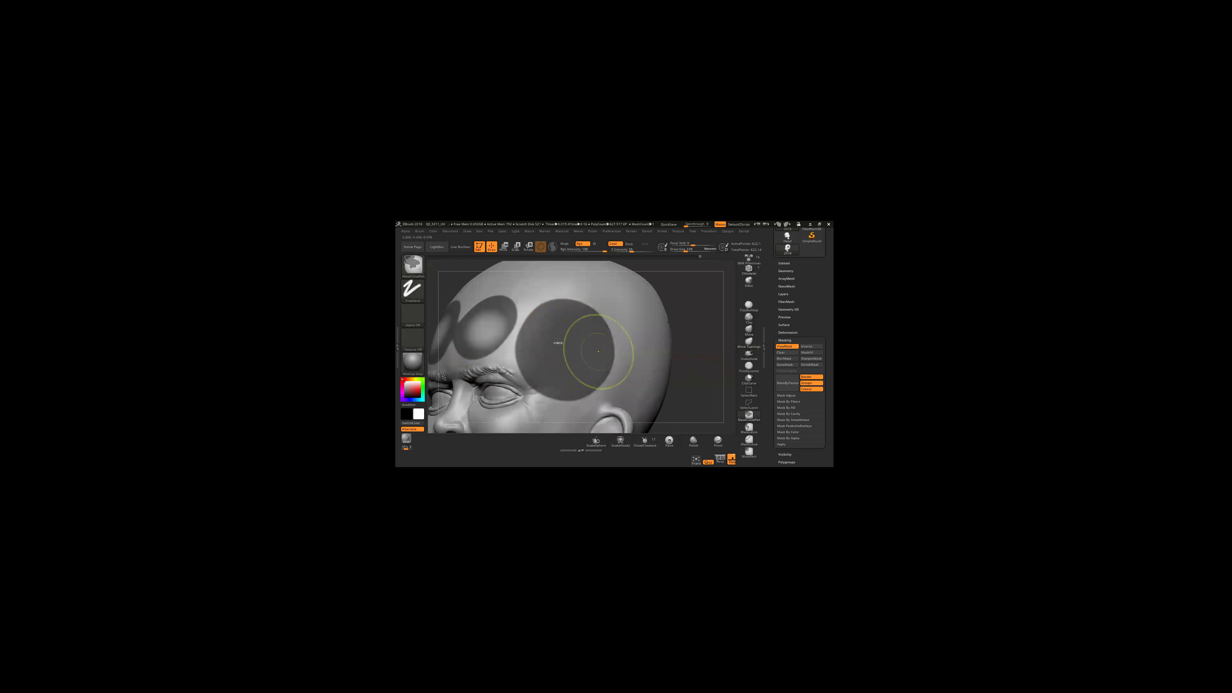
{"action": "scroll", "coordinate": [604, 356], "scroll_direction": "up", "scroll_amount": 2}
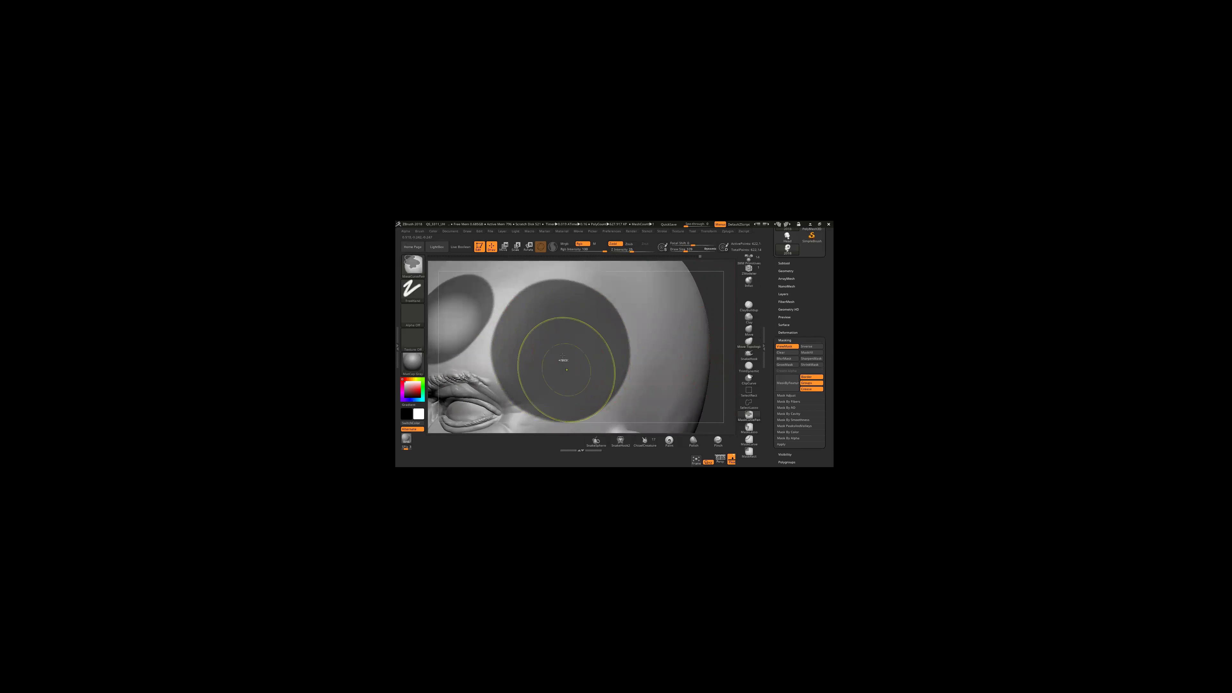
{"action": "left_click", "coordinate": [782, 360]}
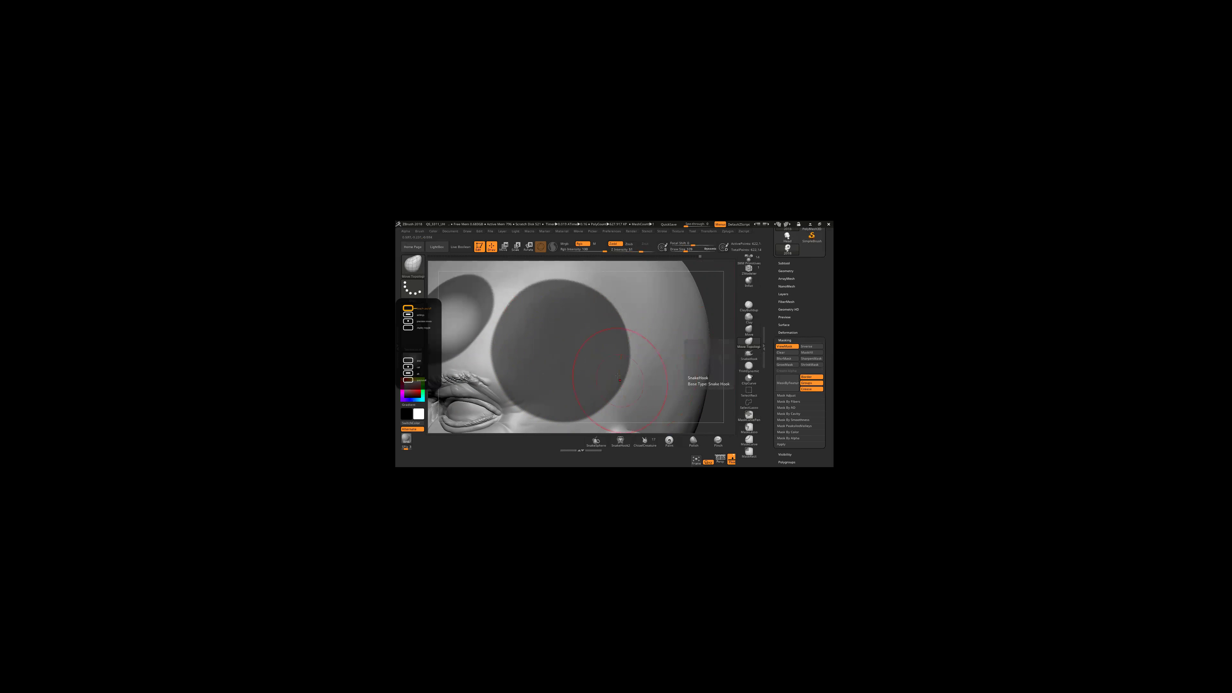
{"action": "key", "text": "ctrl"}
{"action": "mouse_move", "coordinate": [608, 348]}
{"action": "left_mouse_down", "text": "alt"}
{"action": "mouse_move", "coordinate": [629, 371]}
{"action": "mouse_move", "coordinate": [599, 320]}
{"action": "mouse_move", "coordinate": [632, 353]}
{"action": "left_mouse_up", "text": "alt"}
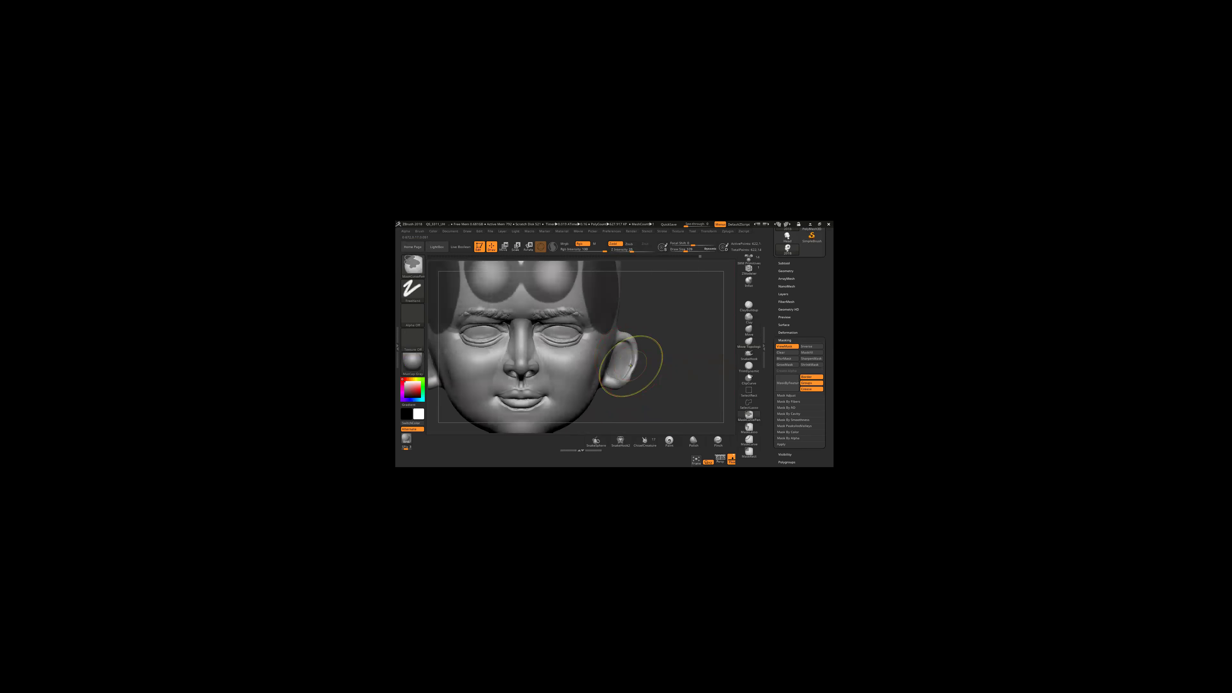
Step: Frame the head, clear all the round mask circles, and orbit to a side profile
{"action": "key", "text": "f"}
{"action": "mouse_move", "coordinate": [632, 353]}
{"action": "left_mouse_down"}
{"action": "mouse_move", "coordinate": [627, 361]}
{"action": "mouse_move", "coordinate": [624, 335]}
{"action": "left_mouse_up"}
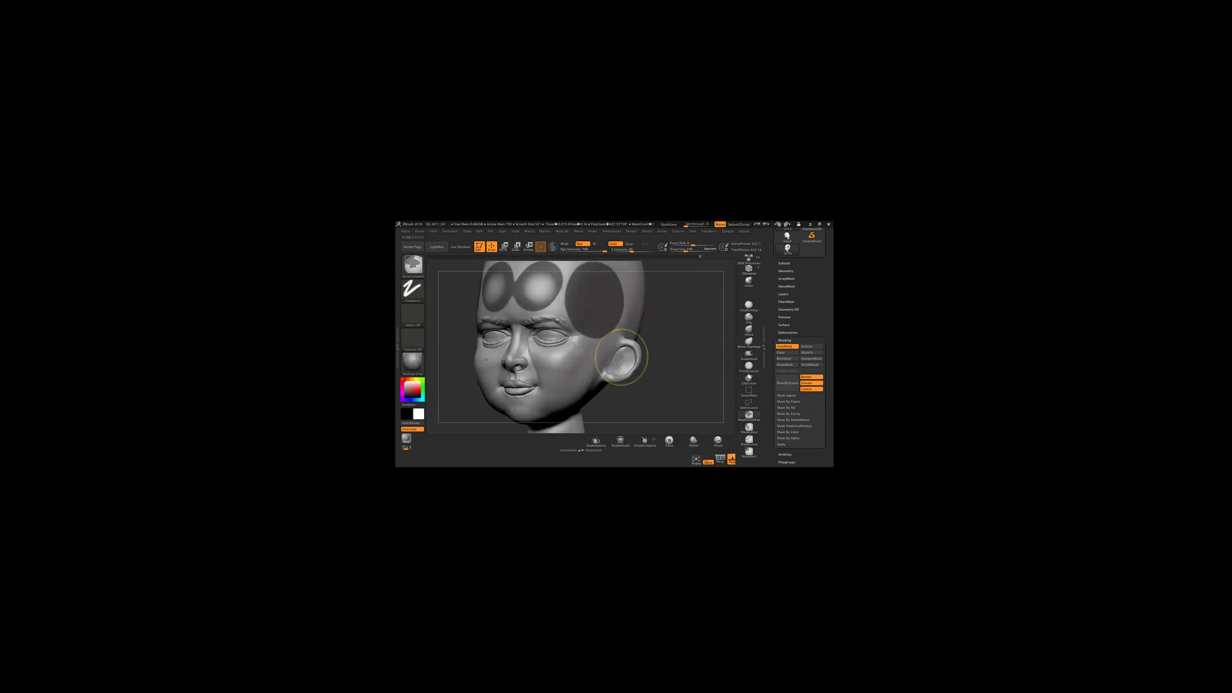
{"action": "left_click", "coordinate": [664, 397], "text": "ctrl"}
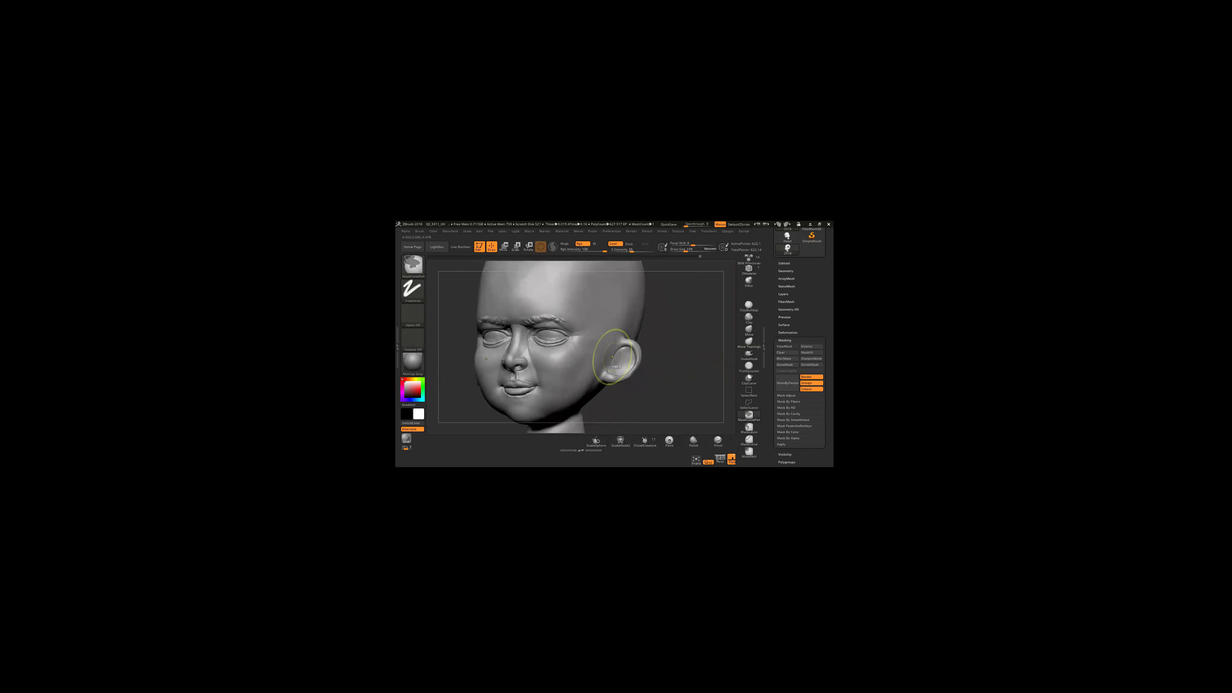
{"action": "left_click", "coordinate": [748, 341]}
{"action": "left_click_drag", "start_coordinate": [610, 361], "coordinate": [673, 371]}
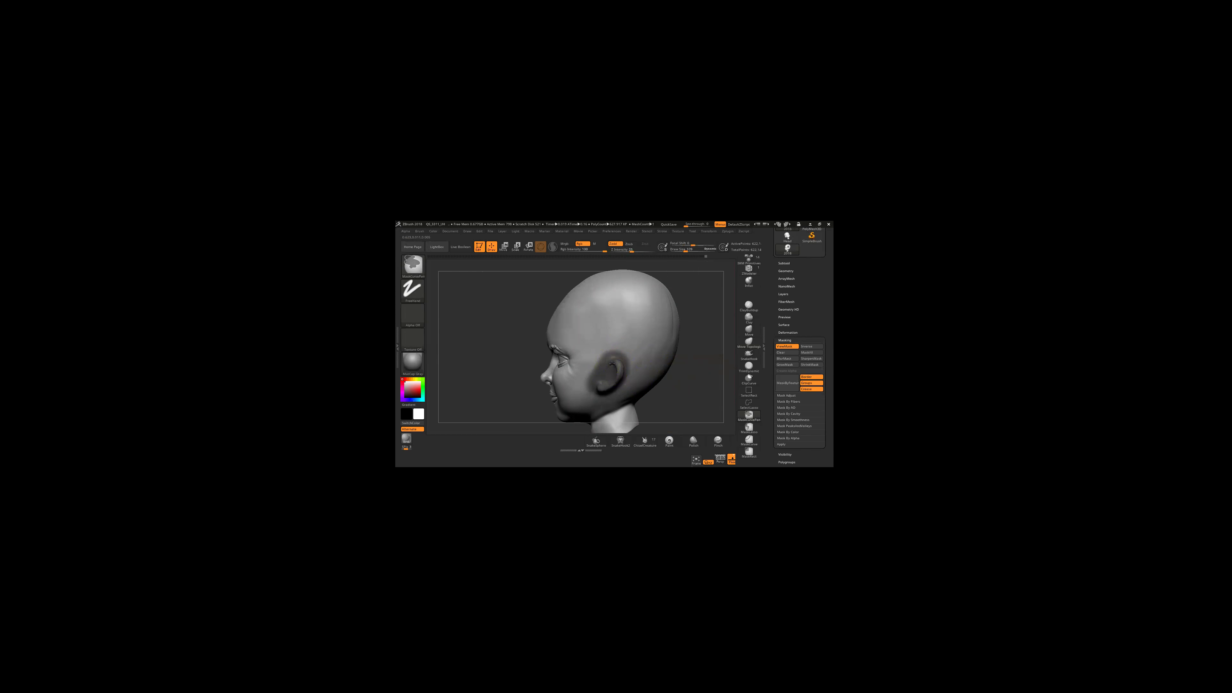
Step: Invert the mask and rotate the unmasked ears to a new angle with the Rotate gizmo
{"action": "left_click_drag", "start_coordinate": [698, 369], "coordinate": [558, 310]}
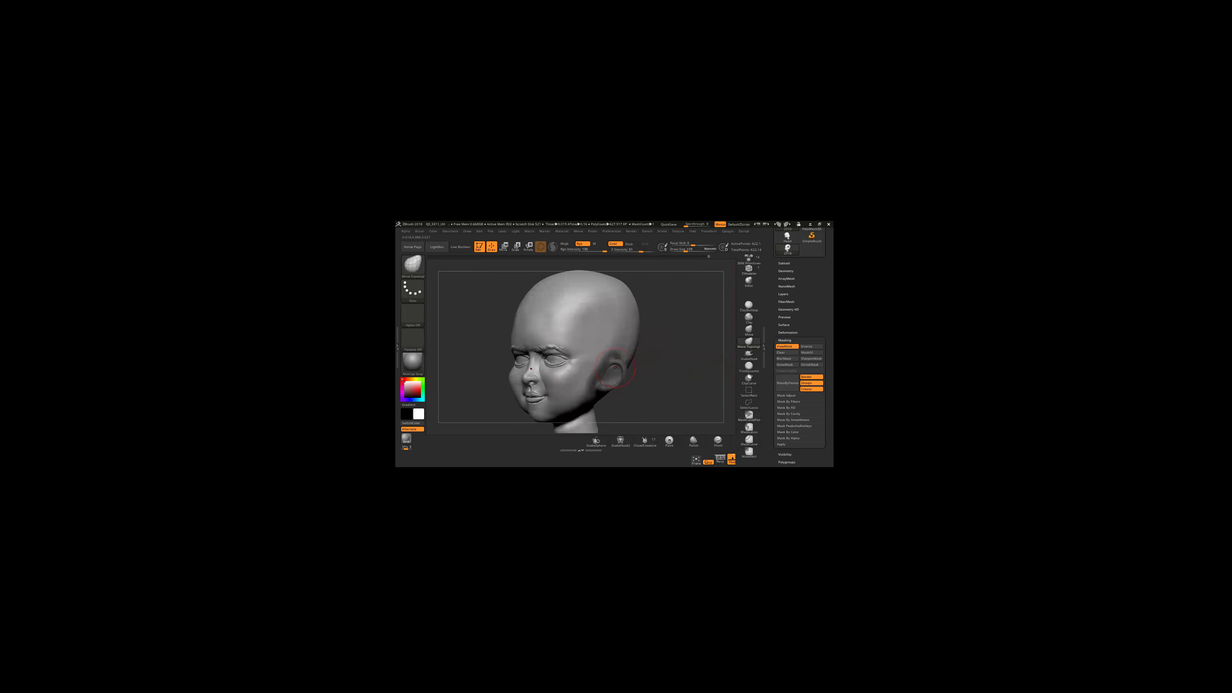
{"action": "left_click", "coordinate": [529, 246]}
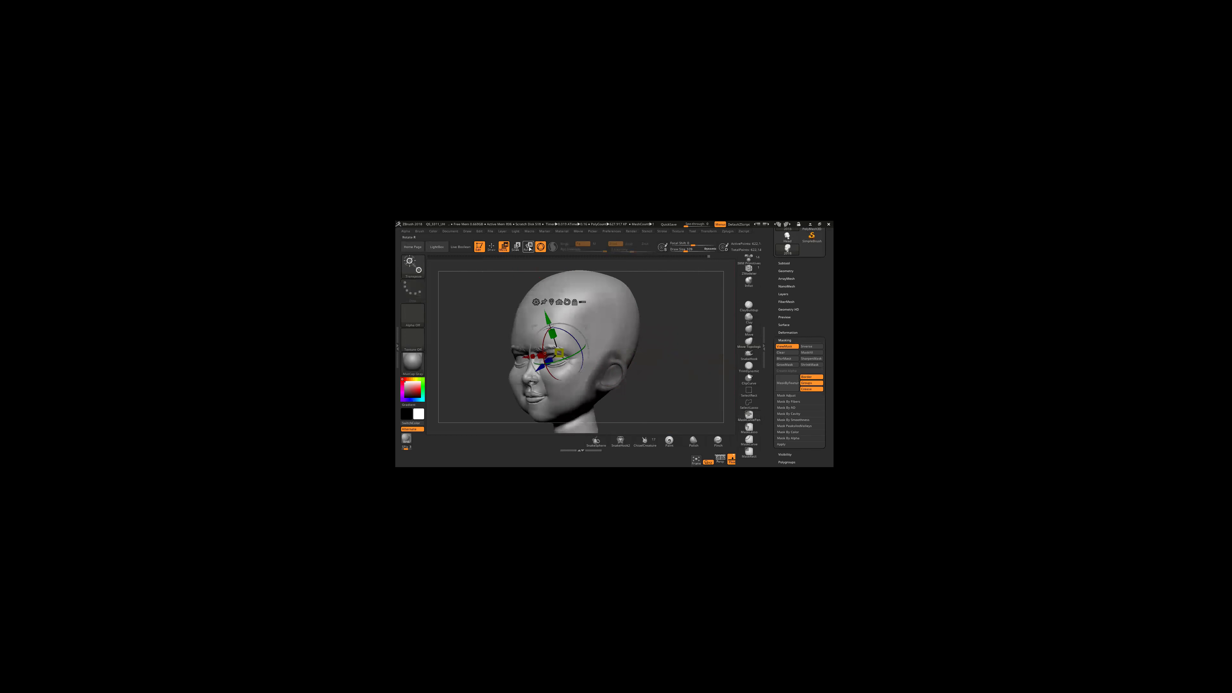
{"action": "left_click_drag", "start_coordinate": [543, 347], "coordinate": [578, 349], "text": "shift"}
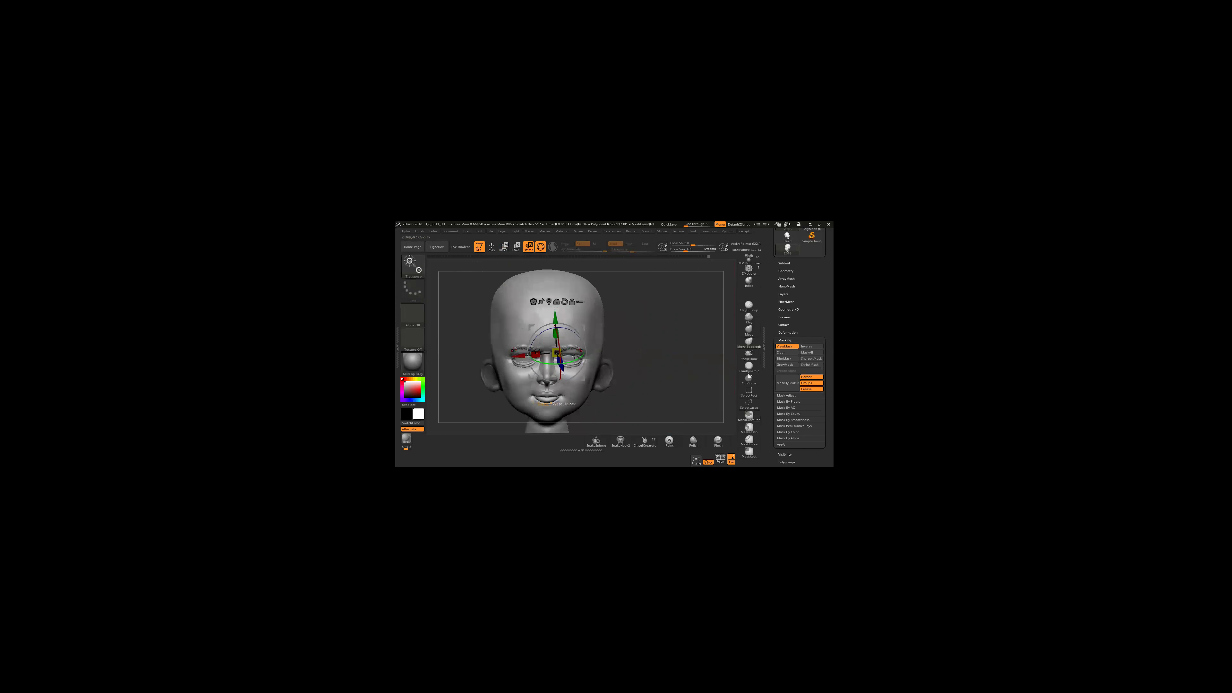
{"action": "key", "text": "ctrl"}
{"action": "left_click", "coordinate": [624, 344], "text": "ctrl"}
{"action": "mouse_move", "coordinate": [561, 363]}
{"action": "left_mouse_down"}
{"action": "mouse_move", "coordinate": [620, 364]}
{"action": "mouse_move", "coordinate": [573, 343]}
{"action": "left_mouse_up"}
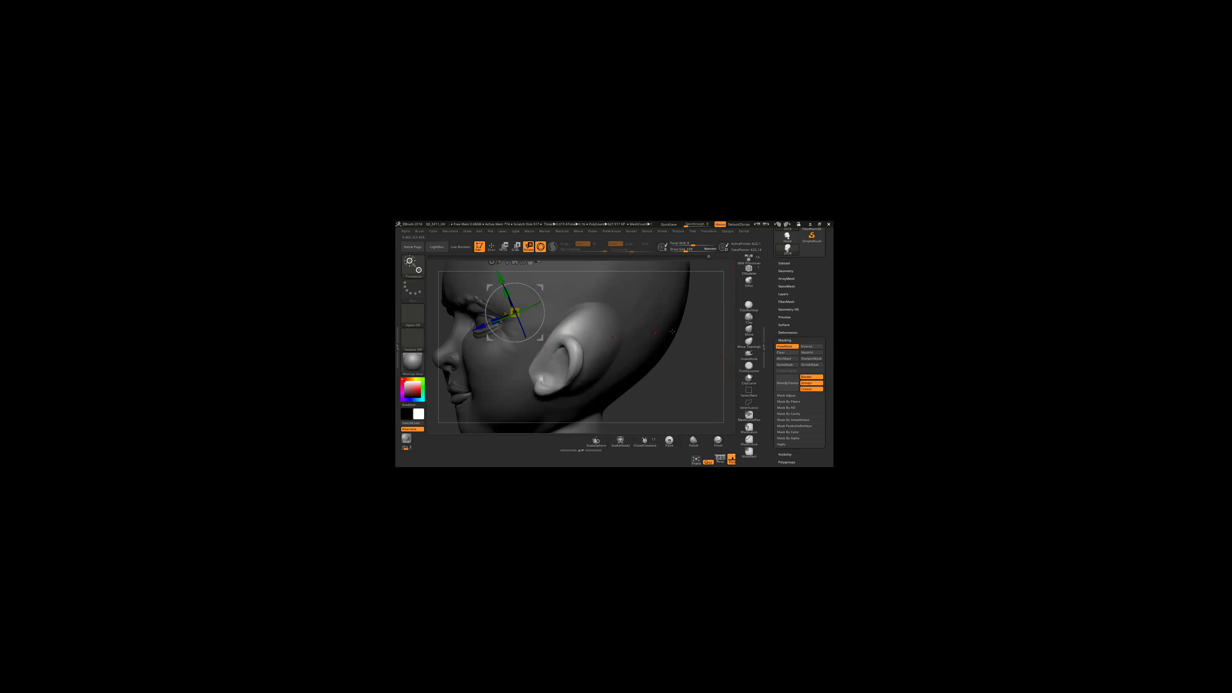
{"action": "left_click_drag", "start_coordinate": [646, 362], "coordinate": [625, 359]}
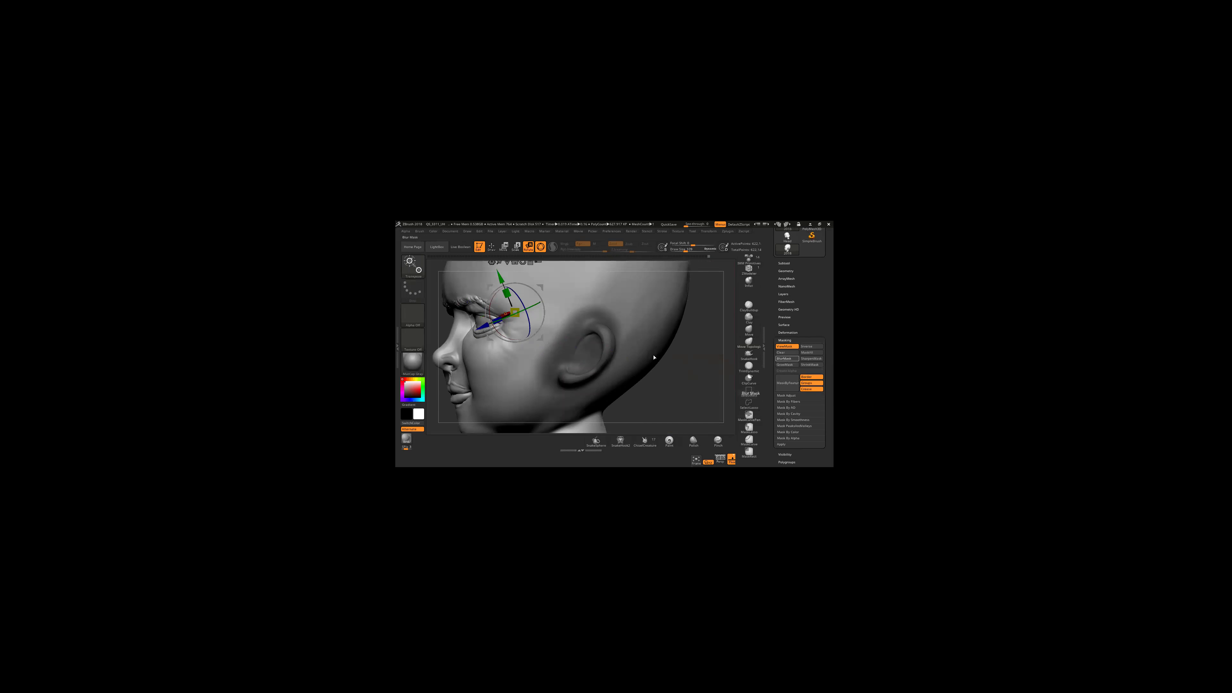
{"action": "left_click_drag", "start_coordinate": [679, 350], "coordinate": [816, 328]}
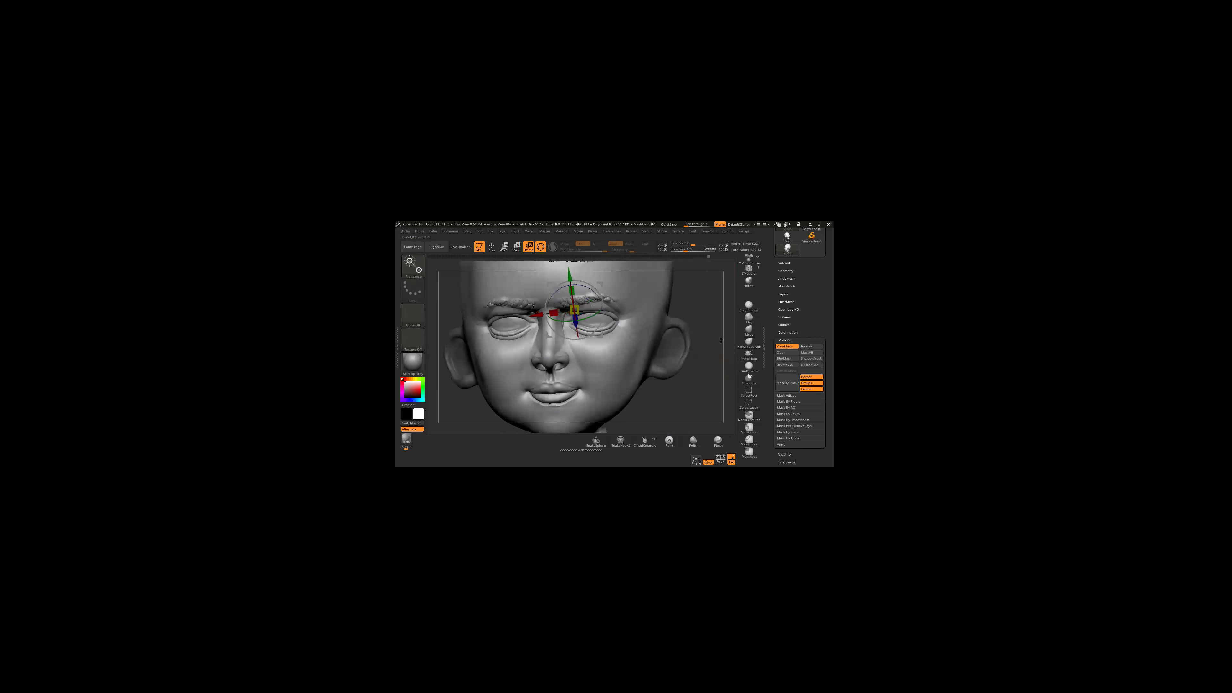
{"action": "scroll", "coordinate": [816, 329], "scroll_direction": "up", "scroll_amount": 3}
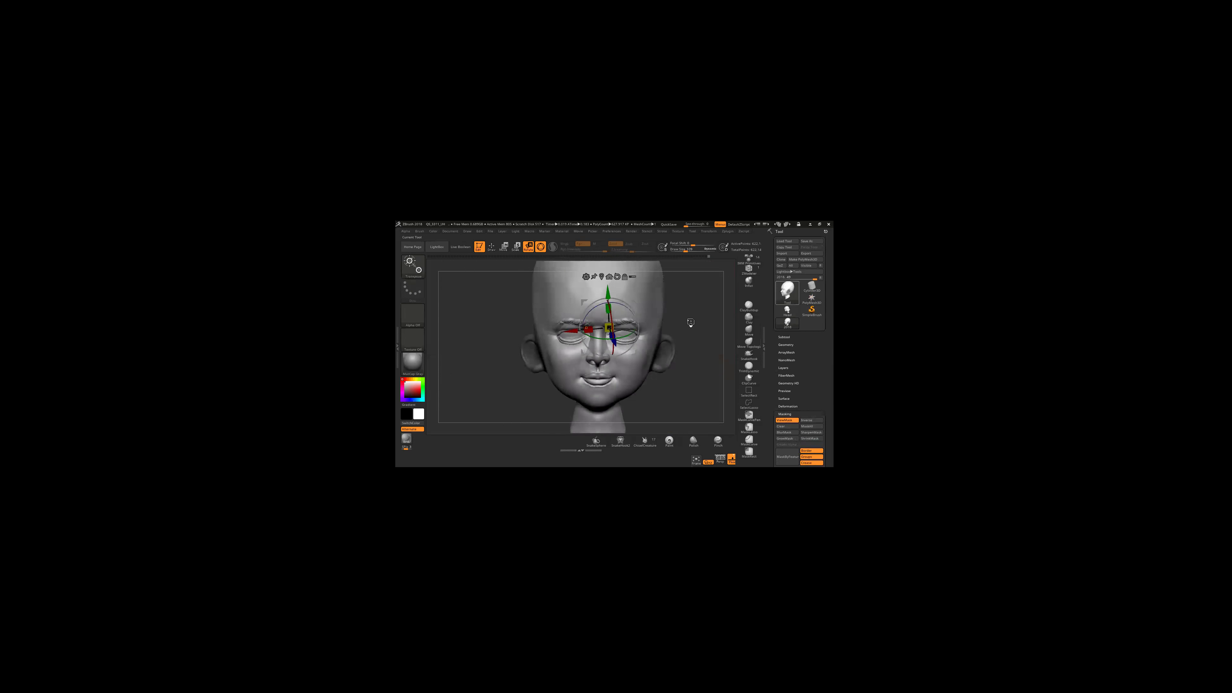
Step: Load Cylinder3D onto the canvas and stretch it into a long horizontal tube
{"action": "left_click", "coordinate": [785, 295]}
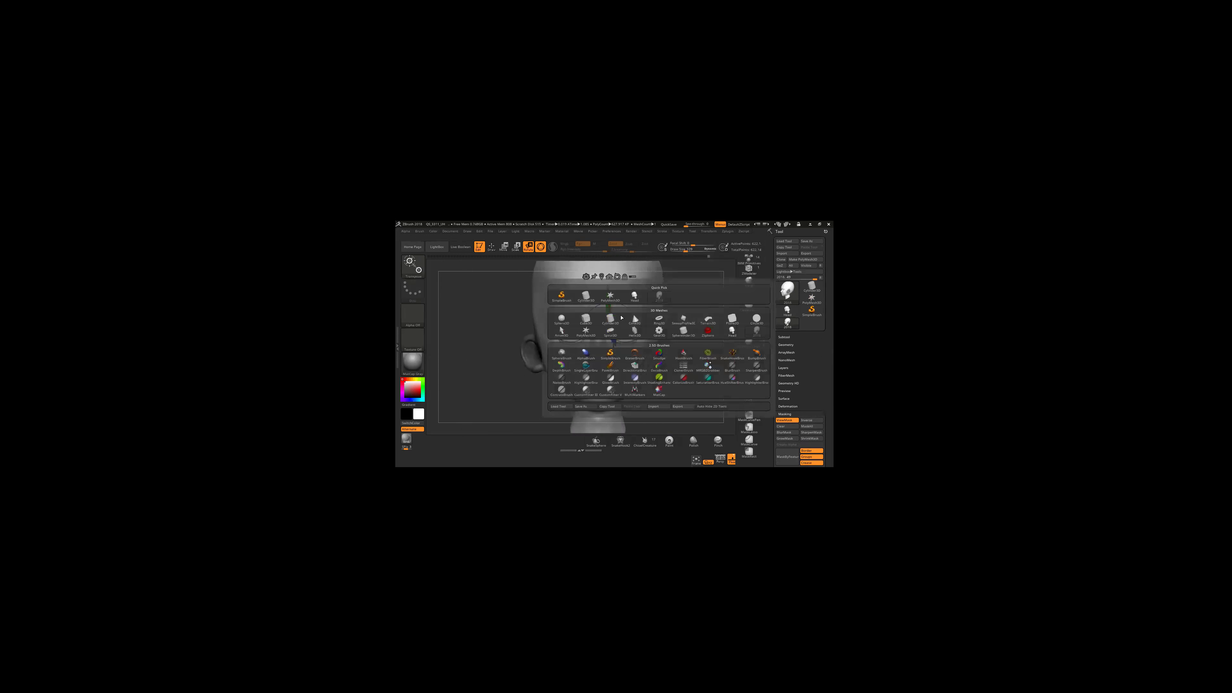
{"action": "left_click", "coordinate": [616, 321]}
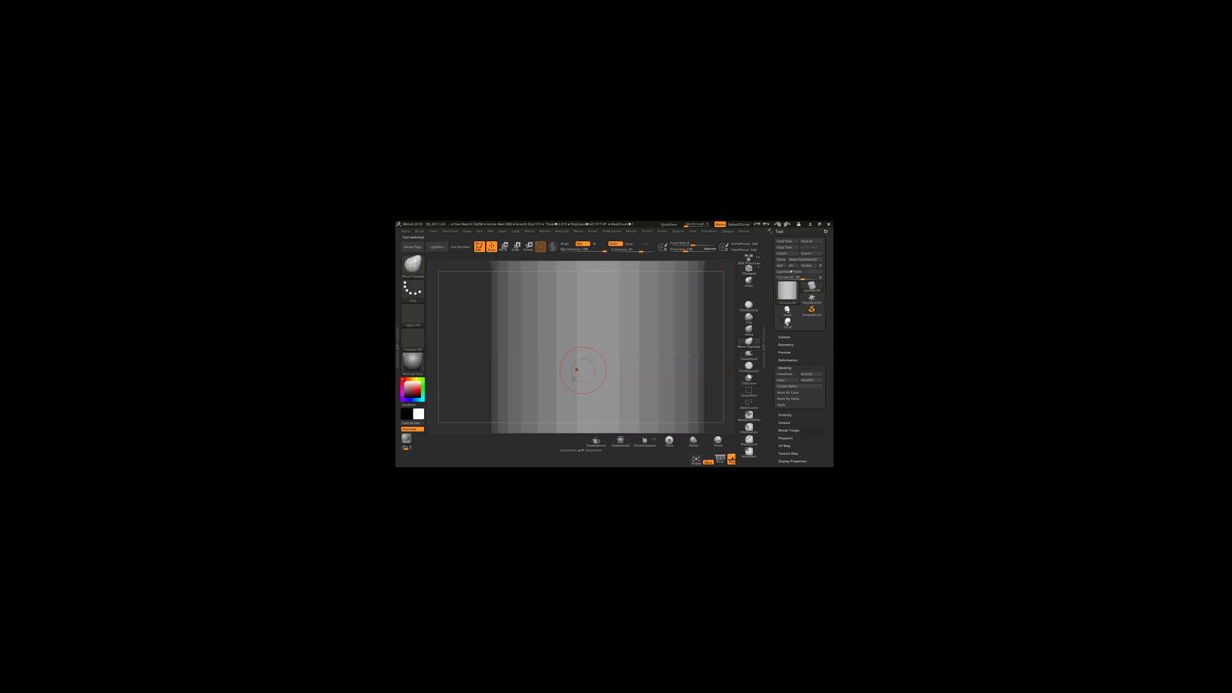
{"action": "left_click_drag", "start_coordinate": [646, 350], "coordinate": [610, 334]}
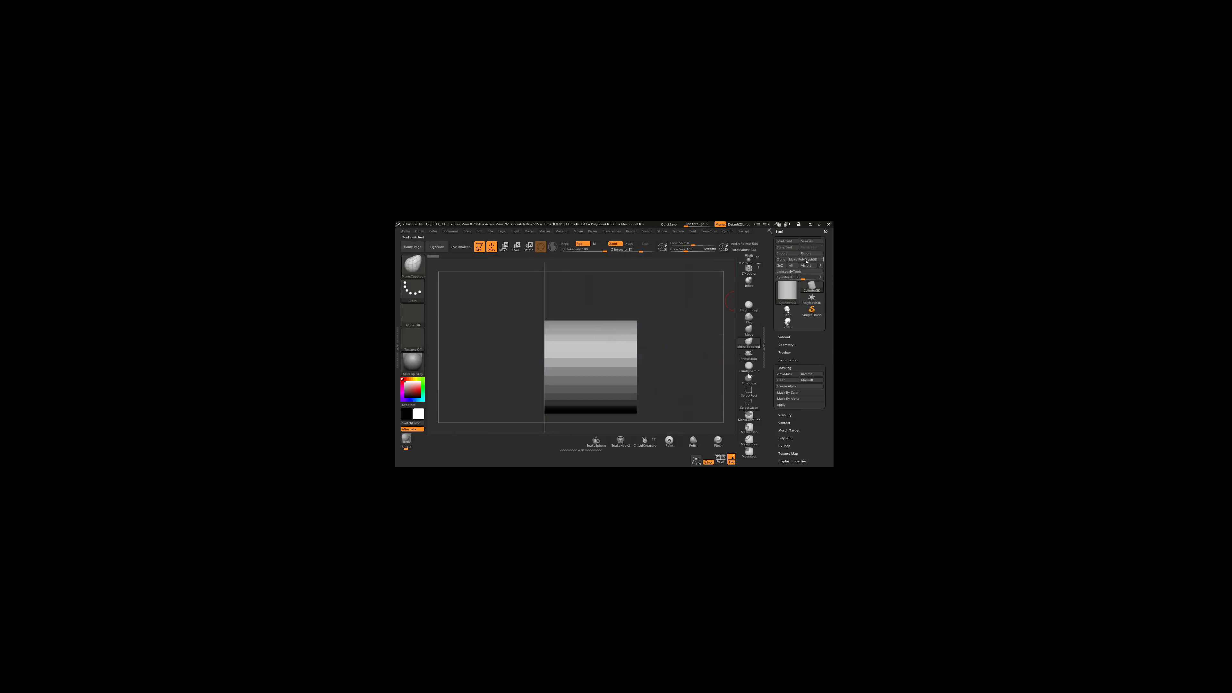
{"action": "left_click_drag", "start_coordinate": [634, 363], "coordinate": [512, 261]}
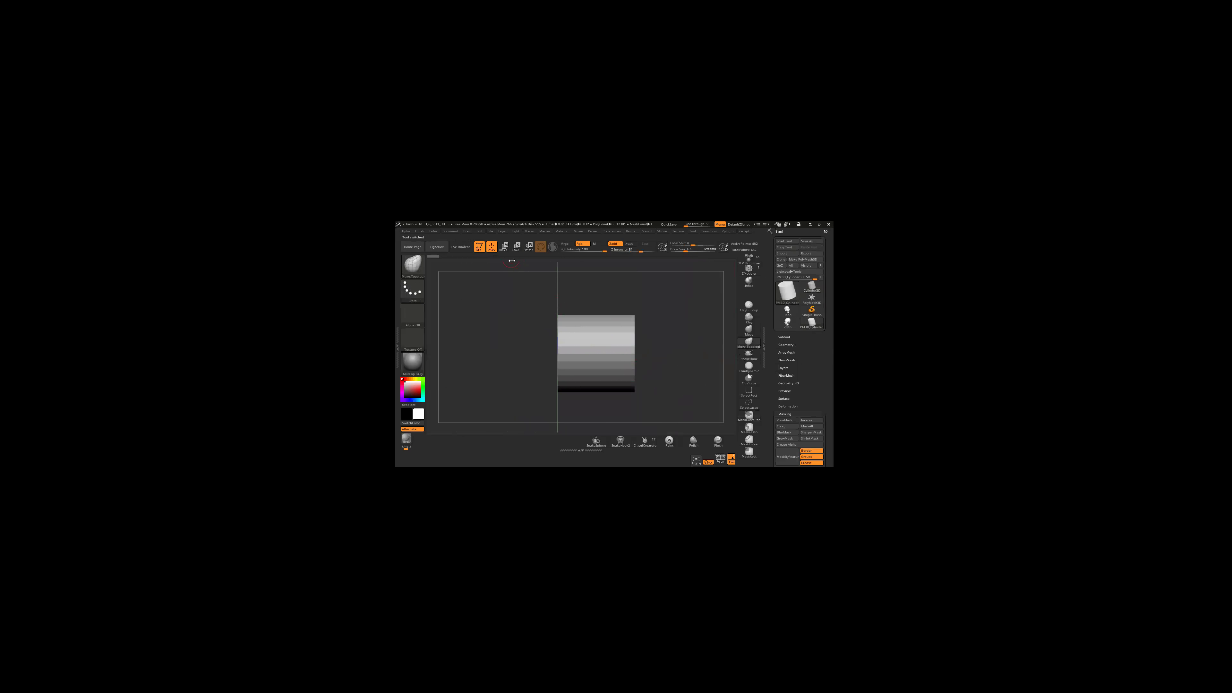
{"action": "key", "text": "w"}
{"action": "mouse_move", "coordinate": [617, 353]}
{"action": "left_mouse_down"}
{"action": "mouse_move", "coordinate": [703, 355]}
{"action": "mouse_move", "coordinate": [721, 374]}
{"action": "left_mouse_up"}
{"action": "key", "text": "ctrl+z"}
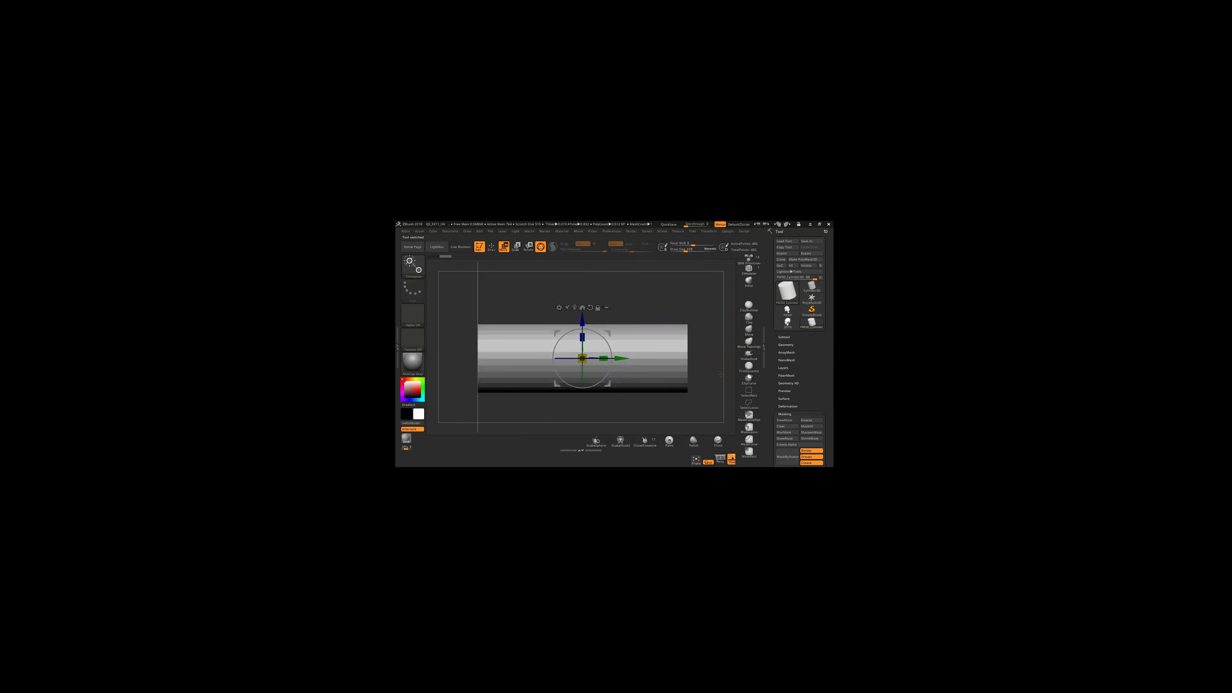
Step: Show the cylinder's polygroup wireframe and curve-mask one half of the tube
{"action": "scroll", "coordinate": [799, 389], "scroll_direction": "down", "scroll_amount": 3}
{"action": "scroll", "coordinate": [798, 388], "scroll_direction": "down", "scroll_amount": 3}
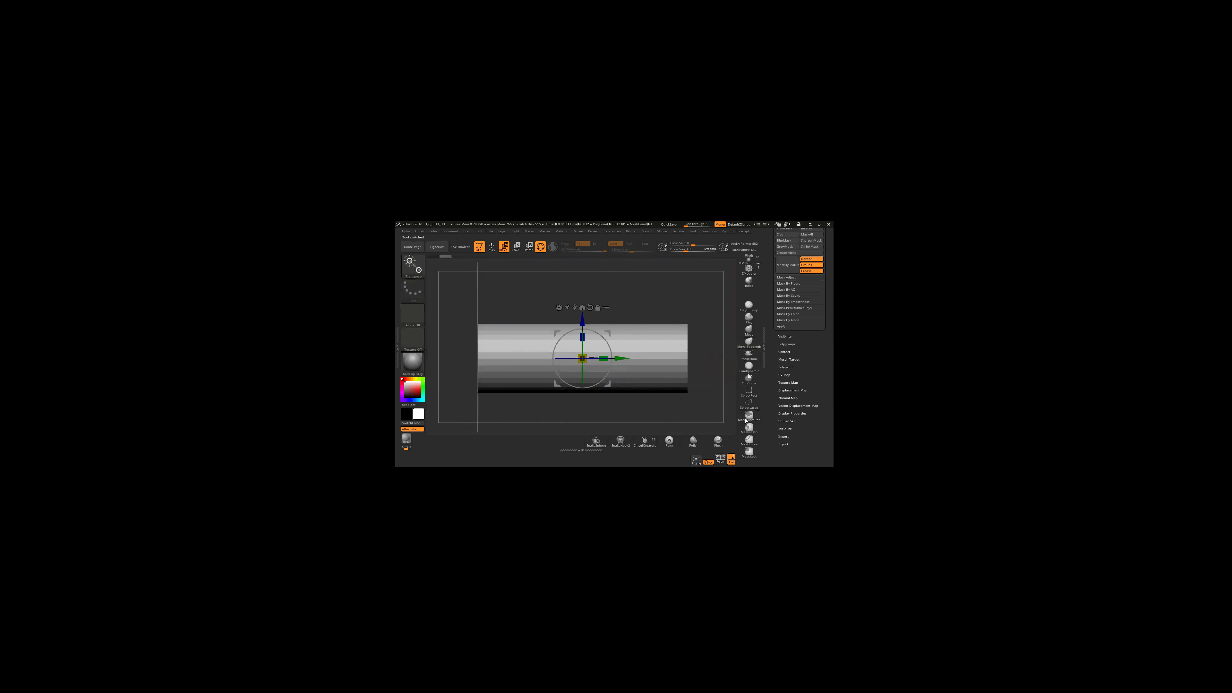
{"action": "key", "text": "shift+f"}
{"action": "left_click_drag", "start_coordinate": [661, 384], "coordinate": [625, 369], "text": "alt"}
{"action": "left_click_drag", "start_coordinate": [600, 292], "coordinate": [598, 418], "text": "ctrl"}
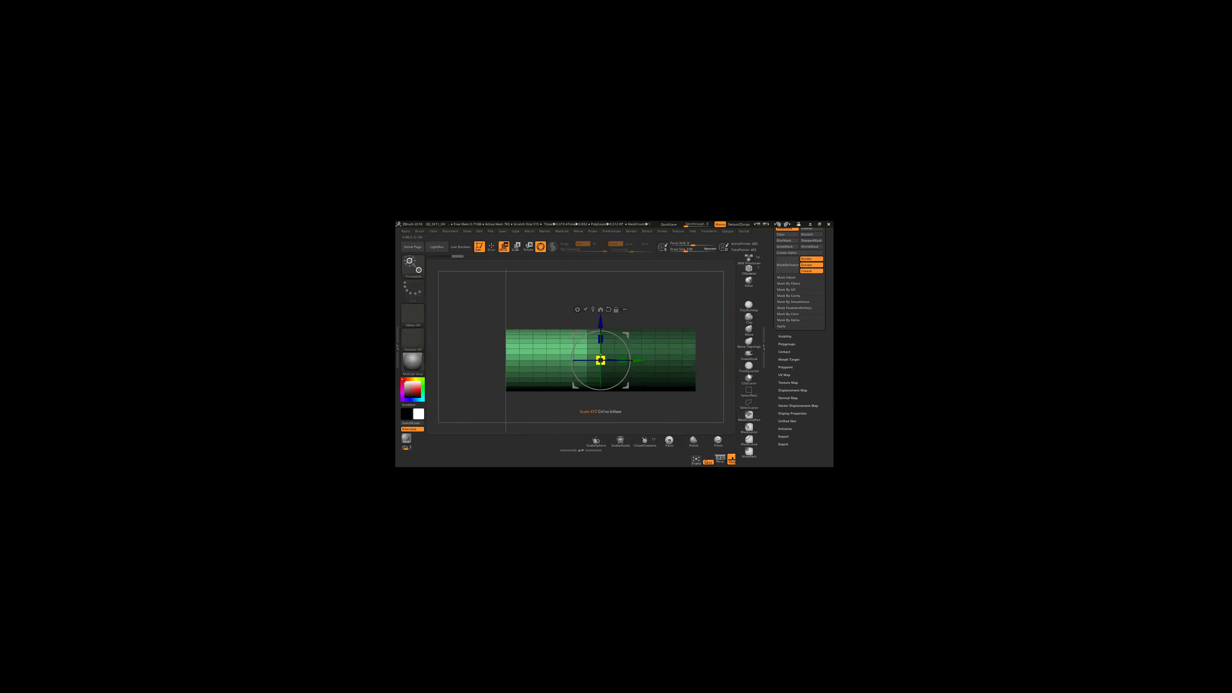
{"action": "key", "text": "q"}
{"action": "left_click_drag", "start_coordinate": [541, 282], "coordinate": [538, 310], "text": "alt"}
{"action": "left_click_drag", "start_coordinate": [606, 335], "coordinate": [625, 361], "text": "ctrl+alt"}
{"action": "mouse_move", "coordinate": [625, 361]}
{"action": "right_mouse_down", "text": "ctrl"}
{"action": "mouse_move", "coordinate": [625, 342]}
{"action": "mouse_move", "coordinate": [609, 359]}
{"action": "right_mouse_up", "text": "ctrl"}
Step: Rotate the cylinder's free end about 50 degrees with the gizmo
{"action": "left_click", "coordinate": [503, 246]}
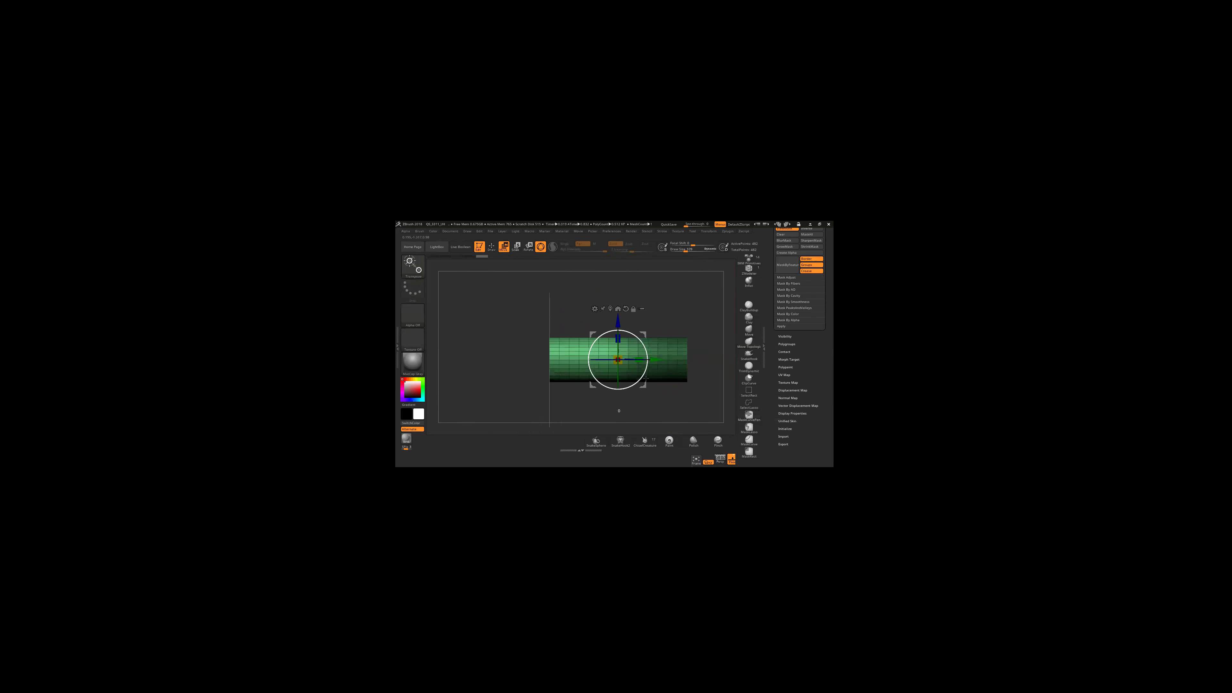
{"action": "left_click_drag", "start_coordinate": [612, 358], "coordinate": [634, 361]}
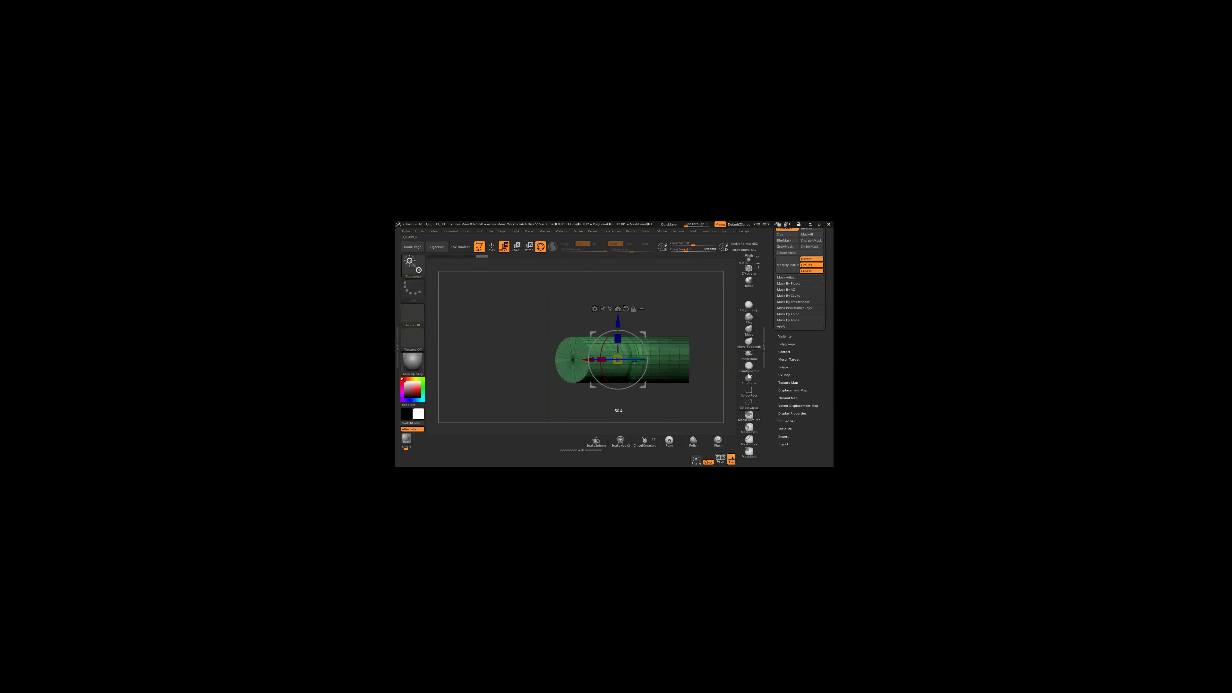
{"action": "mouse_move", "coordinate": [682, 355]}
{"action": "right_mouse_down", "text": "ctrl"}
{"action": "mouse_move", "coordinate": [636, 370]}
{"action": "mouse_move", "coordinate": [669, 359]}
{"action": "mouse_move", "coordinate": [642, 349]}
{"action": "mouse_move", "coordinate": [653, 375]}
{"action": "right_mouse_up", "text": "ctrl"}
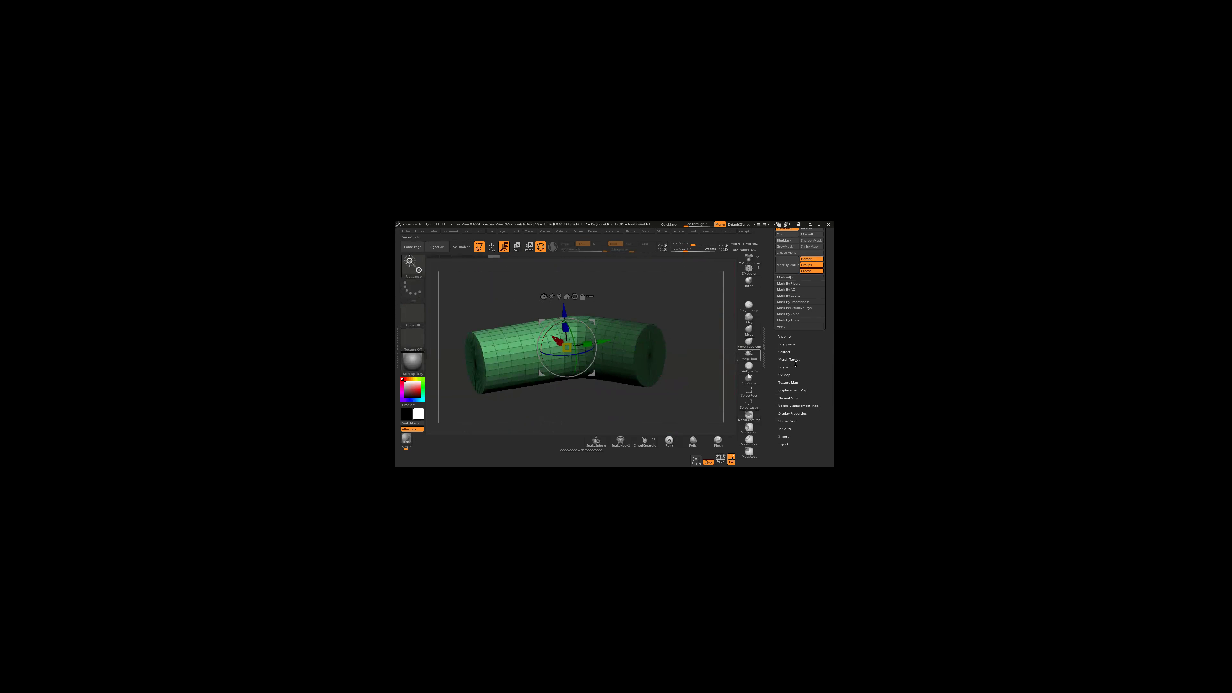
{"action": "right_click_drag", "start_coordinate": [657, 375], "coordinate": [669, 369], "text": "shift"}
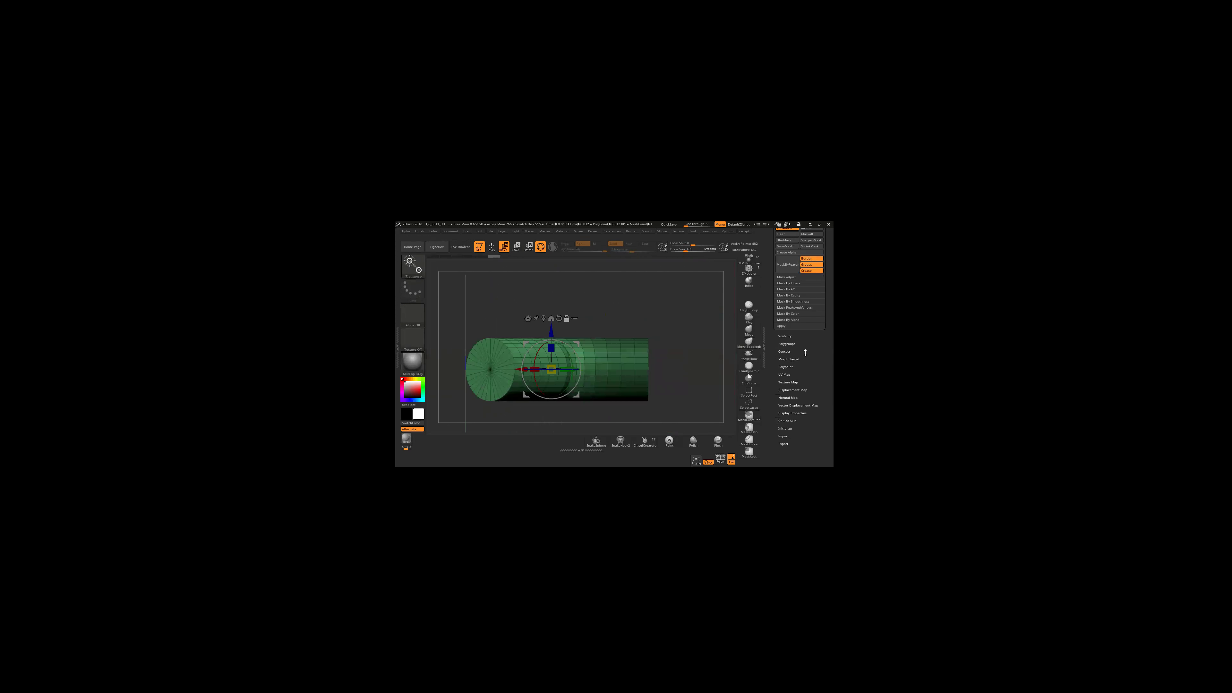
Step: Bend the cylinder's left end upward, then rotate it back to a straight tube
{"action": "key", "text": "ctrl"}
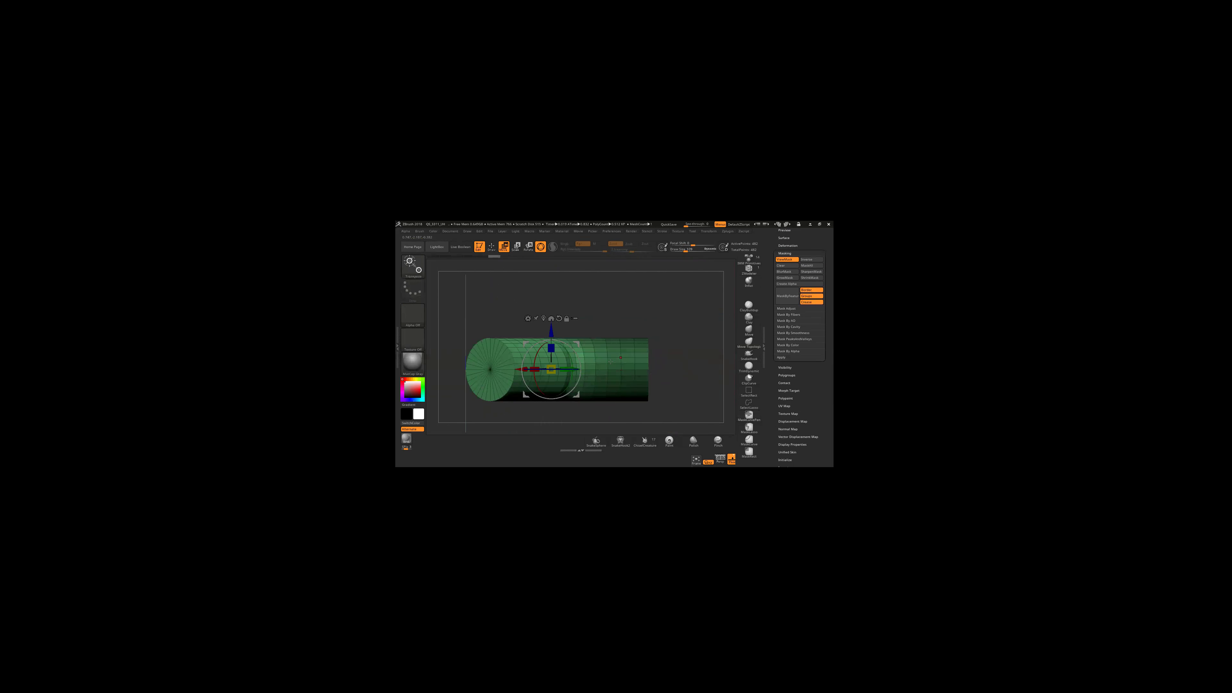
{"action": "mouse_move", "coordinate": [610, 361]}
{"action": "right_mouse_down", "text": "ctrl"}
{"action": "mouse_move", "coordinate": [601, 340]}
{"action": "mouse_move", "coordinate": [569, 332]}
{"action": "right_mouse_up", "text": "ctrl"}
{"action": "left_click", "coordinate": [491, 246]}
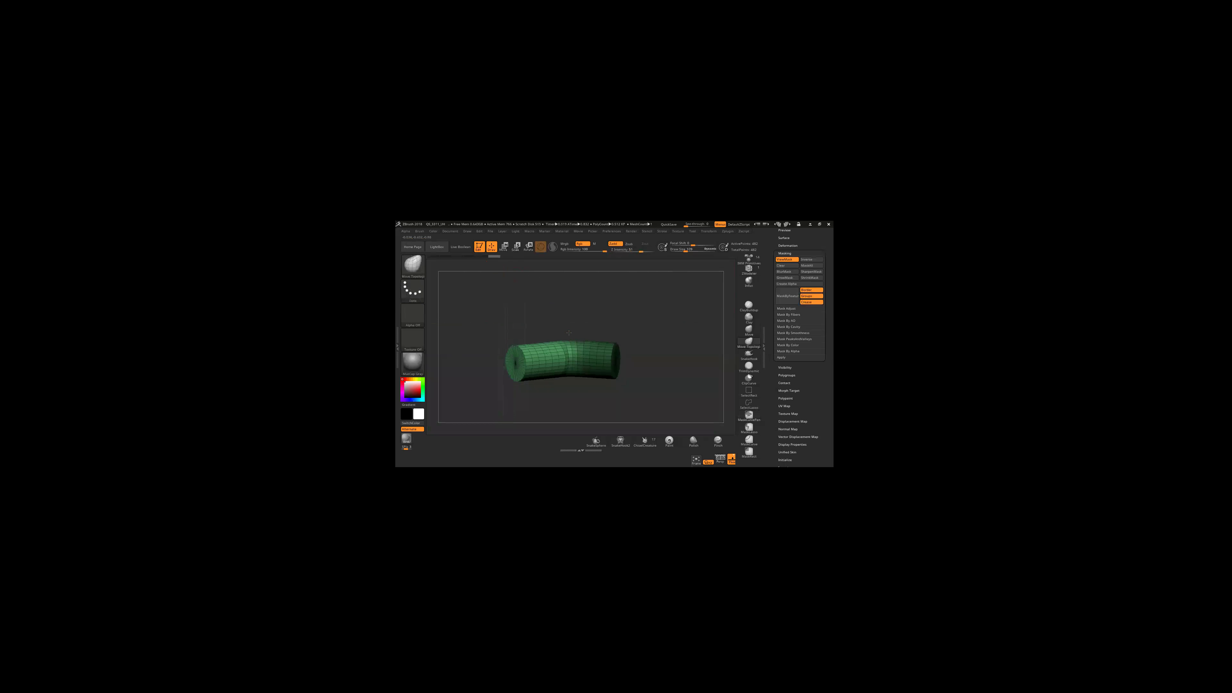
{"action": "key", "text": "w"}
{"action": "left_click_drag", "start_coordinate": [590, 347], "coordinate": [606, 361]}
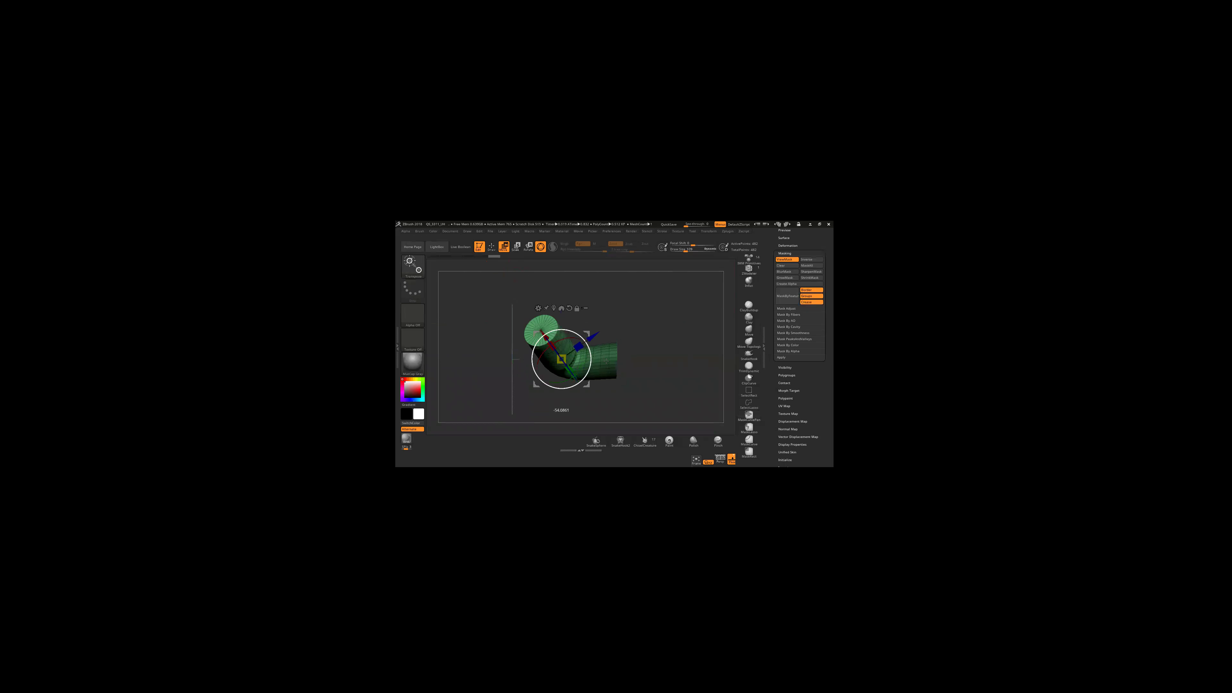
{"action": "right_click_drag", "start_coordinate": [606, 362], "coordinate": [604, 352]}
{"action": "mouse_move", "coordinate": [604, 354]}
{"action": "left_mouse_down"}
{"action": "mouse_move", "coordinate": [574, 365]}
{"action": "mouse_move", "coordinate": [606, 352]}
{"action": "left_mouse_up"}
{"action": "key", "text": "q"}
{"action": "mouse_move", "coordinate": [621, 349]}
{"action": "right_mouse_down"}
{"action": "mouse_move", "coordinate": [609, 356]}
{"action": "mouse_move", "coordinate": [642, 410]}
{"action": "right_mouse_up"}
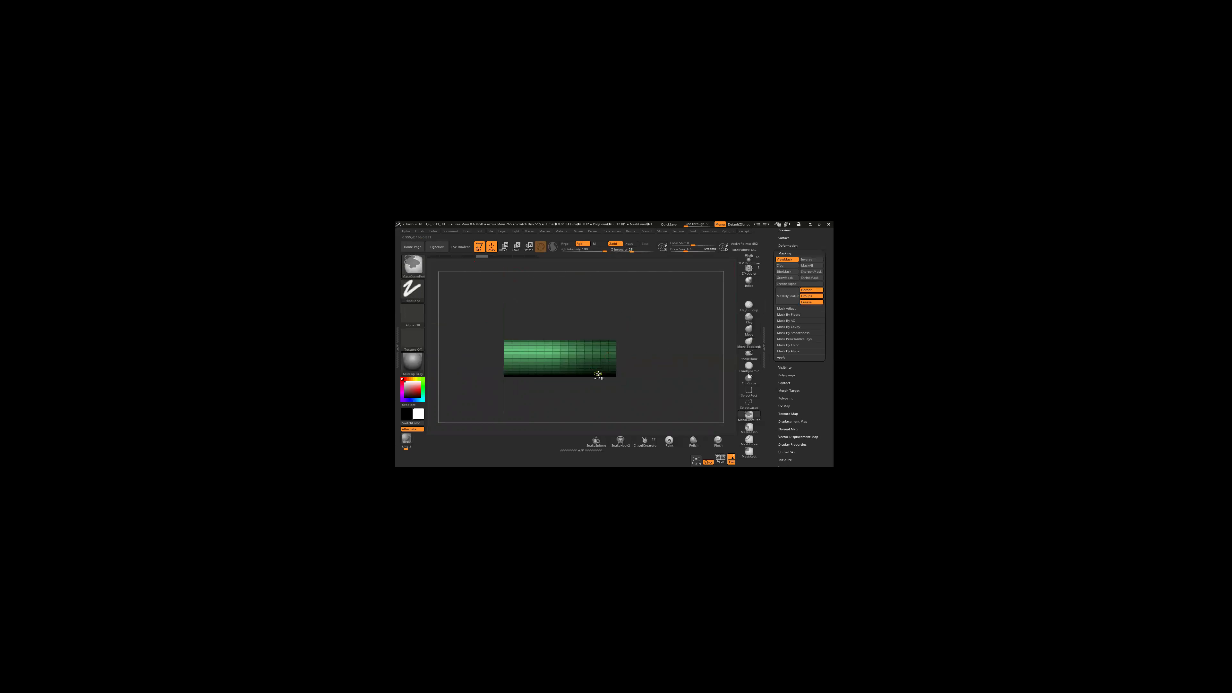
Step: Mask the cylinder's right part and soften the mask, then undo it
{"action": "left_click_drag", "start_coordinate": [628, 322], "coordinate": [562, 405], "text": "ctrl"}
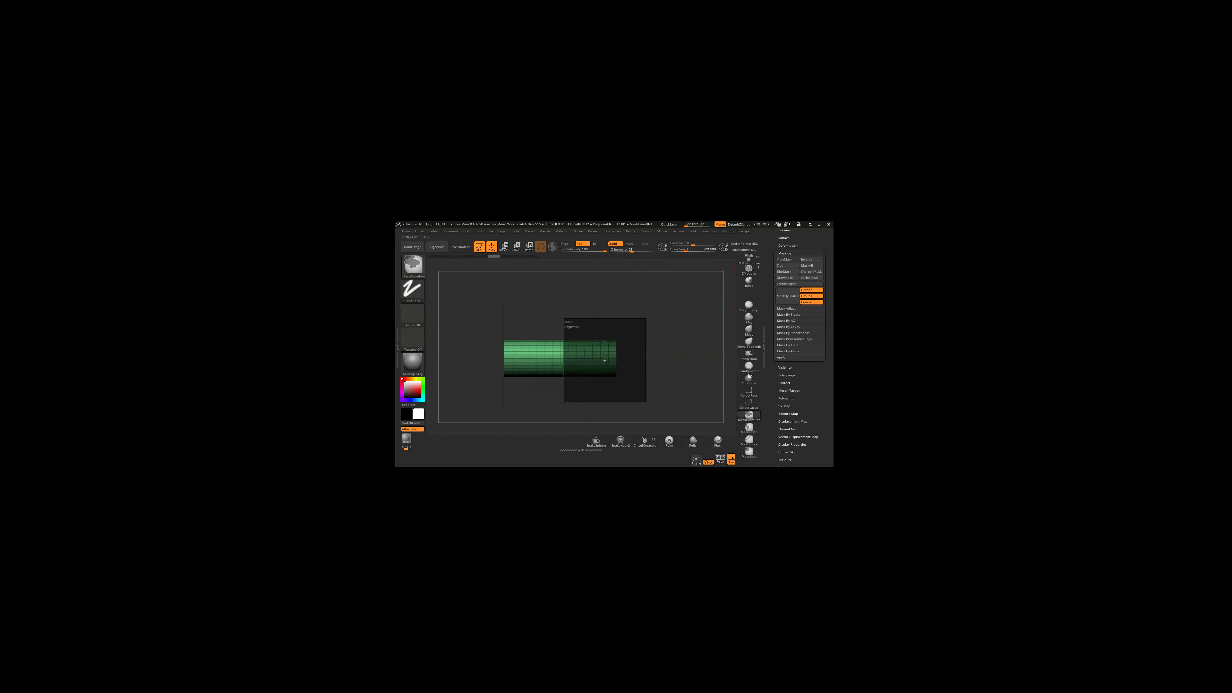
{"action": "left_click", "coordinate": [785, 275]}
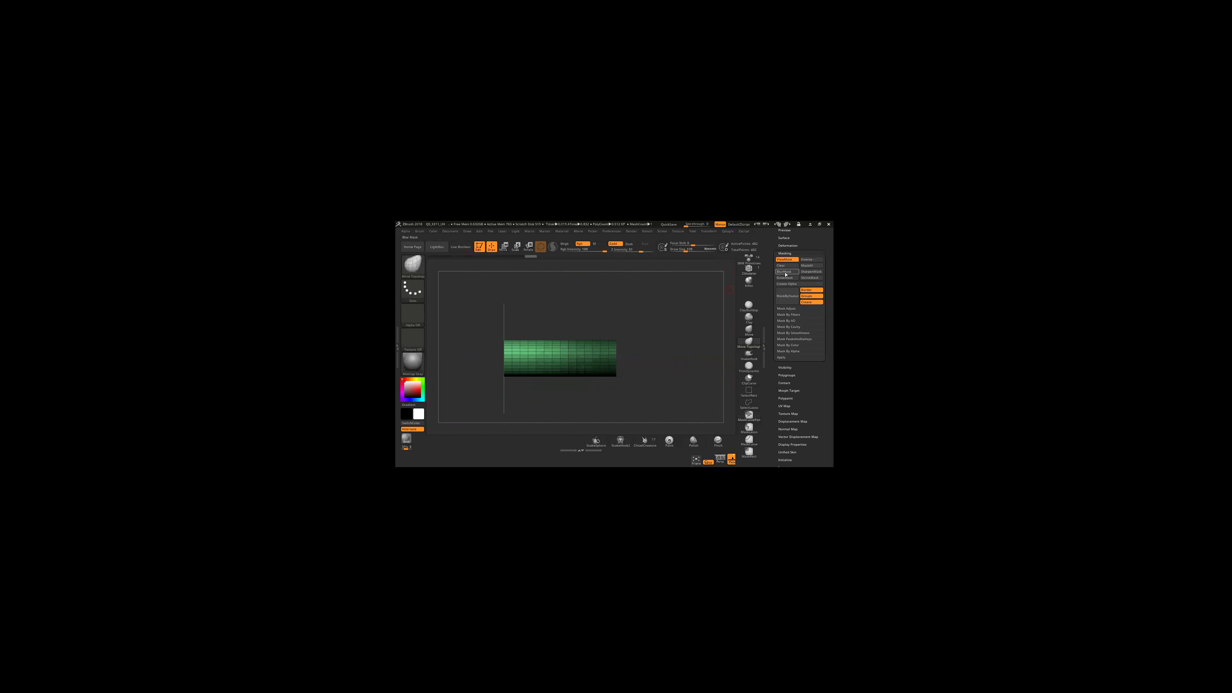
{"action": "key", "text": "ctrl+z"}
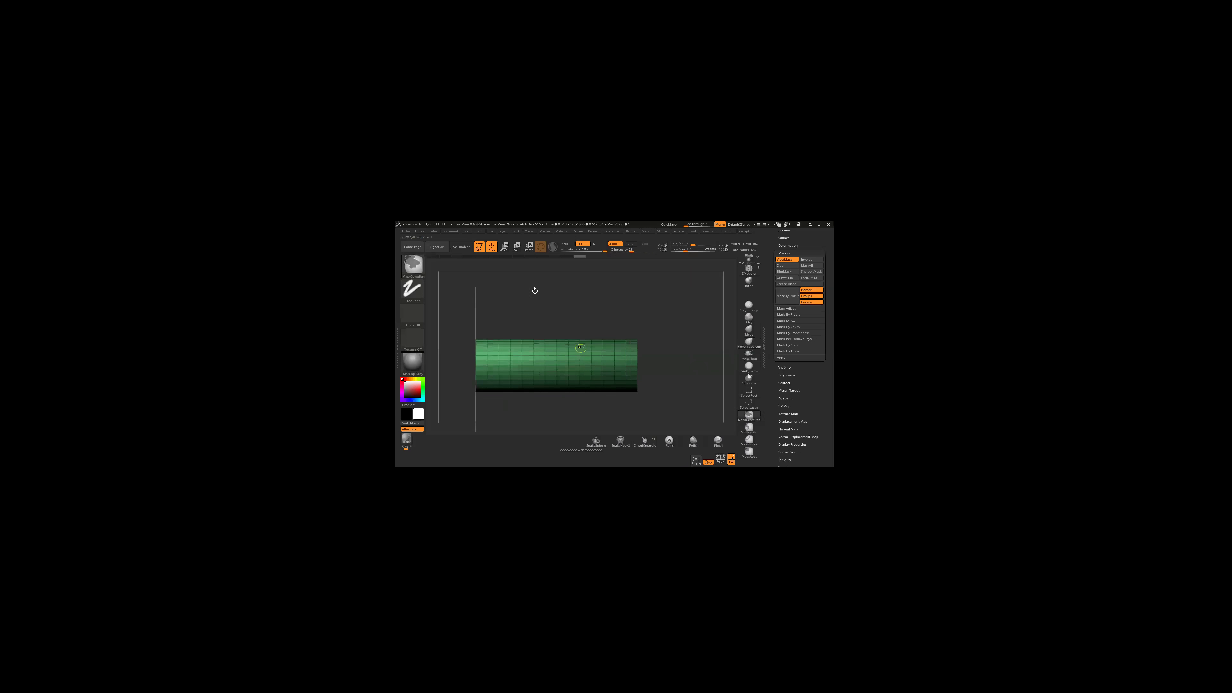
{"action": "key", "text": "w"}
{"action": "mouse_move", "coordinate": [540, 365]}
{"action": "left_mouse_down"}
{"action": "mouse_move", "coordinate": [616, 361]}
{"action": "mouse_move", "coordinate": [607, 353]}
{"action": "mouse_move", "coordinate": [615, 384]}
{"action": "mouse_move", "coordinate": [556, 350]}
{"action": "mouse_move", "coordinate": [583, 355]}
{"action": "left_mouse_up"}
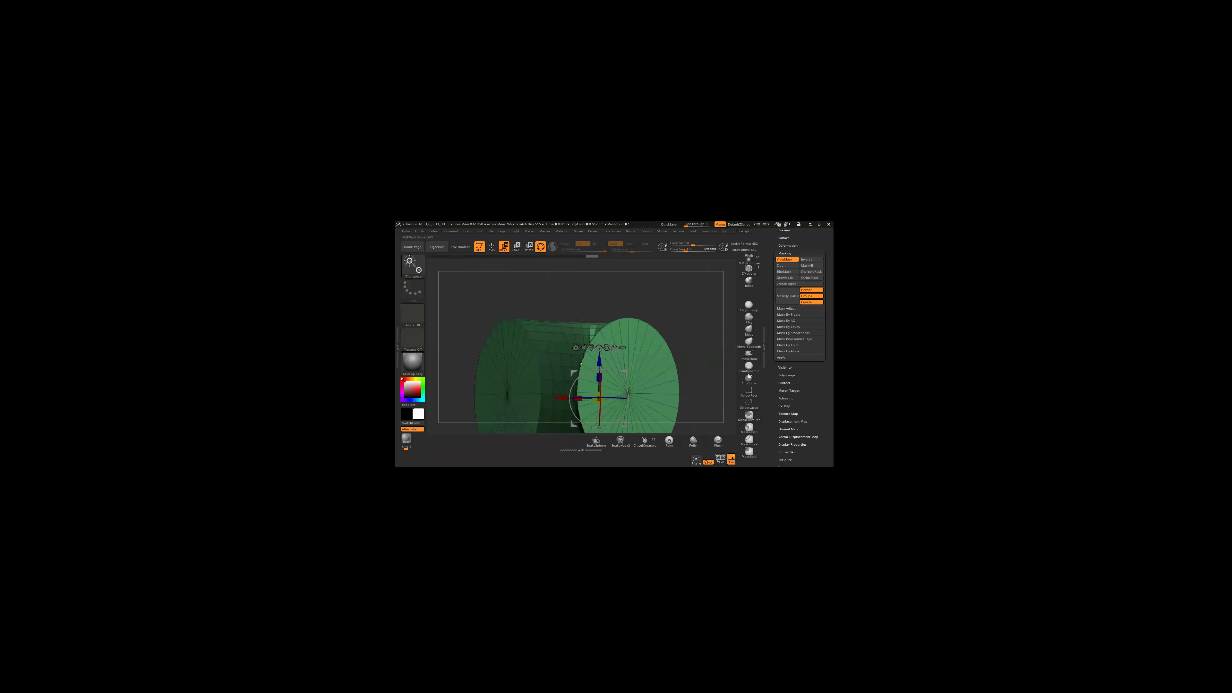
Step: Undo back to the straight cylinder, clear the remaining mask, and hide the mask display
{"action": "key", "text": "ctrl+z"}
{"action": "key", "text": "ctrl+z"}
{"action": "key", "text": "ctrl+z"}
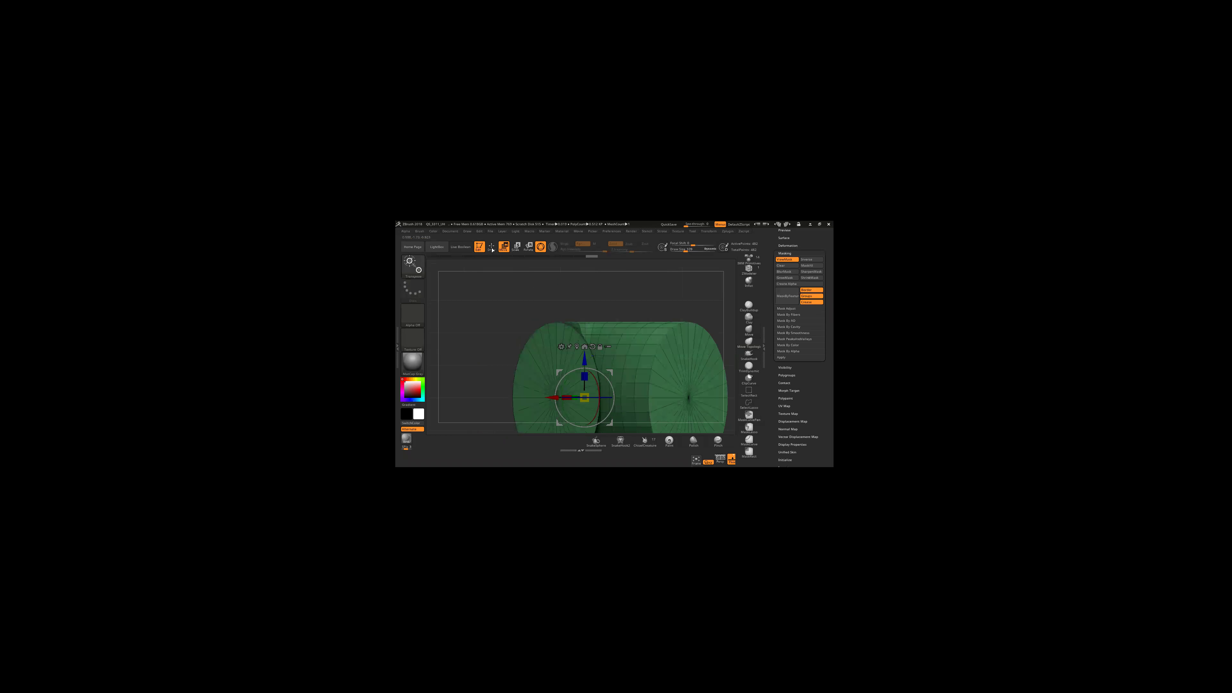
{"action": "key", "text": "ctrl+z"}
{"action": "key", "text": "ctrl+z"}
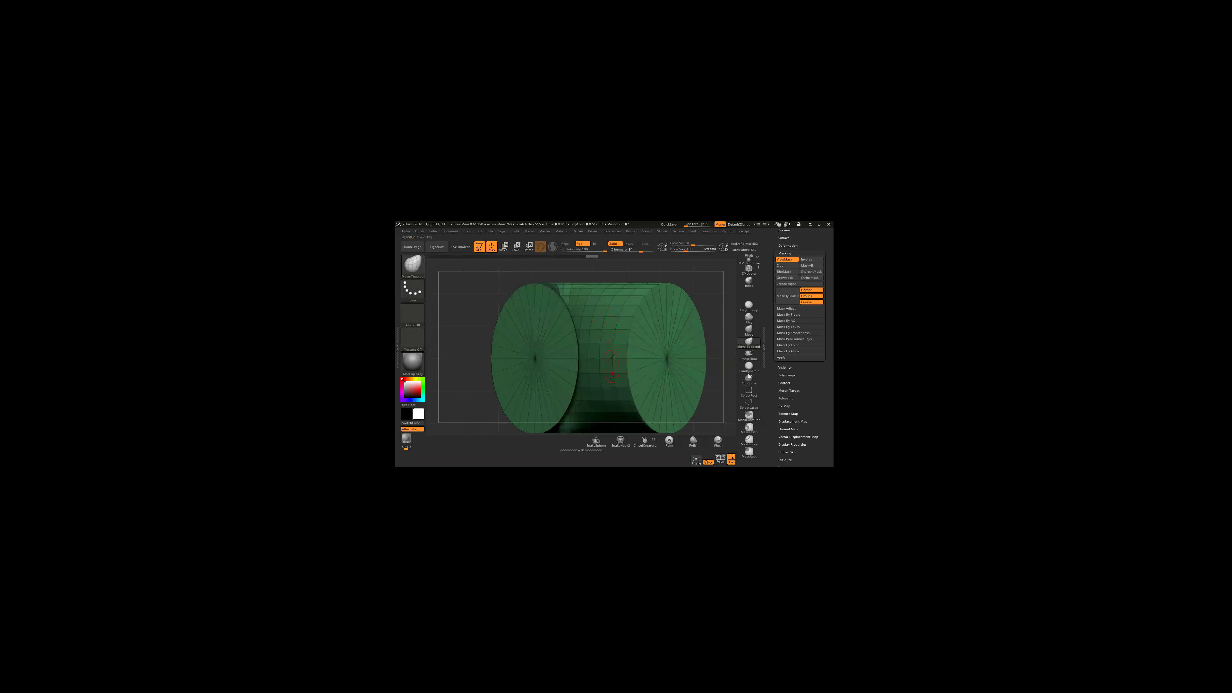
{"action": "key", "text": "ctrl+z"}
{"action": "key", "text": "ctrl+z"}
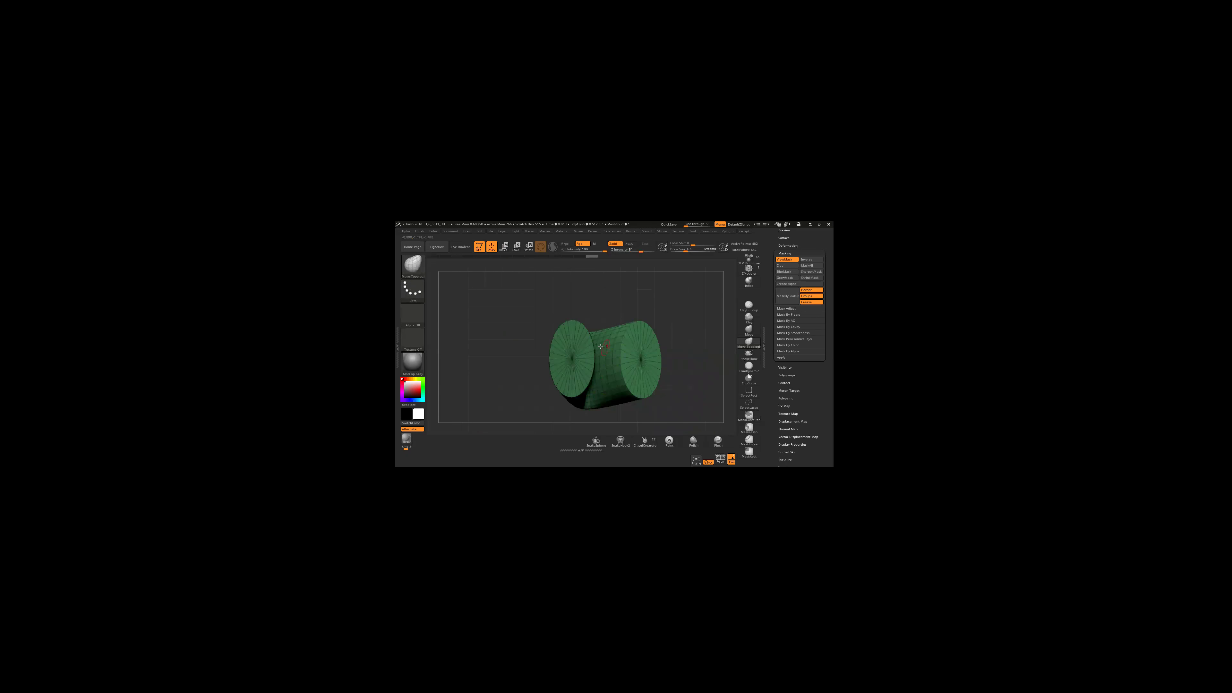
{"action": "key", "text": "ctrl+z"}
{"action": "key", "text": "ctrl+z"}
{"action": "mouse_move", "coordinate": [624, 338]}
{"action": "right_mouse_down", "text": "ctrl"}
{"action": "mouse_move", "coordinate": [633, 350]}
{"action": "mouse_move", "coordinate": [646, 341]}
{"action": "mouse_move", "coordinate": [596, 363]}
{"action": "right_mouse_up", "text": "ctrl"}
{"action": "key", "text": "ctrl"}
{"action": "key", "text": "ctrl+h"}
Step: Subdivide the cylinder with Ctrl+D and mask its right half
{"action": "key", "text": "ctrl+d"}
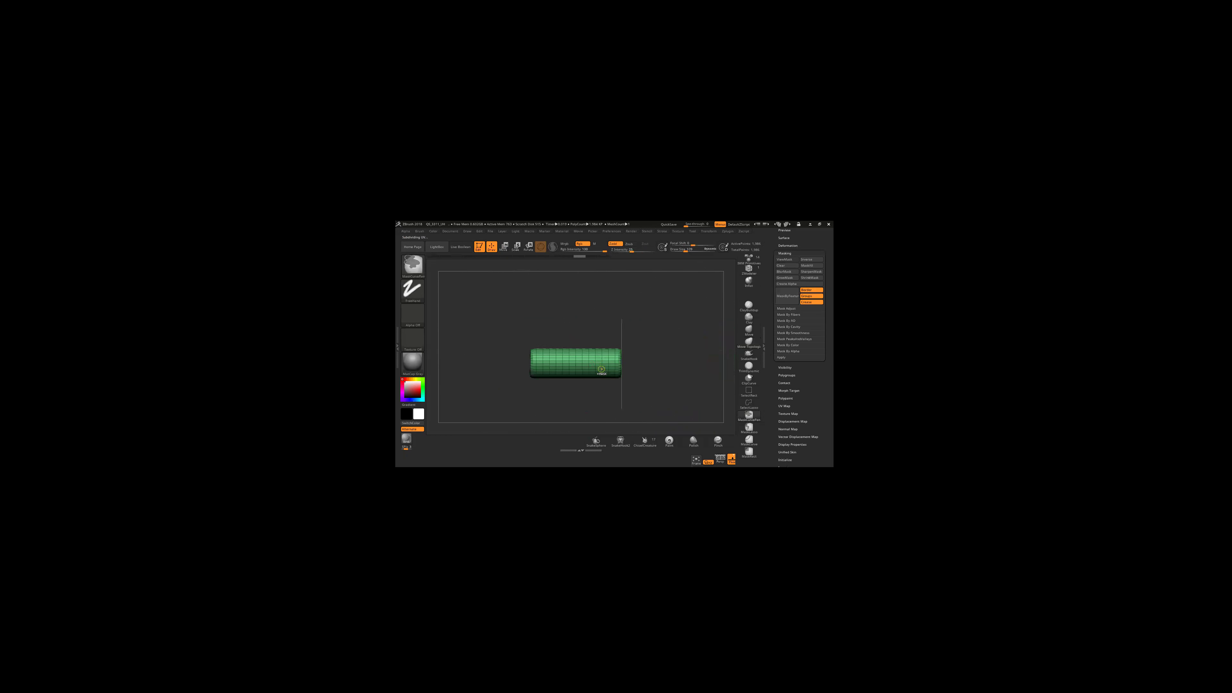
{"action": "mouse_move", "coordinate": [600, 367]}
{"action": "right_mouse_down", "text": "ctrl"}
{"action": "mouse_move", "coordinate": [628, 327]}
{"action": "mouse_move", "coordinate": [679, 296]}
{"action": "right_mouse_up", "text": "ctrl"}
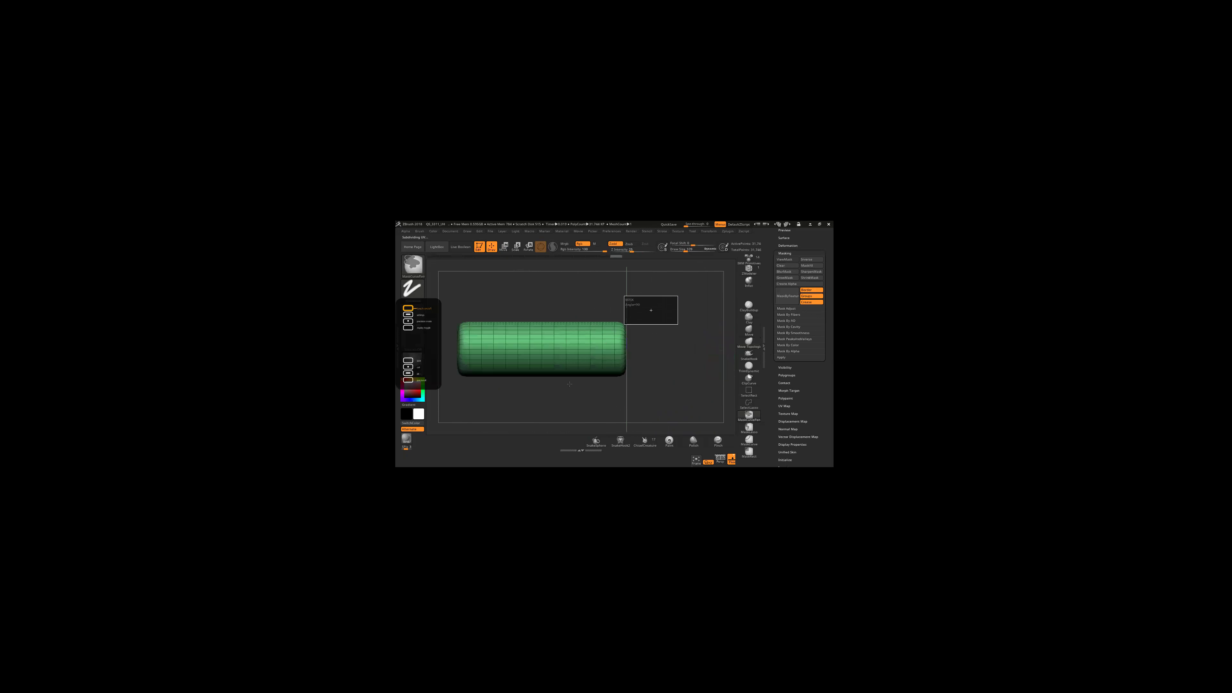
{"action": "left_click_drag", "start_coordinate": [681, 295], "coordinate": [541, 419], "text": "ctrl"}
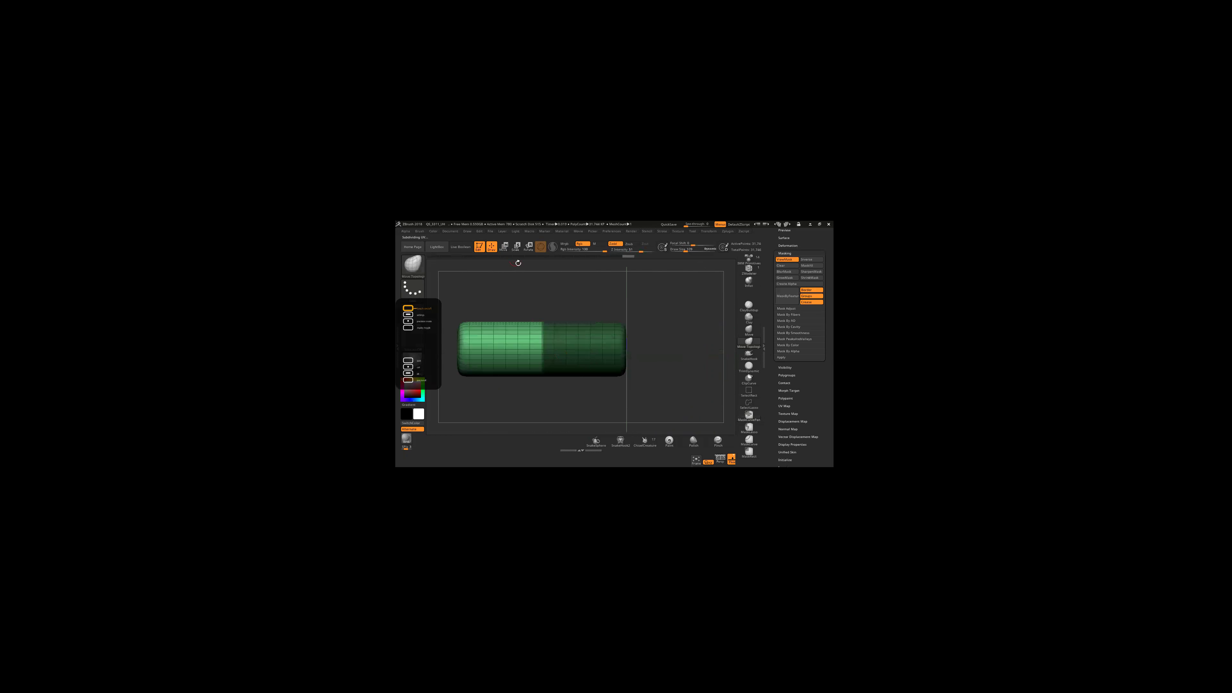
Step: Bend the unmasked left half 30 degrees with the gizmo and inspect the elbow
{"action": "left_click", "coordinate": [503, 246]}
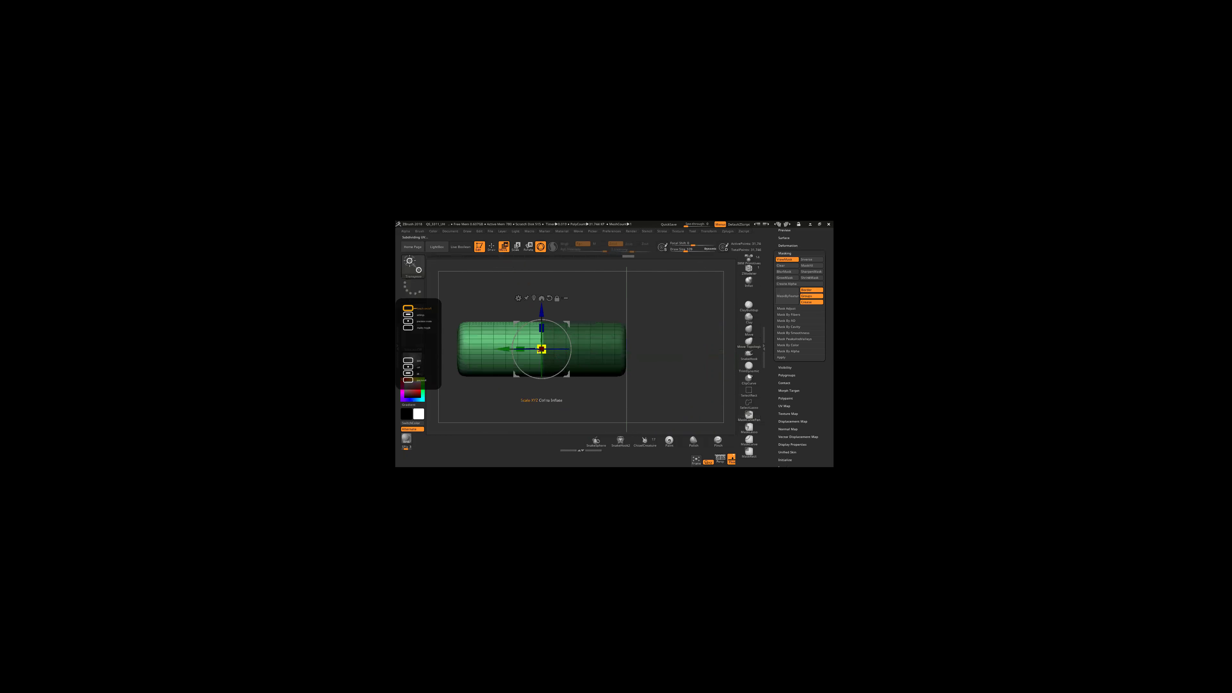
{"action": "left_click_drag", "start_coordinate": [540, 350], "coordinate": [597, 345]}
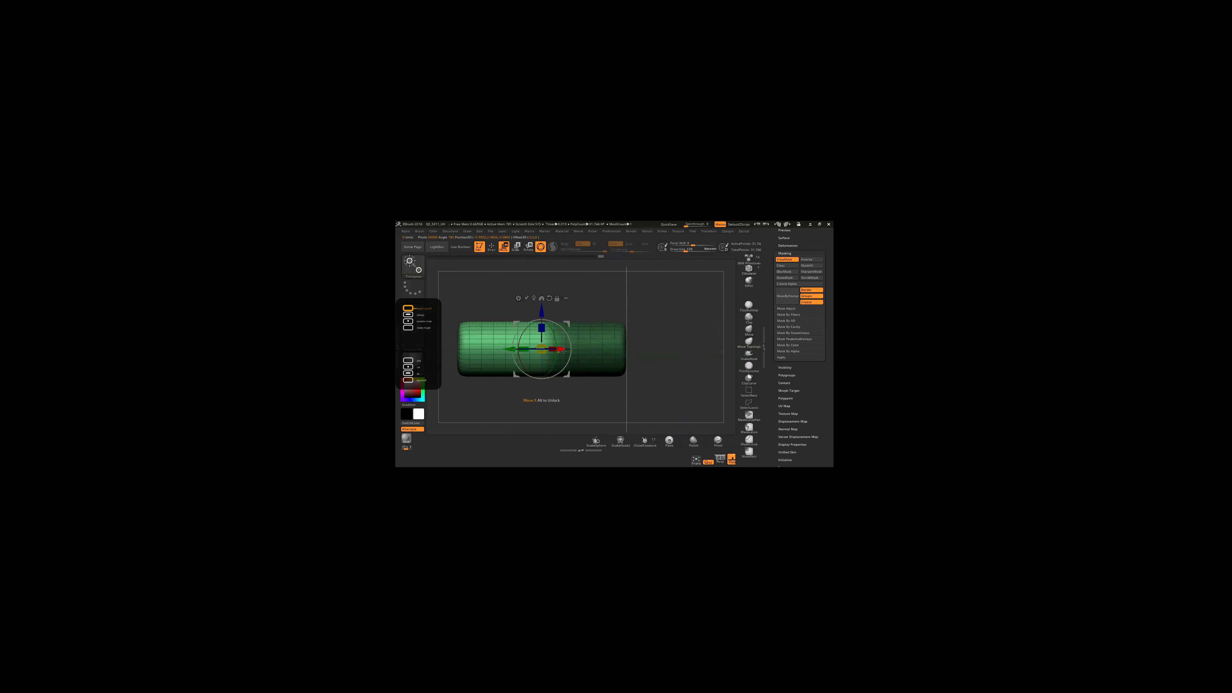
{"action": "left_click_drag", "start_coordinate": [542, 349], "coordinate": [601, 335]}
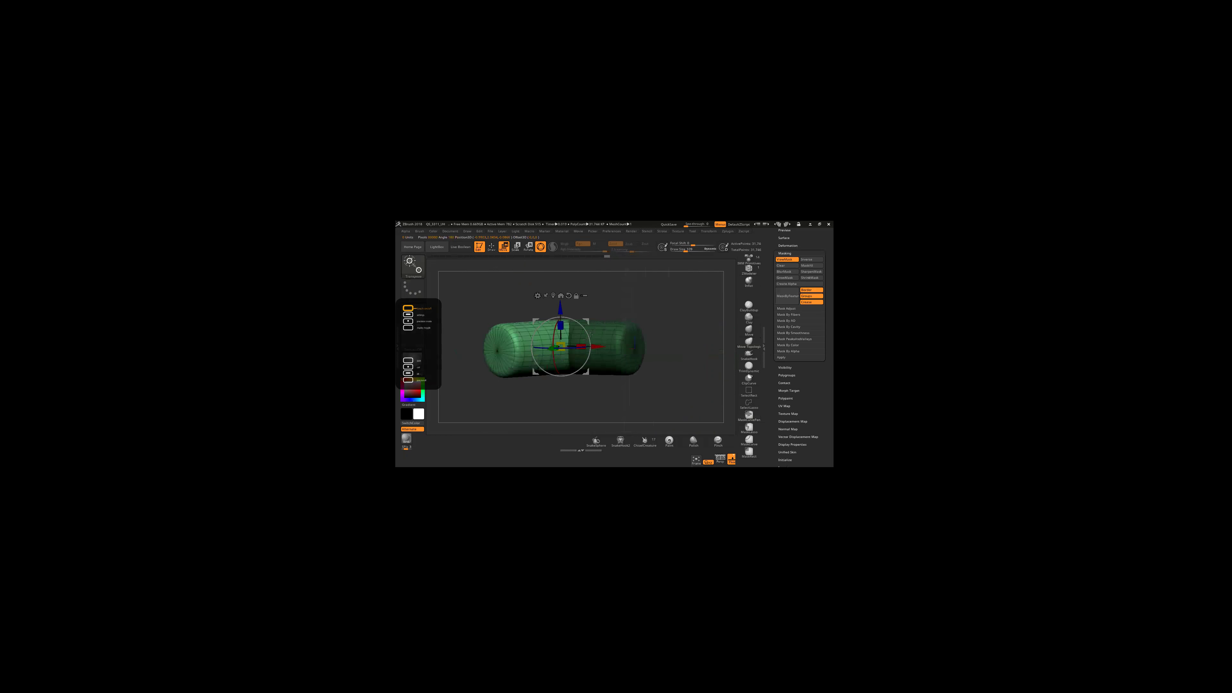
{"action": "right_click_drag", "start_coordinate": [601, 335], "coordinate": [571, 348], "text": "alt"}
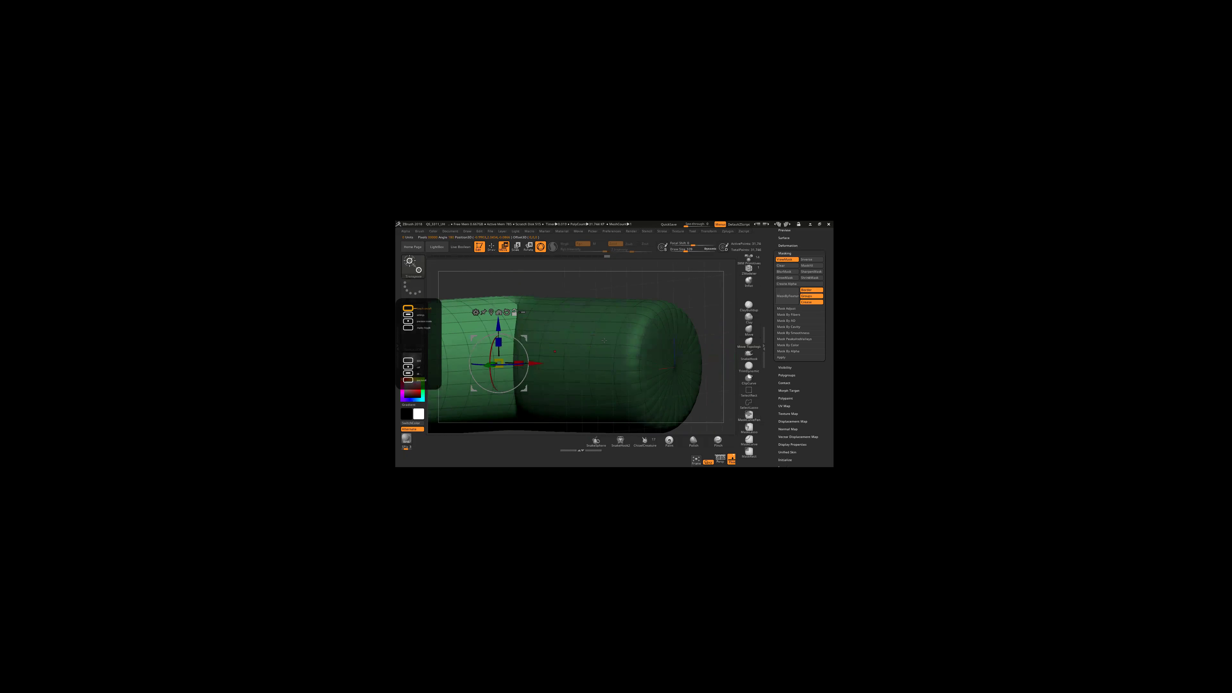
{"action": "key", "text": "f"}
{"action": "left_click", "coordinate": [490, 249]}
{"action": "mouse_move", "coordinate": [543, 410]}
{"action": "left_mouse_down"}
{"action": "mouse_move", "coordinate": [490, 369]}
{"action": "mouse_move", "coordinate": [597, 345]}
{"action": "left_mouse_up"}
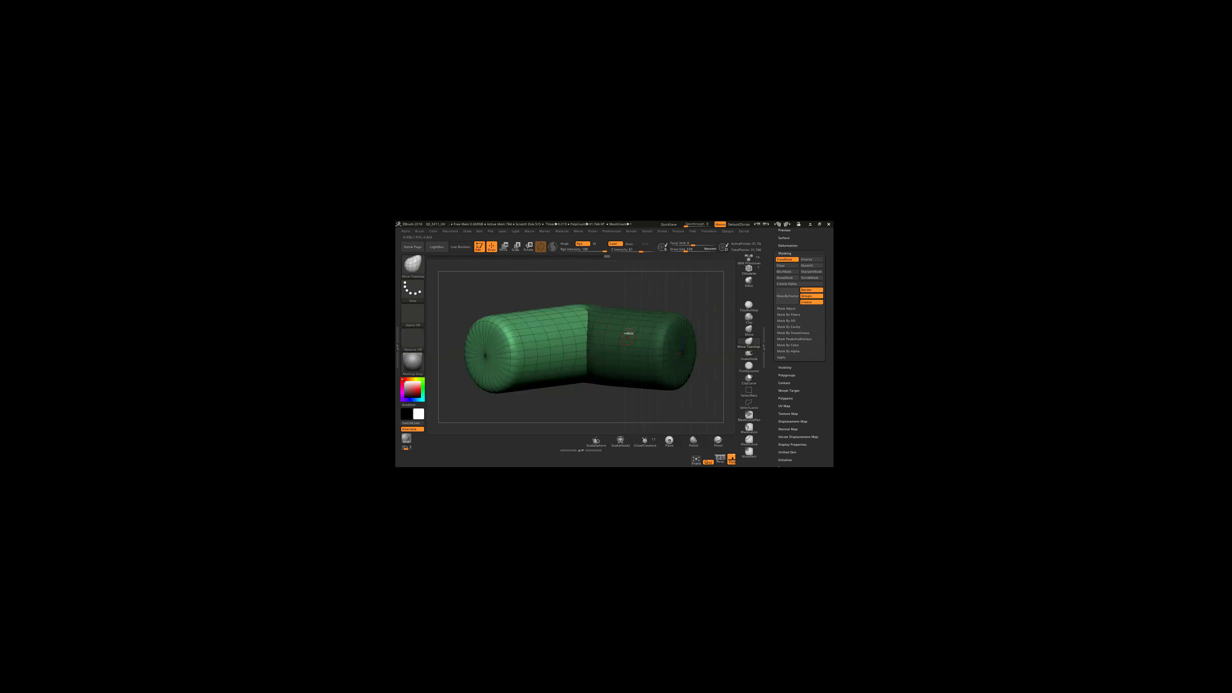
{"action": "right_click_drag", "start_coordinate": [629, 333], "coordinate": [617, 336]}
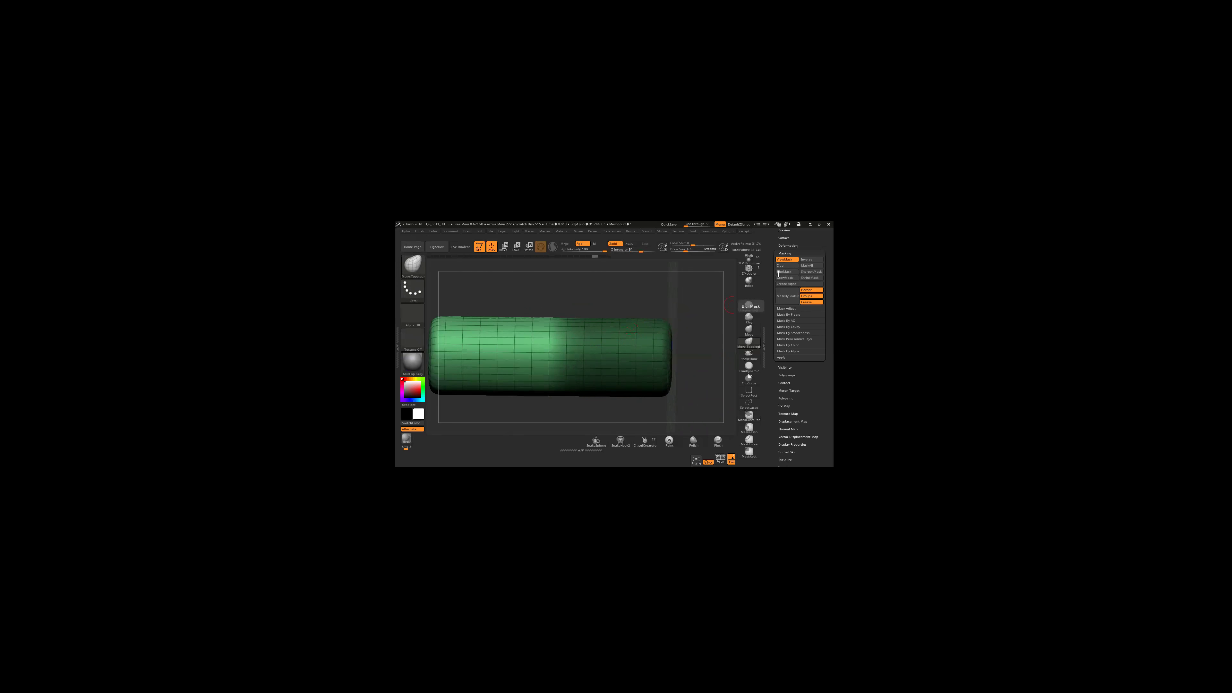
Step: Clear the earlier mask and draw a new mask over the cylinder's right part
{"action": "key", "text": "ctrl"}
{"action": "left_click", "coordinate": [786, 274]}
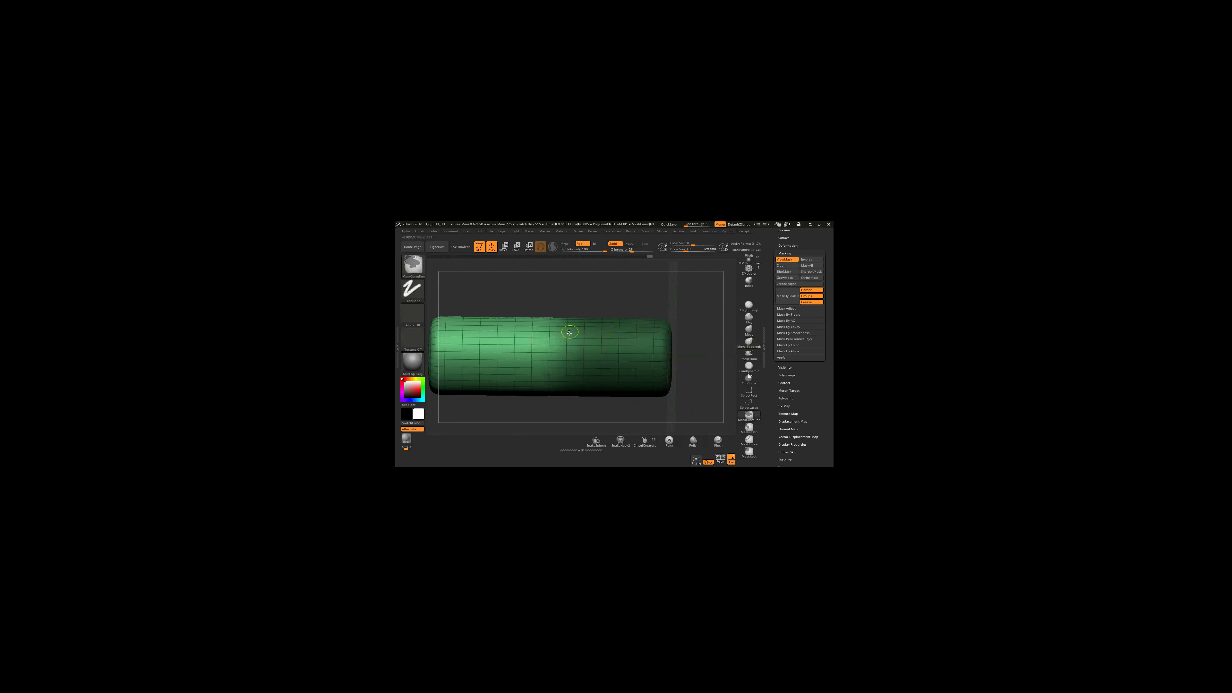
{"action": "left_click_drag", "start_coordinate": [535, 345], "coordinate": [655, 312], "text": "ctrl"}
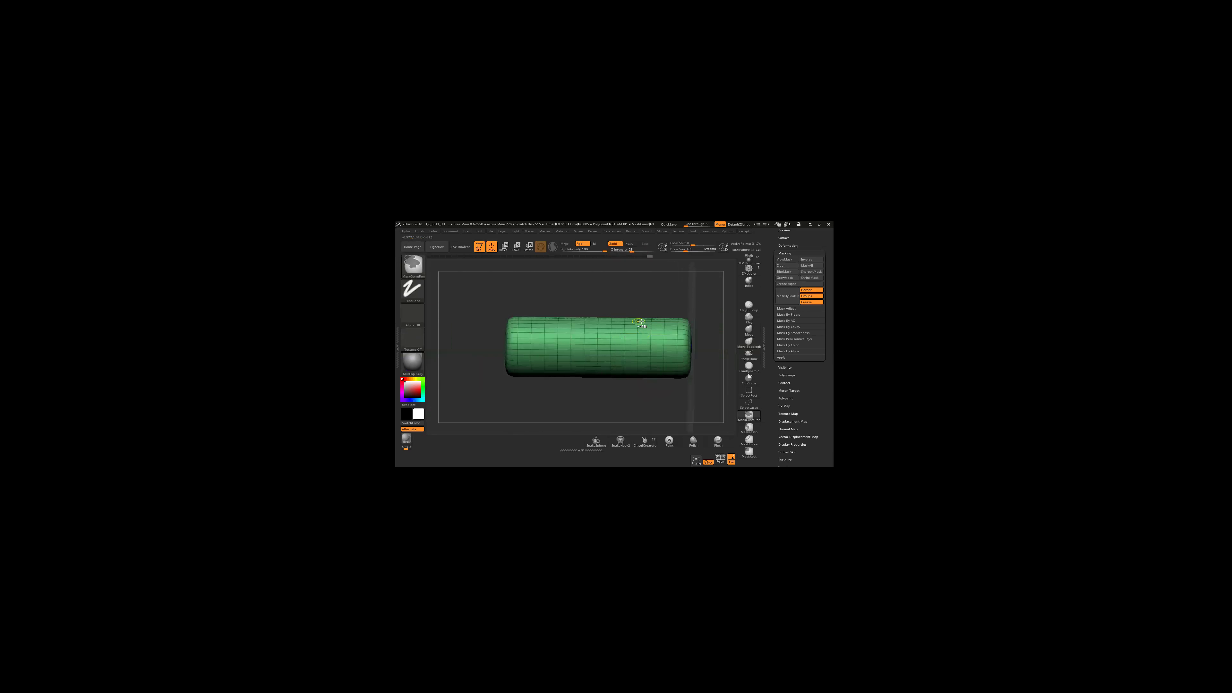
{"action": "key", "text": "f"}
{"action": "mouse_move", "coordinate": [709, 277]}
{"action": "left_mouse_down", "text": "ctrl"}
{"action": "mouse_move", "coordinate": [585, 421]}
{"action": "mouse_move", "coordinate": [561, 403]}
{"action": "mouse_move", "coordinate": [606, 343]}
{"action": "left_mouse_up", "text": "ctrl"}
Step: Reframe the view and realign the gizmo along the cylinder, then return to sculpt mode
{"action": "key", "text": "b"}
{"action": "key", "text": "m"}
{"action": "key", "text": "t"}
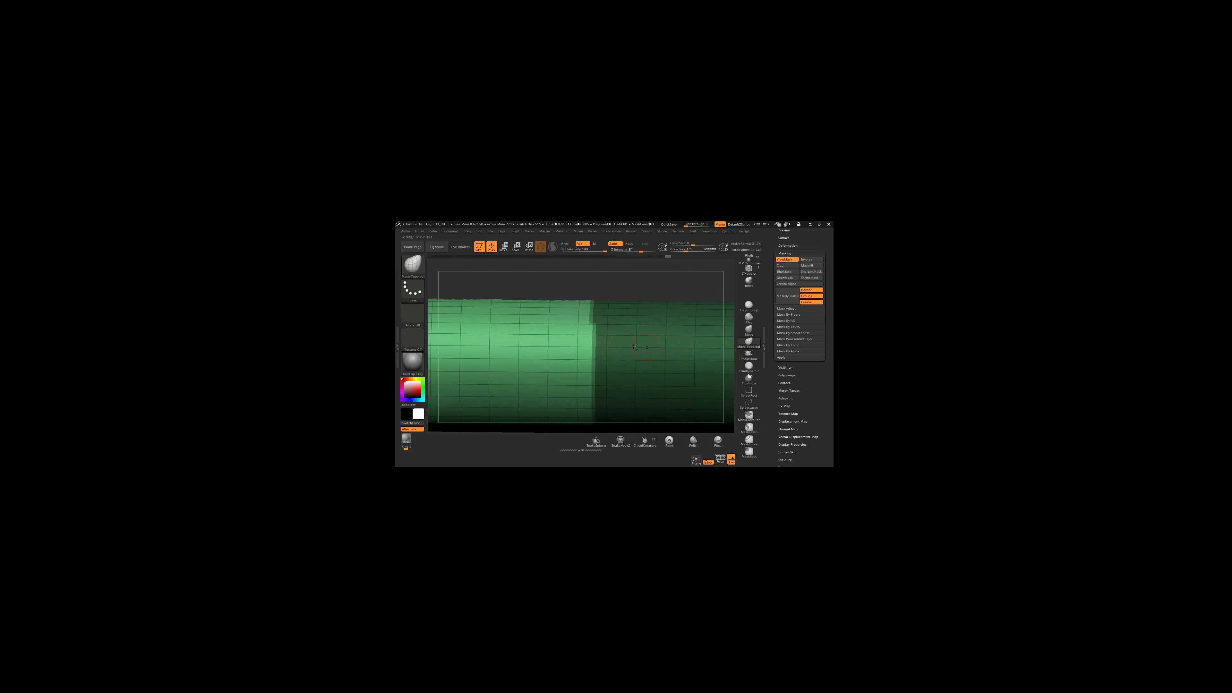
{"action": "right_click_drag", "start_coordinate": [633, 347], "coordinate": [620, 345]}
{"action": "scroll", "coordinate": [618, 347], "scroll_direction": "down", "scroll_amount": 2}
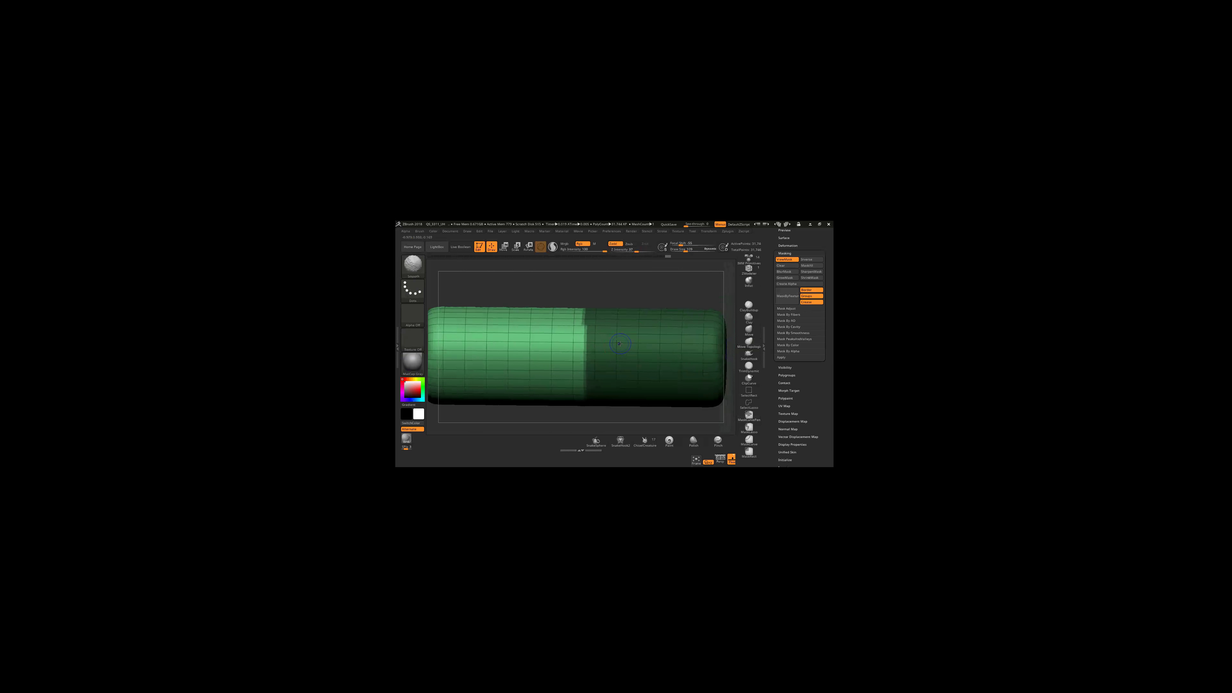
{"action": "key", "text": "w"}
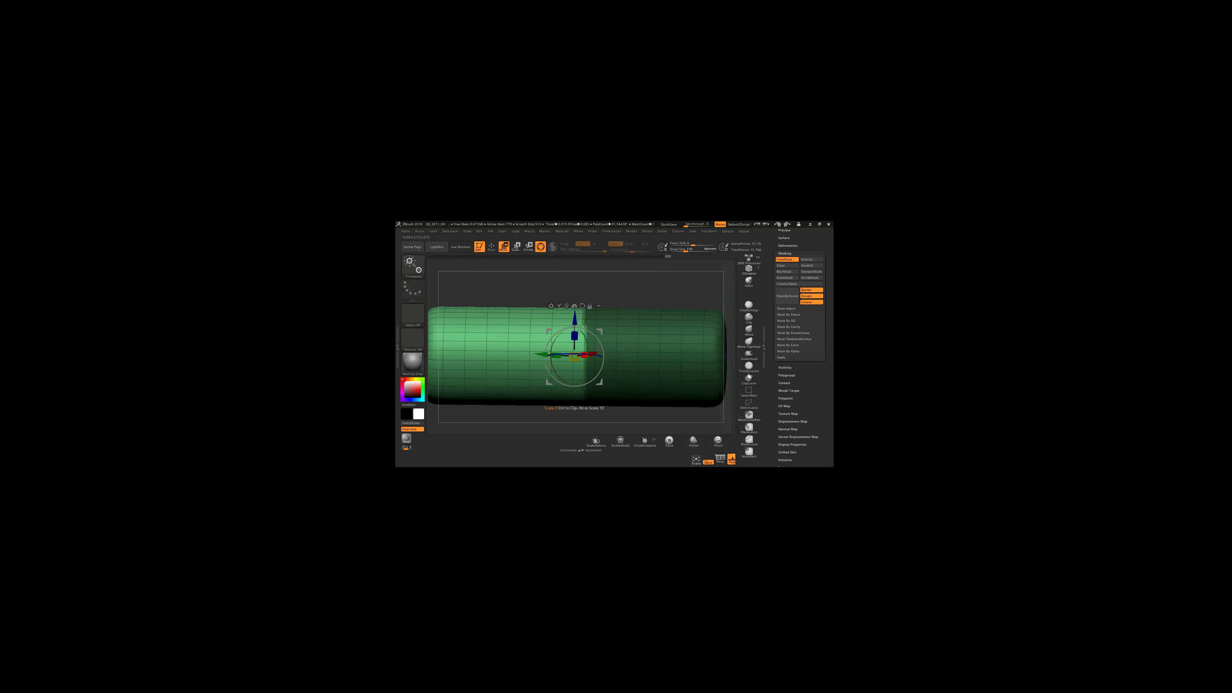
{"action": "left_click", "coordinate": [623, 341]}
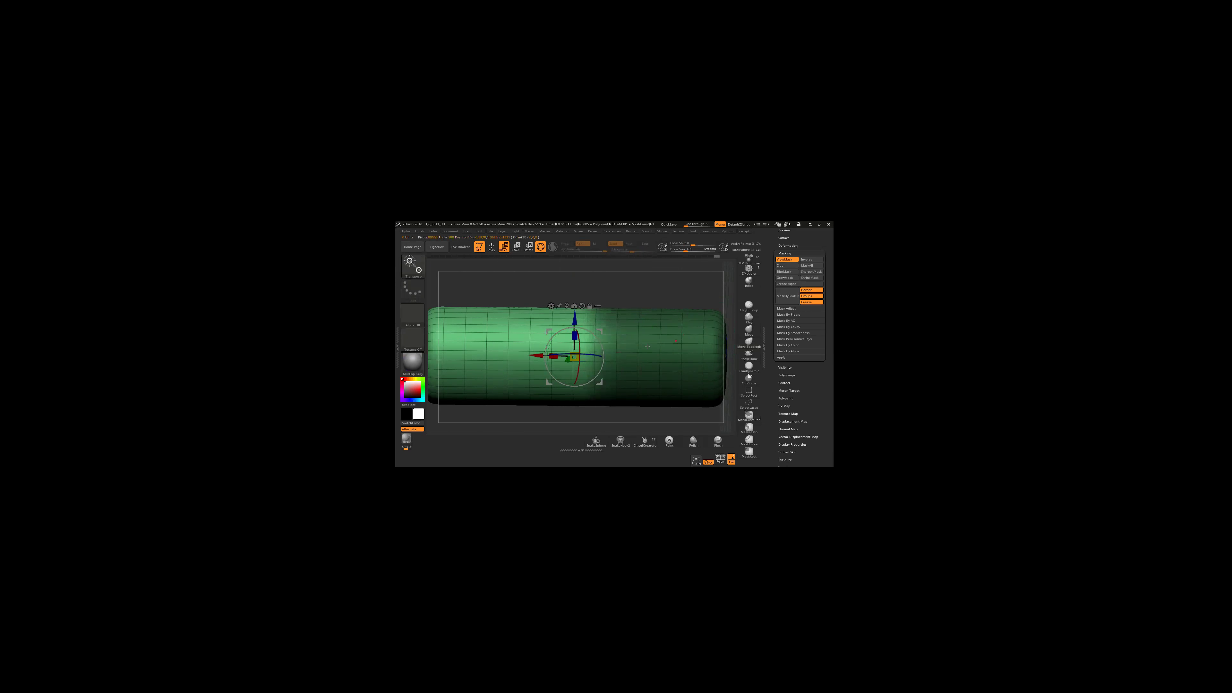
{"action": "left_click", "coordinate": [491, 246]}
{"action": "left_click", "coordinate": [749, 341]}
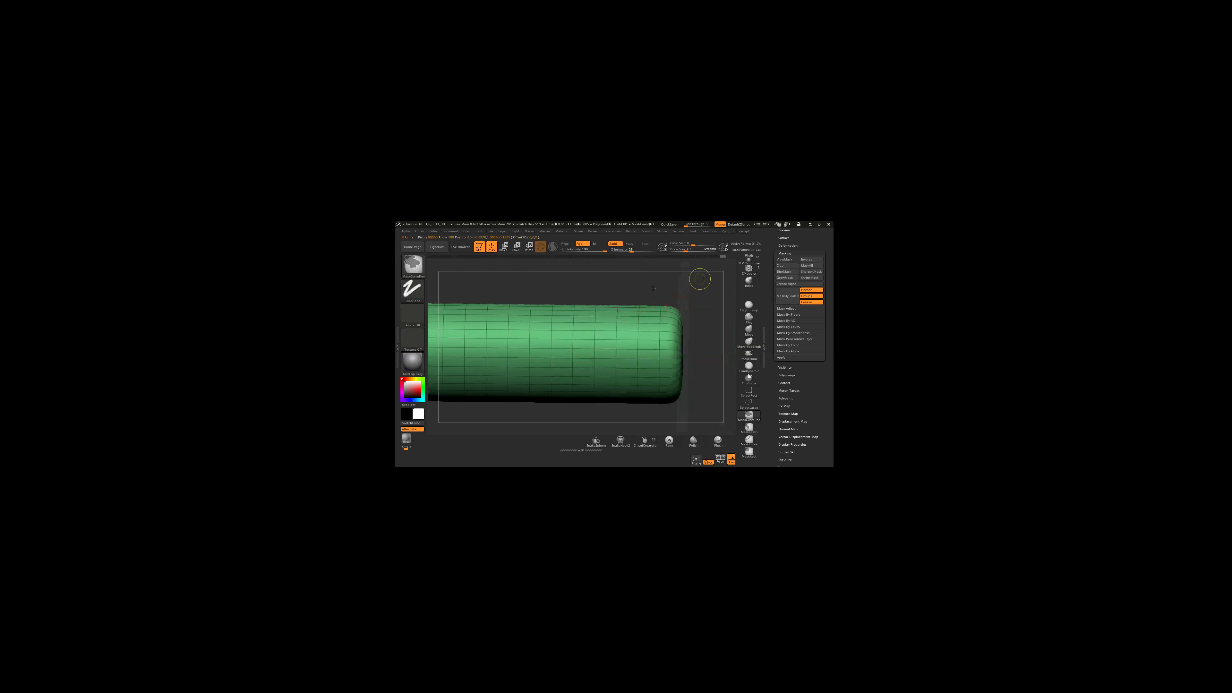
Step: Re-mask the right part of the cylinder and apply BlurMask three times for a soft edge
{"action": "left_click_drag", "start_coordinate": [702, 277], "coordinate": [500, 415], "text": "ctrl"}
{"action": "left_click", "coordinate": [787, 272]}
{"action": "left_click", "coordinate": [789, 275]}
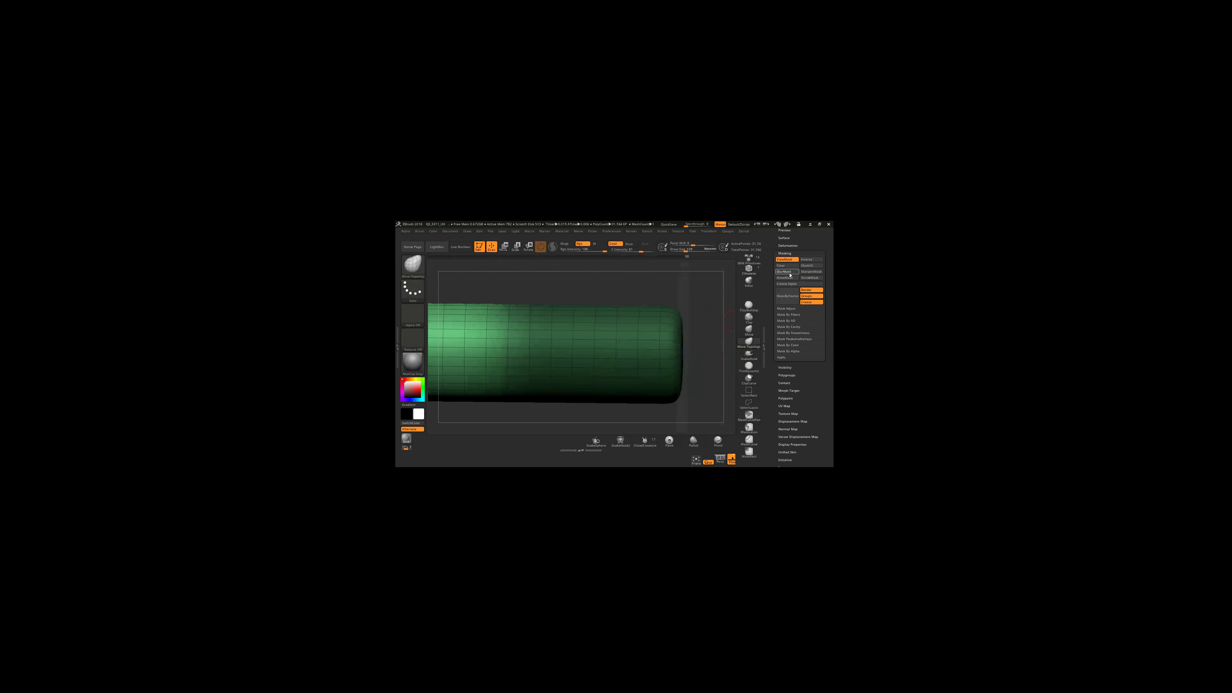
{"action": "left_click", "coordinate": [791, 274]}
Step: Rotate the unmasked end with the gizmo to bend the cylinder near its middle
{"action": "key", "text": "f"}
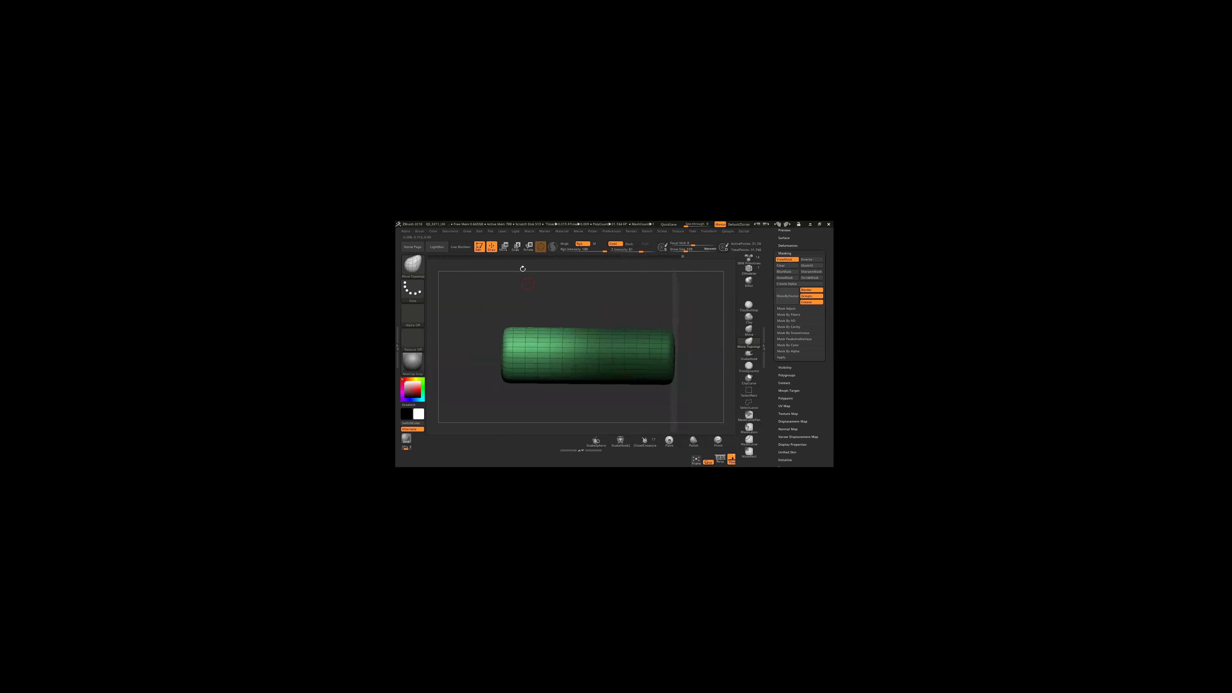
{"action": "key", "text": "w"}
{"action": "mouse_move", "coordinate": [578, 352]}
{"action": "left_mouse_down"}
{"action": "mouse_move", "coordinate": [675, 370]}
{"action": "mouse_move", "coordinate": [658, 388]}
{"action": "mouse_move", "coordinate": [531, 350]}
{"action": "left_mouse_up"}
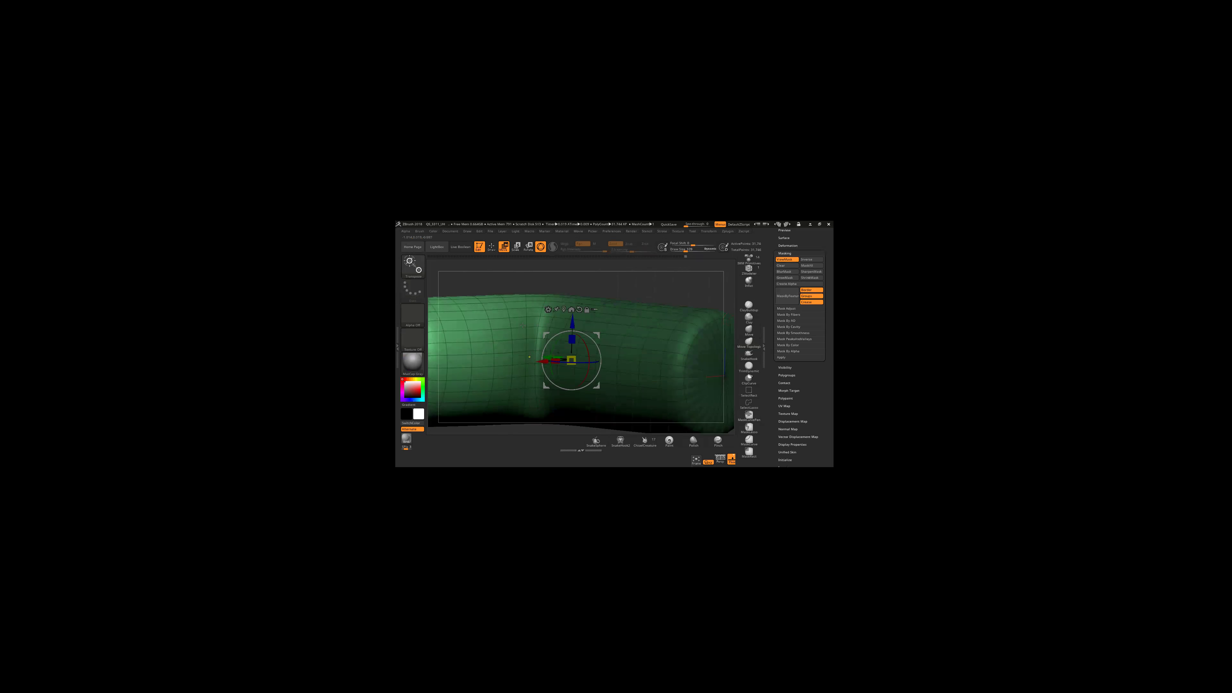
{"action": "key", "text": "f"}
{"action": "mouse_move", "coordinate": [533, 367]}
{"action": "right_mouse_down"}
{"action": "mouse_move", "coordinate": [526, 350]}
{"action": "mouse_move", "coordinate": [610, 371]}
{"action": "mouse_move", "coordinate": [499, 298]}
{"action": "right_mouse_up"}
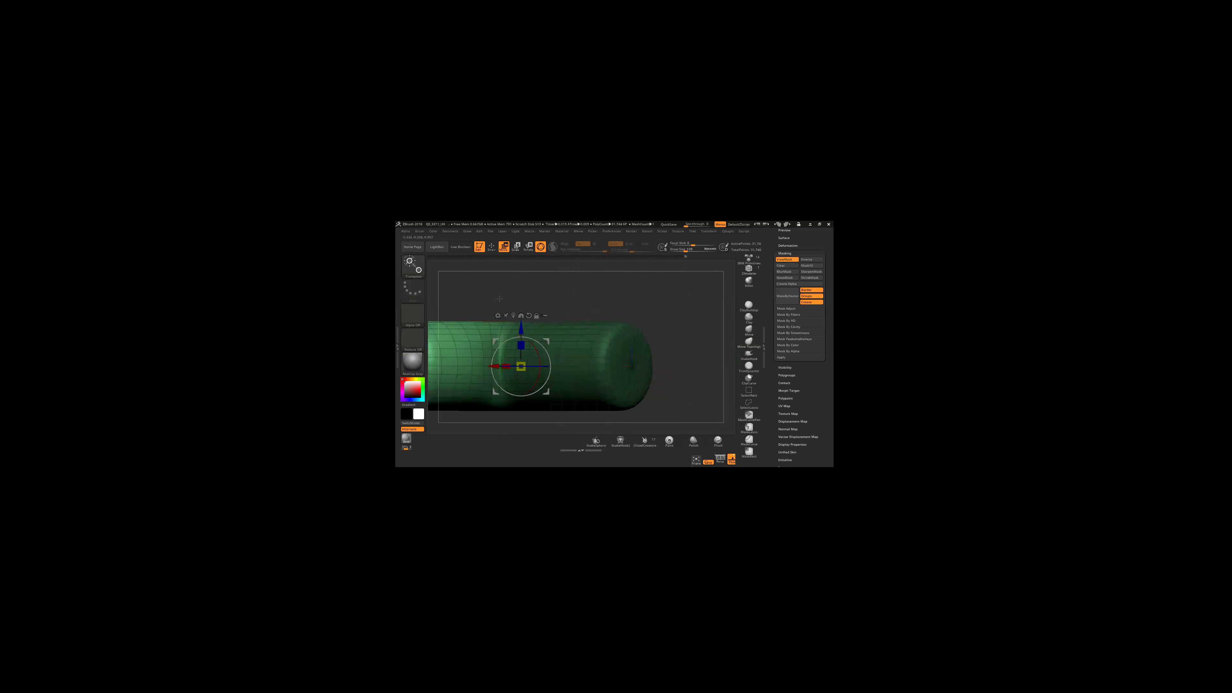
Step: Sharpen the mask, make the right section a yellow polygroup, and clear the mask
{"action": "key", "text": "q"}
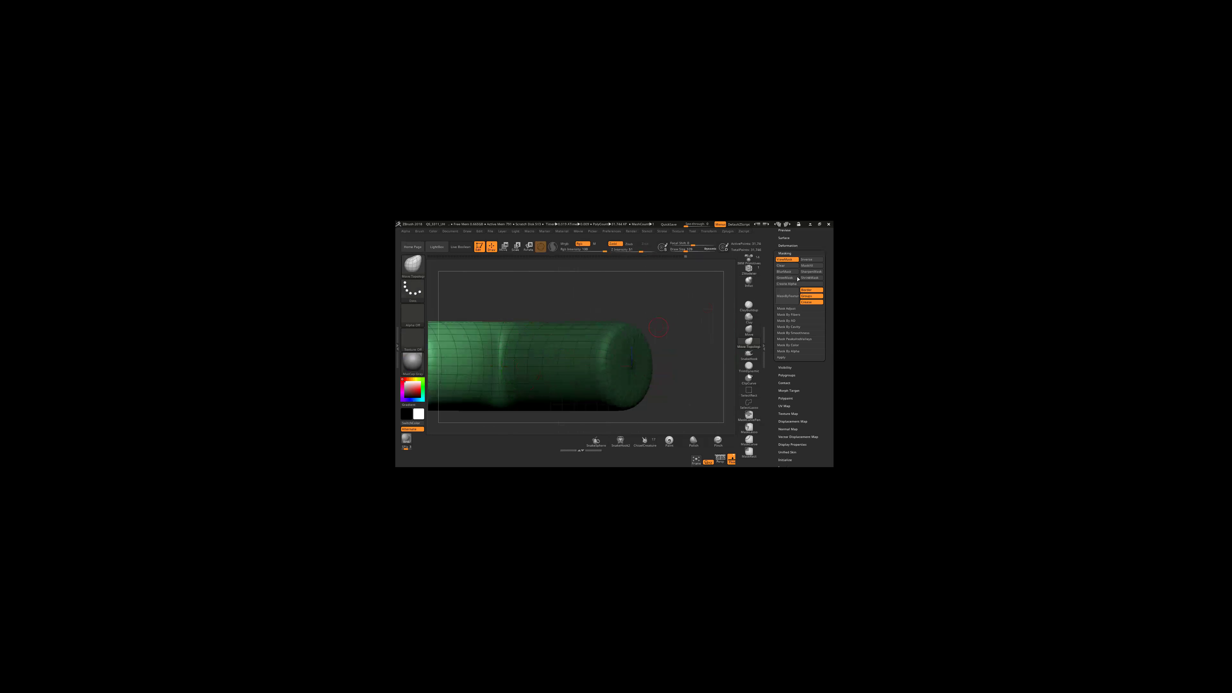
{"action": "right_click_drag", "start_coordinate": [577, 368], "coordinate": [600, 345], "text": "alt"}
{"action": "left_click", "coordinate": [811, 272]}
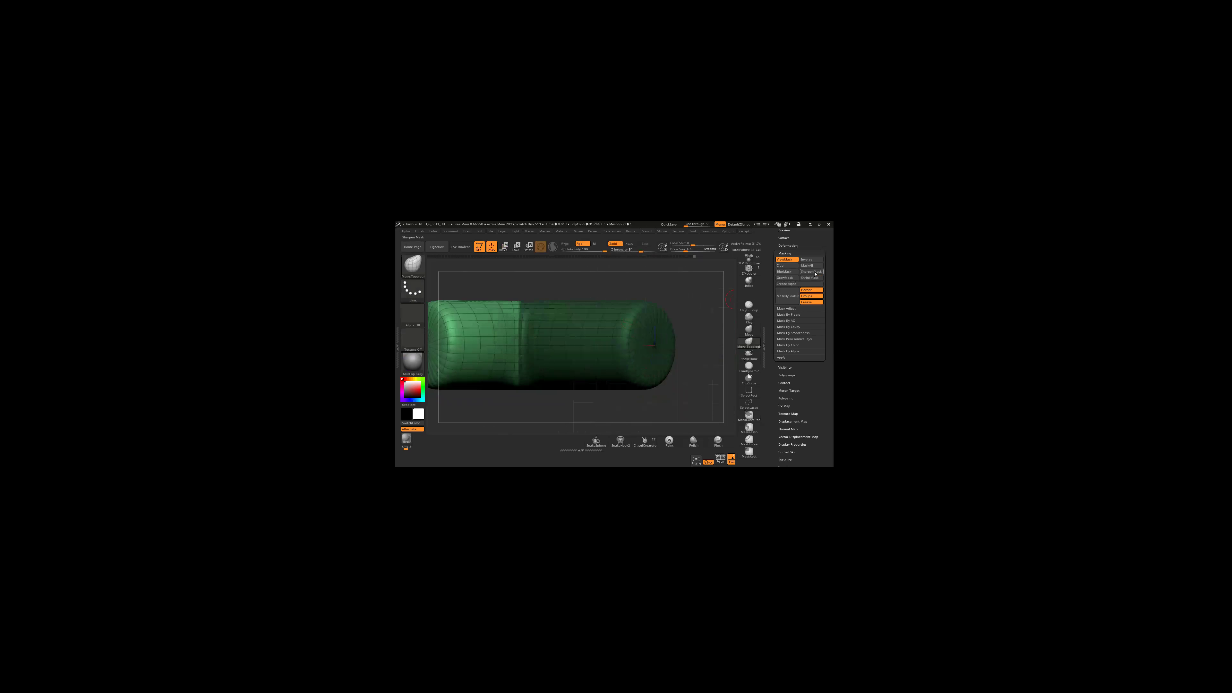
{"action": "mouse_move", "coordinate": [652, 349]}
{"action": "right_mouse_down", "text": "ctrl"}
{"action": "mouse_move", "coordinate": [611, 326]}
{"action": "mouse_move", "coordinate": [581, 346]}
{"action": "mouse_move", "coordinate": [694, 330]}
{"action": "right_mouse_up", "text": "ctrl"}
{"action": "key", "text": "ctrl"}
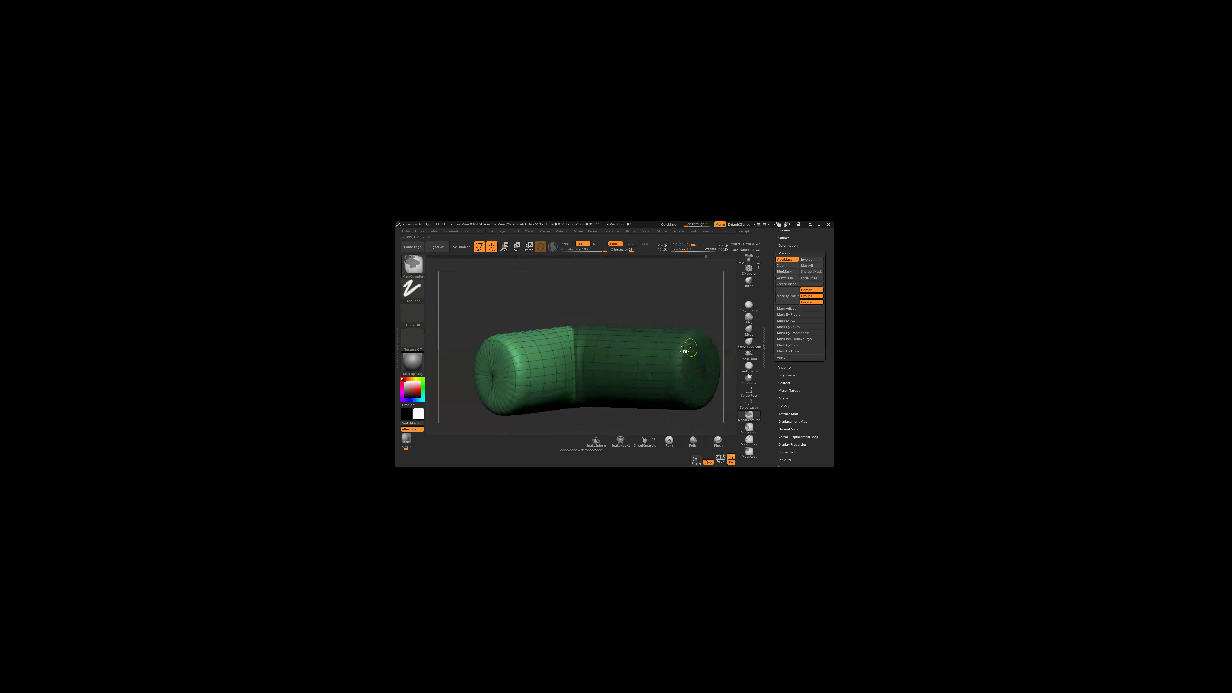
{"action": "mouse_move", "coordinate": [712, 304]}
{"action": "left_mouse_down", "text": "ctrl"}
{"action": "mouse_move", "coordinate": [659, 339]}
{"action": "mouse_move", "coordinate": [629, 394]}
{"action": "left_mouse_up", "text": "ctrl"}
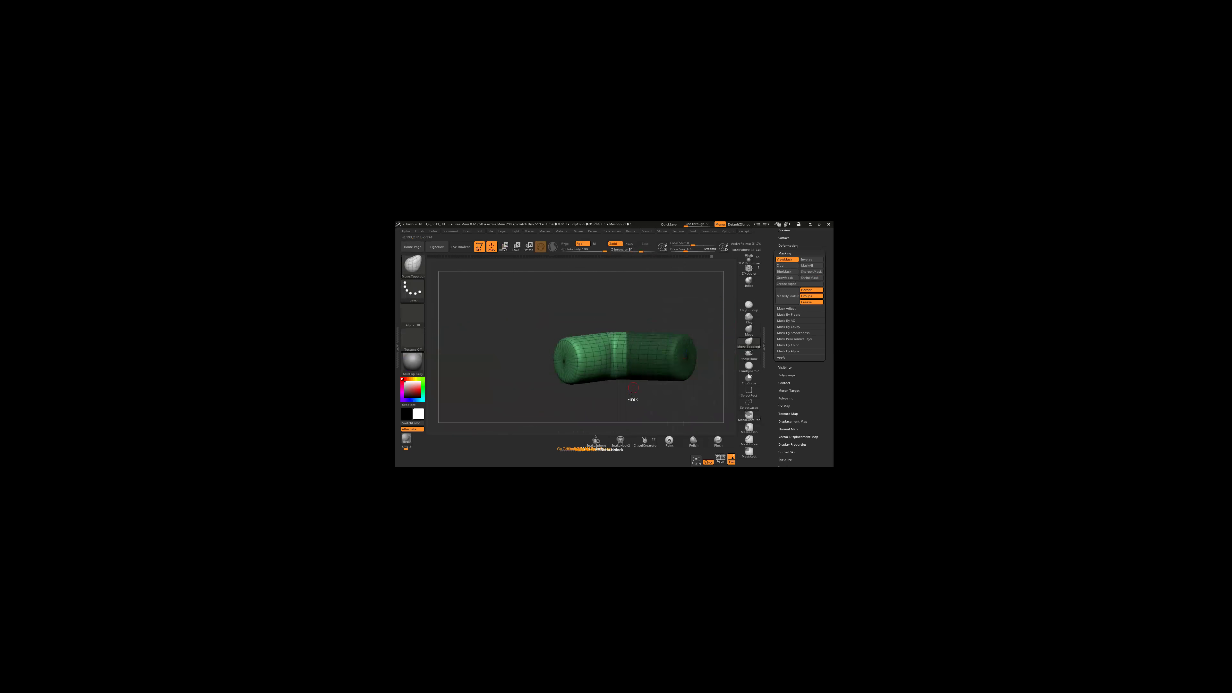
{"action": "key", "text": "space"}
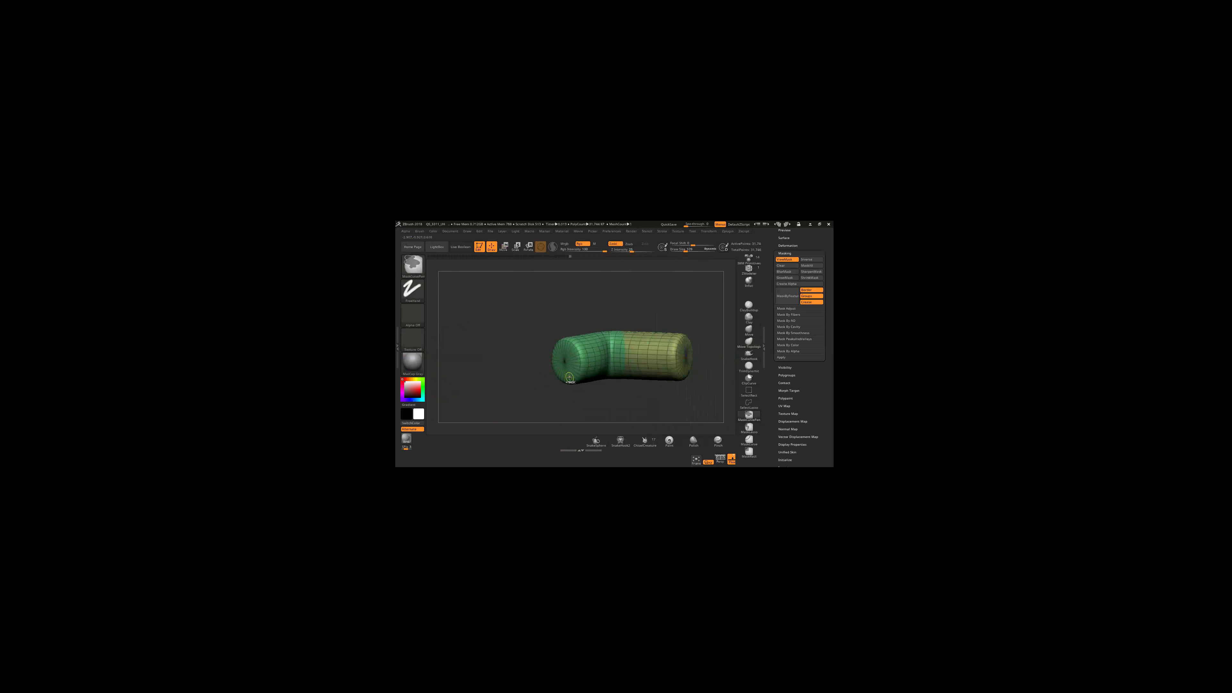
Step: Hide the green polygroup so only the yellow right section shows, then orbit to inspect it
{"action": "left_click_drag", "start_coordinate": [572, 388], "coordinate": [631, 357]}
{"action": "key", "text": "ctrl+shift"}
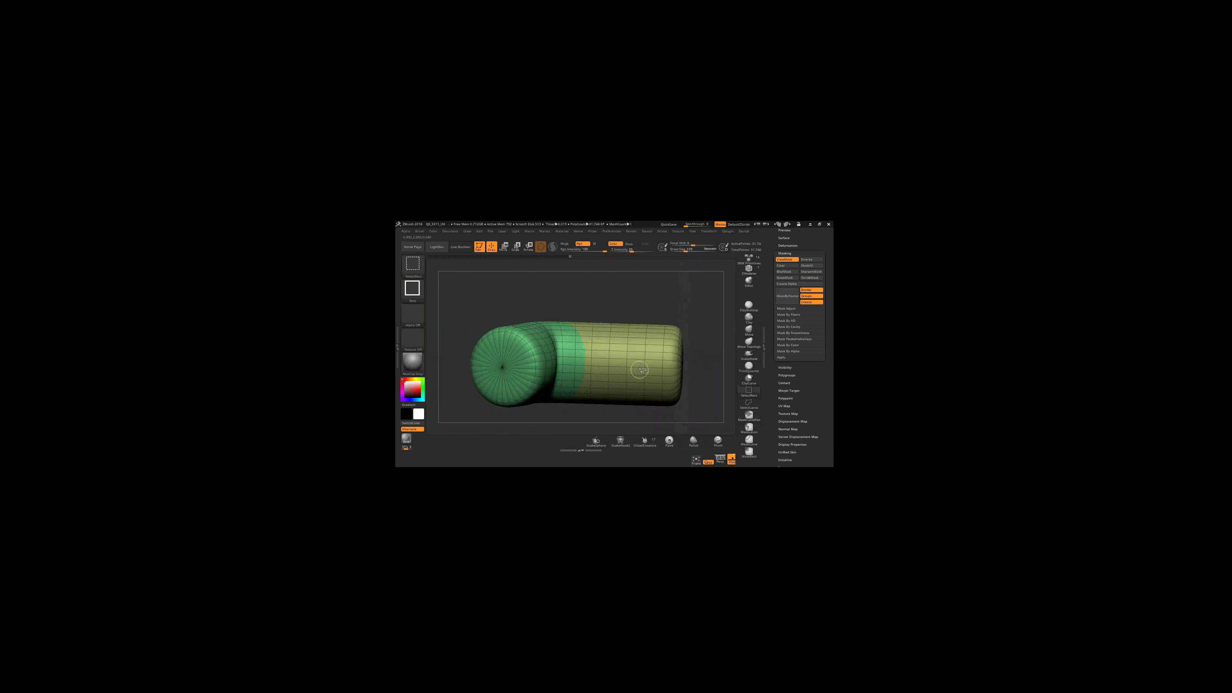
{"action": "left_click_drag", "start_coordinate": [661, 316], "coordinate": [627, 345]}
{"action": "left_click", "coordinate": [627, 345], "text": "ctrl+shift"}
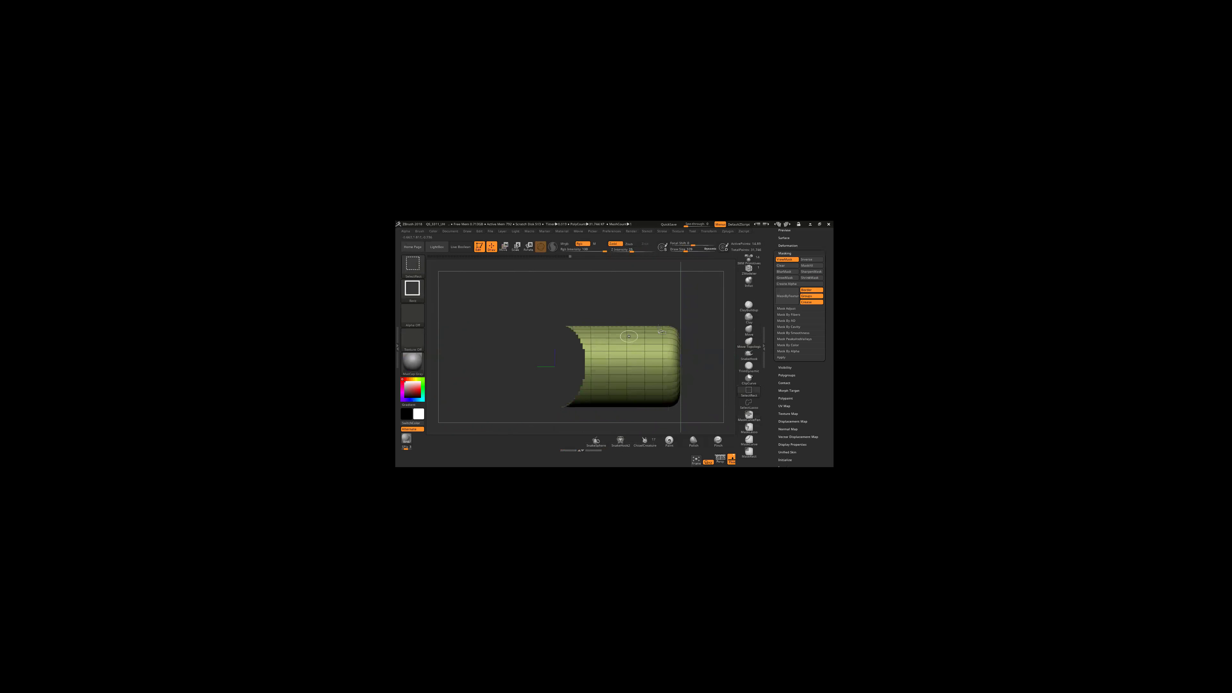
{"action": "left_click_drag", "start_coordinate": [647, 312], "coordinate": [642, 357]}
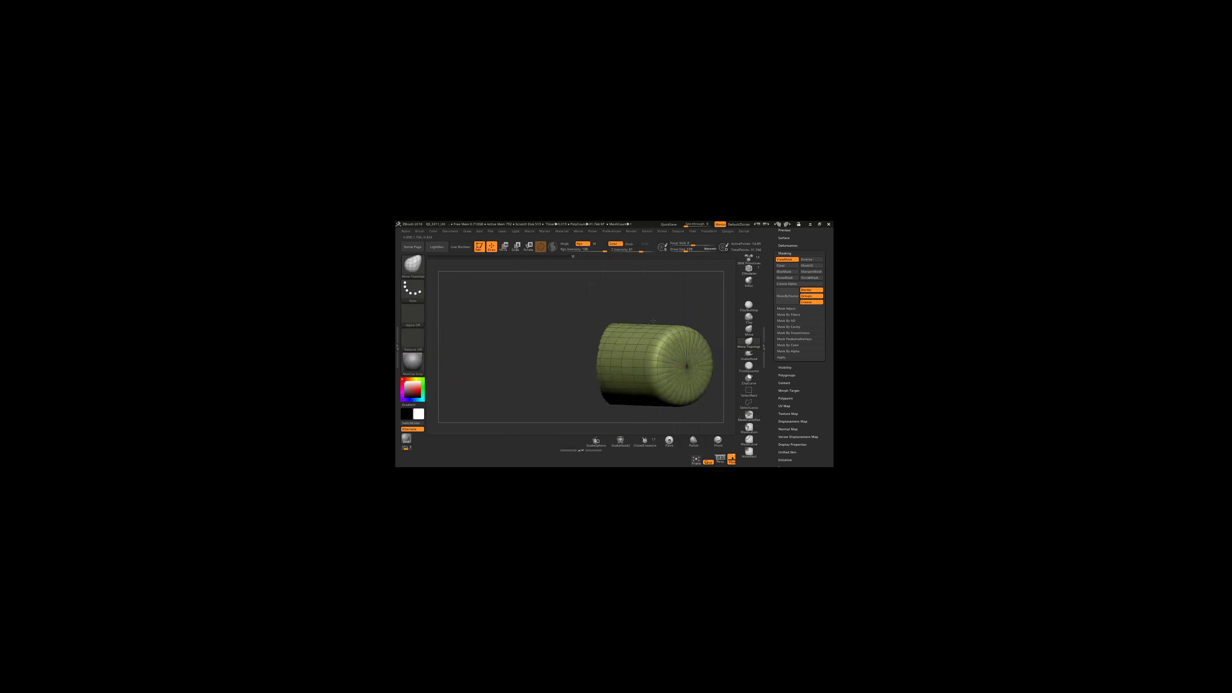
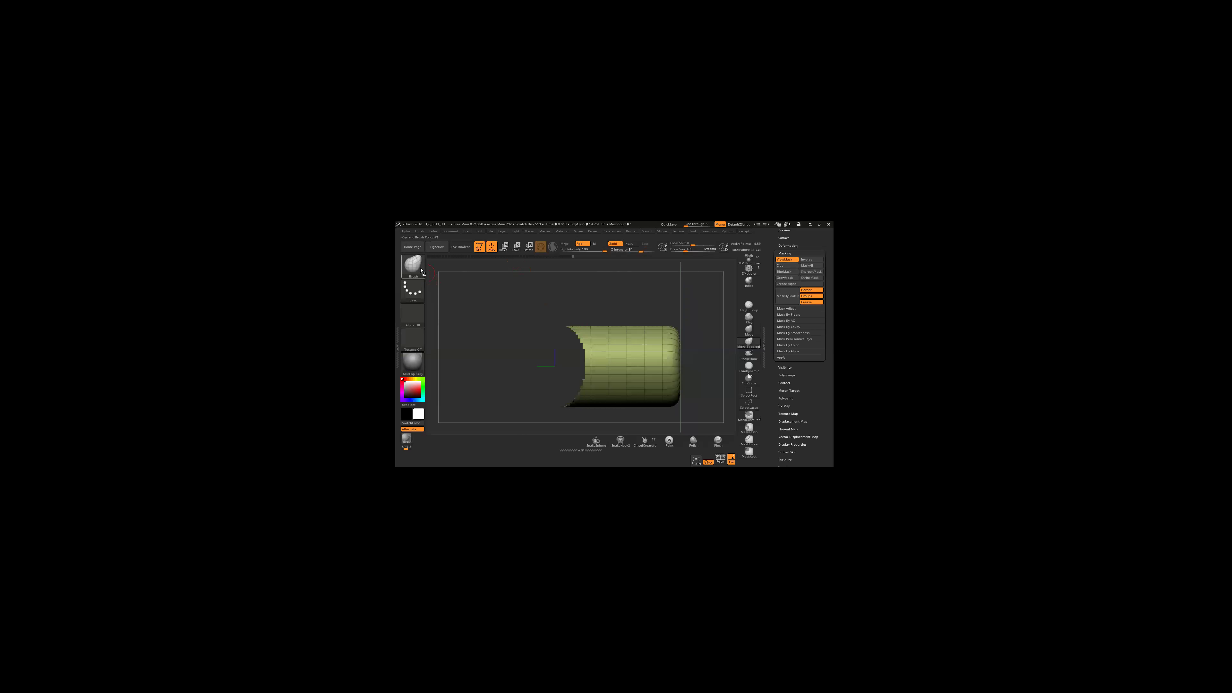
Step: Switch to the ZModeler brush and unhide the full cylinder
{"action": "key", "text": "b"}
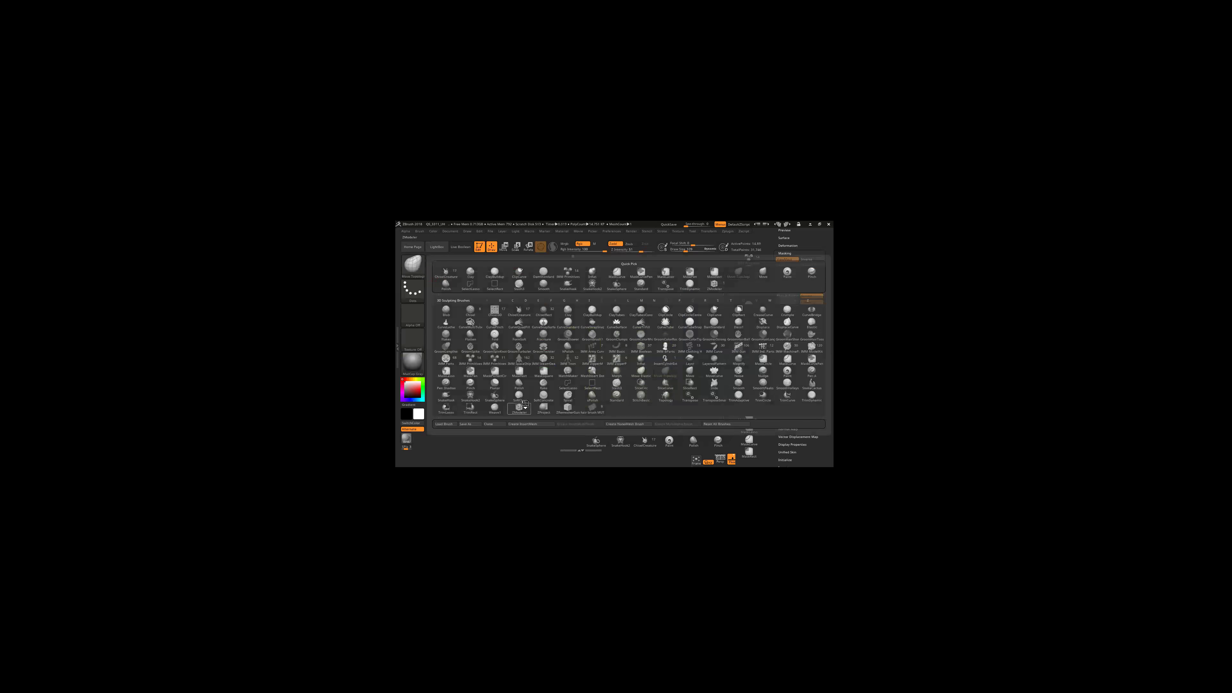
{"action": "key", "text": "z"}
{"action": "key", "text": "m"}
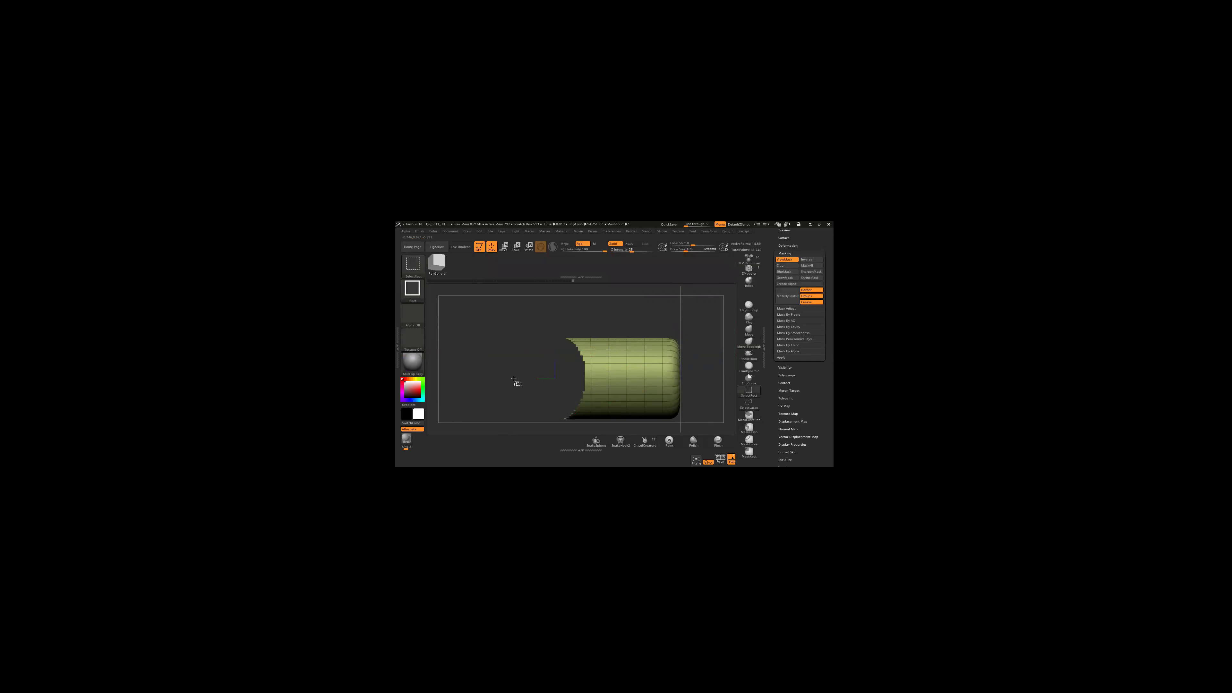
{"action": "left_click", "coordinate": [515, 382], "text": "ctrl+shift"}
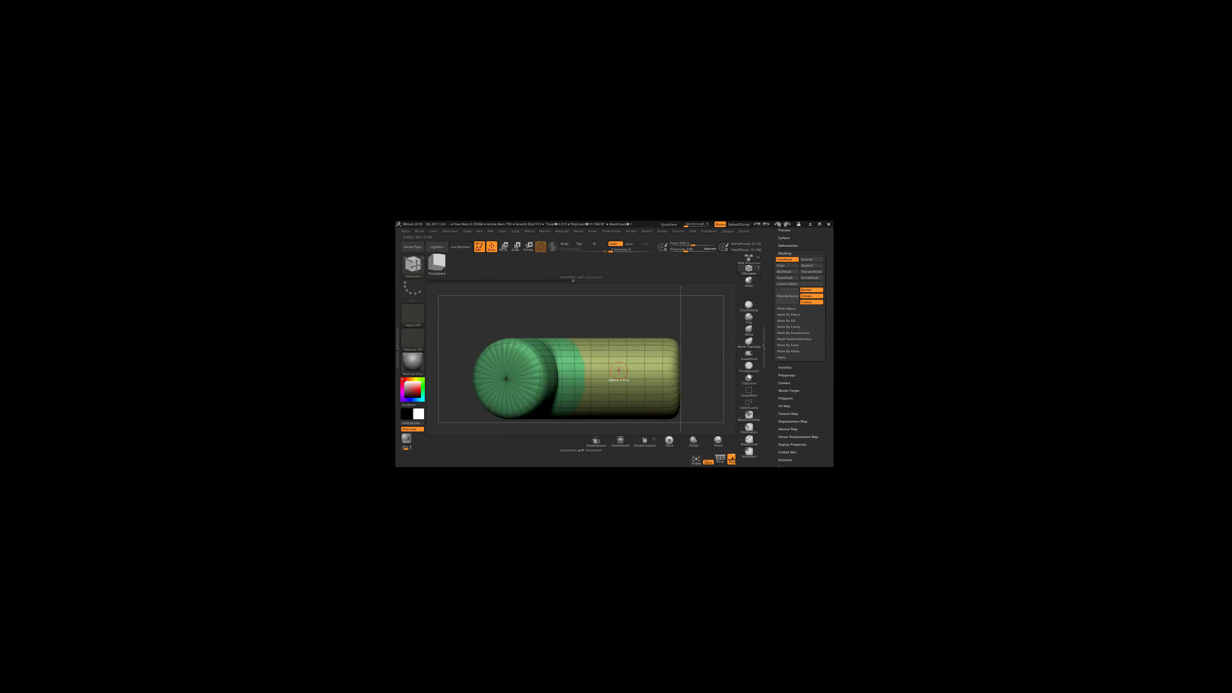
Step: Set the ZModeler polygon action target to Polygroup All and try it on the cylinder
{"action": "key", "text": "space"}
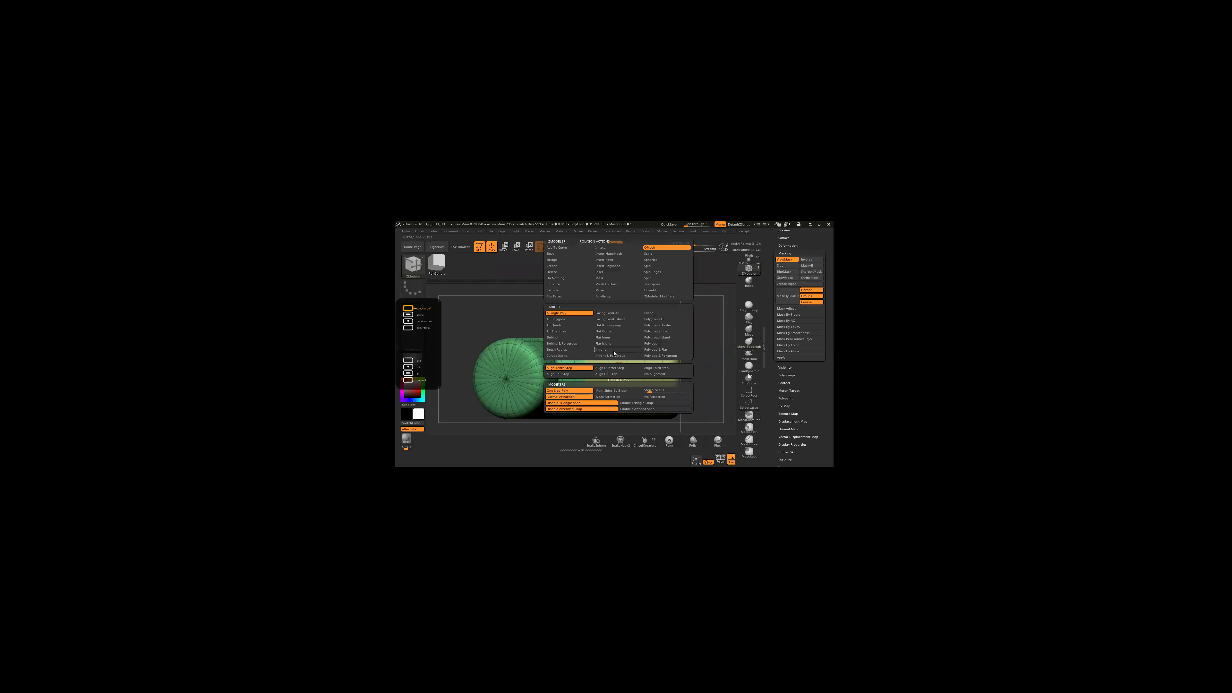
{"action": "left_click", "coordinate": [664, 319]}
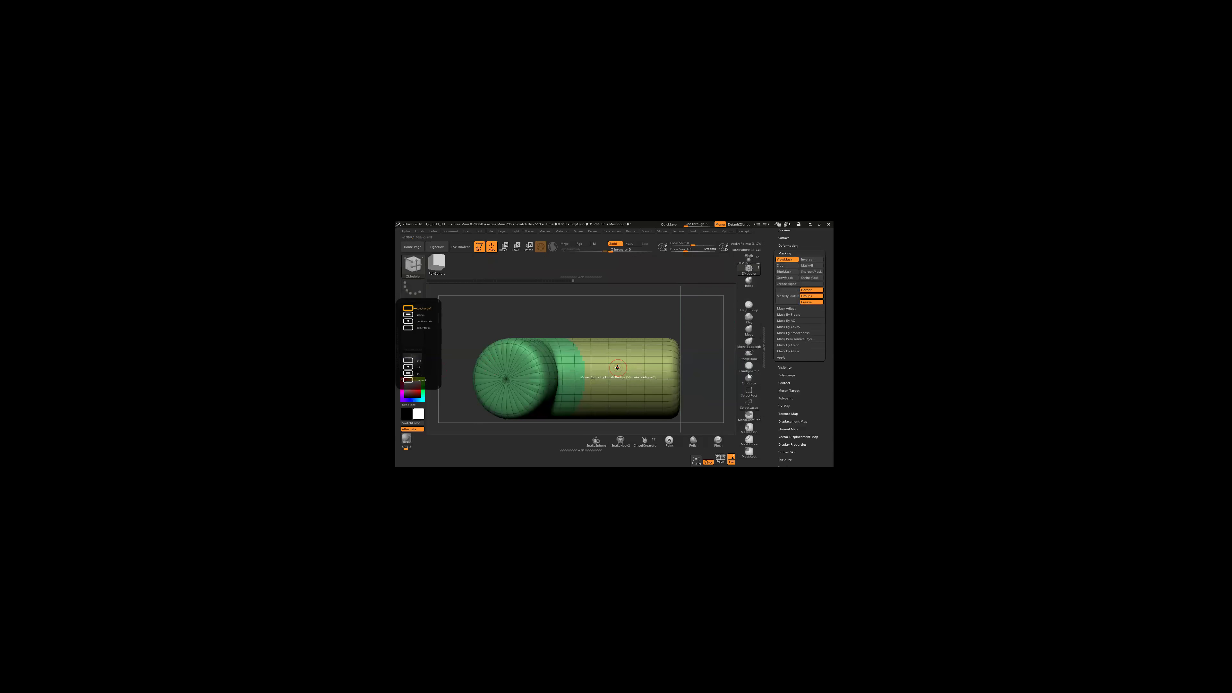
{"action": "left_click", "coordinate": [618, 367]}
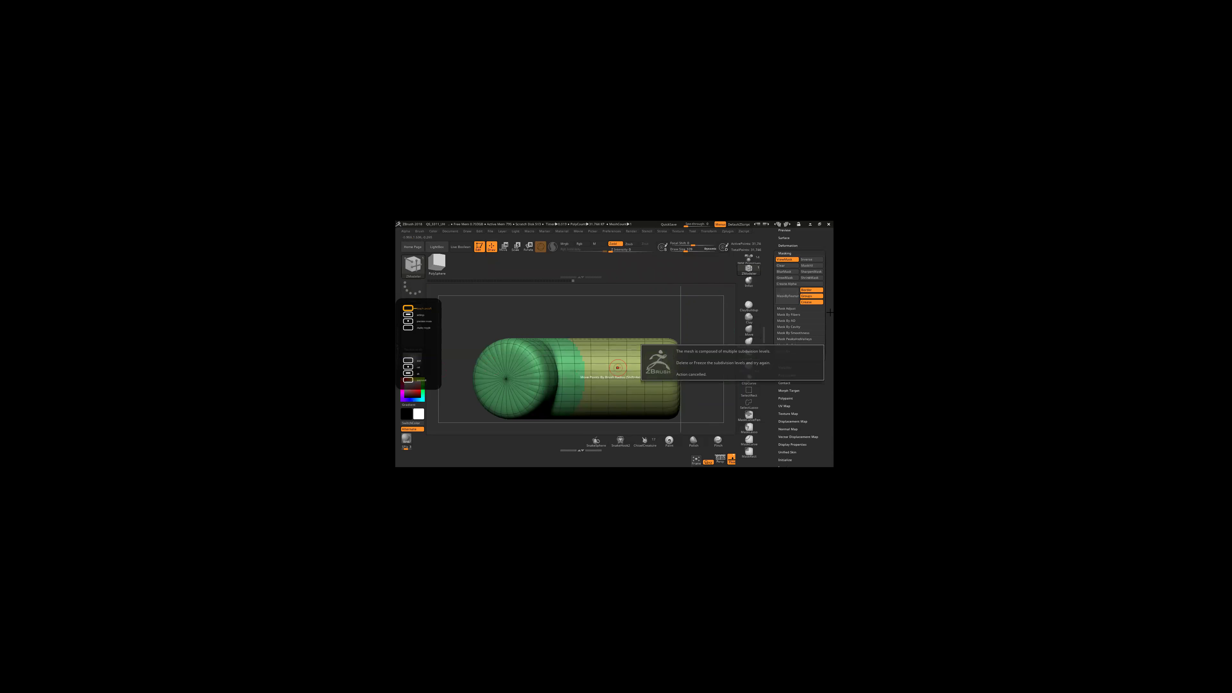
{"action": "scroll", "coordinate": [801, 359], "scroll_direction": "up", "scroll_amount": 3}
{"action": "scroll", "coordinate": [796, 340], "scroll_direction": "up", "scroll_amount": 2}
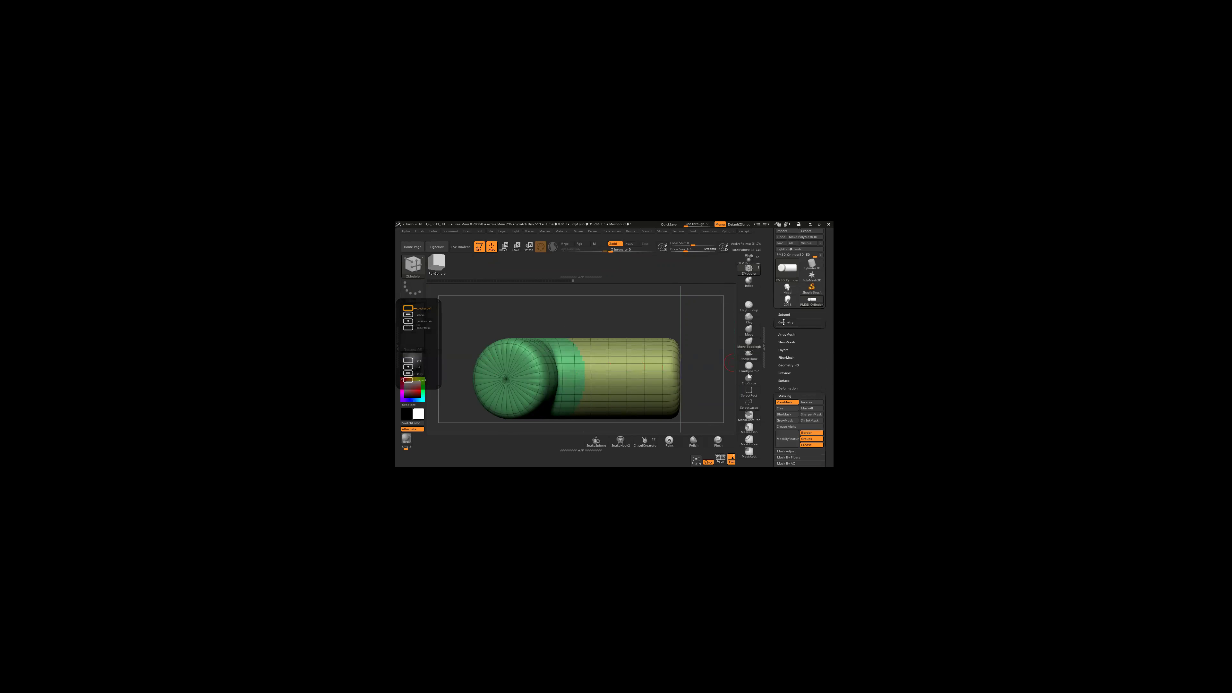
Step: Raise the mesh one subdivision level and try a ZModeler inward QMesh extrusion
{"action": "left_click", "coordinate": [786, 322]}
{"action": "left_click", "coordinate": [788, 341]}
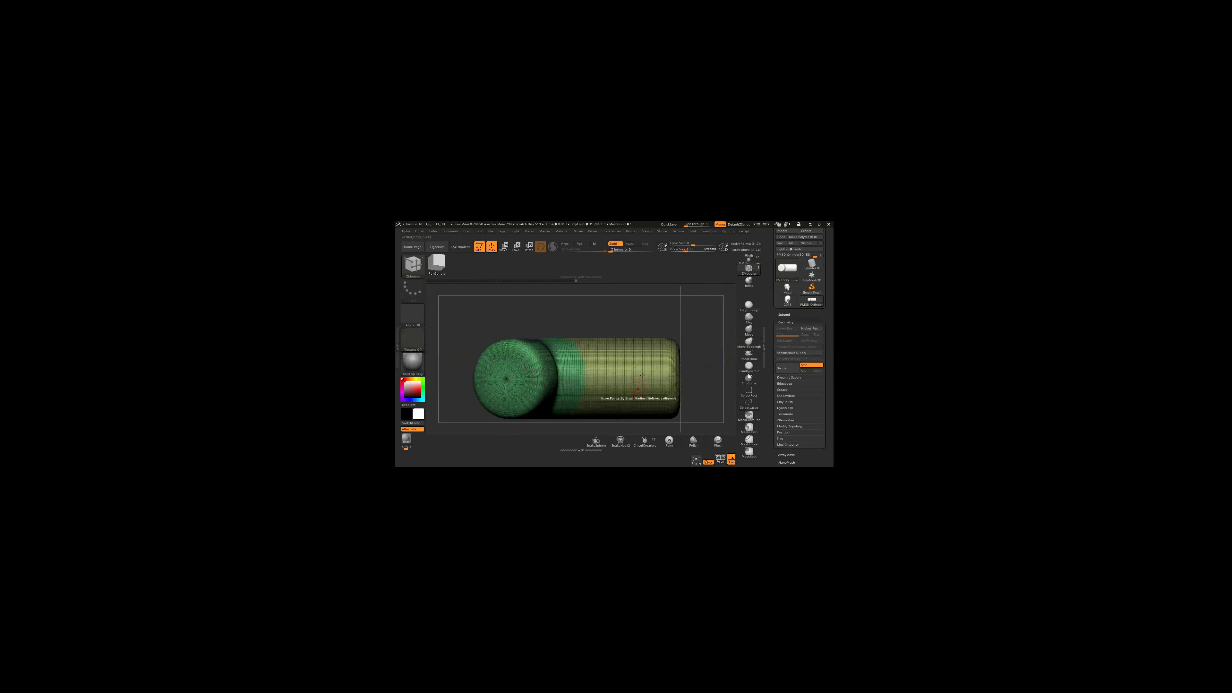
{"action": "key", "text": "b"}
{"action": "key", "text": "z"}
{"action": "key", "text": "m"}
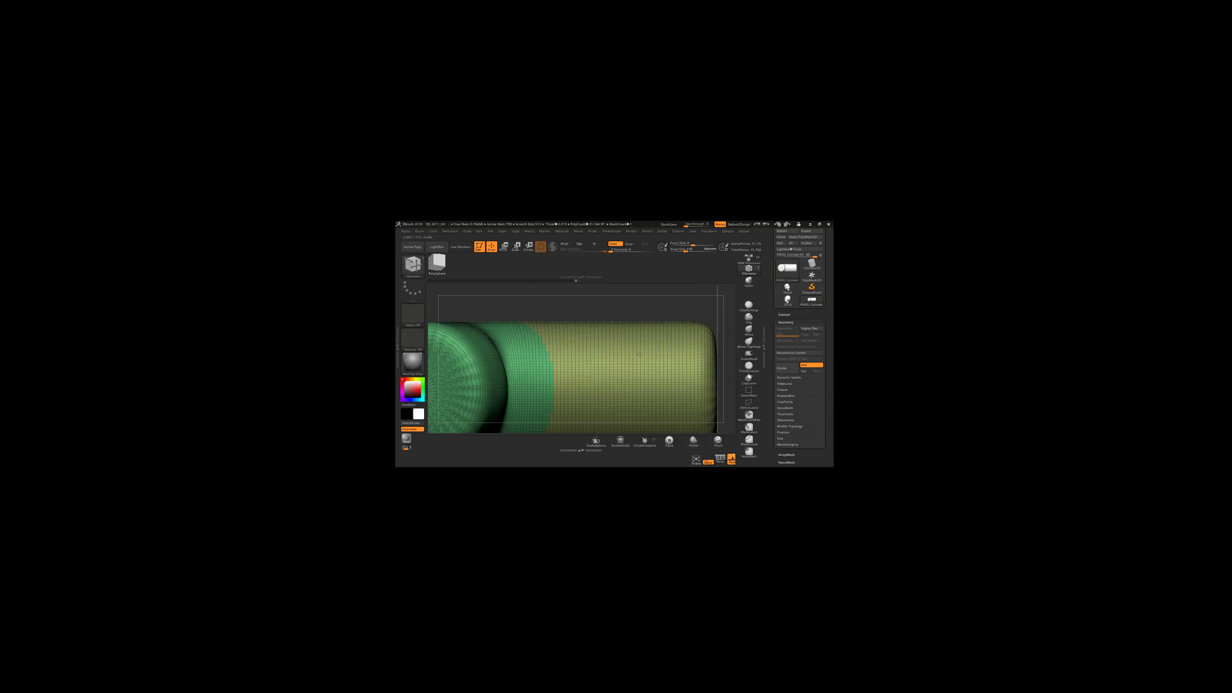
{"action": "left_click_drag", "start_coordinate": [651, 333], "coordinate": [654, 323]}
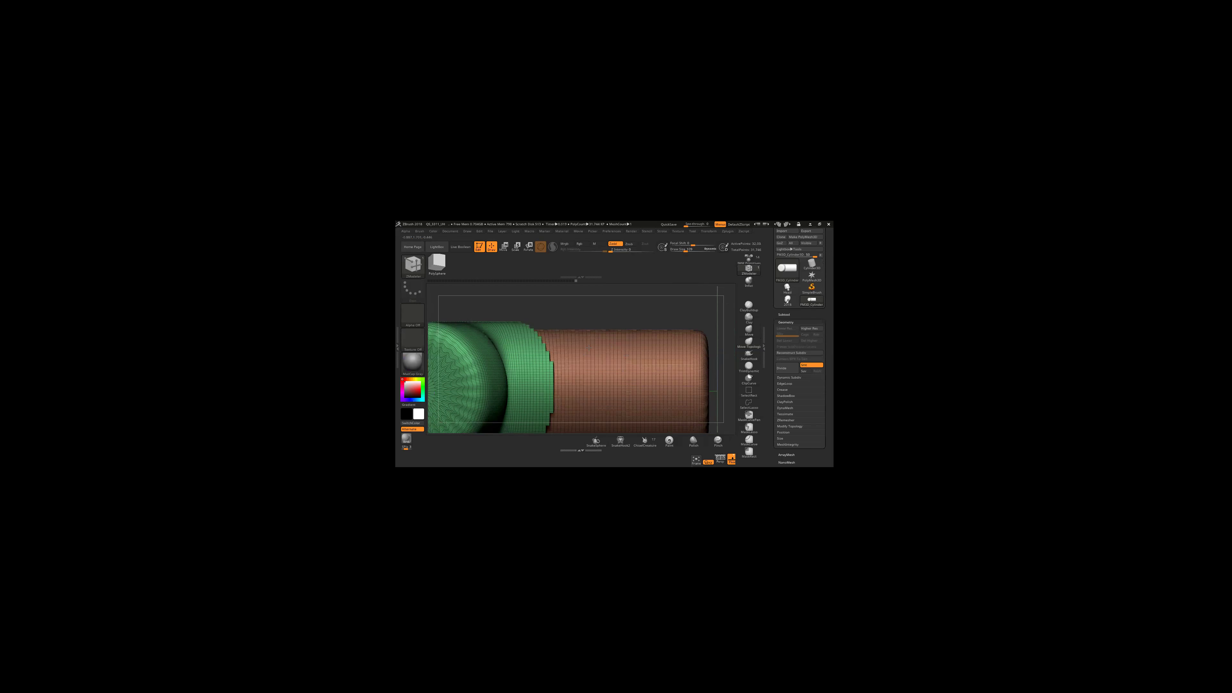
Step: Undo the trial extrusion, clear the mask and drop the cylinder to SDiv 1
{"action": "left_click_drag", "start_coordinate": [625, 357], "coordinate": [620, 359]}
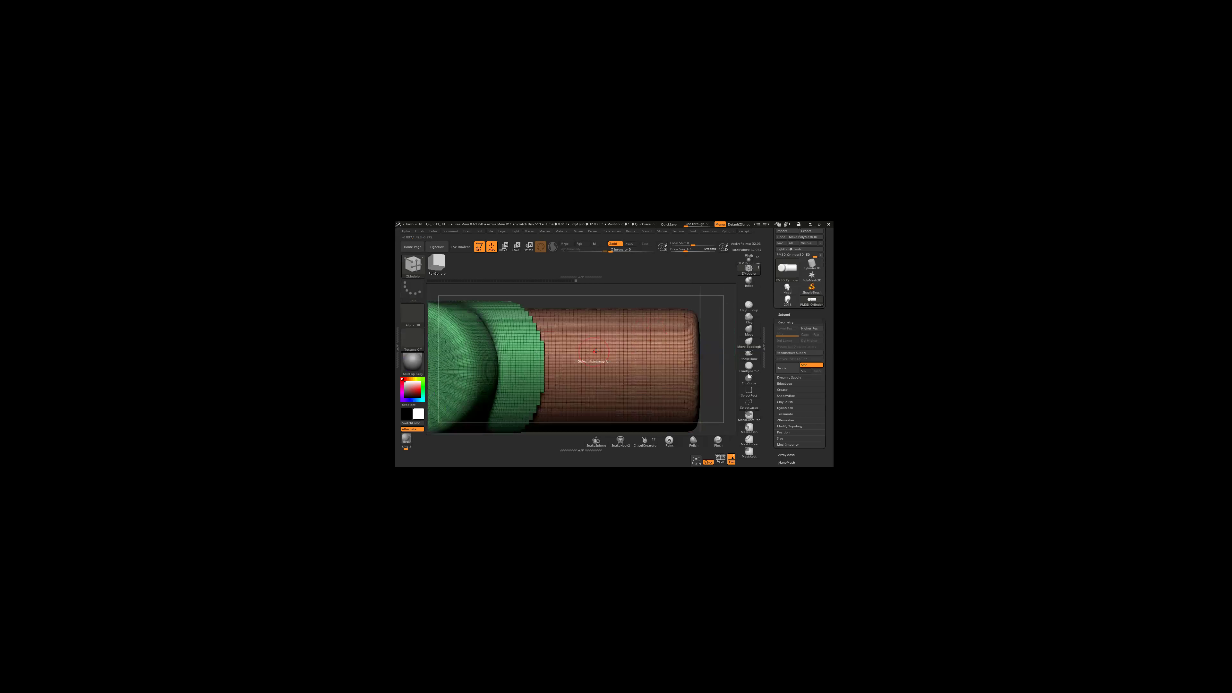
{"action": "key", "text": "ctrl+z"}
{"action": "key", "text": "ctrl+z"}
{"action": "left_click", "coordinate": [619, 360], "text": "ctrl"}
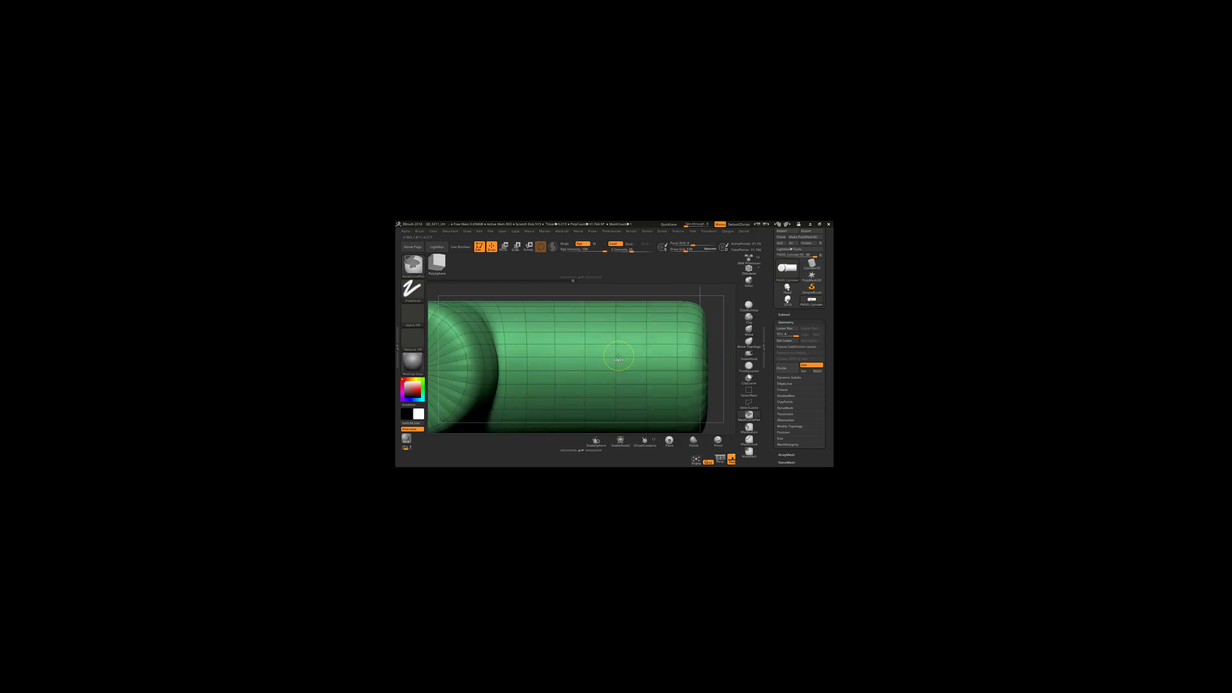
{"action": "left_click", "coordinate": [748, 268]}
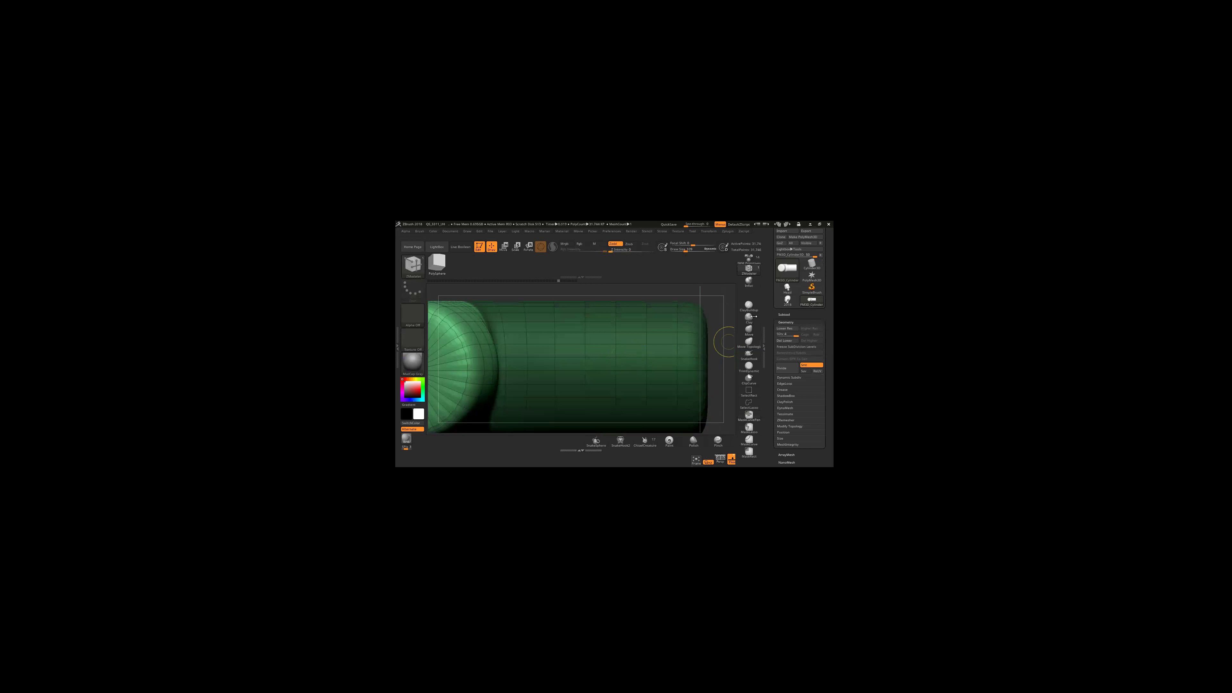
{"action": "left_click", "coordinate": [782, 329]}
{"action": "left_click", "coordinate": [781, 329]}
{"action": "left_click", "coordinate": [781, 330]}
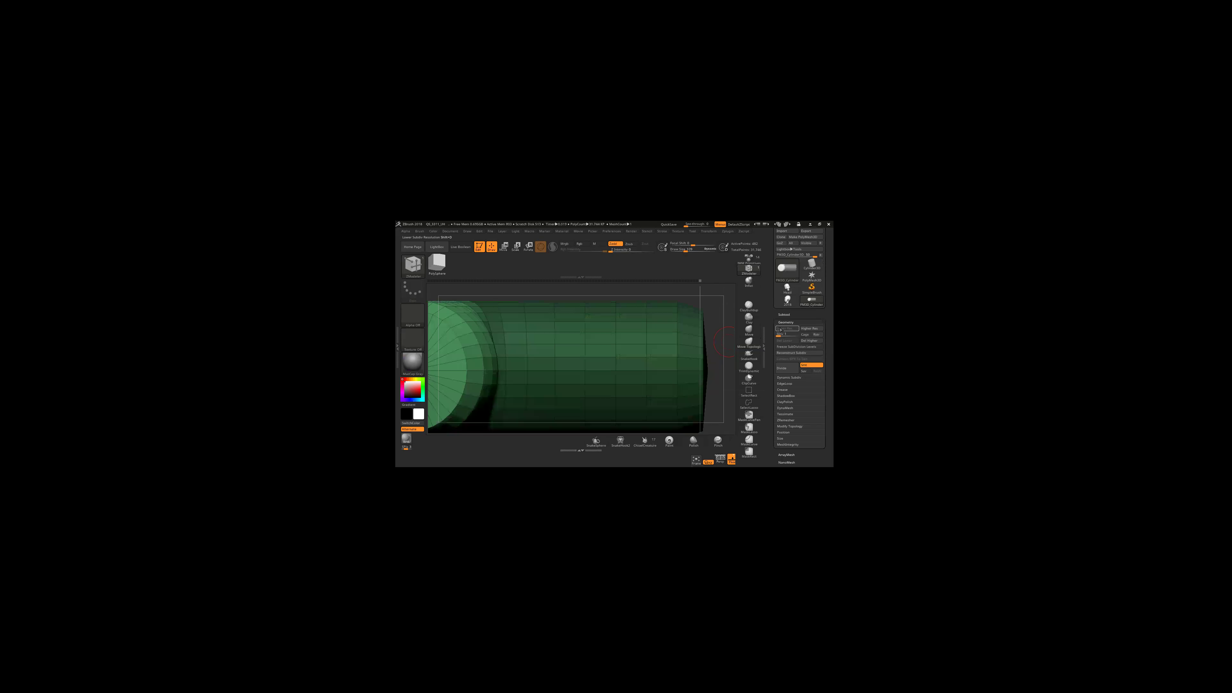
Step: Frame the cylinder and mask its right part with a rectangle
{"action": "key", "text": "f"}
{"action": "left_click_drag", "start_coordinate": [671, 341], "coordinate": [643, 347], "text": "alt"}
{"action": "left_click_drag", "start_coordinate": [703, 313], "coordinate": [578, 419], "text": "ctrl"}
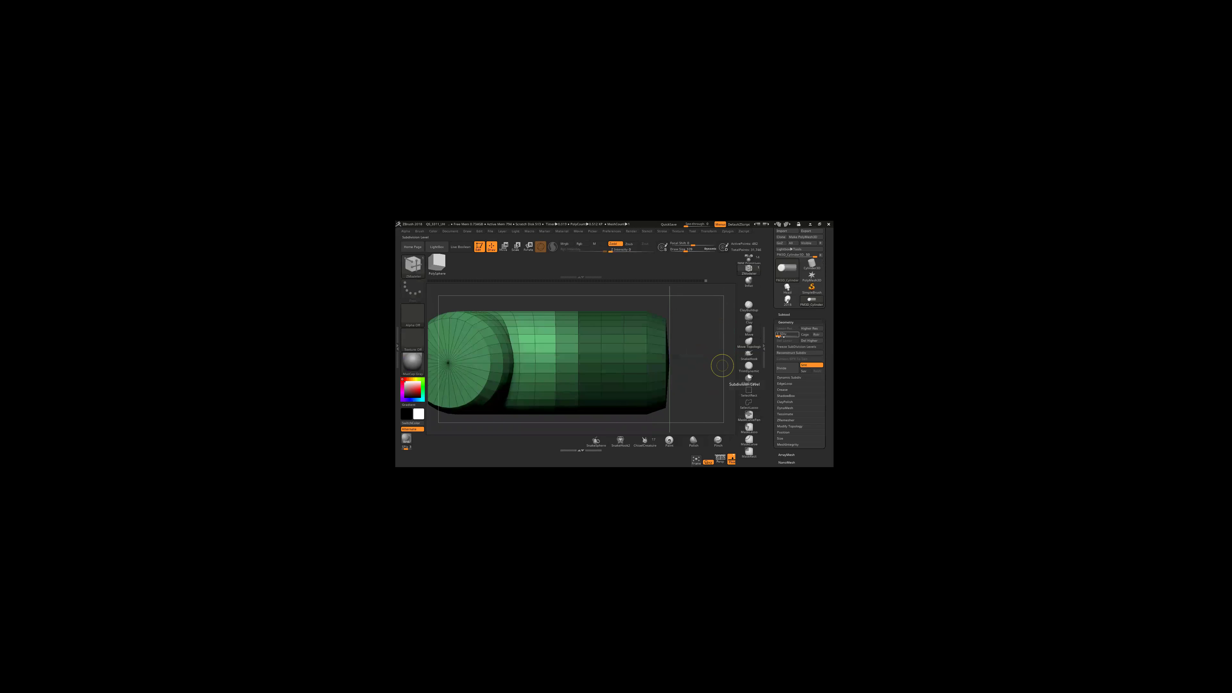
Step: Clear the mask, delete higher subdivisions and insert an edge loop across the cylinder
{"action": "key", "text": "ctrl+shift+a"}
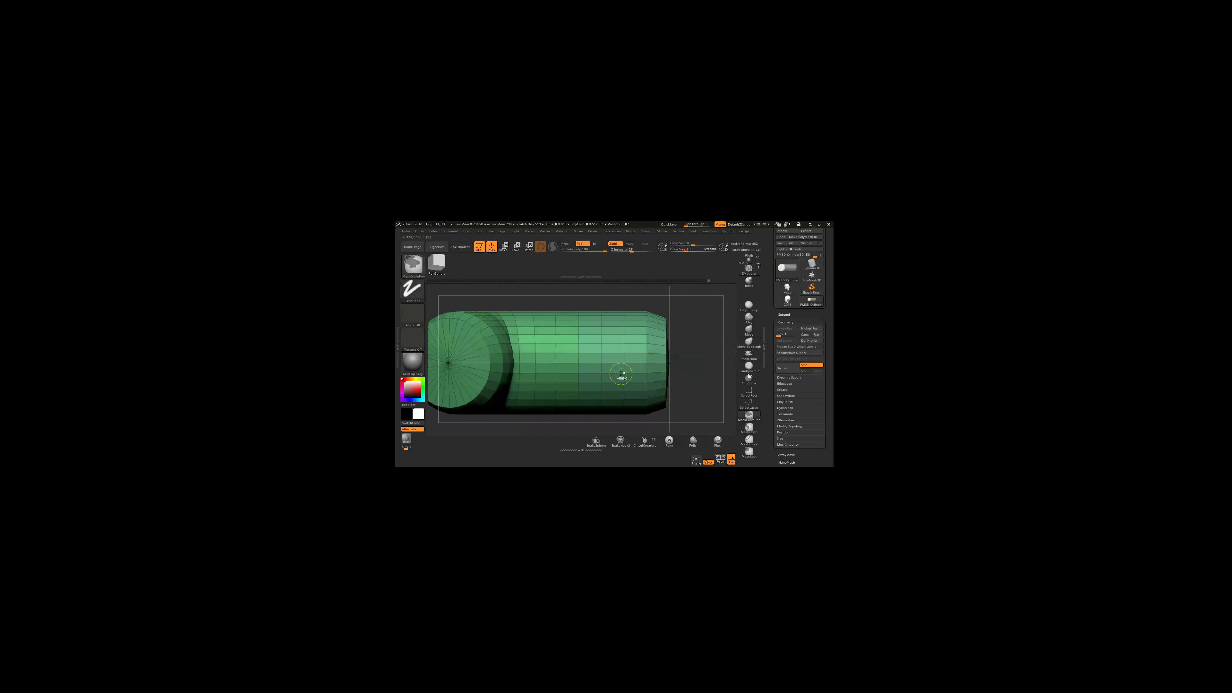
{"action": "left_click_drag", "start_coordinate": [615, 359], "coordinate": [615, 341], "text": "alt"}
{"action": "key", "text": "space"}
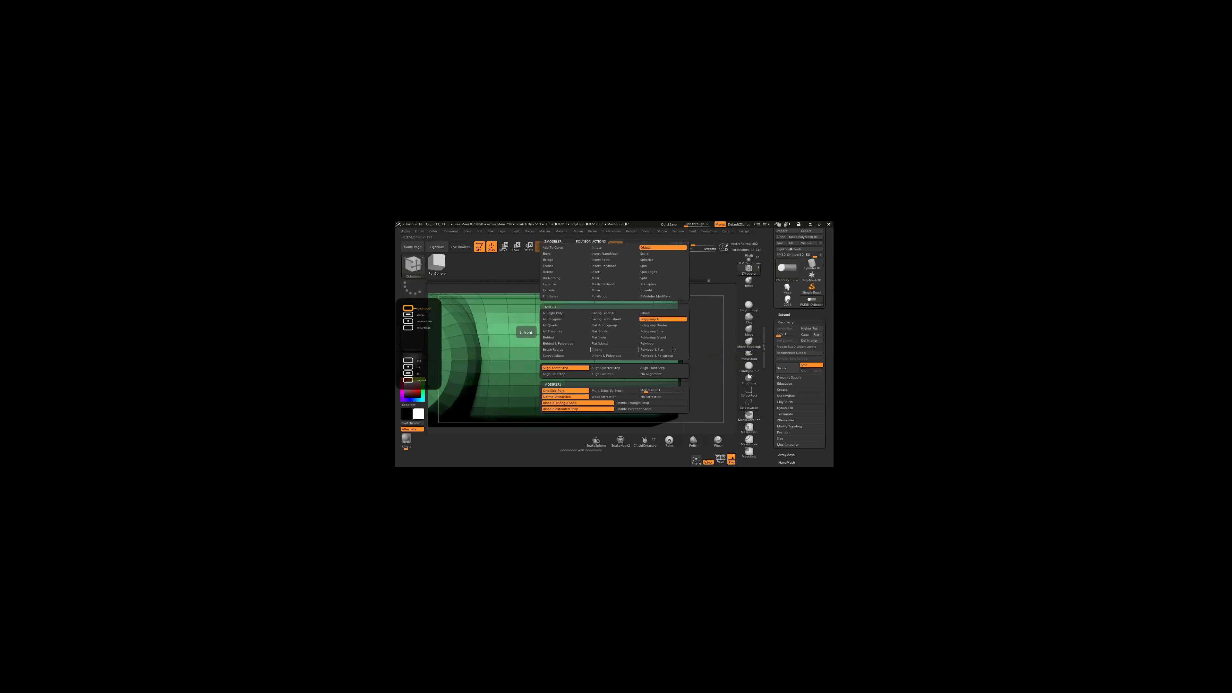
{"action": "left_click", "coordinate": [581, 335]}
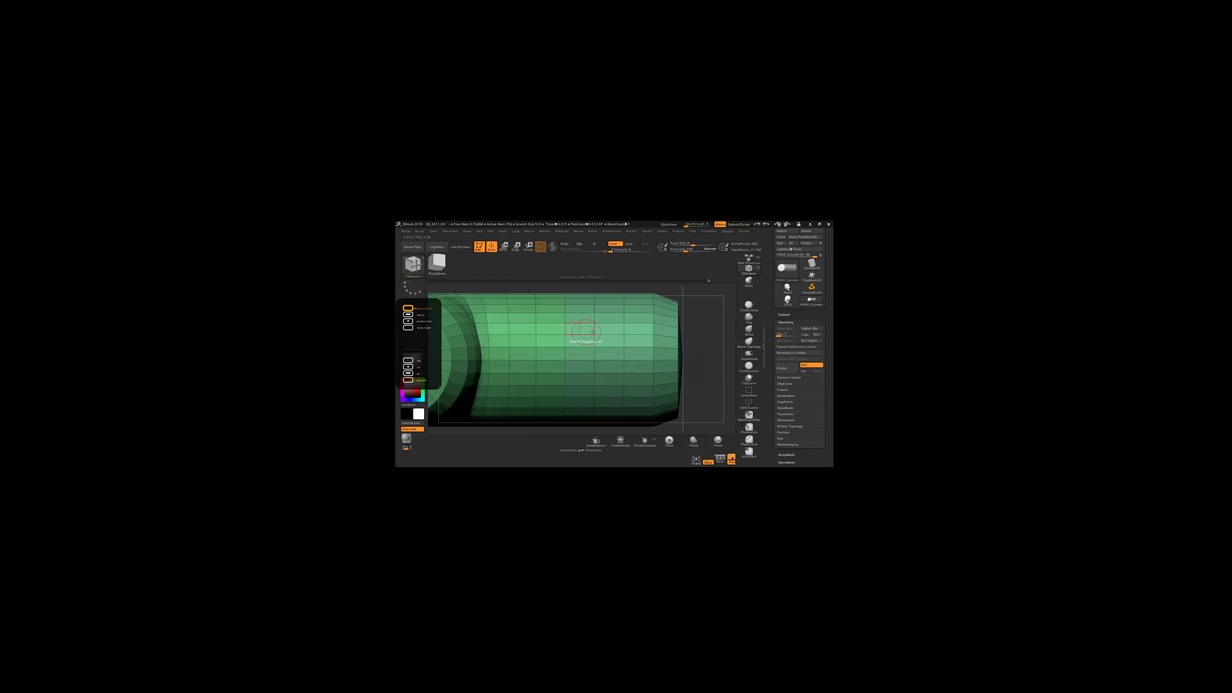
{"action": "left_click", "coordinate": [607, 325]}
{"action": "left_click", "coordinate": [810, 341]}
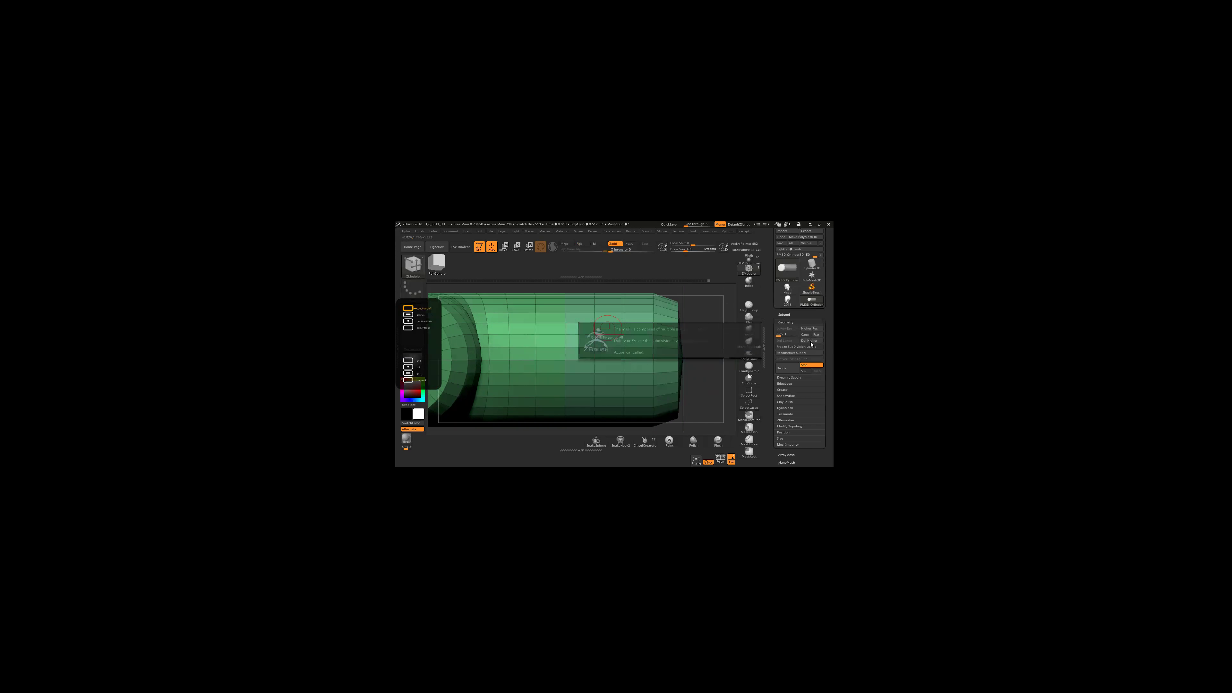
{"action": "left_click", "coordinate": [606, 328]}
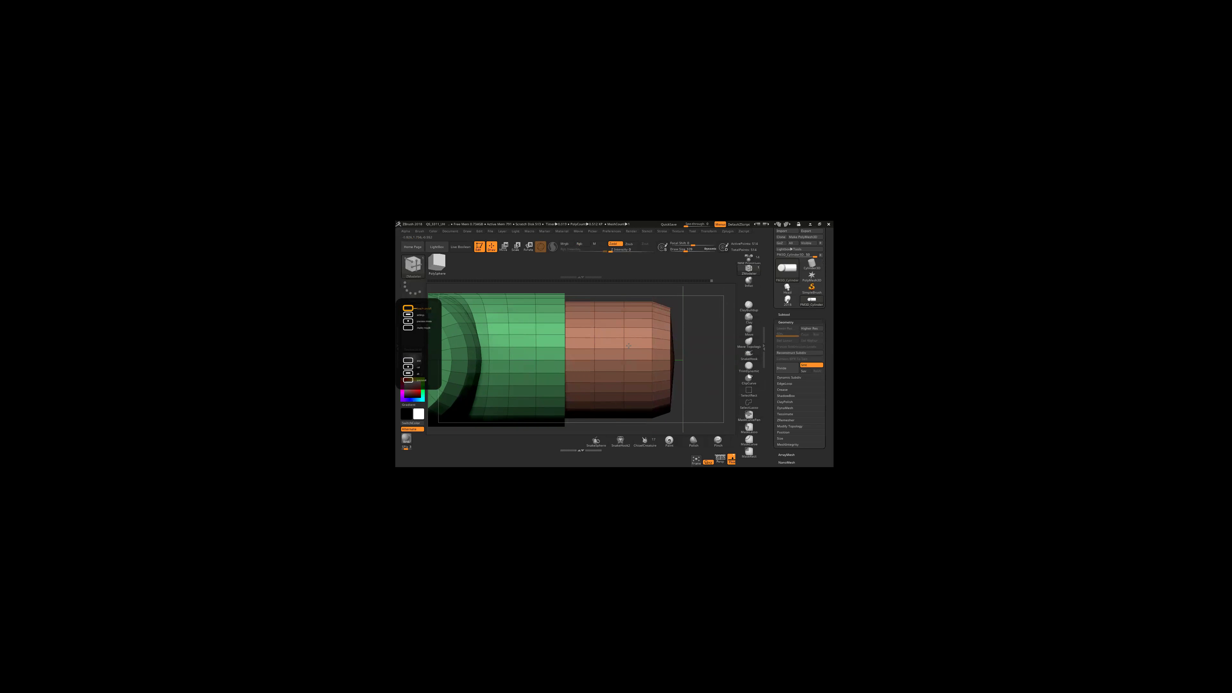
Step: Rotate to a straight side view and draw a vertical mask curve across the cylinder
{"action": "left_click_drag", "start_coordinate": [628, 345], "coordinate": [604, 325]}
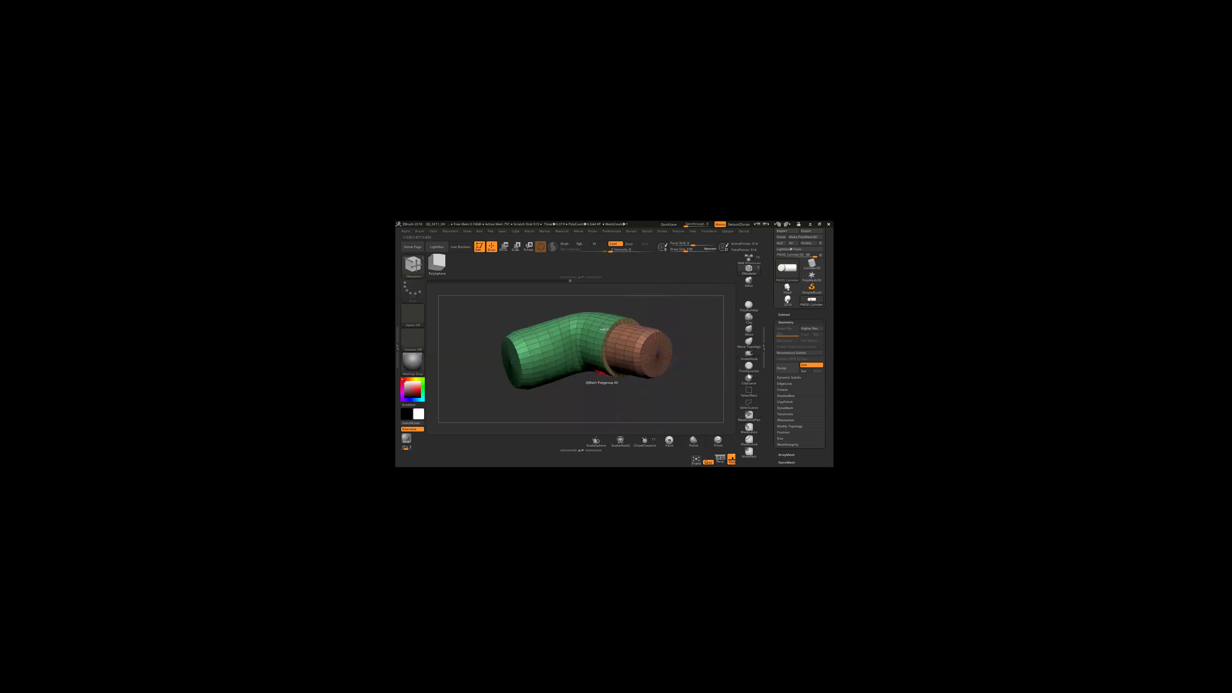
{"action": "right_click_drag", "start_coordinate": [604, 325], "coordinate": [602, 349], "text": "ctrl"}
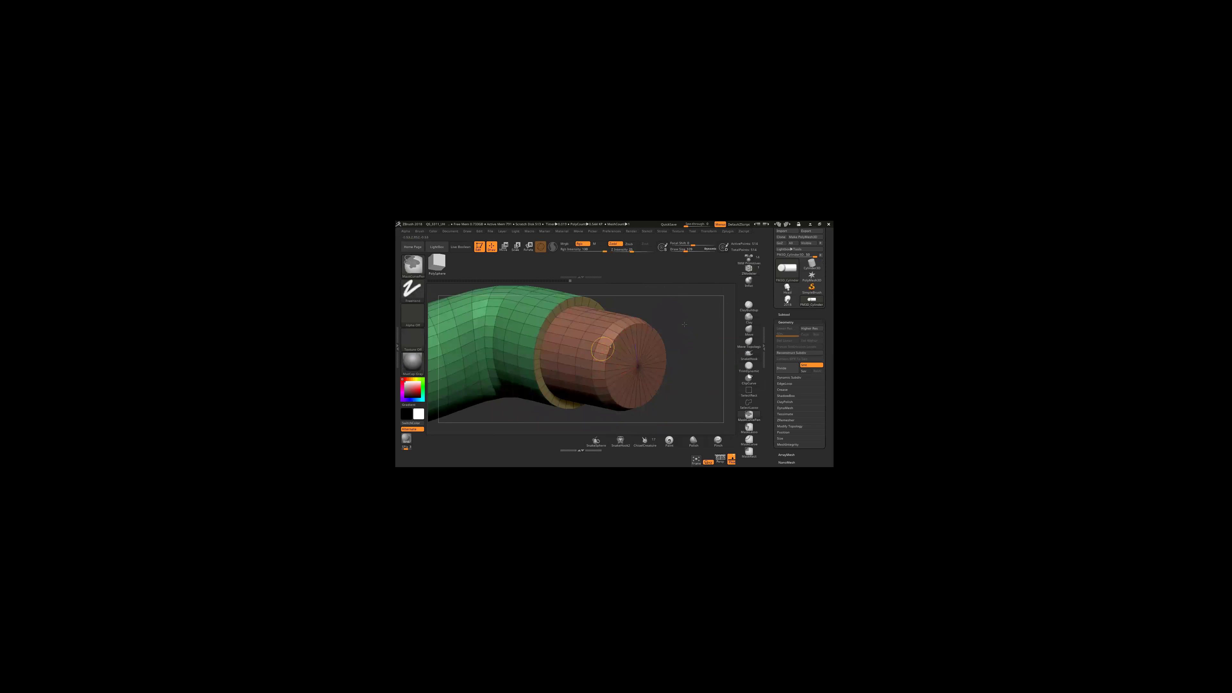
{"action": "right_click_drag", "start_coordinate": [603, 349], "coordinate": [627, 292], "text": "shift"}
{"action": "left_click_drag", "start_coordinate": [626, 291], "coordinate": [640, 370], "text": "ctrl"}
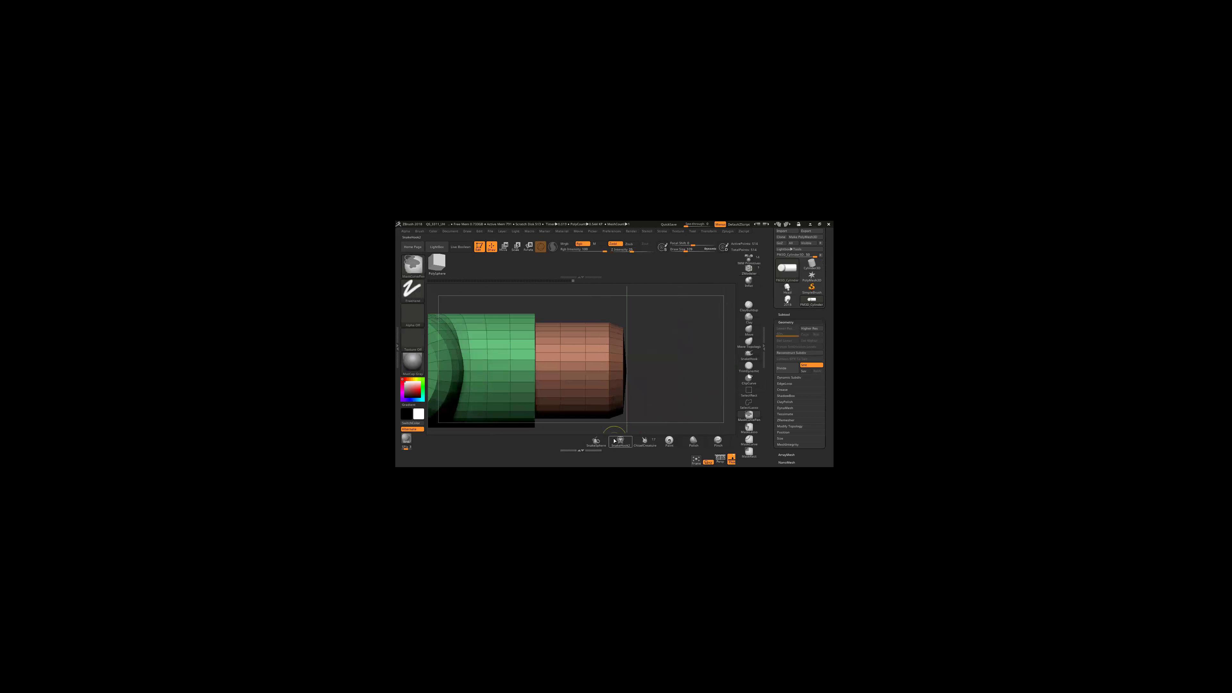
{"action": "right_click_drag", "start_coordinate": [623, 355], "coordinate": [619, 343], "text": "alt"}
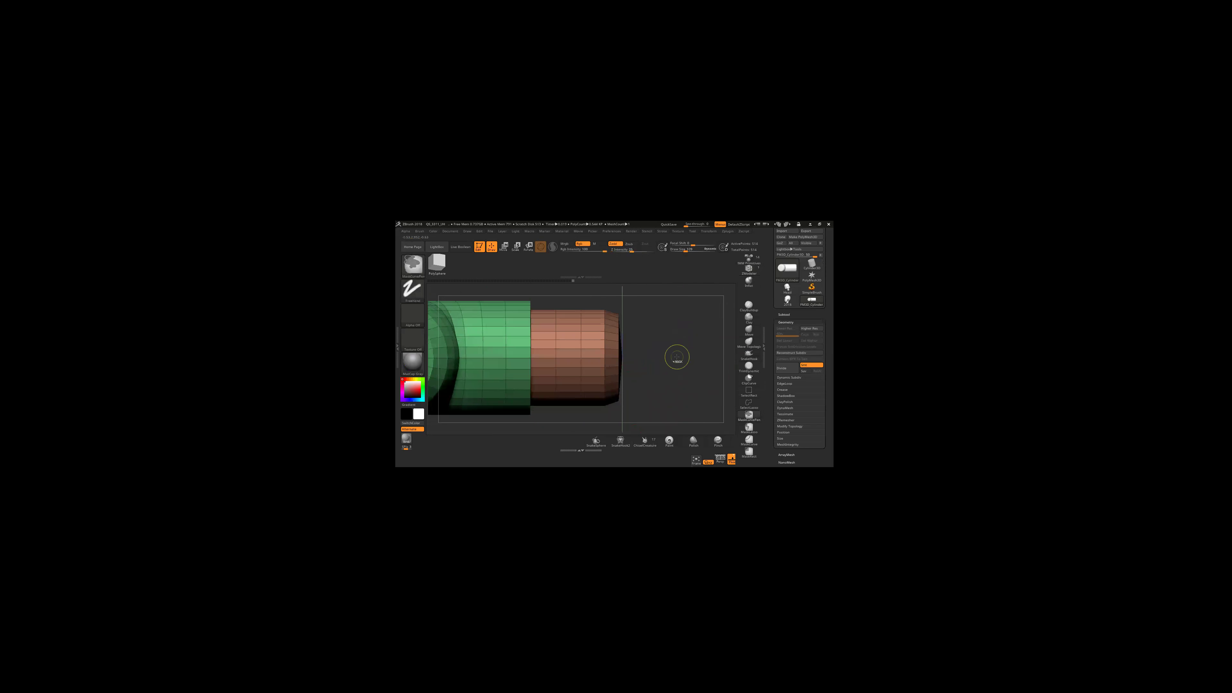
Step: Extrude the cylinder's end ring outward into a wider flared section with ZModeler
{"action": "key", "text": "b"}
{"action": "key", "text": "z"}
{"action": "key", "text": "m"}
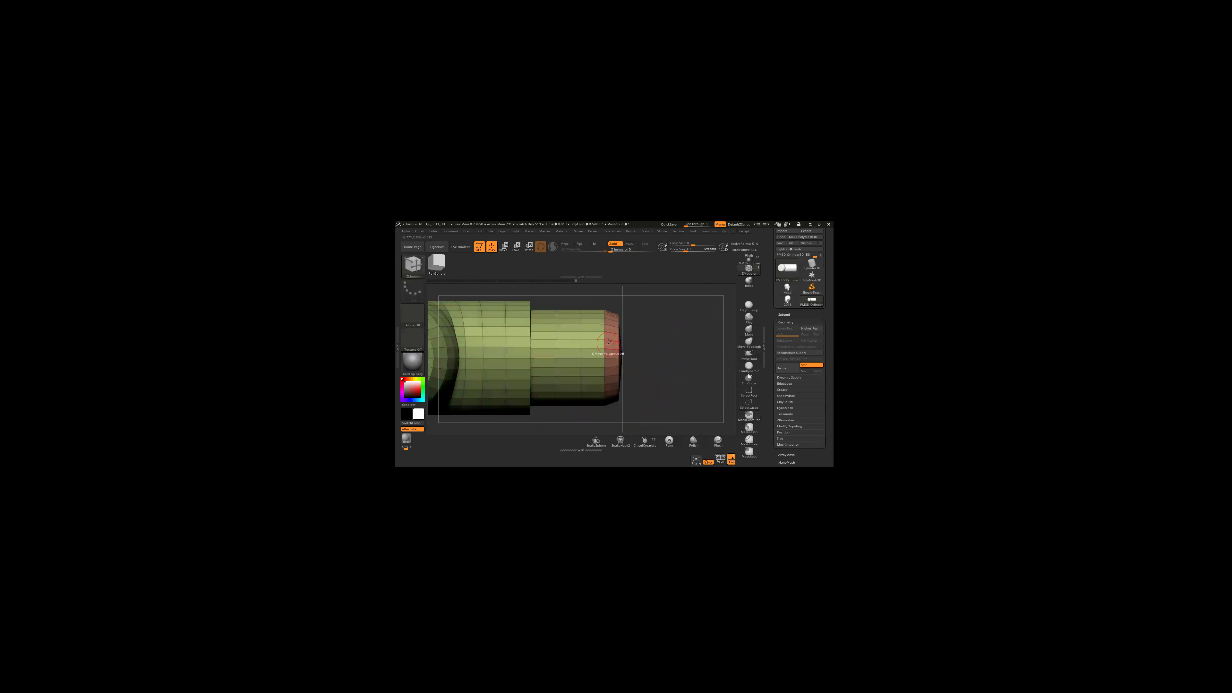
{"action": "mouse_move", "coordinate": [610, 345]}
{"action": "left_mouse_down"}
{"action": "mouse_move", "coordinate": [652, 346]}
{"action": "mouse_move", "coordinate": [613, 336]}
{"action": "mouse_move", "coordinate": [640, 372]}
{"action": "mouse_move", "coordinate": [607, 343]}
{"action": "left_mouse_up"}
{"action": "key", "text": "b"}
{"action": "key", "text": "m"}
{"action": "key", "text": "c"}
{"action": "key", "text": "p"}
{"action": "key", "text": "b"}
{"action": "key", "text": "z"}
{"action": "key", "text": "m"}
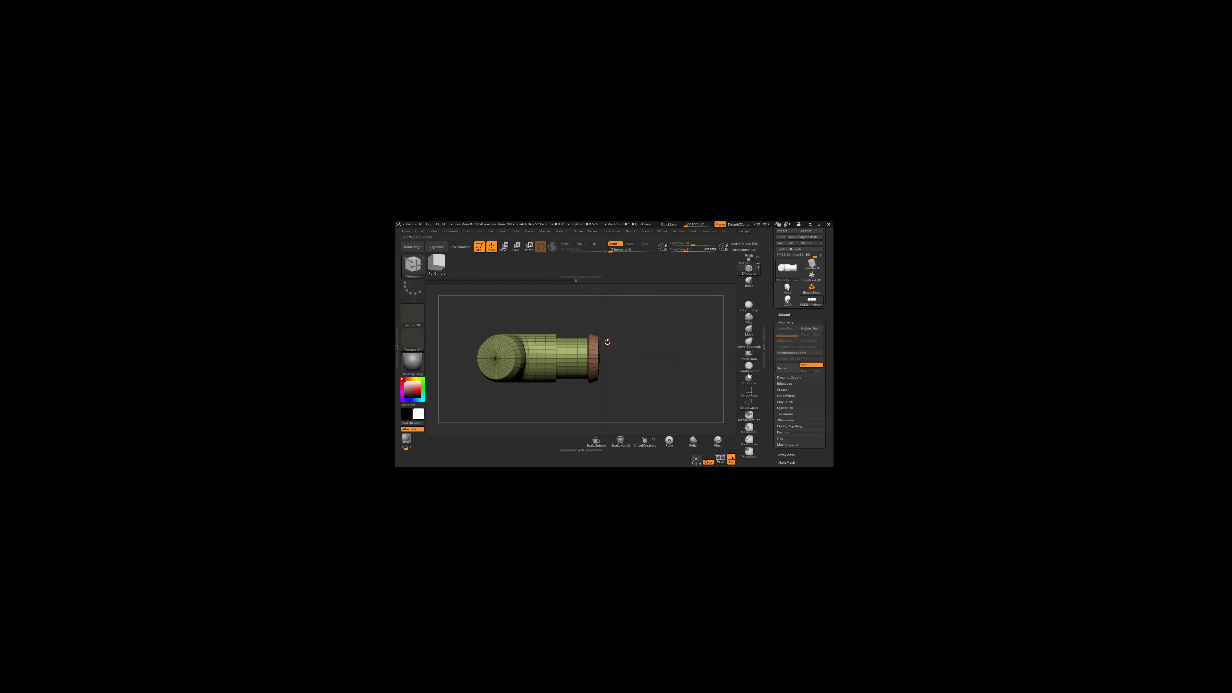
Step: Load the Head model from LightBox and frame it with polygroup display off
{"action": "left_click", "coordinate": [440, 248]}
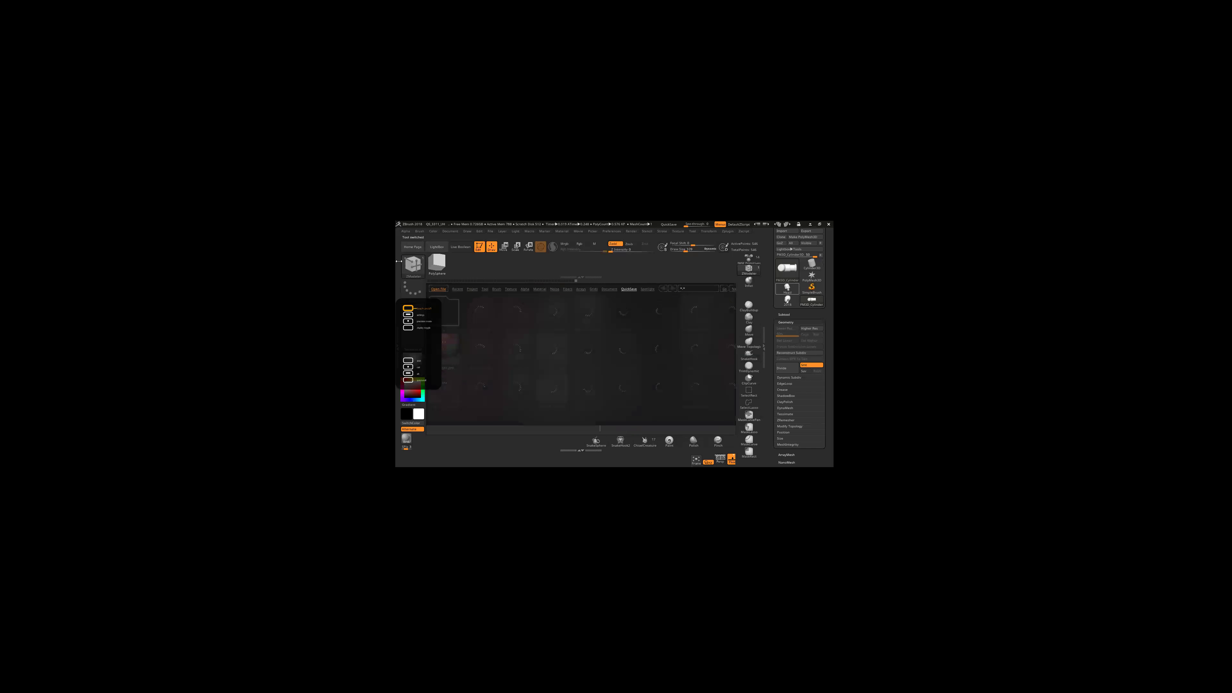
{"action": "left_click", "coordinate": [436, 246]}
{"action": "mouse_move", "coordinate": [591, 358]}
{"action": "left_mouse_down"}
{"action": "mouse_move", "coordinate": [605, 340]}
{"action": "mouse_move", "coordinate": [544, 363]}
{"action": "mouse_move", "coordinate": [599, 357]}
{"action": "left_mouse_up"}
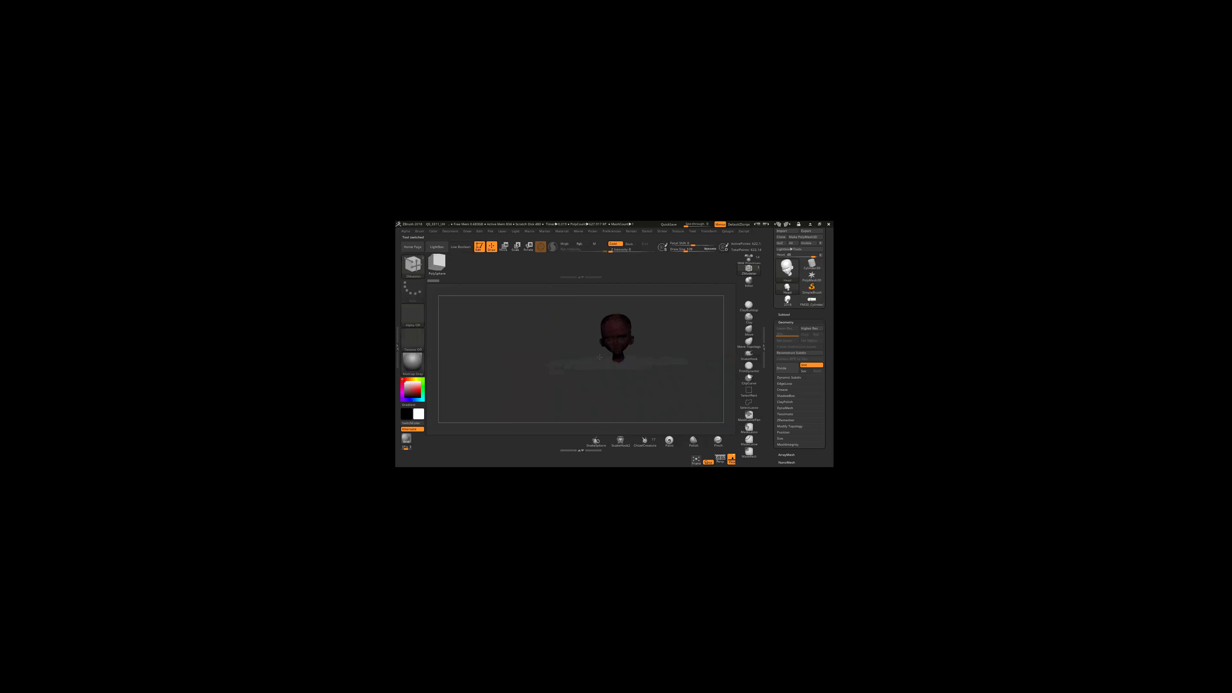
{"action": "key", "text": "f"}
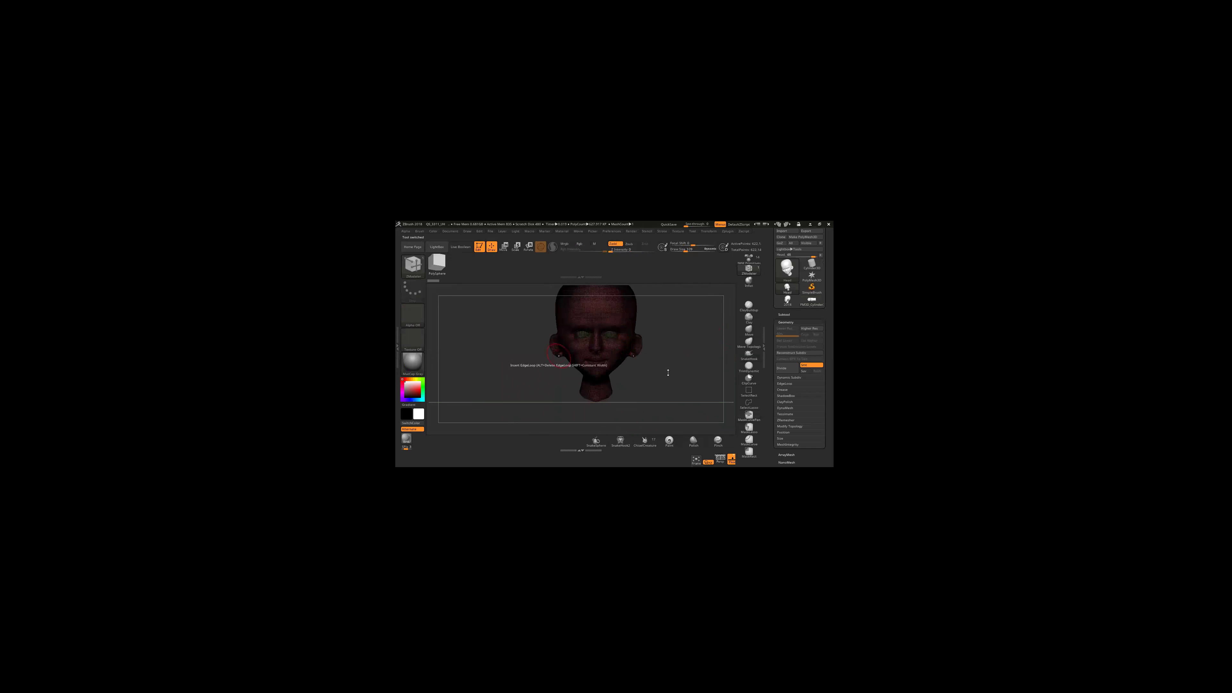
{"action": "key", "text": "shift+f"}
{"action": "mouse_move", "coordinate": [631, 369]}
{"action": "right_mouse_down", "text": "ctrl"}
{"action": "mouse_move", "coordinate": [619, 349]}
{"action": "mouse_move", "coordinate": [572, 370]}
{"action": "right_mouse_up", "text": "ctrl"}
Step: Select the second head subtool, turn it left and mask the nose and upper lip
{"action": "left_click", "coordinate": [787, 299]}
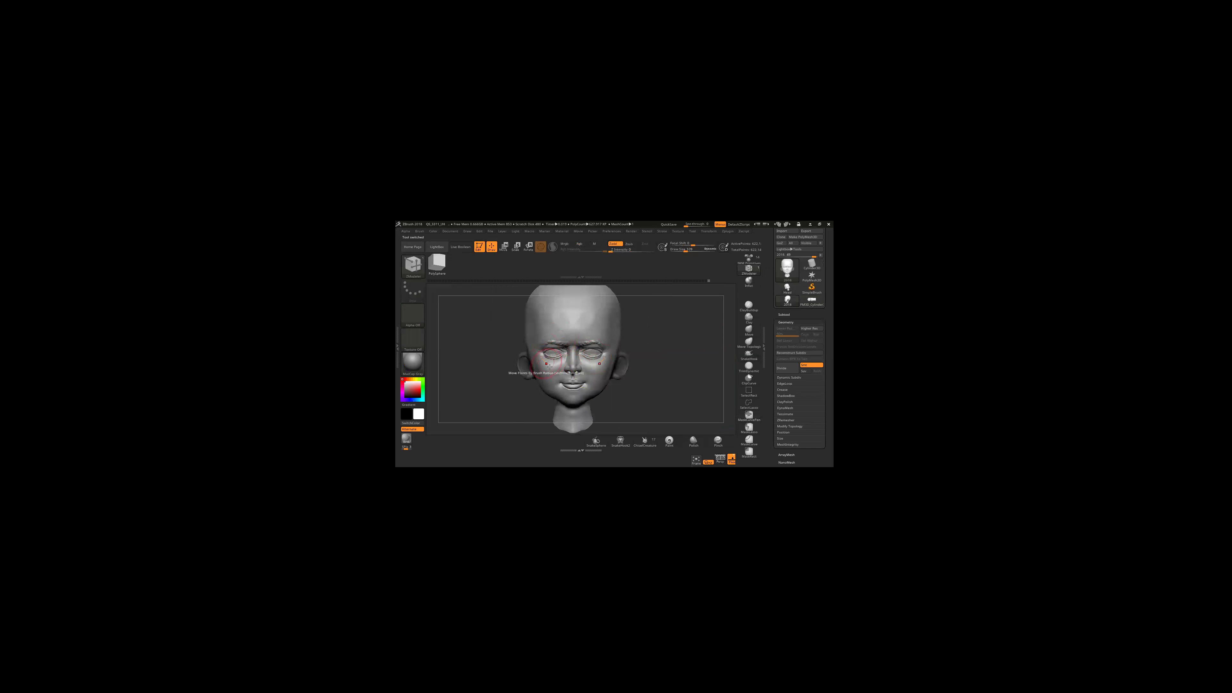
{"action": "right_click_drag", "start_coordinate": [577, 362], "coordinate": [567, 361]}
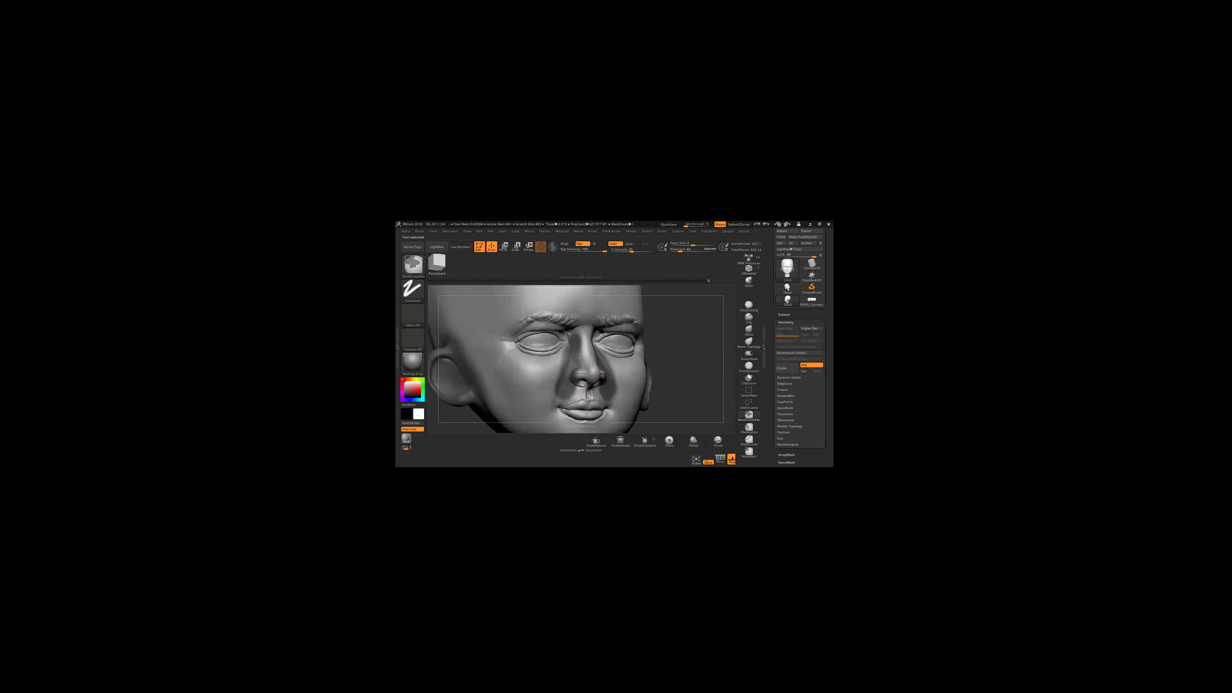
{"action": "mouse_move", "coordinate": [578, 357]}
{"action": "left_mouse_down", "text": "ctrl"}
{"action": "mouse_move", "coordinate": [586, 394]}
{"action": "mouse_move", "coordinate": [586, 375]}
{"action": "left_mouse_up", "text": "ctrl"}
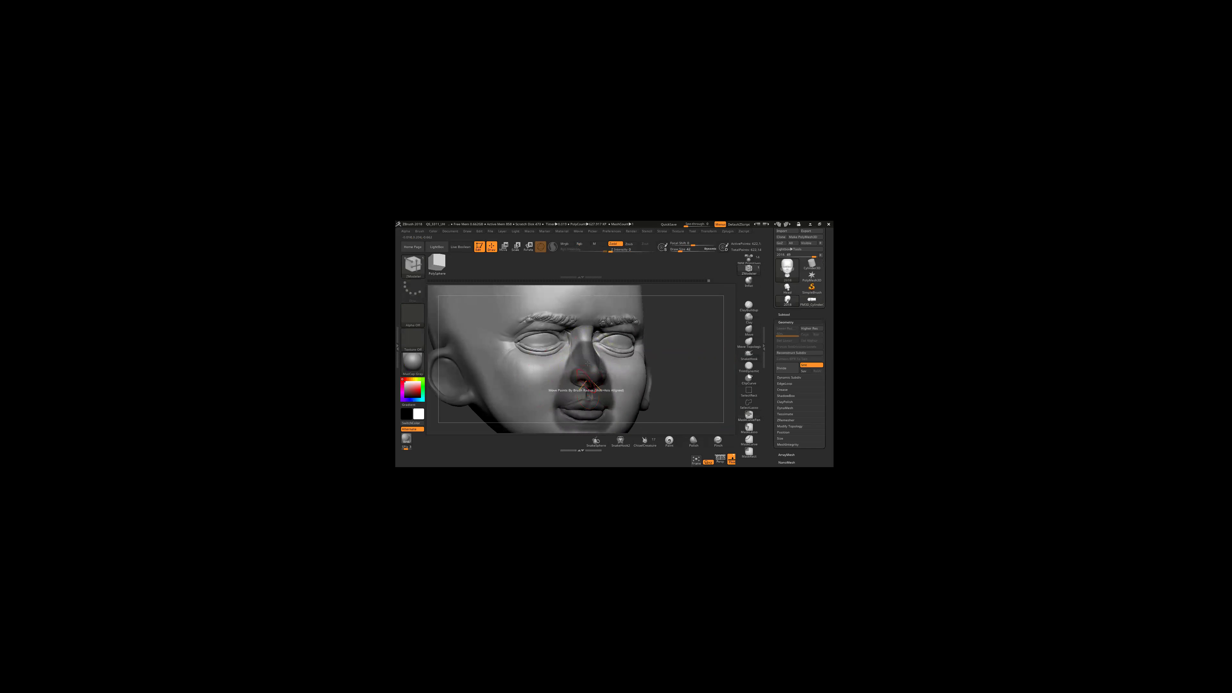
Step: Enlarge the mask around the nose and mouth and deepen the cheek fold beside the nose
{"action": "left_click_drag", "start_coordinate": [583, 400], "coordinate": [593, 392], "text": "alt"}
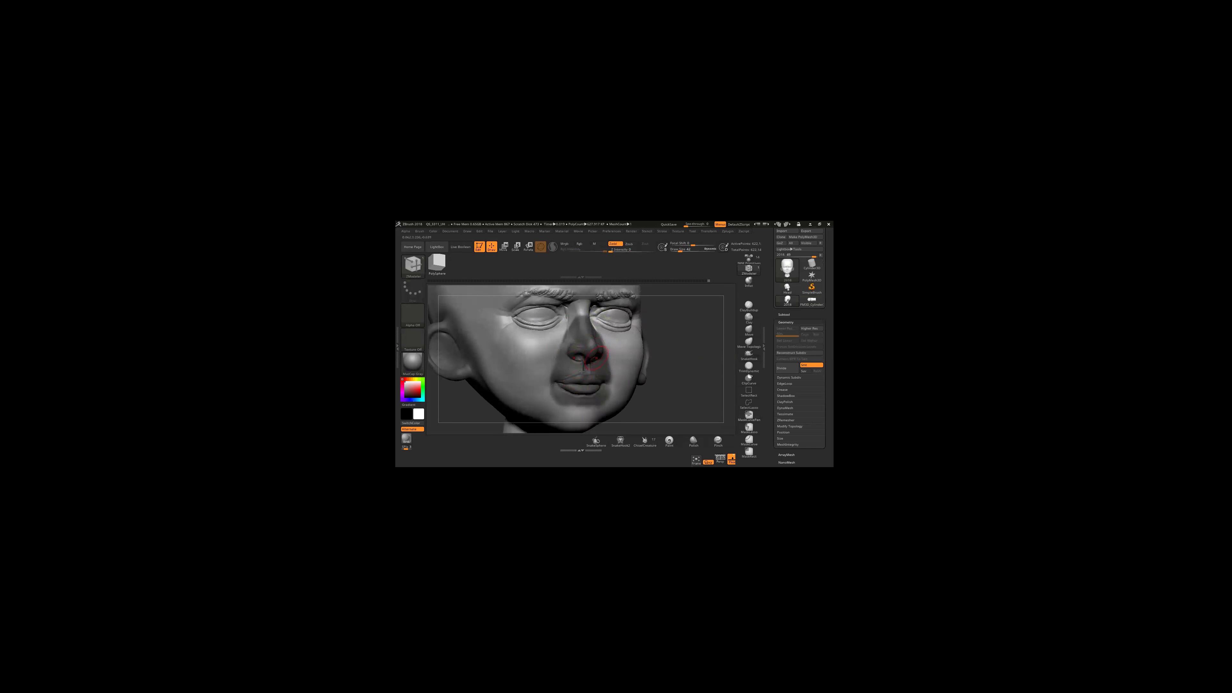
{"action": "key", "text": "ctrl"}
{"action": "mouse_move", "coordinate": [561, 347]}
{"action": "left_mouse_down"}
{"action": "mouse_move", "coordinate": [554, 376]}
{"action": "mouse_move", "coordinate": [577, 354]}
{"action": "left_mouse_up"}
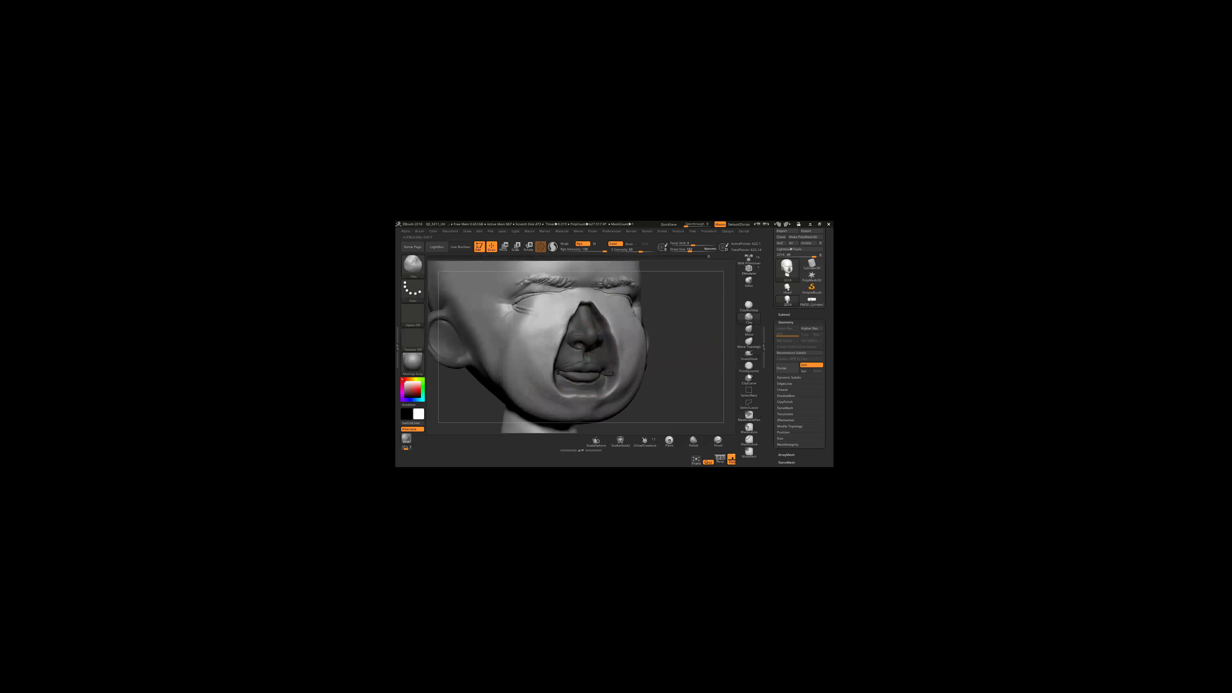
{"action": "right_click_drag", "start_coordinate": [577, 355], "coordinate": [565, 358]}
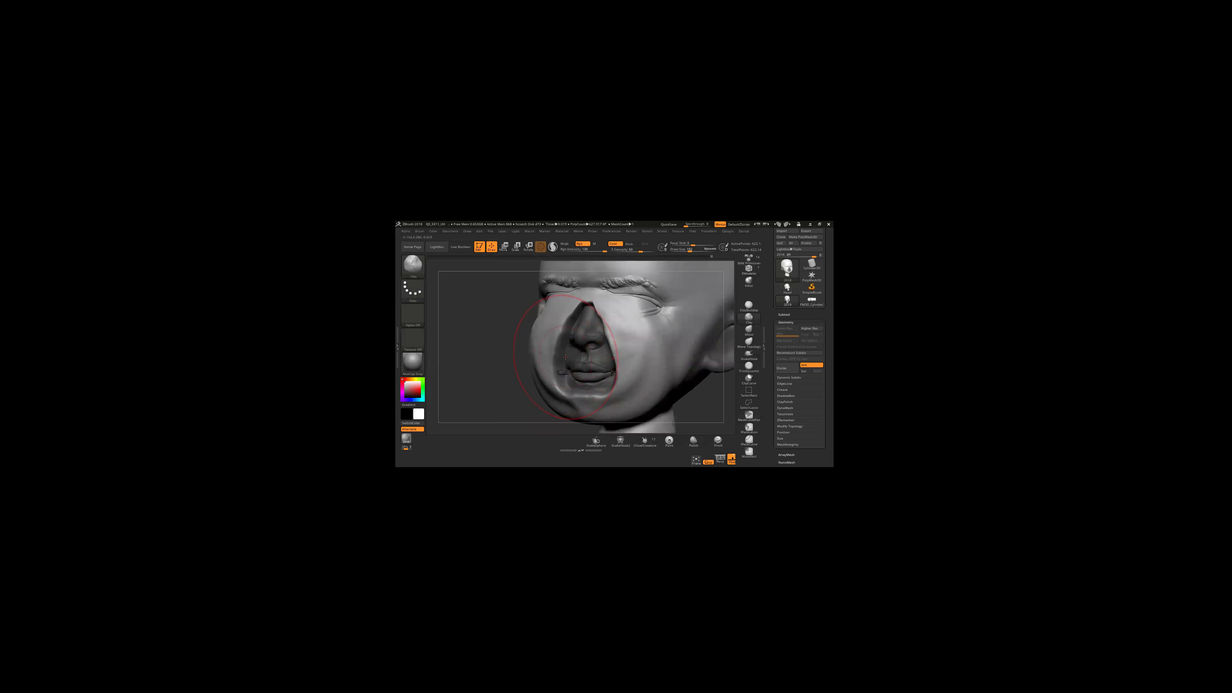
{"action": "left_click_drag", "start_coordinate": [565, 357], "coordinate": [574, 355]}
{"action": "mouse_move", "coordinate": [574, 355]}
{"action": "right_mouse_down"}
{"action": "mouse_move", "coordinate": [565, 333]}
{"action": "mouse_move", "coordinate": [552, 355]}
{"action": "mouse_move", "coordinate": [676, 361]}
{"action": "right_mouse_up"}
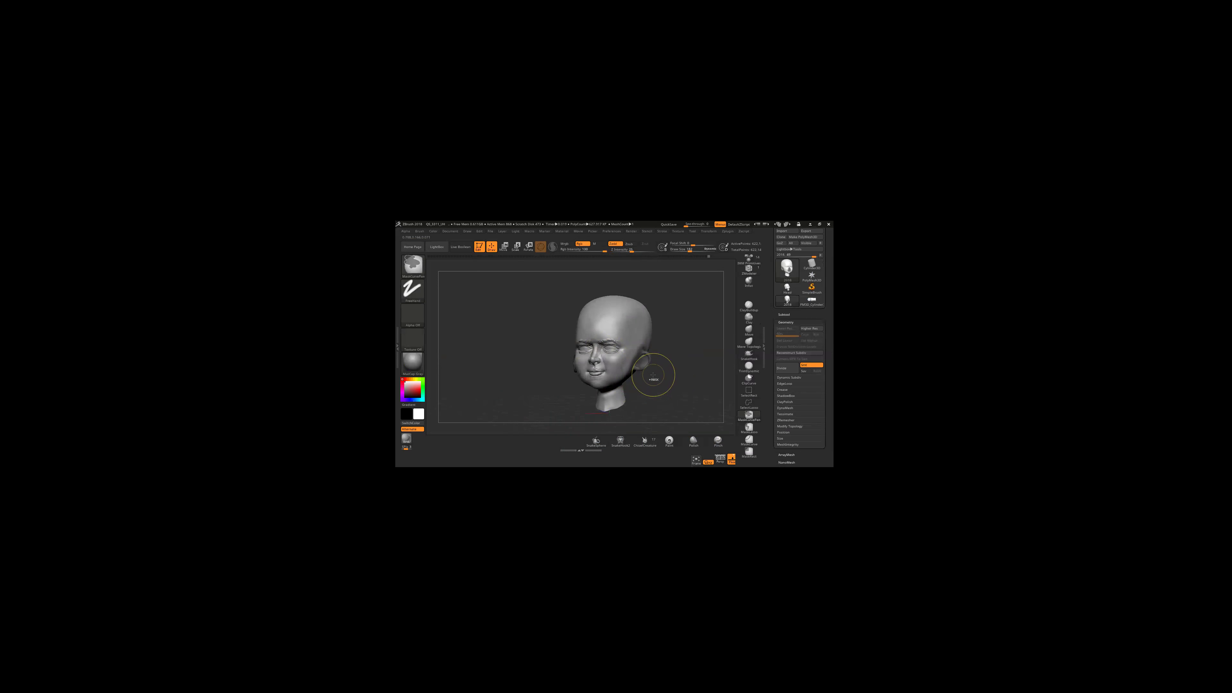
Step: From a front view, mask the skull above a horizontal forehead line and inspect it
{"action": "right_click_drag", "start_coordinate": [659, 370], "coordinate": [630, 310], "text": "shift"}
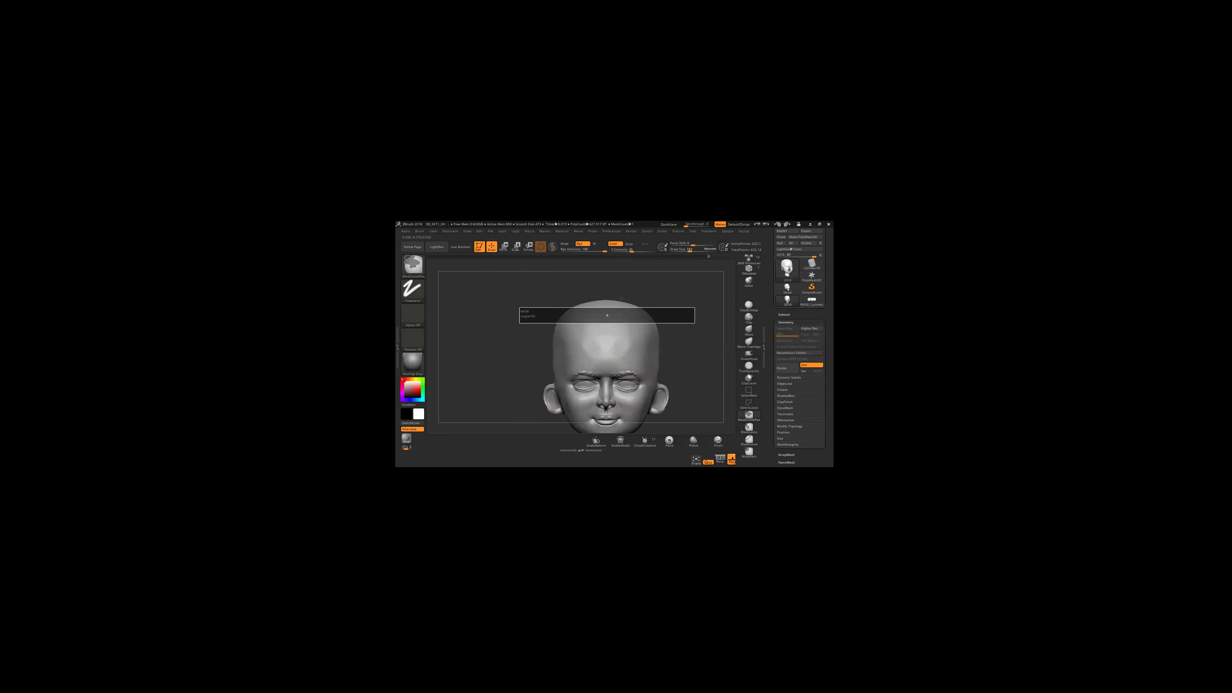
{"action": "left_click_drag", "start_coordinate": [698, 346], "coordinate": [490, 349], "text": "ctrl"}
{"action": "mouse_move", "coordinate": [490, 349]}
{"action": "right_mouse_down"}
{"action": "mouse_move", "coordinate": [627, 343]}
{"action": "mouse_move", "coordinate": [705, 394]}
{"action": "right_mouse_up"}
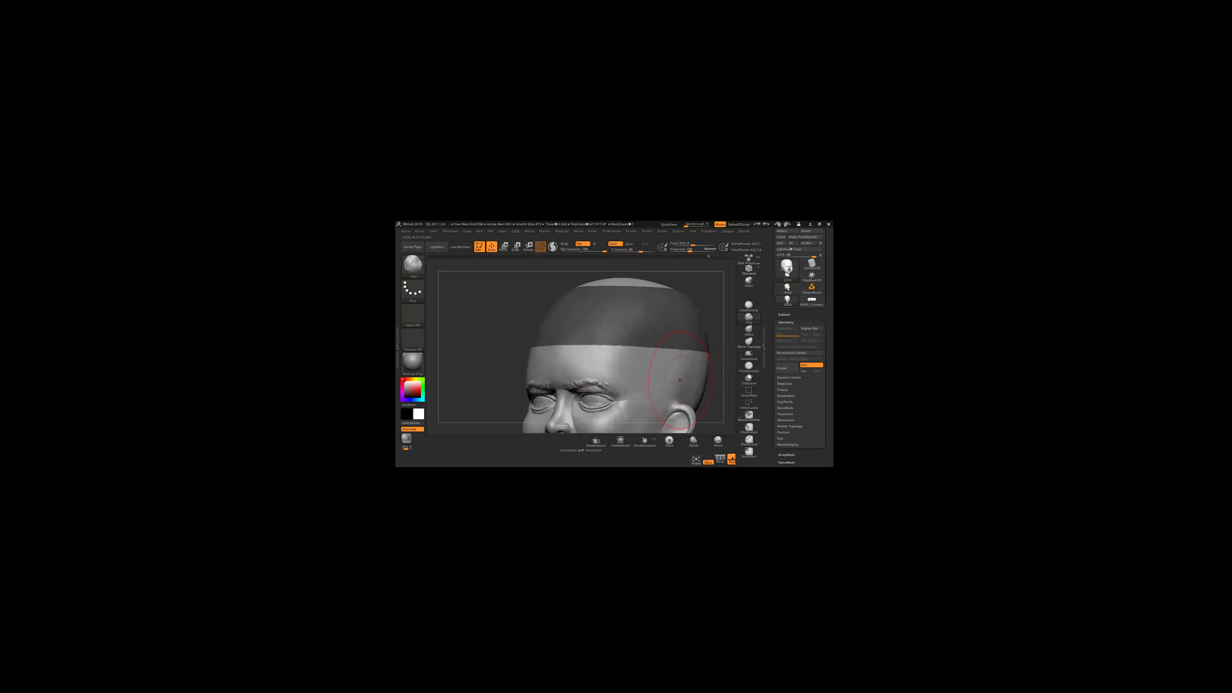
{"action": "mouse_move", "coordinate": [632, 347]}
{"action": "right_mouse_down", "text": "ctrl"}
{"action": "mouse_move", "coordinate": [619, 317]}
{"action": "mouse_move", "coordinate": [565, 330]}
{"action": "mouse_move", "coordinate": [590, 342]}
{"action": "mouse_move", "coordinate": [679, 291]}
{"action": "right_mouse_up", "text": "ctrl"}
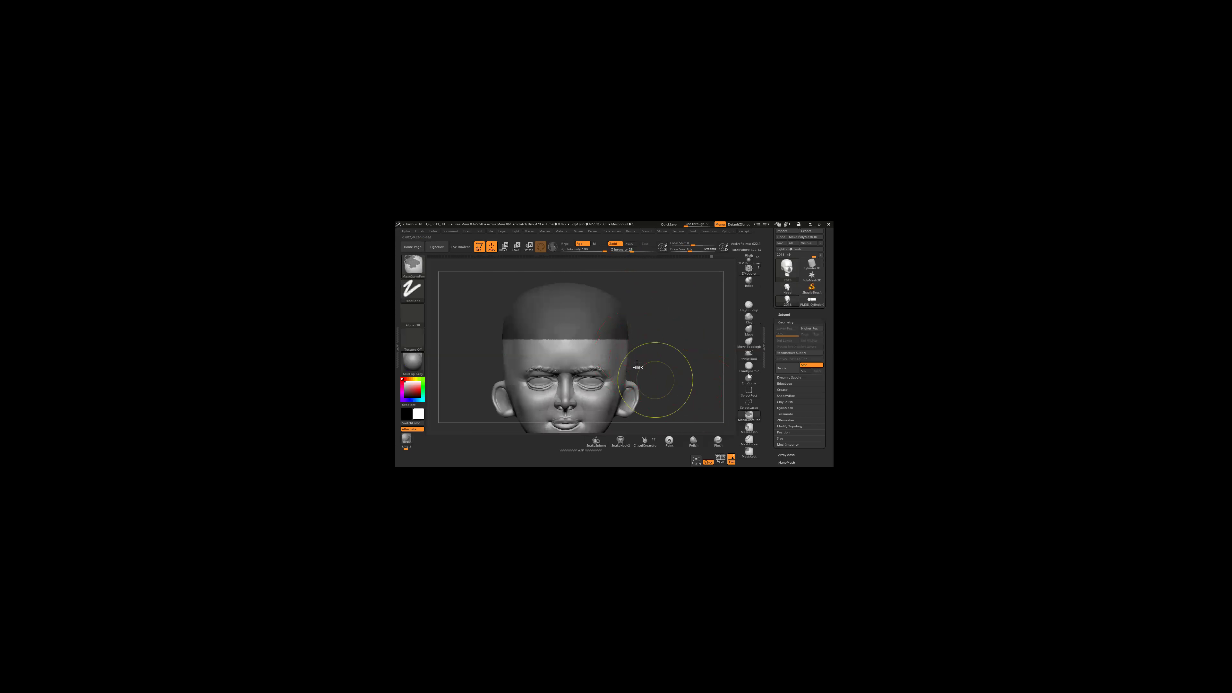
{"action": "right_click_drag", "start_coordinate": [674, 371], "coordinate": [692, 377], "text": "ctrl"}
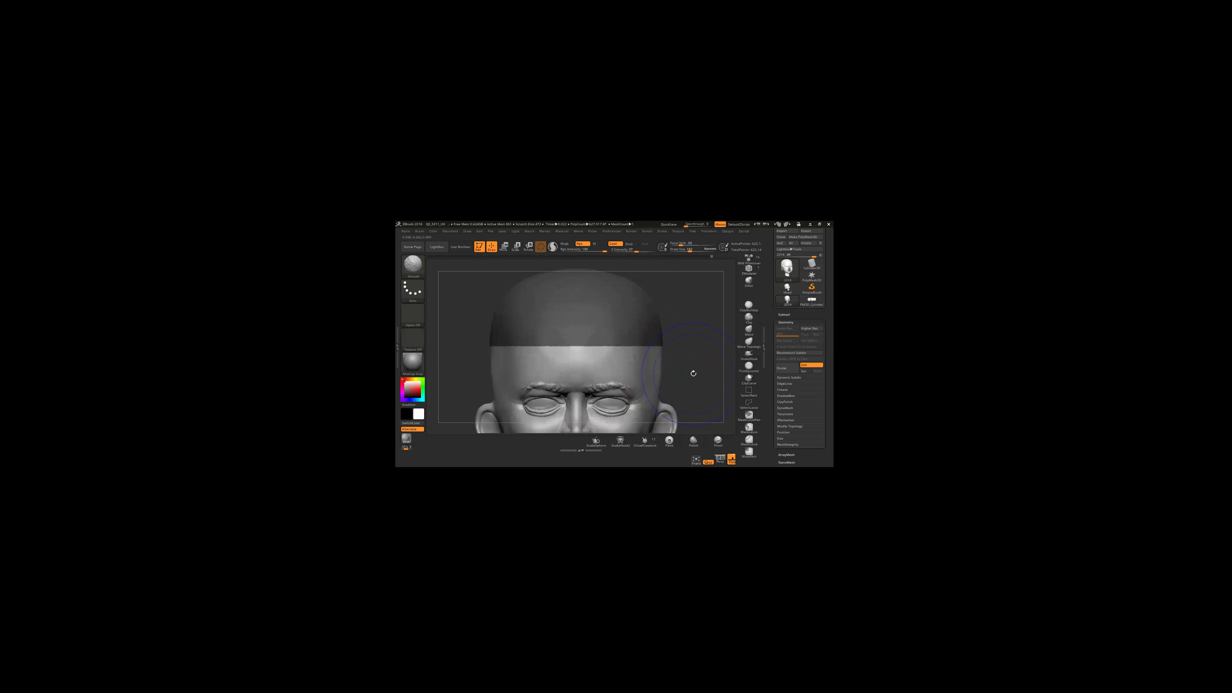
{"action": "right_click_drag", "start_coordinate": [587, 352], "coordinate": [539, 349], "text": "ctrl"}
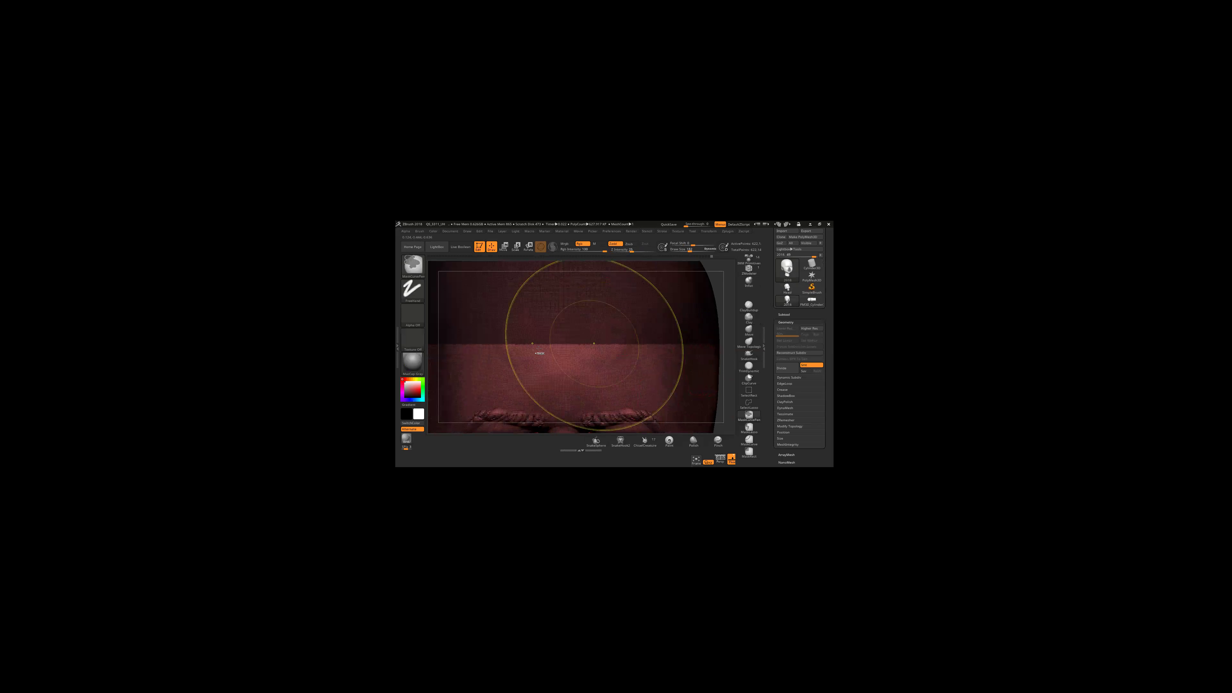
Step: Try Geometry > EdgeLoop Masked Border on the masked head, which the layers block
{"action": "mouse_move", "coordinate": [629, 352]}
{"action": "right_mouse_down", "text": "ctrl"}
{"action": "mouse_move", "coordinate": [640, 362]}
{"action": "mouse_move", "coordinate": [689, 347]}
{"action": "right_mouse_up", "text": "ctrl"}
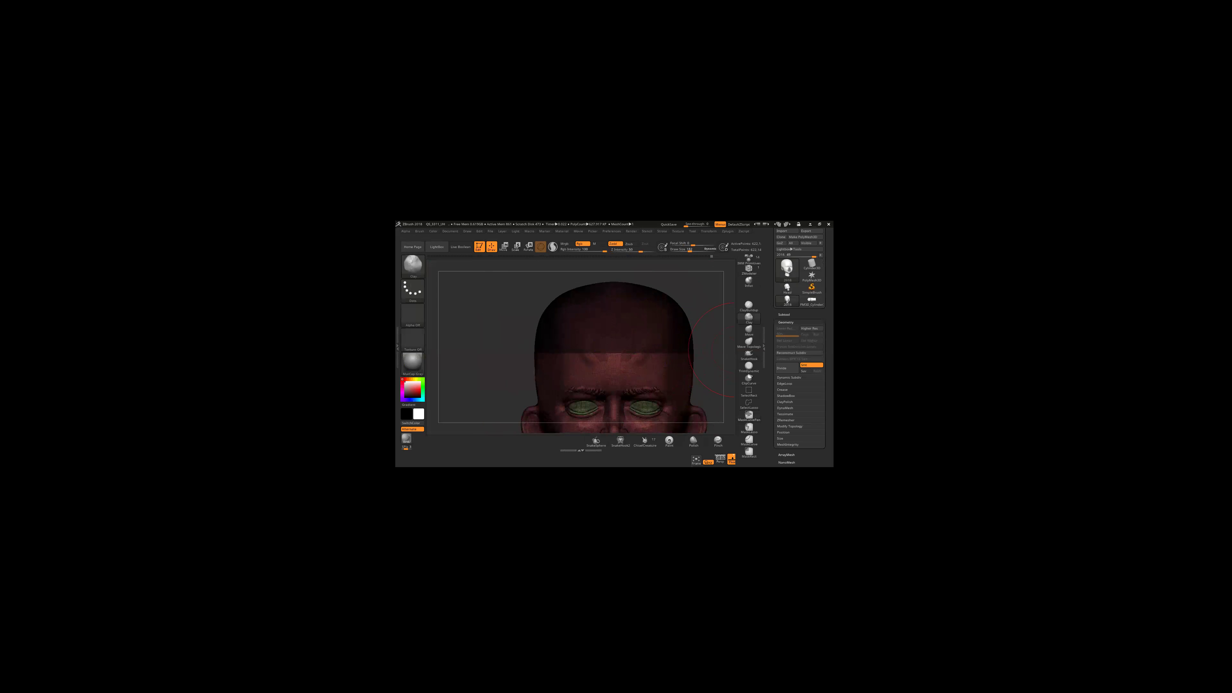
{"action": "scroll", "coordinate": [799, 349], "scroll_direction": "down", "scroll_amount": 3}
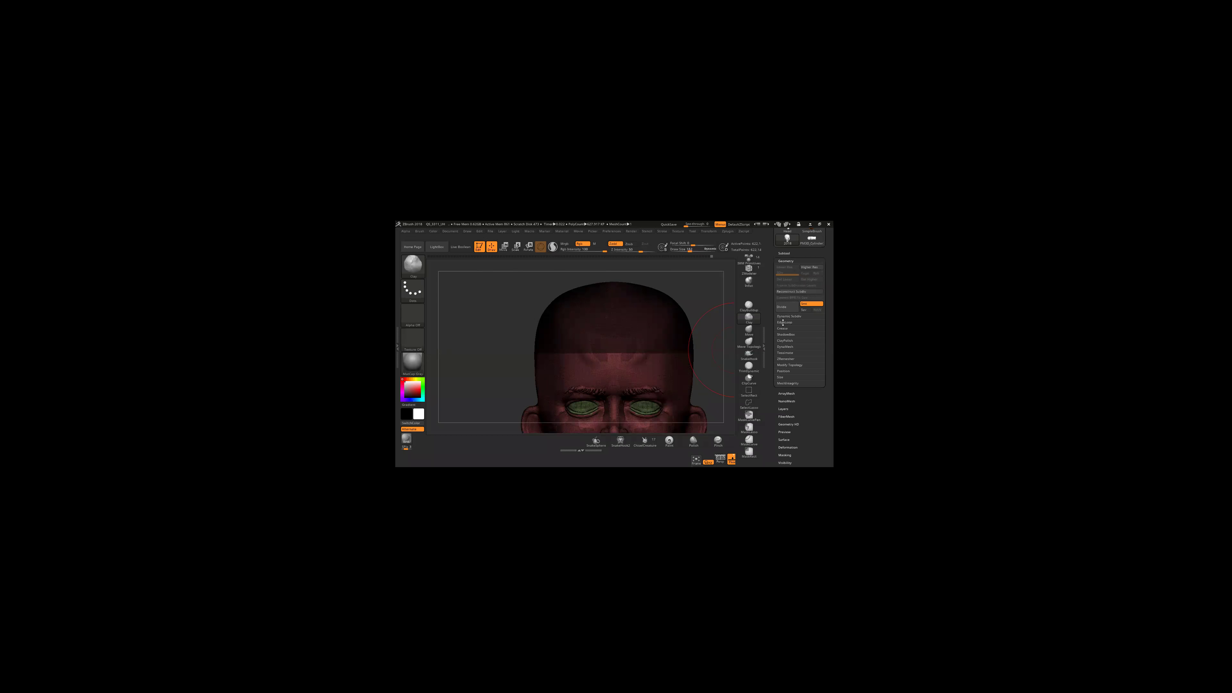
{"action": "left_click", "coordinate": [783, 322]}
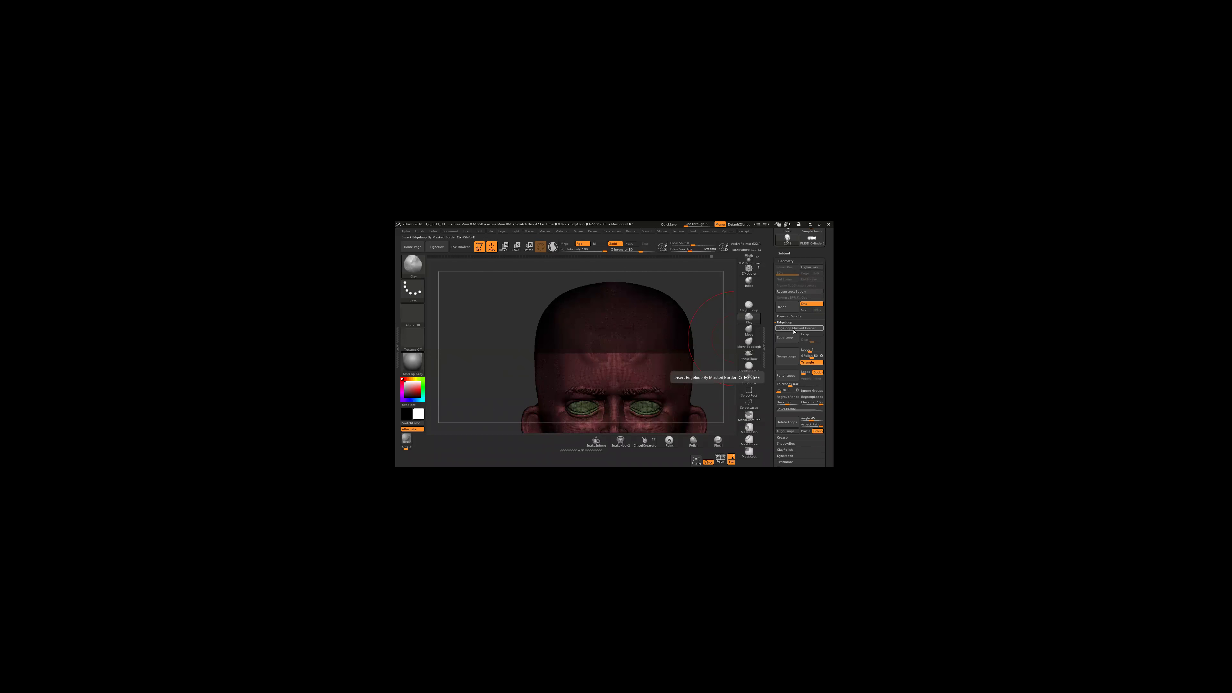
{"action": "left_click", "coordinate": [775, 329]}
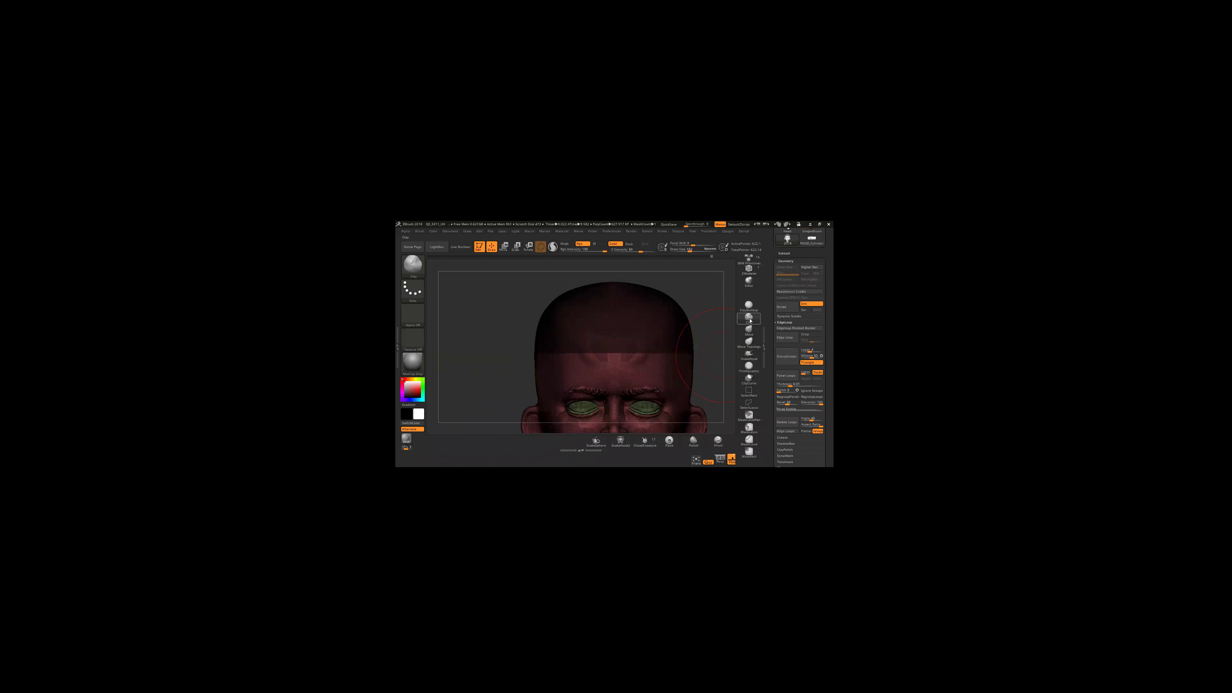
Step: Clear the skull mask and mask the upper sides of the head instead
{"action": "mouse_move", "coordinate": [613, 367]}
{"action": "left_mouse_down", "text": "ctrl"}
{"action": "mouse_move", "coordinate": [632, 330]}
{"action": "mouse_move", "coordinate": [704, 342]}
{"action": "mouse_move", "coordinate": [478, 354]}
{"action": "mouse_move", "coordinate": [592, 330]}
{"action": "left_mouse_up", "text": "ctrl"}
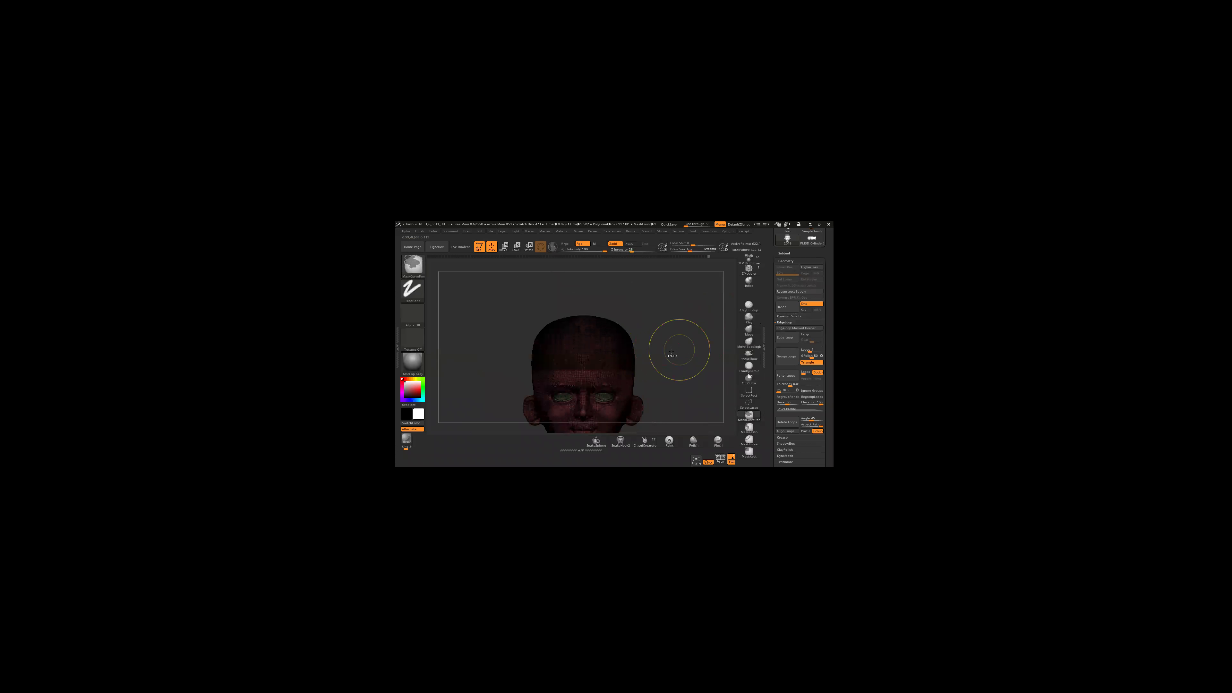
{"action": "left_click_drag", "start_coordinate": [663, 351], "coordinate": [666, 350], "text": "ctrl"}
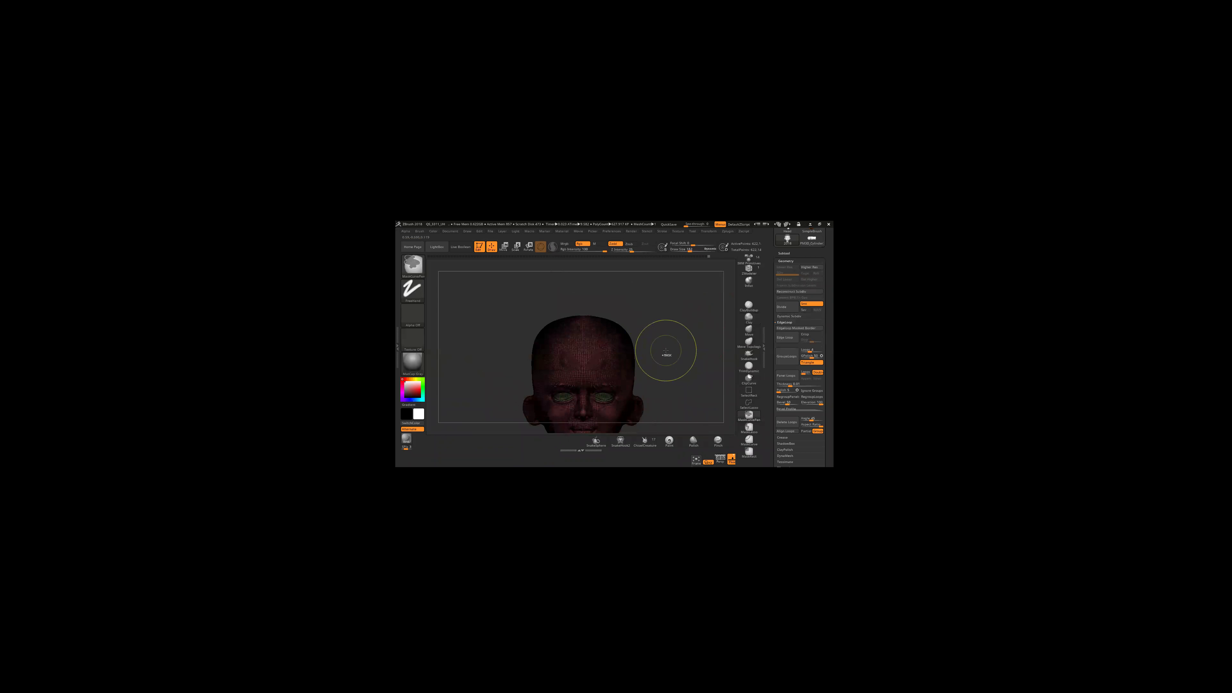
{"action": "key", "text": "ctrl"}
{"action": "left_click_drag", "start_coordinate": [645, 335], "coordinate": [677, 342], "text": "alt"}
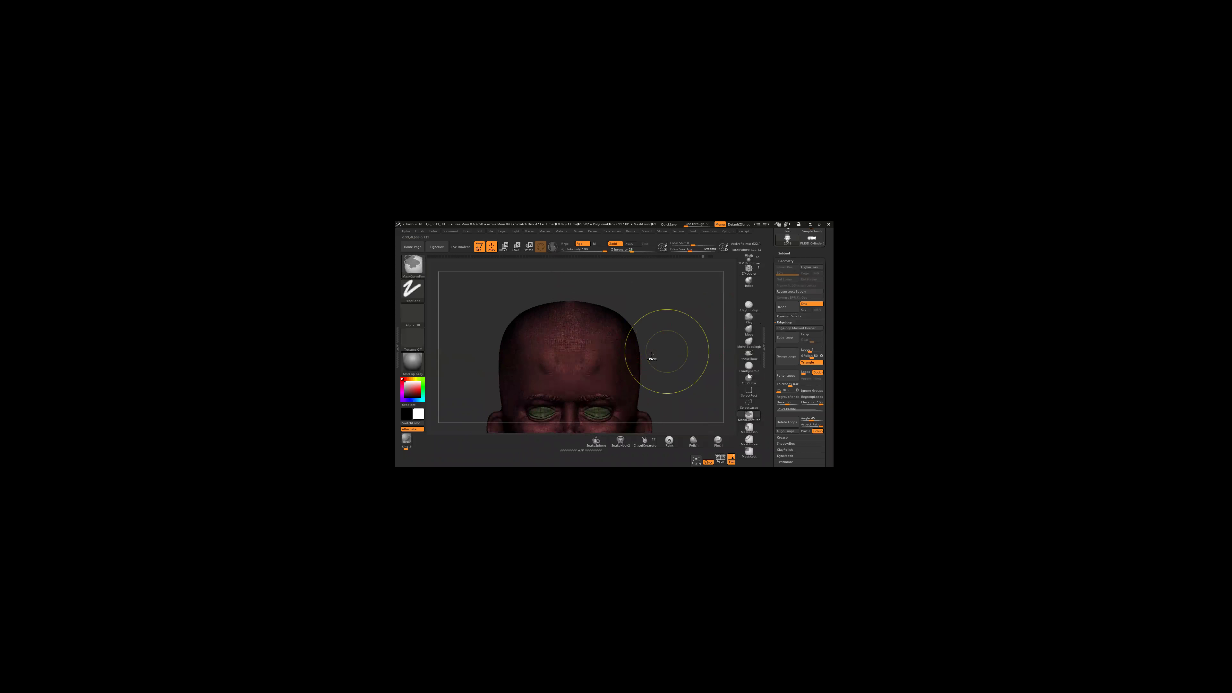
{"action": "key", "text": "shift+f"}
{"action": "left_click_drag", "start_coordinate": [651, 313], "coordinate": [610, 373], "text": "ctrl"}
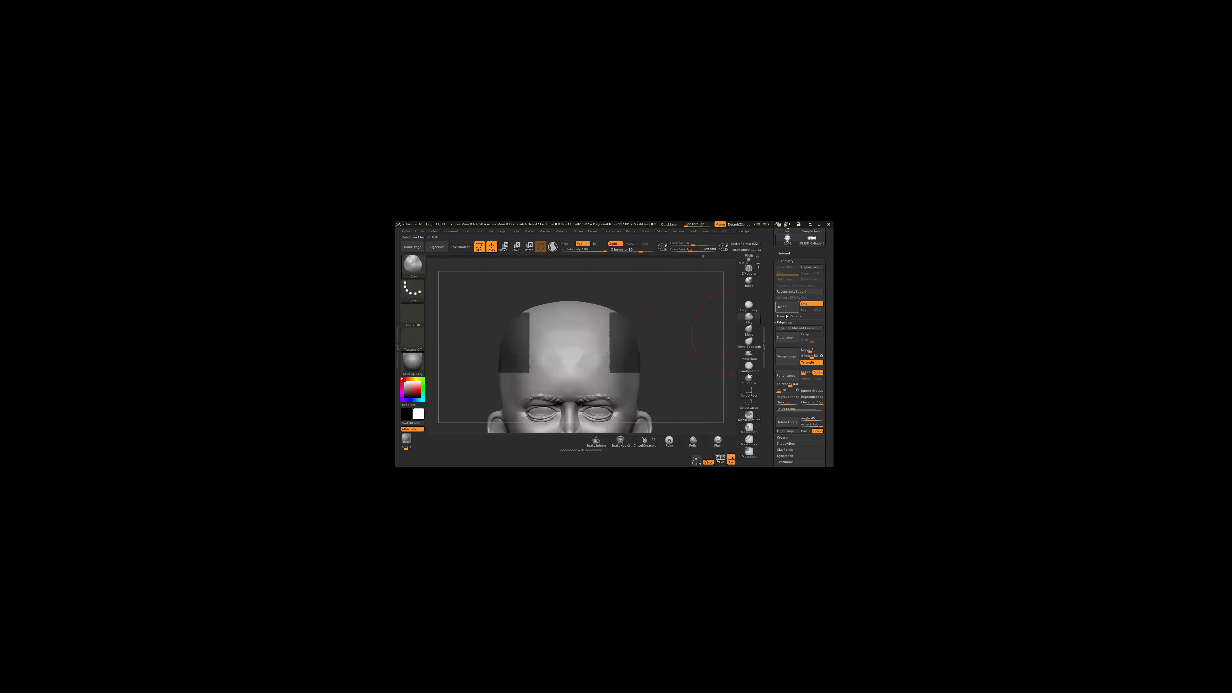
Step: Attempt Edgeloop Masked Border, dismiss the layers warning and open the Layers list
{"action": "left_click", "coordinate": [786, 331]}
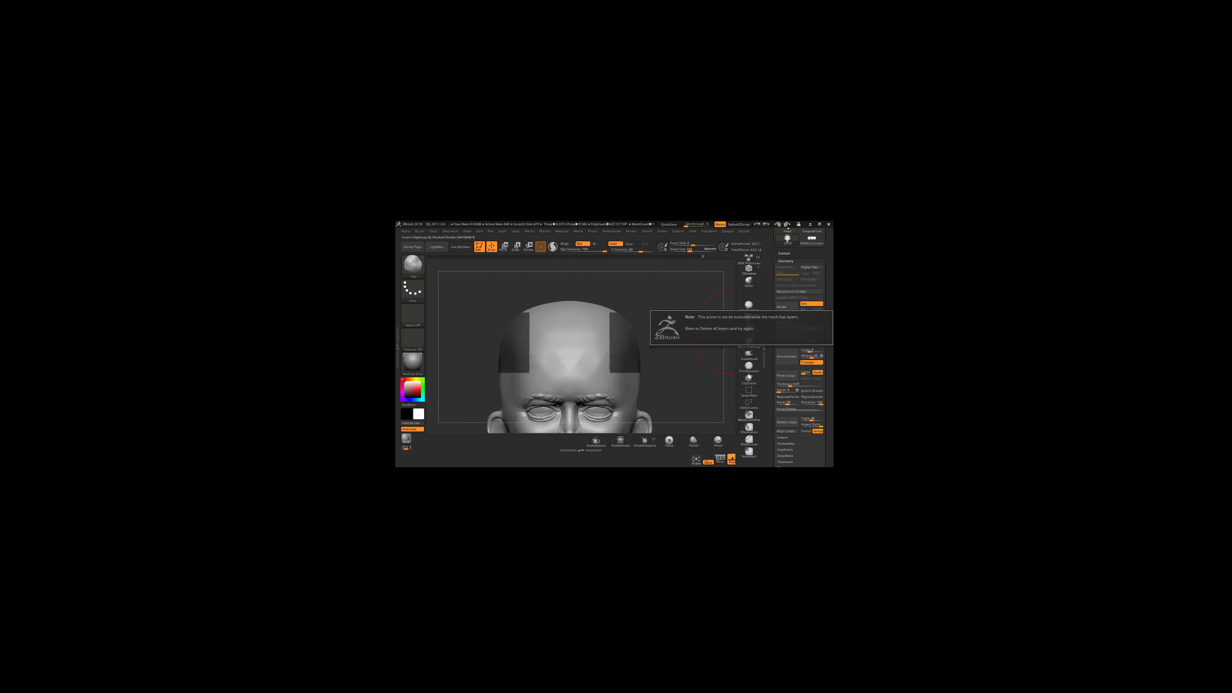
{"action": "left_click", "coordinate": [787, 261]}
{"action": "left_click", "coordinate": [785, 284]}
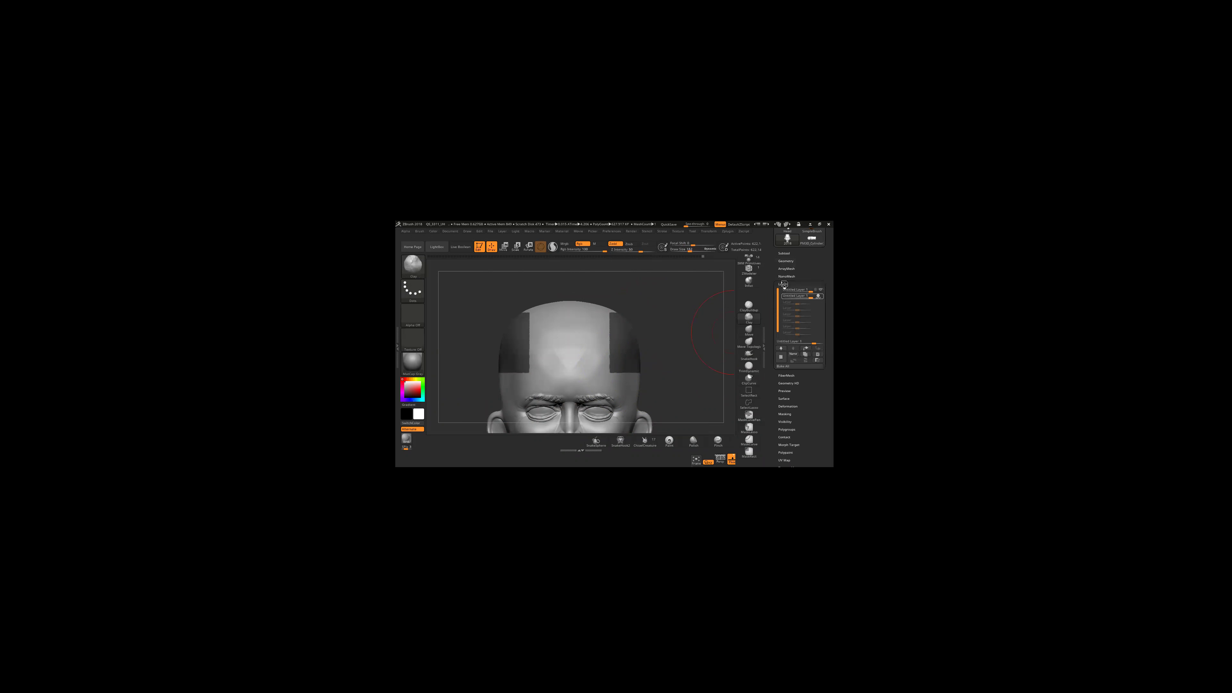
Step: Add new layers and bake all layers into the head mesh
{"action": "left_click", "coordinate": [780, 358]}
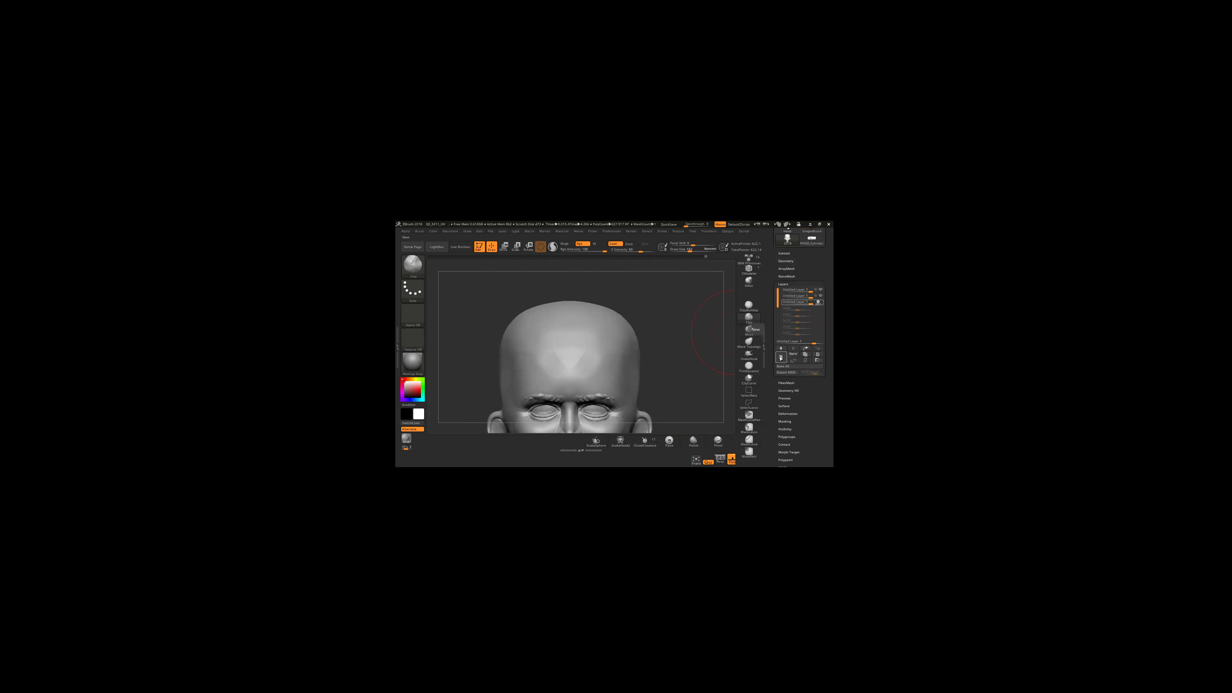
{"action": "left_click", "coordinate": [781, 357]}
{"action": "left_click", "coordinate": [787, 366]}
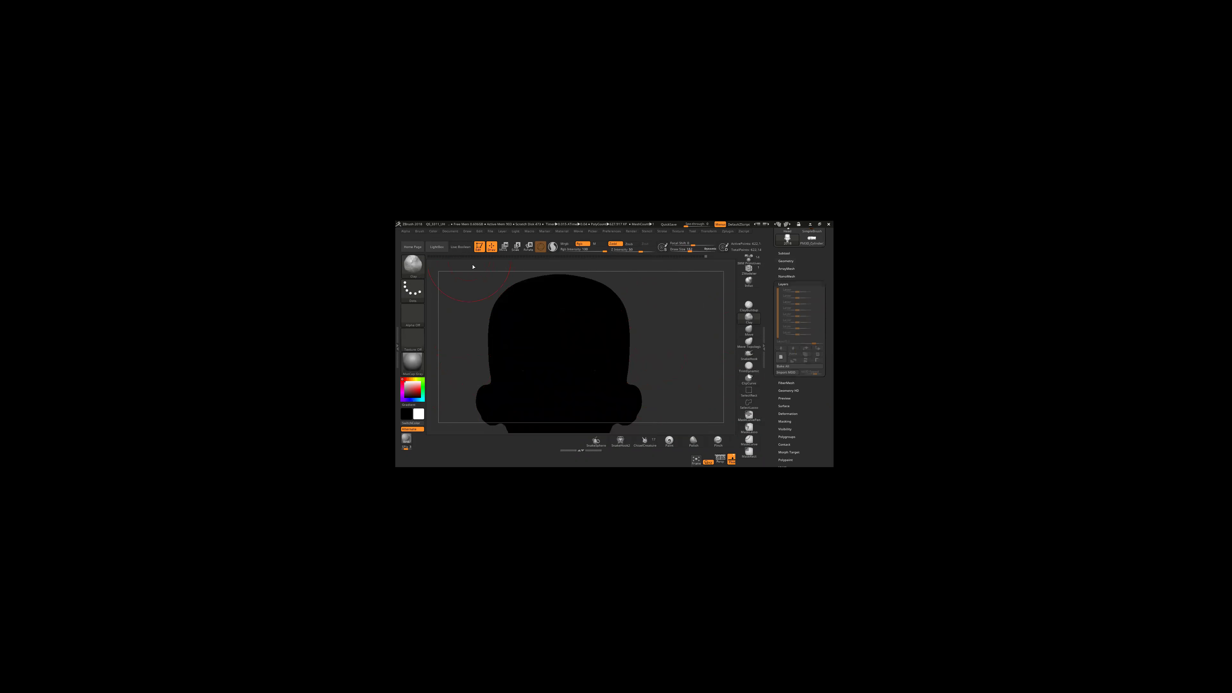
Step: Fill the head with plain grey via FillObject and mask its upper part
{"action": "left_click", "coordinate": [433, 231]}
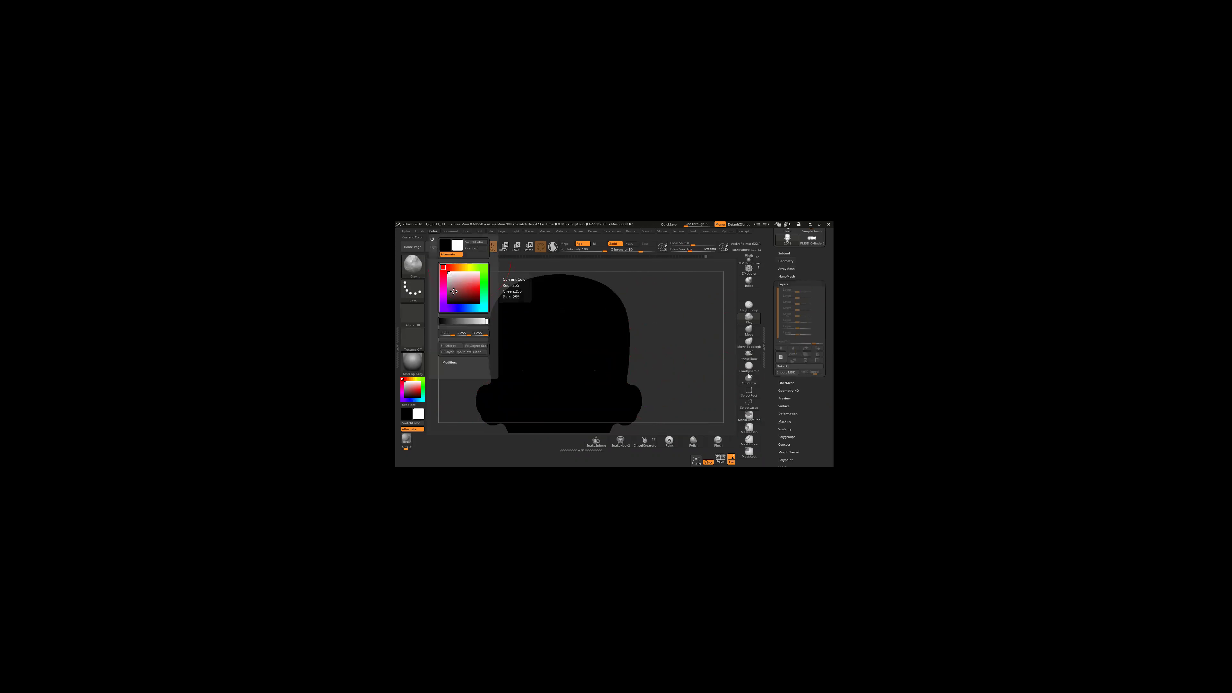
{"action": "left_click", "coordinate": [453, 349]}
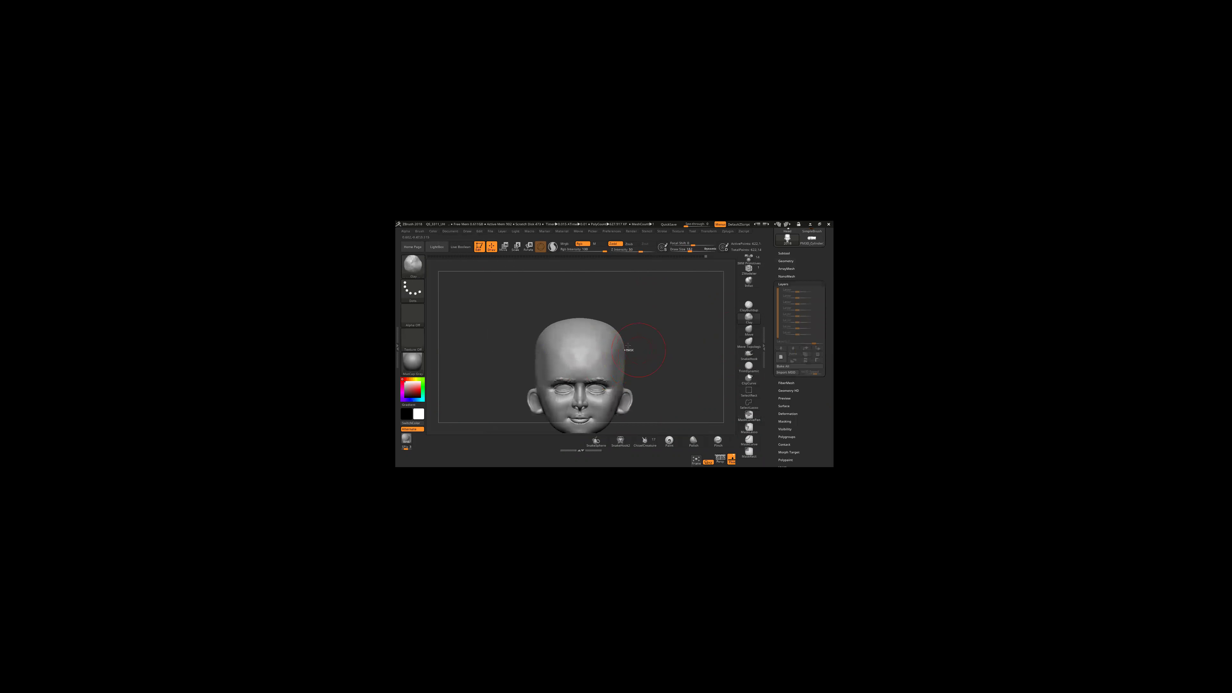
{"action": "left_click_drag", "start_coordinate": [662, 291], "coordinate": [613, 347], "text": "ctrl"}
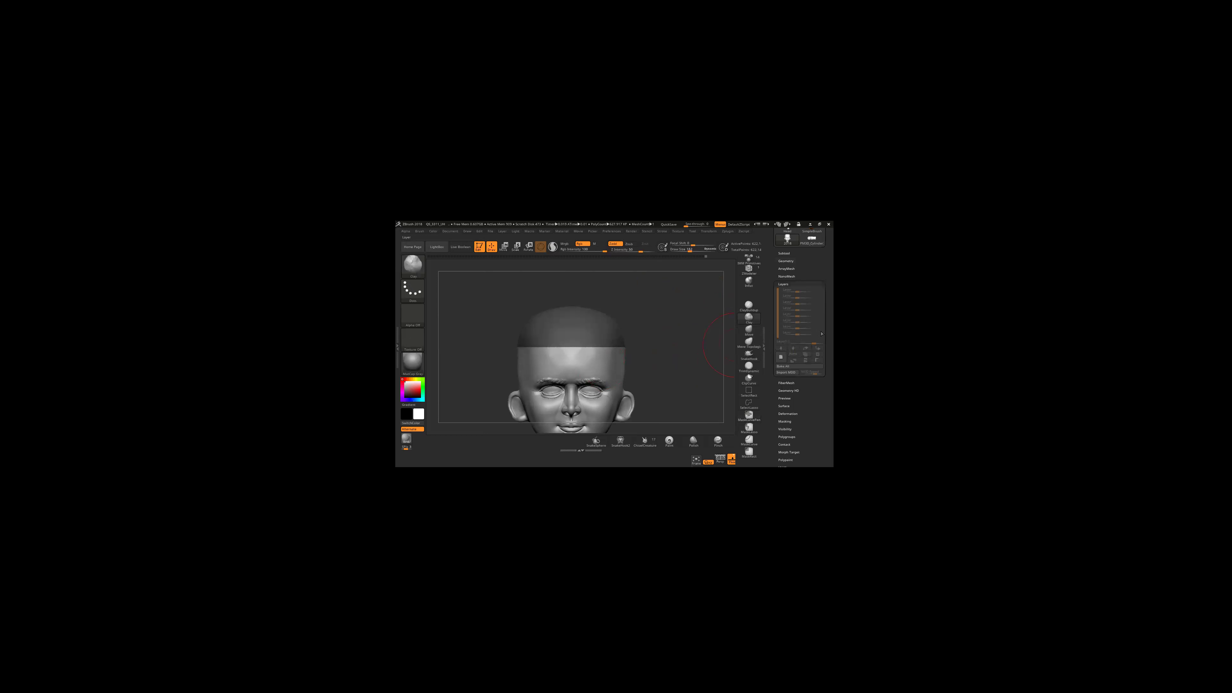
Step: Mask the crown and insert an edge loop along the mask border with EdgeLoop Masked Border
{"action": "key", "text": "ctrl"}
{"action": "right_click_drag", "start_coordinate": [652, 356], "coordinate": [725, 340], "text": "ctrl"}
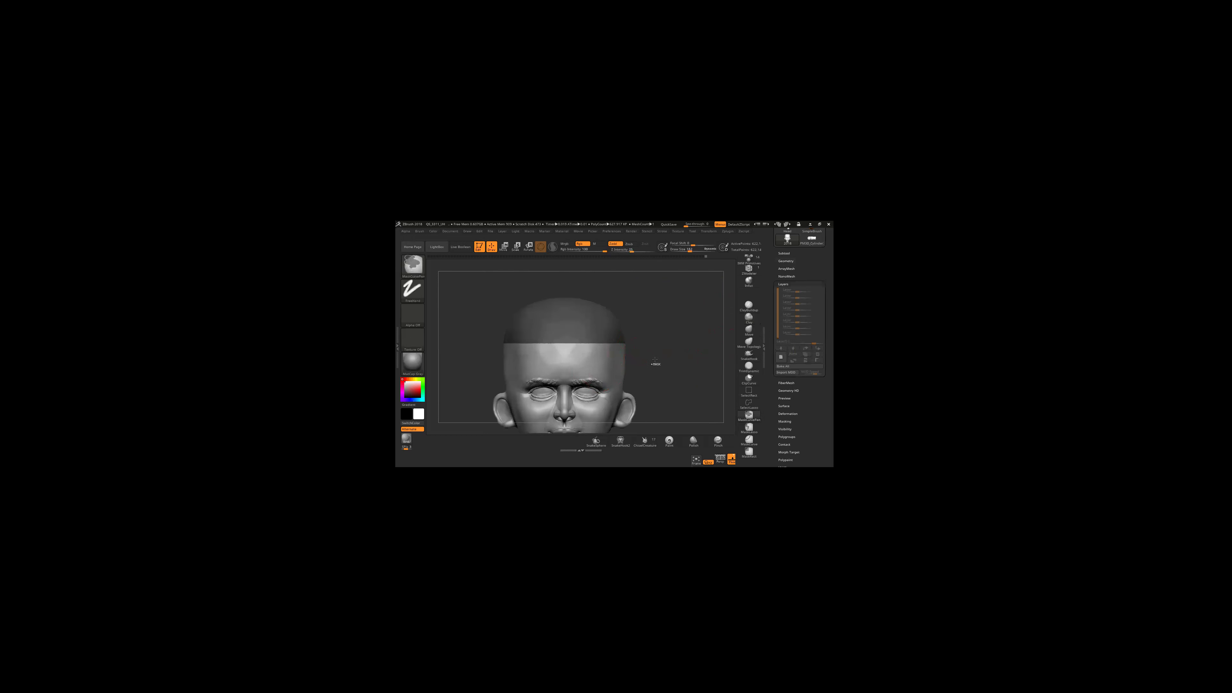
{"action": "left_click", "coordinate": [782, 269]}
{"action": "scroll", "coordinate": [784, 307], "scroll_direction": "down", "scroll_amount": 3}
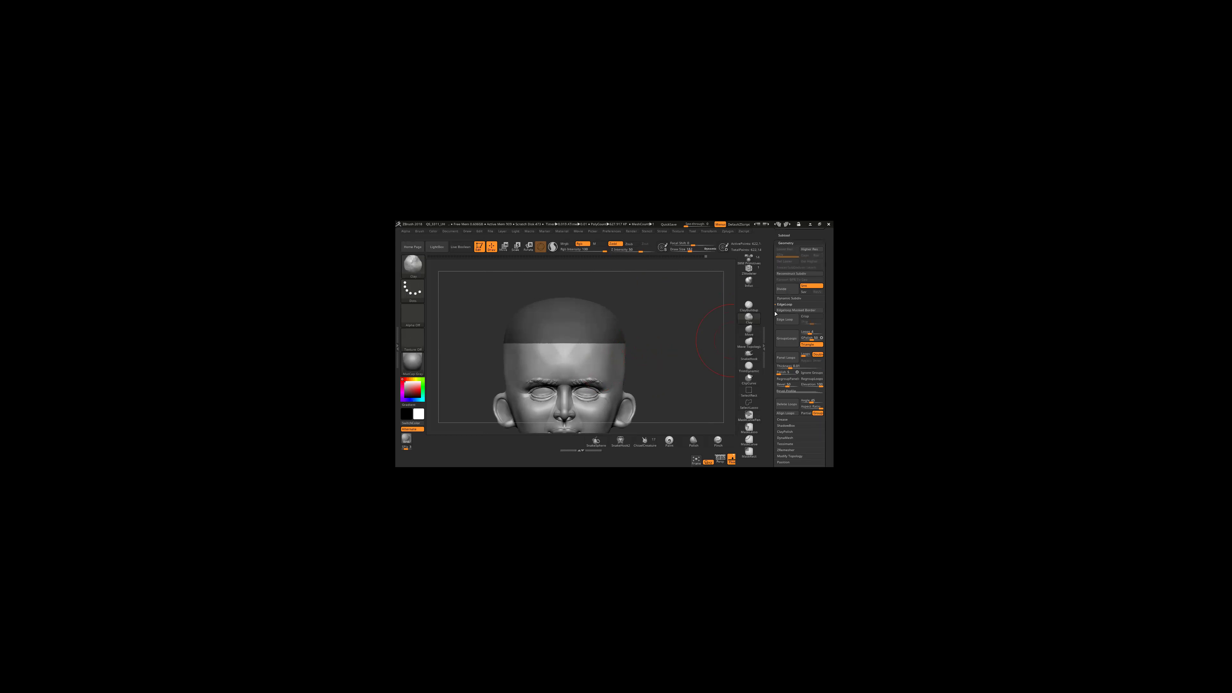
{"action": "left_click", "coordinate": [789, 313]}
{"action": "left_click_drag", "start_coordinate": [633, 354], "coordinate": [582, 347]}
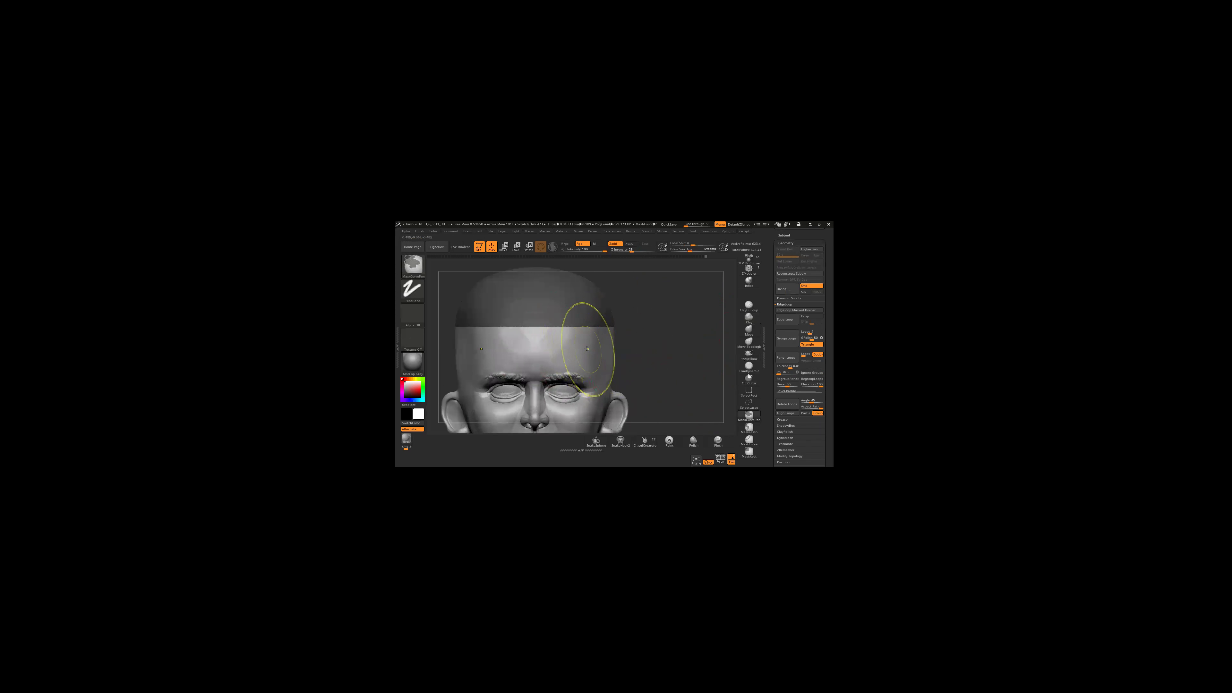
Step: Turn on Polyframe and zoom in close on the crown's polygroup border
{"action": "key", "text": "shift+f"}
{"action": "scroll", "coordinate": [574, 361], "scroll_direction": "up", "scroll_amount": 2}
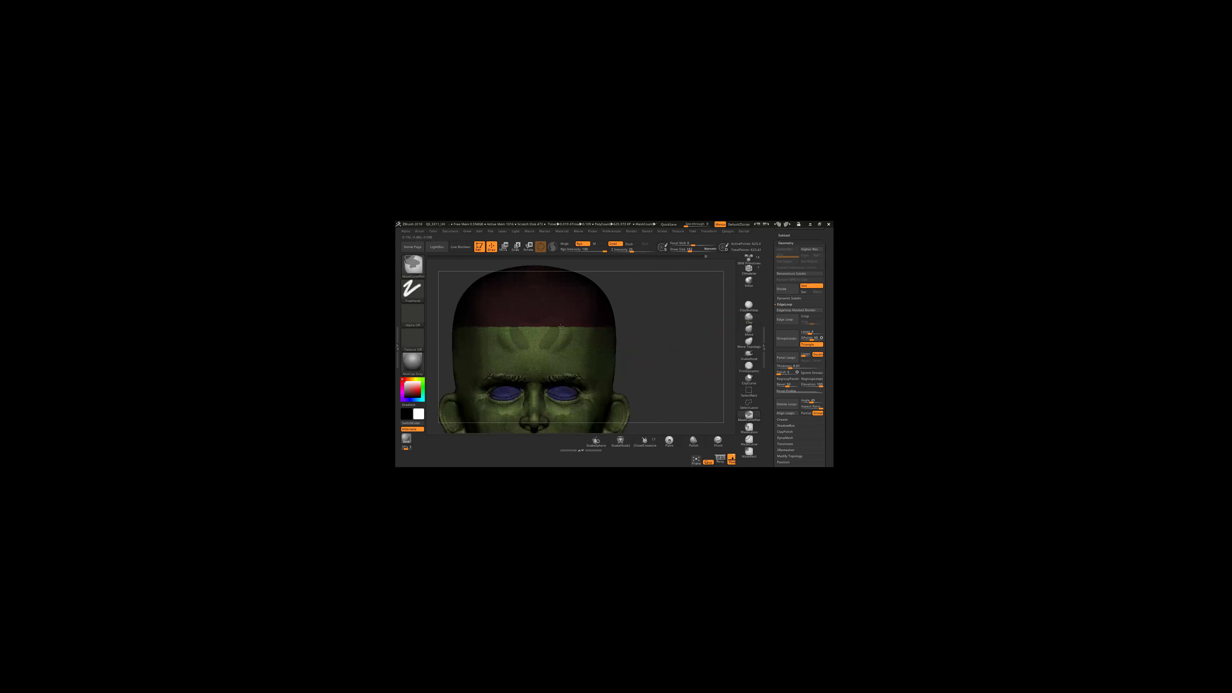
{"action": "scroll", "coordinate": [574, 361], "scroll_direction": "up", "scroll_amount": 3}
{"action": "scroll", "coordinate": [575, 363], "scroll_direction": "up", "scroll_amount": 2}
{"action": "scroll", "coordinate": [576, 365], "scroll_direction": "up", "scroll_amount": 3}
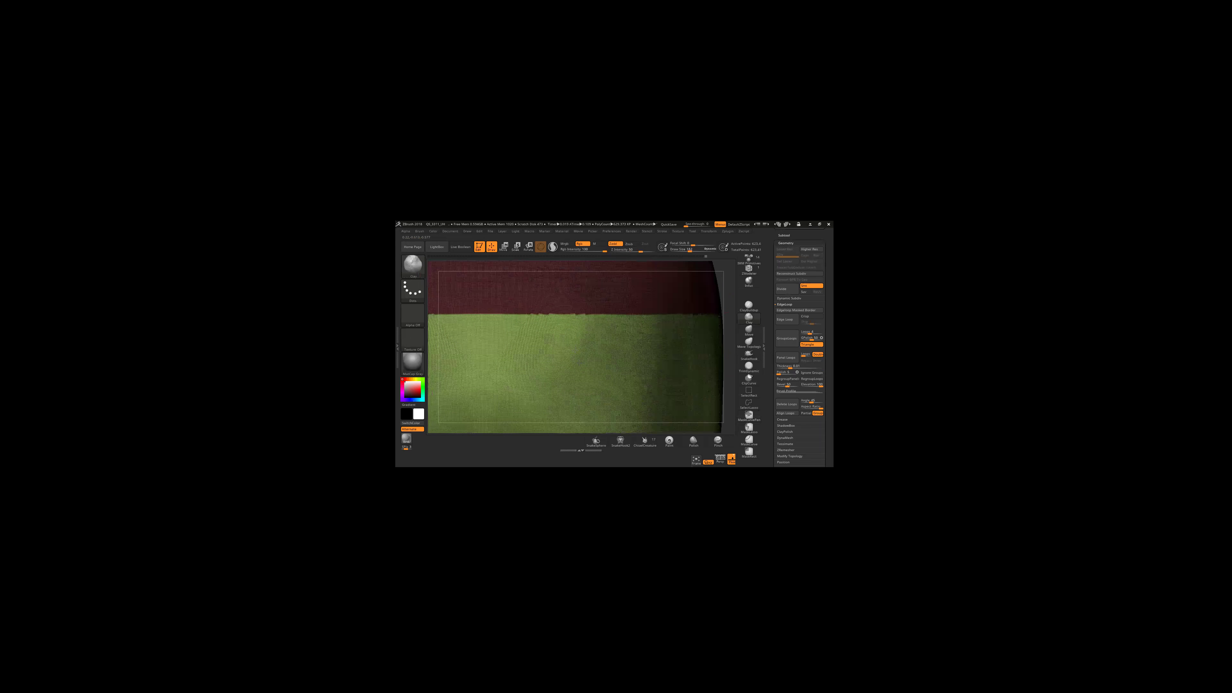
{"action": "scroll", "coordinate": [582, 366], "scroll_direction": "up", "scroll_amount": 2}
{"action": "scroll", "coordinate": [592, 370], "scroll_direction": "up", "scroll_amount": 2}
{"action": "scroll", "coordinate": [599, 373], "scroll_direction": "up", "scroll_amount": 3}
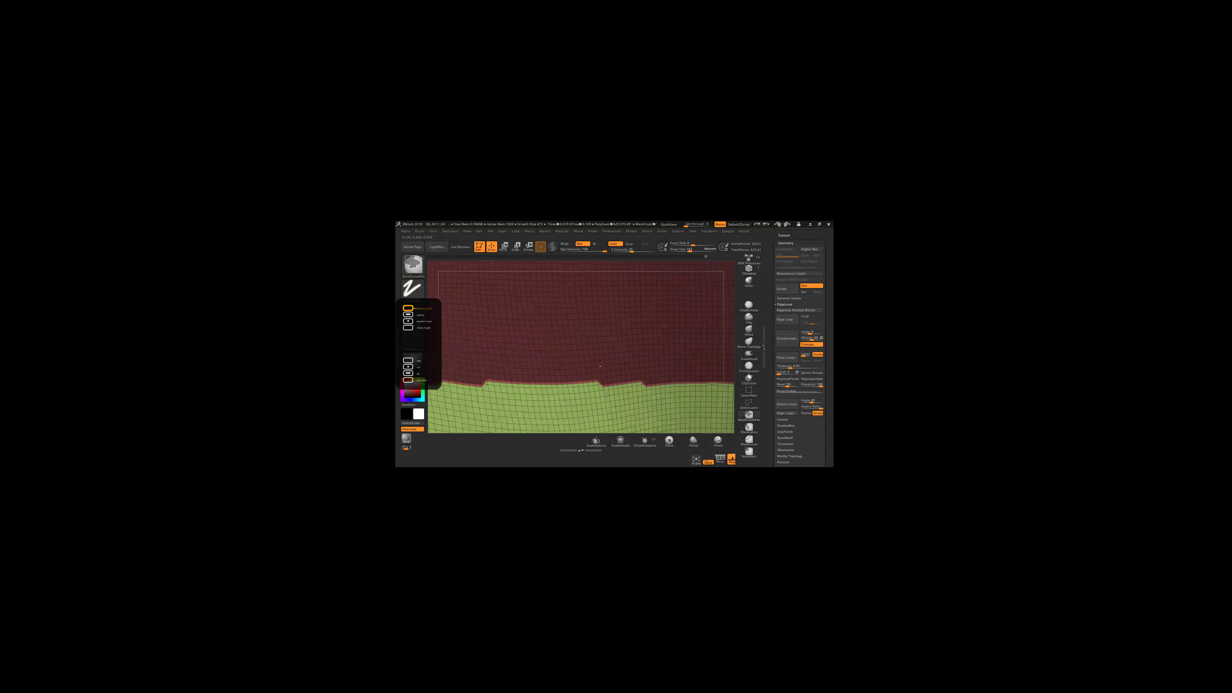
{"action": "scroll", "coordinate": [606, 398], "scroll_direction": "up", "scroll_amount": 1}
{"action": "scroll", "coordinate": [632, 394], "scroll_direction": "up", "scroll_amount": 1}
{"action": "left_click_drag", "start_coordinate": [633, 391], "coordinate": [642, 392]}
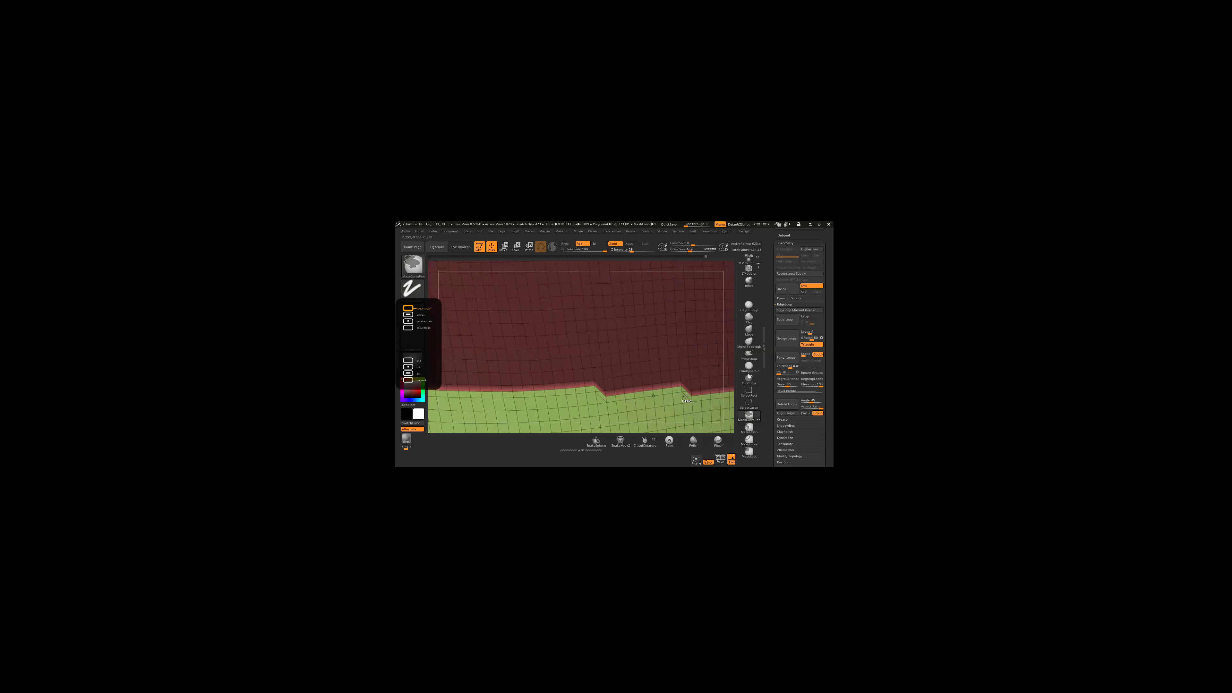
Step: Zoom back out and turn the head to a three-quarter view
{"action": "scroll", "coordinate": [620, 339], "scroll_direction": "down", "scroll_amount": 2}
{"action": "scroll", "coordinate": [620, 340], "scroll_direction": "down", "scroll_amount": 1}
{"action": "scroll", "coordinate": [612, 335], "scroll_direction": "down", "scroll_amount": 1}
{"action": "scroll", "coordinate": [595, 325], "scroll_direction": "down", "scroll_amount": 1}
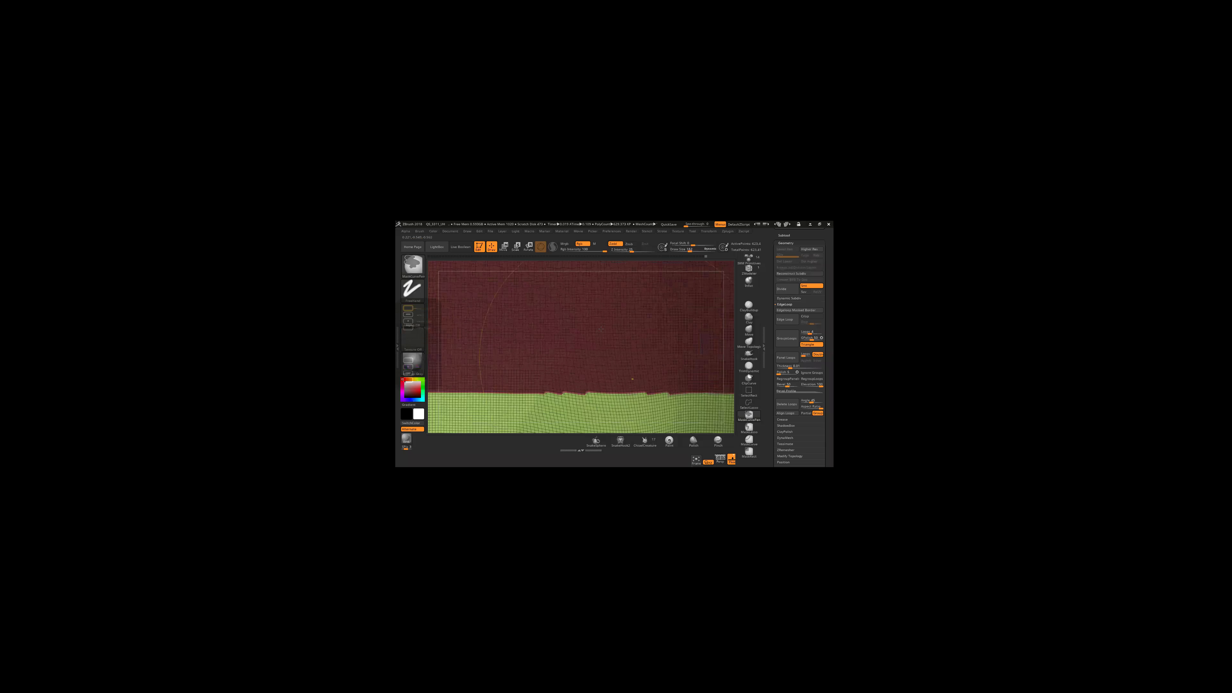
{"action": "scroll", "coordinate": [601, 329], "scroll_direction": "down", "scroll_amount": 3}
{"action": "scroll", "coordinate": [601, 335], "scroll_direction": "down", "scroll_amount": 1}
{"action": "mouse_move", "coordinate": [604, 340]}
{"action": "left_mouse_down"}
{"action": "mouse_move", "coordinate": [663, 358]}
{"action": "mouse_move", "coordinate": [657, 376]}
{"action": "left_mouse_up"}
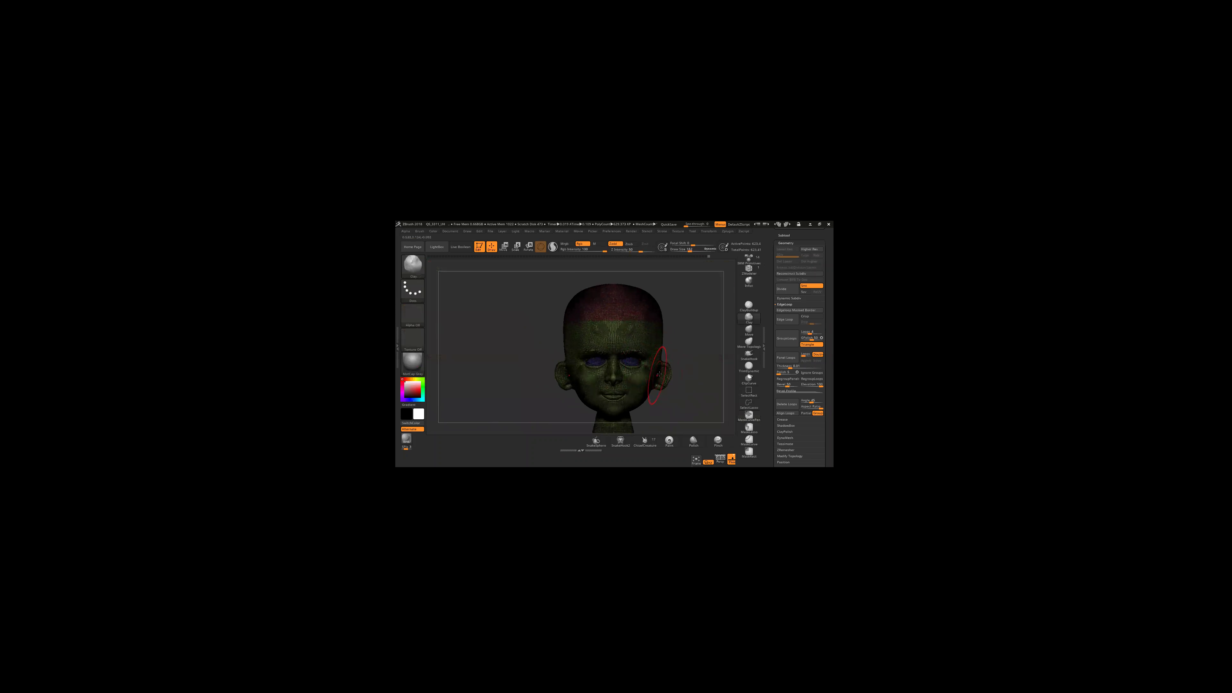
Step: Turn off Polyframe and check the grey head from side profile and three-quarter views
{"action": "key", "text": "shift+f"}
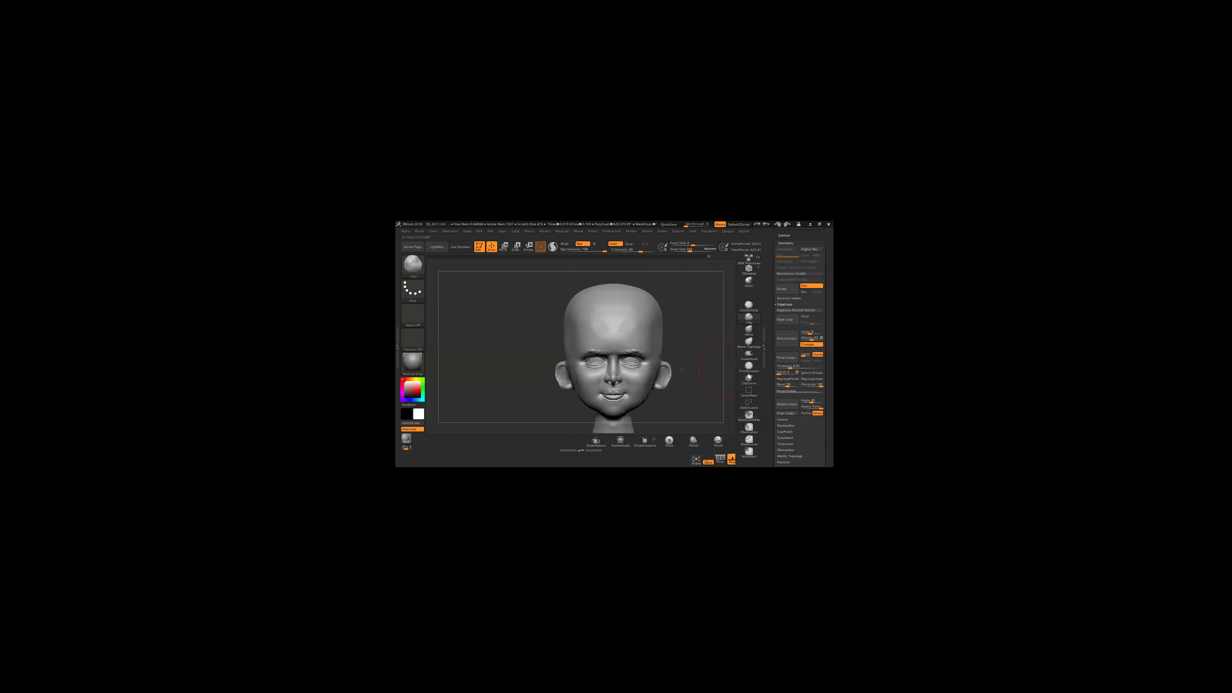
{"action": "scroll", "coordinate": [602, 373], "scroll_direction": "down", "scroll_amount": 2}
{"action": "left_click_drag", "start_coordinate": [601, 374], "coordinate": [560, 340]}
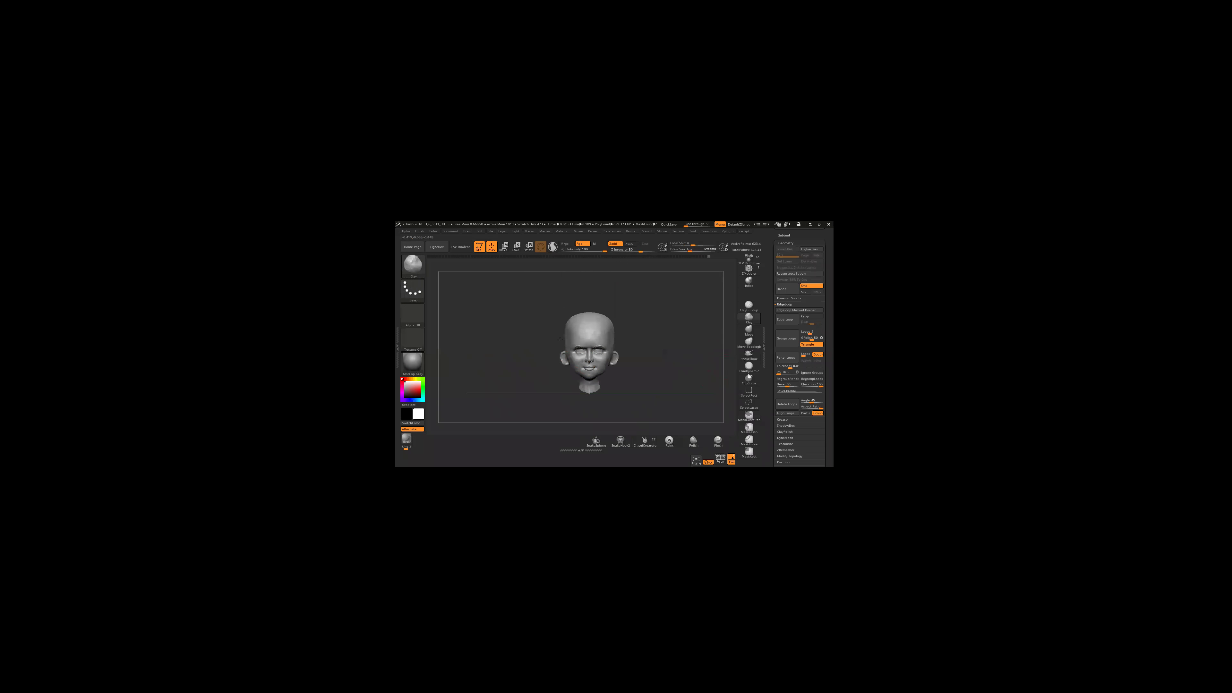
{"action": "scroll", "coordinate": [586, 346], "scroll_direction": "up", "scroll_amount": 3}
{"action": "mouse_move", "coordinate": [607, 373]}
{"action": "right_mouse_down"}
{"action": "mouse_move", "coordinate": [610, 358]}
{"action": "mouse_move", "coordinate": [634, 366]}
{"action": "right_mouse_up"}
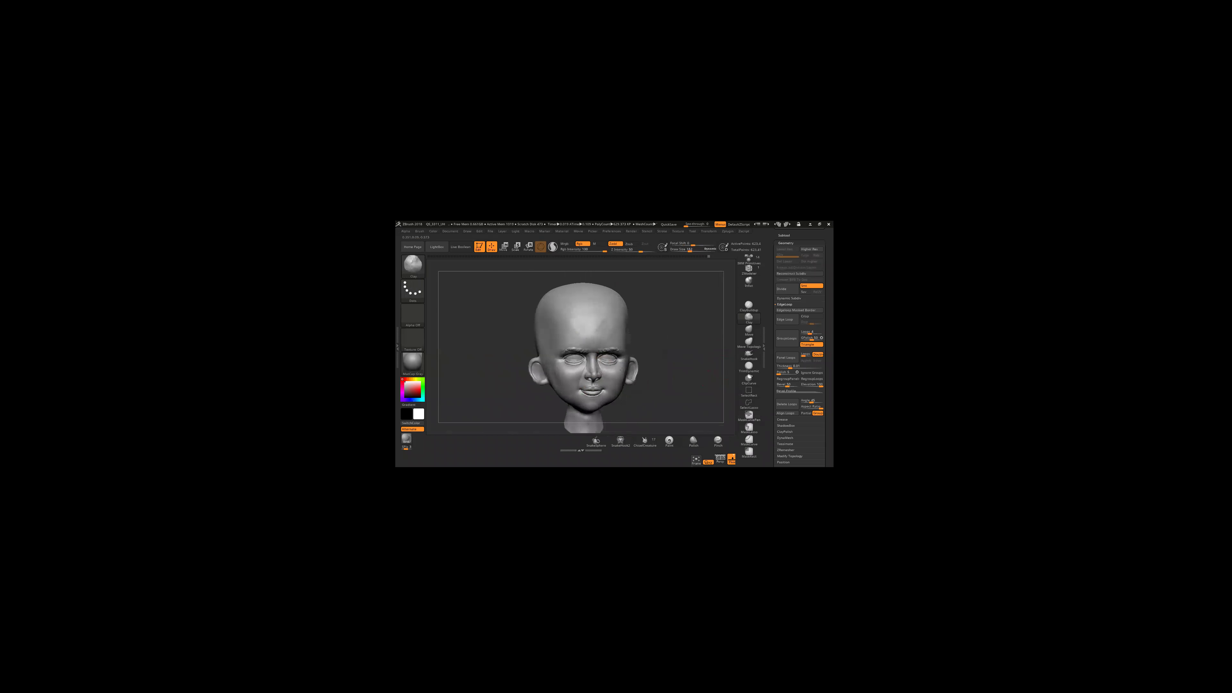
{"action": "right_click_drag", "start_coordinate": [649, 346], "coordinate": [660, 362]}
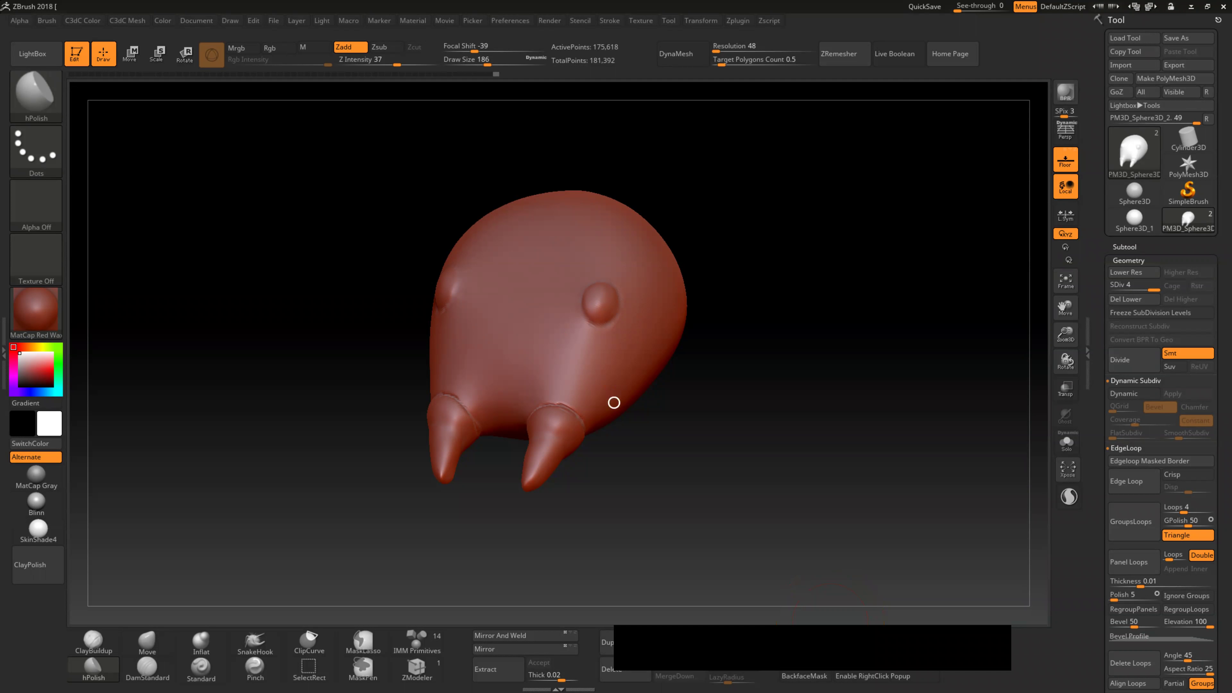
Step: Rotate and reposition the red creature until it faces the front
{"action": "mouse_move", "coordinate": [728, 313]}
{"action": "left_mouse_down"}
{"action": "mouse_move", "coordinate": [669, 315]}
{"action": "mouse_move", "coordinate": [636, 378]}
{"action": "left_mouse_up"}
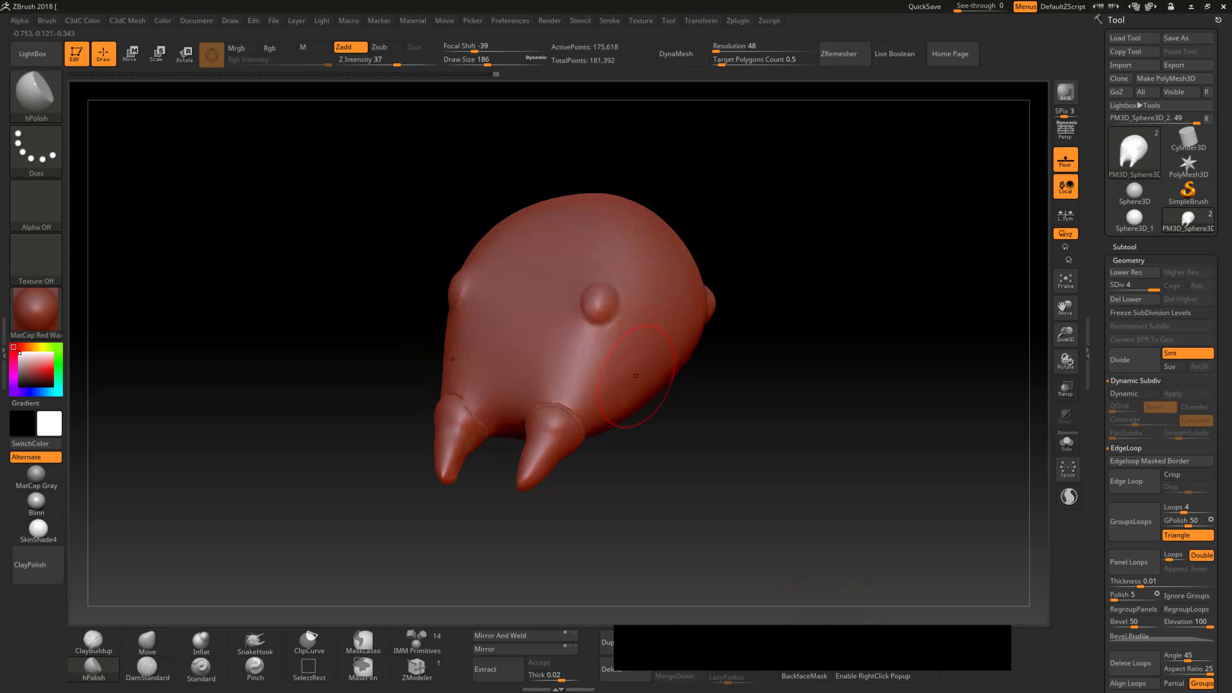
{"action": "left_click_drag", "start_coordinate": [635, 376], "coordinate": [558, 383]}
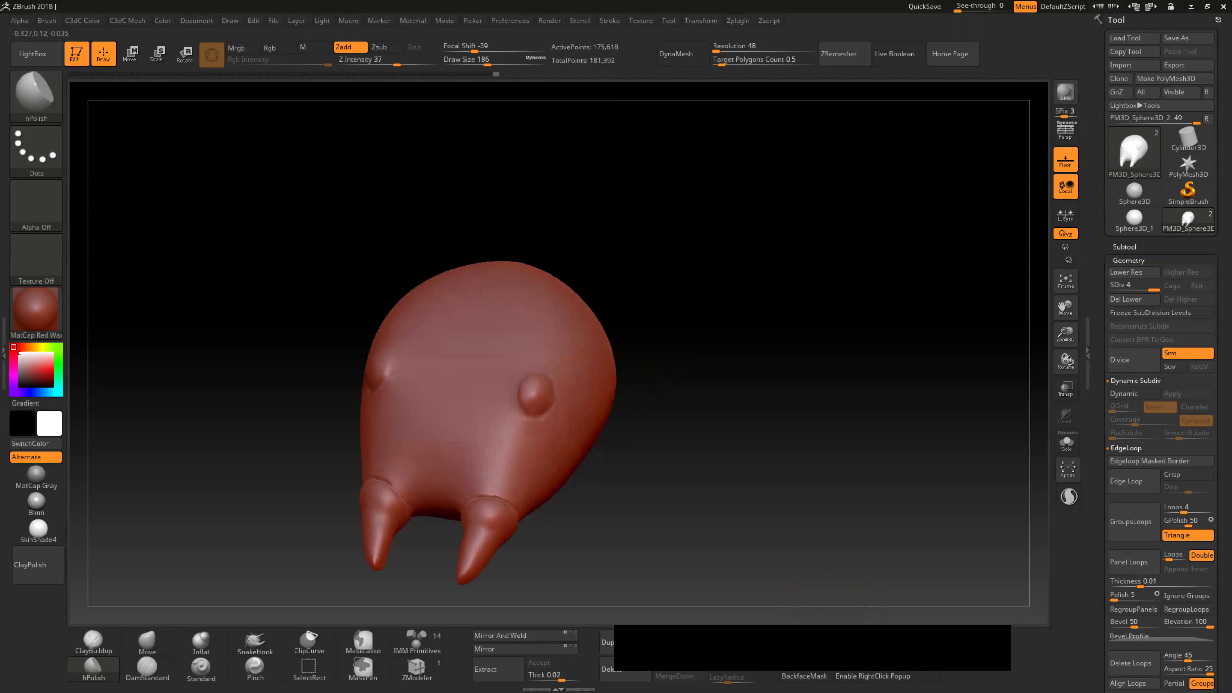
{"action": "left_click_drag", "start_coordinate": [577, 505], "coordinate": [596, 427]}
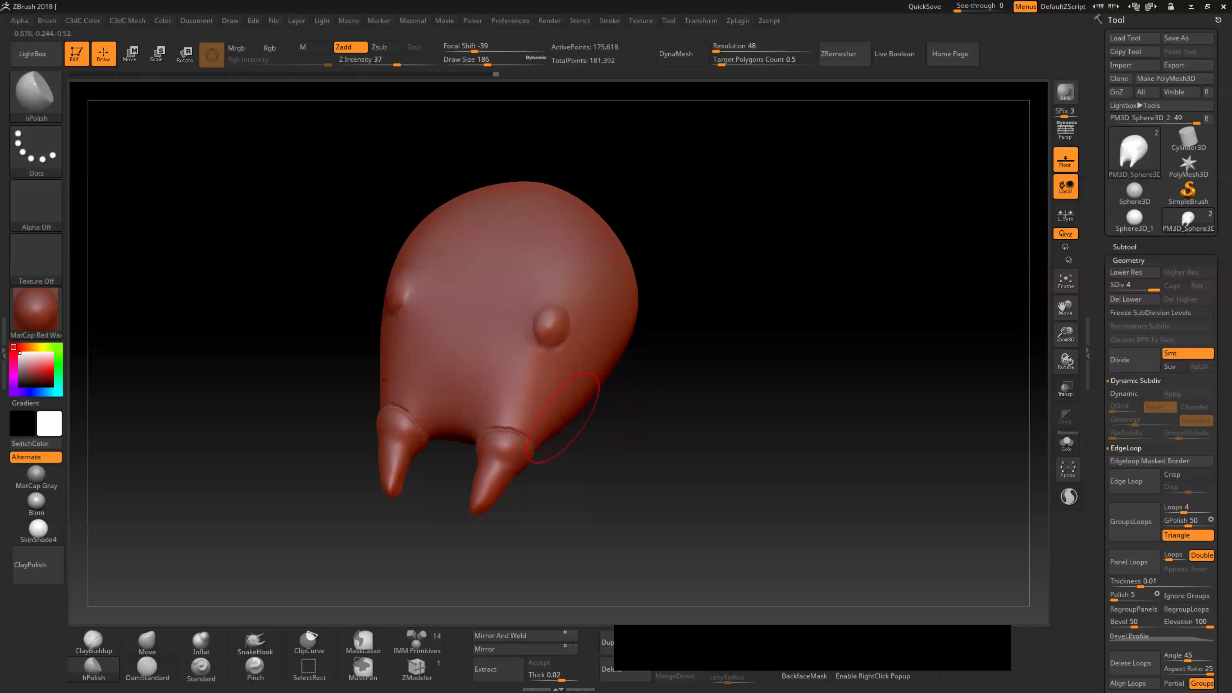
{"action": "mouse_move", "coordinate": [601, 383]}
{"action": "left_mouse_down"}
{"action": "mouse_move", "coordinate": [551, 429]}
{"action": "mouse_move", "coordinate": [580, 414]}
{"action": "left_mouse_up"}
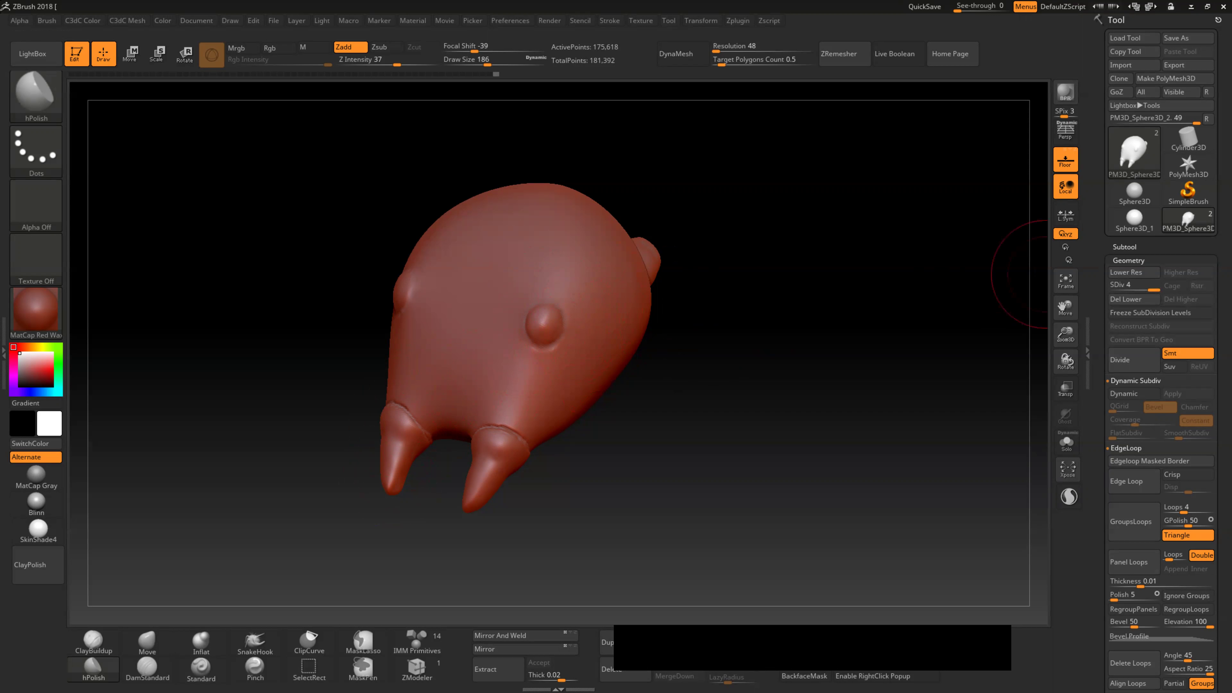
Step: Show the subtool list (PM3D_Sphere3D_1 and PM3D_Sphere3D_2), then orbit the creature through tail, front and three-quarter views
{"action": "left_click", "coordinate": [1124, 246]}
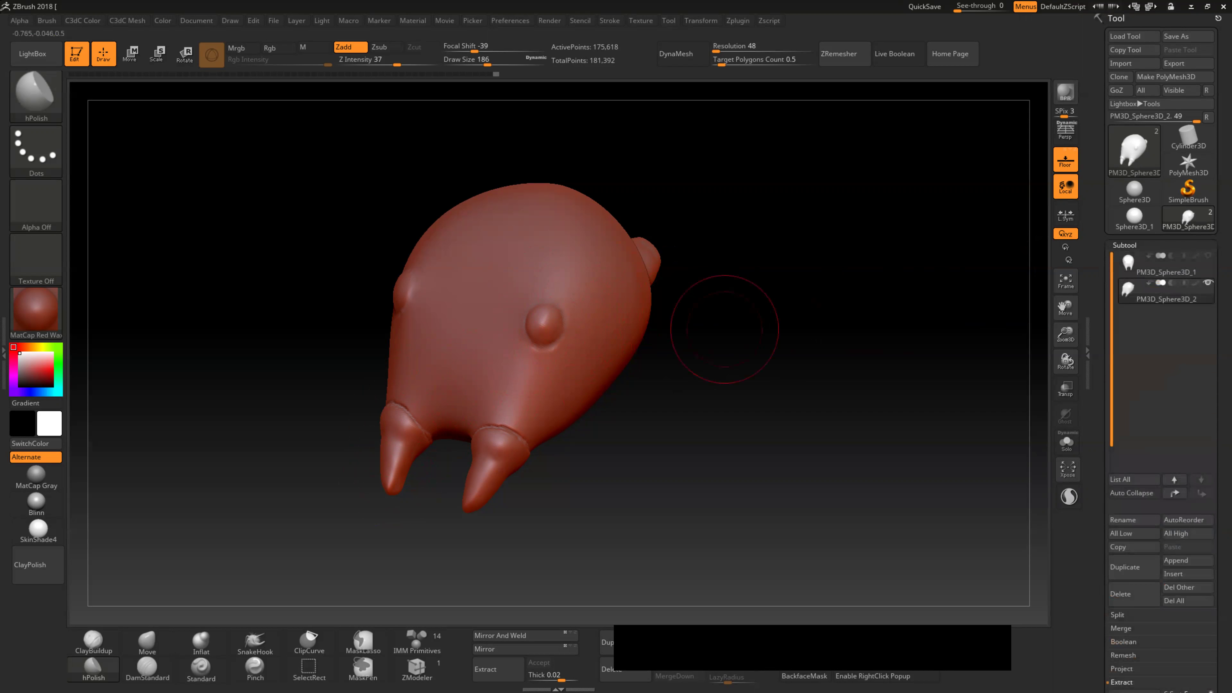
{"action": "left_click_drag", "start_coordinate": [725, 329], "coordinate": [728, 324]}
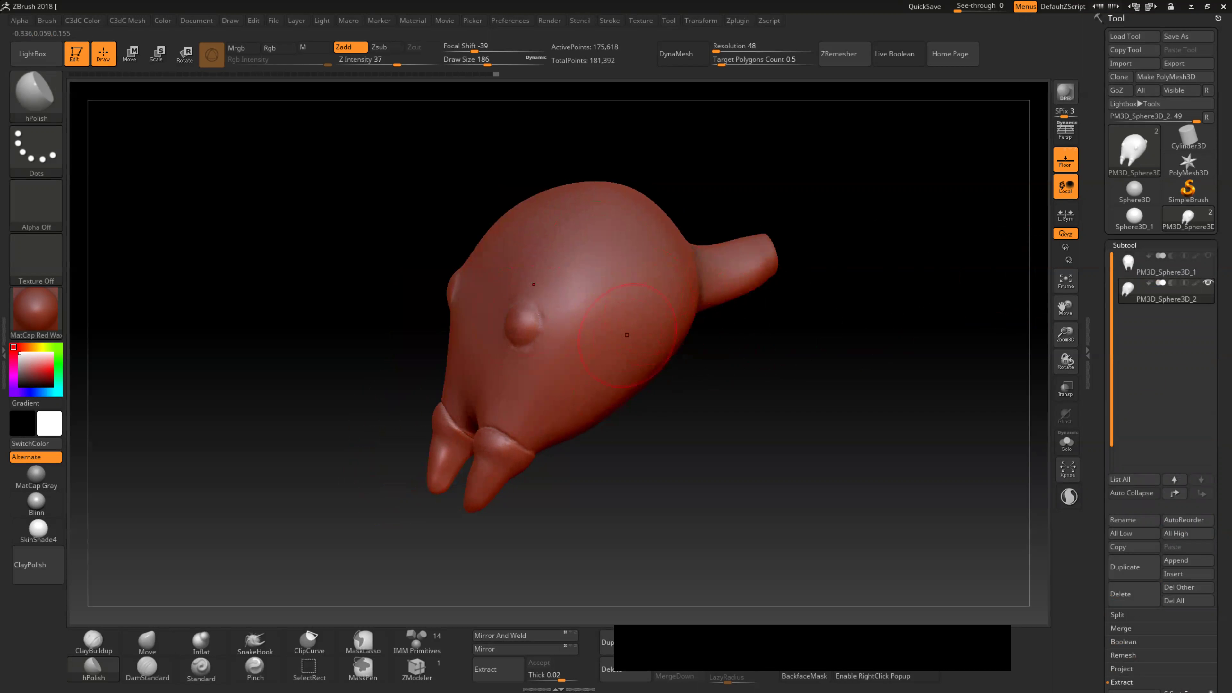
{"action": "left_click_drag", "start_coordinate": [824, 388], "coordinate": [970, 369]}
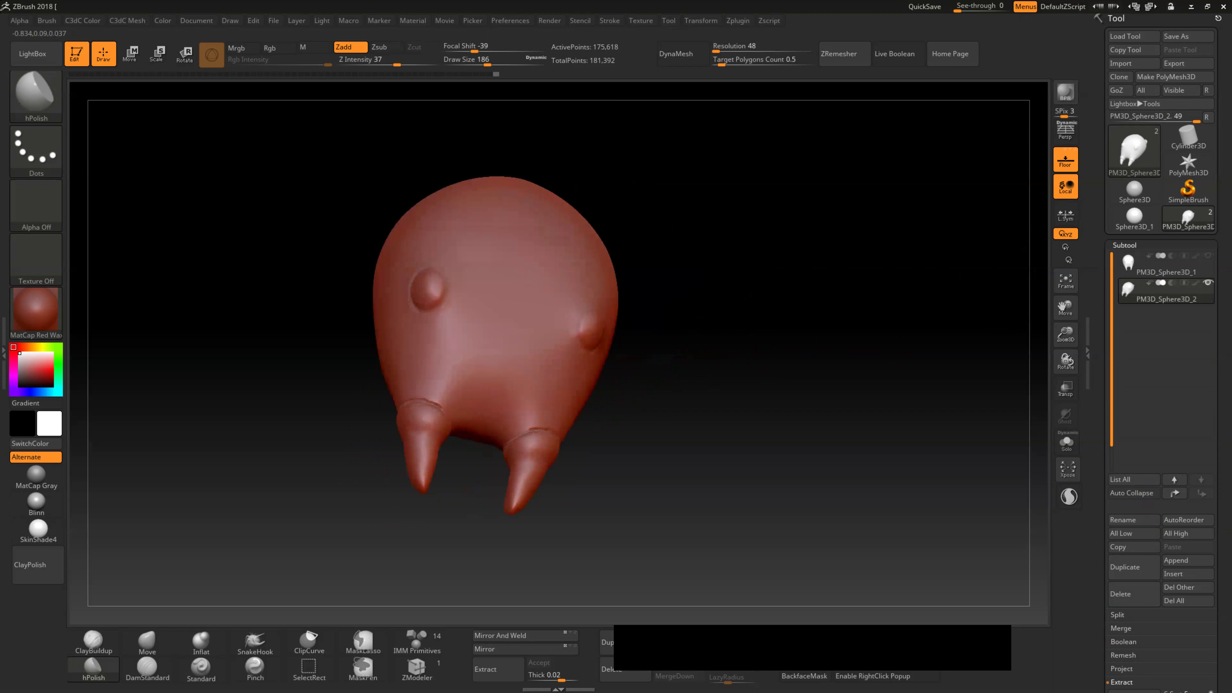
{"action": "left_click_drag", "start_coordinate": [776, 379], "coordinate": [679, 369]}
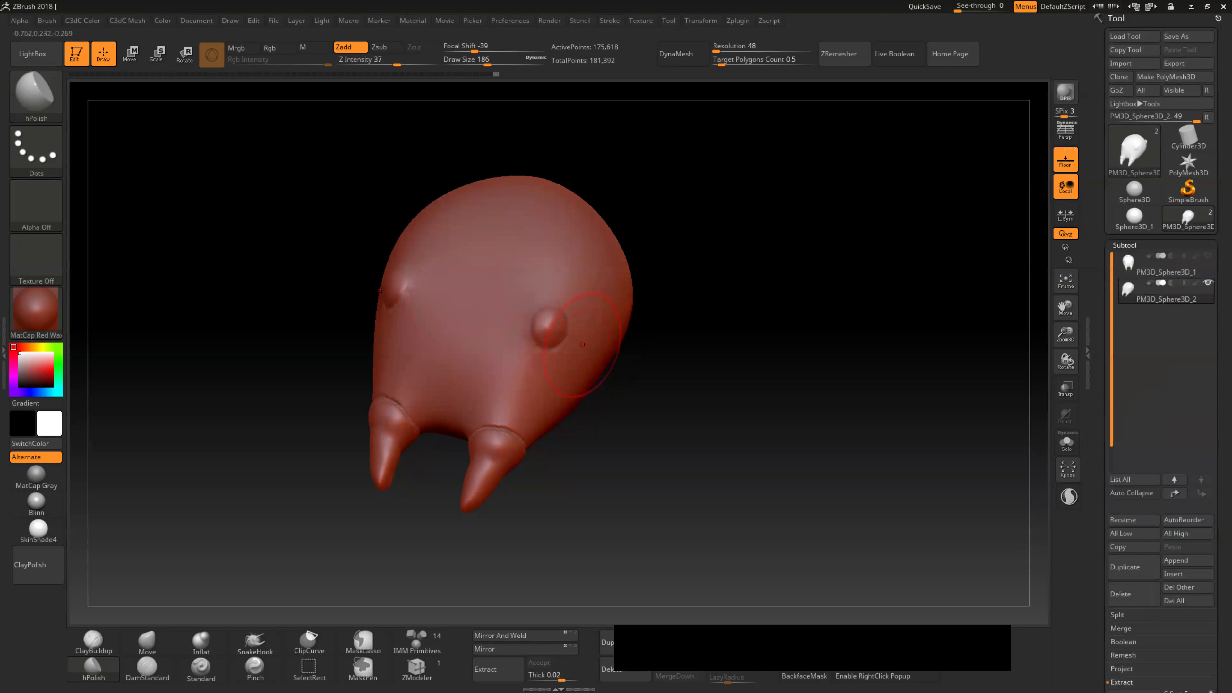
{"action": "right_click_drag", "start_coordinate": [608, 321], "coordinate": [593, 345]}
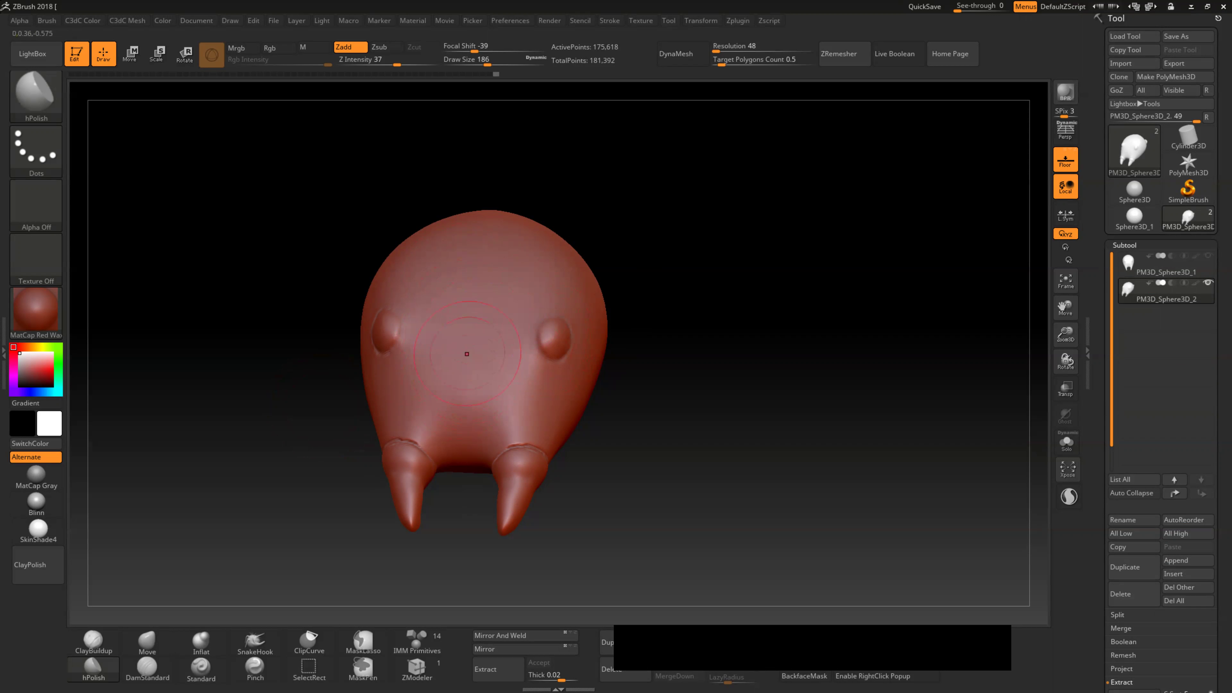
{"action": "right_click_drag", "start_coordinate": [506, 361], "coordinate": [494, 347]}
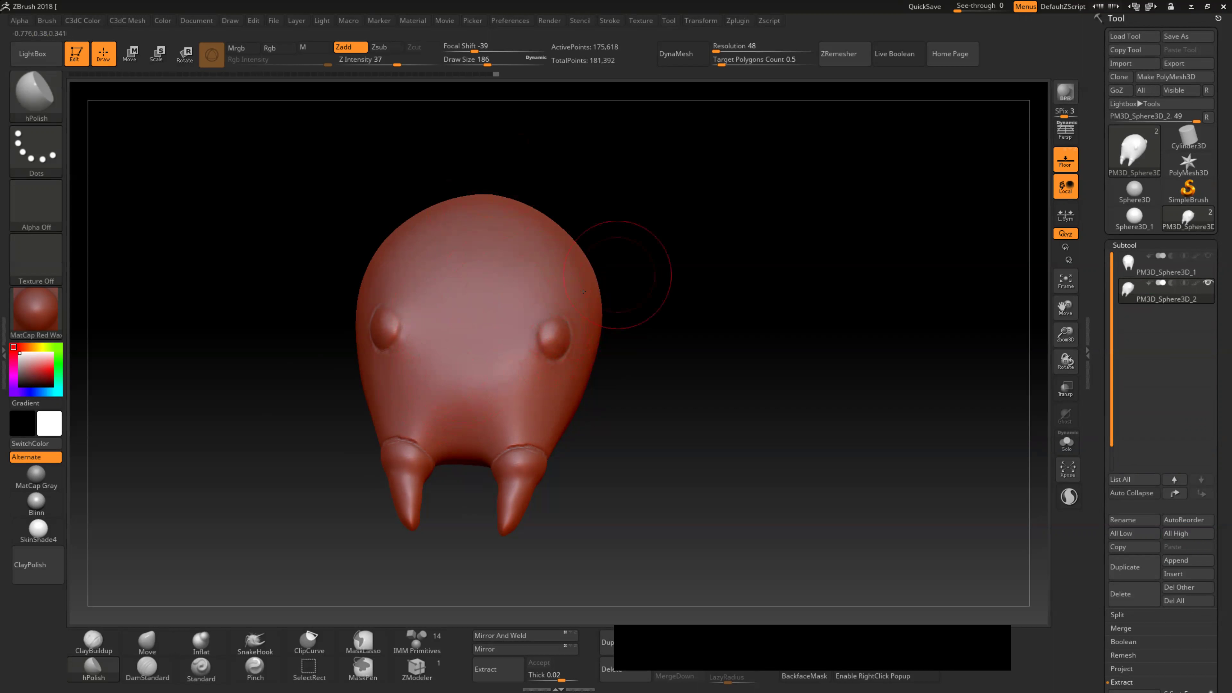
{"action": "mouse_move", "coordinate": [621, 272]}
{"action": "left_mouse_down"}
{"action": "mouse_move", "coordinate": [547, 304]}
{"action": "mouse_move", "coordinate": [573, 280]}
{"action": "mouse_move", "coordinate": [547, 309]}
{"action": "left_mouse_up"}
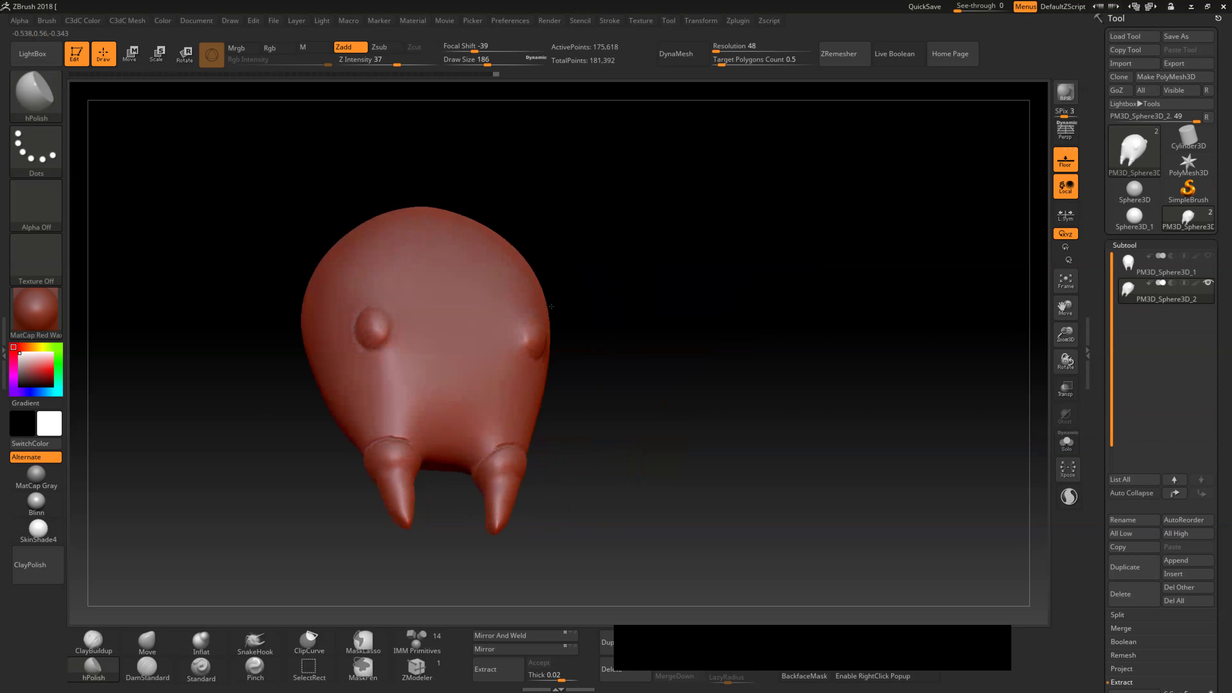
{"action": "left_click_drag", "start_coordinate": [547, 309], "coordinate": [539, 321]}
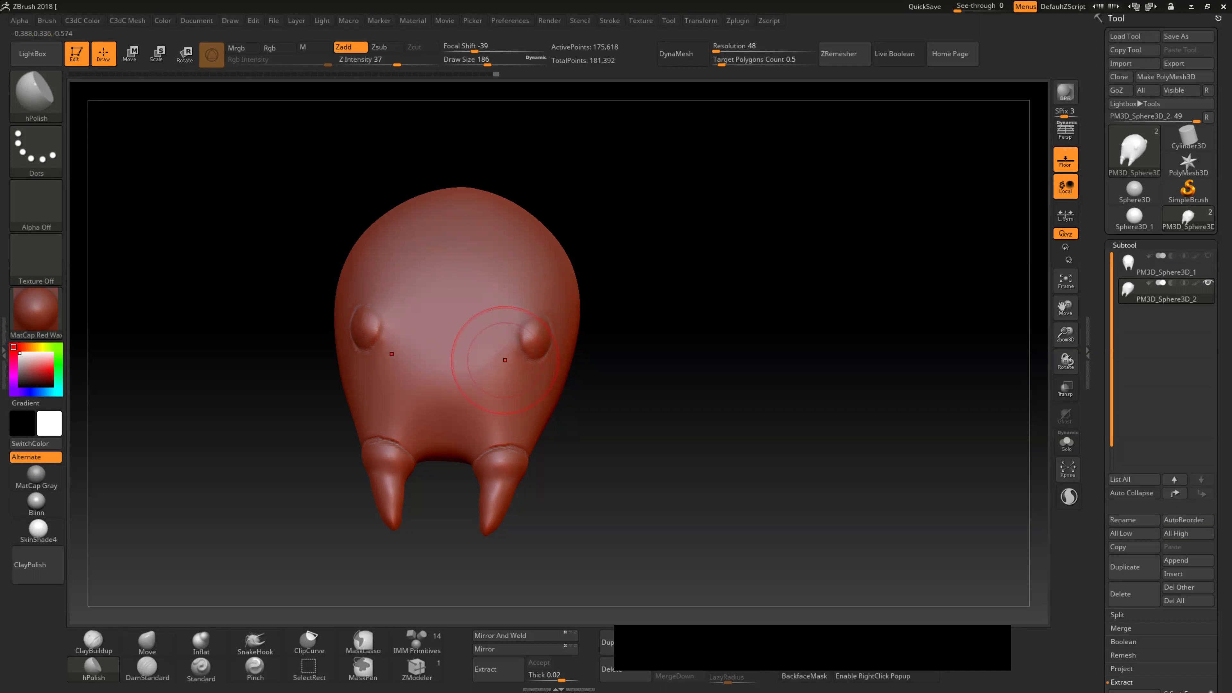
{"action": "mouse_move", "coordinate": [631, 360]}
{"action": "left_mouse_down"}
{"action": "mouse_move", "coordinate": [558, 369]}
{"action": "mouse_move", "coordinate": [508, 354]}
{"action": "mouse_move", "coordinate": [495, 368]}
{"action": "left_mouse_up"}
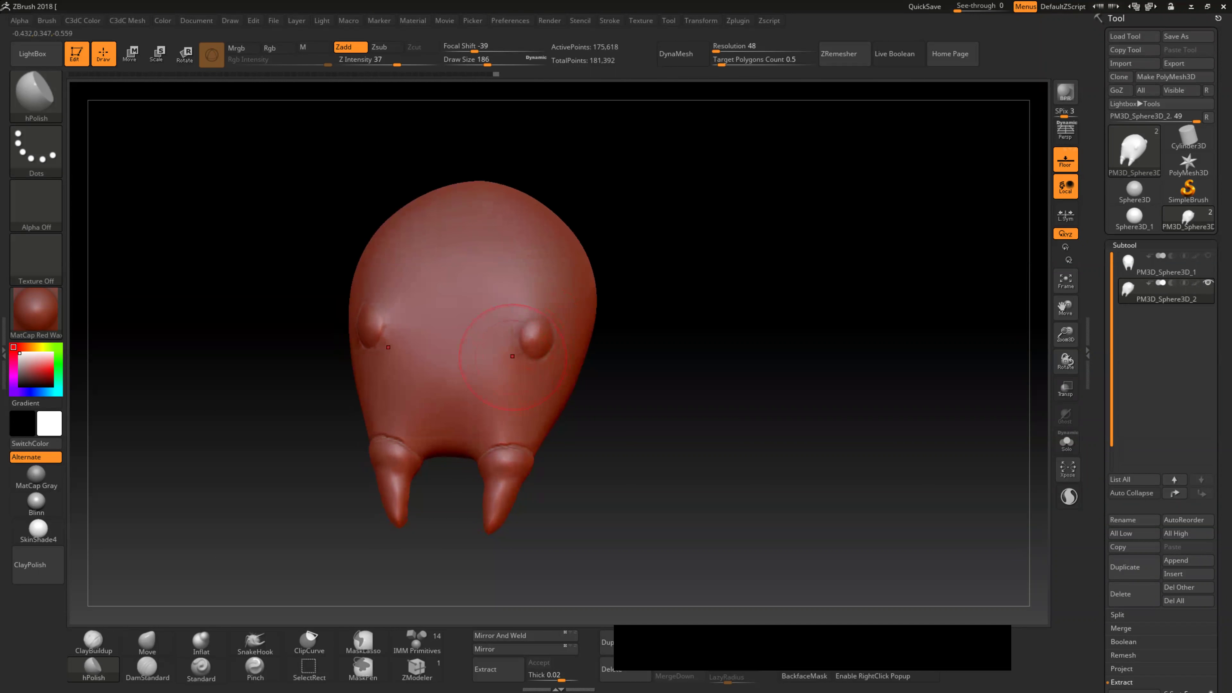
{"action": "left_click_drag", "start_coordinate": [509, 359], "coordinate": [515, 355]}
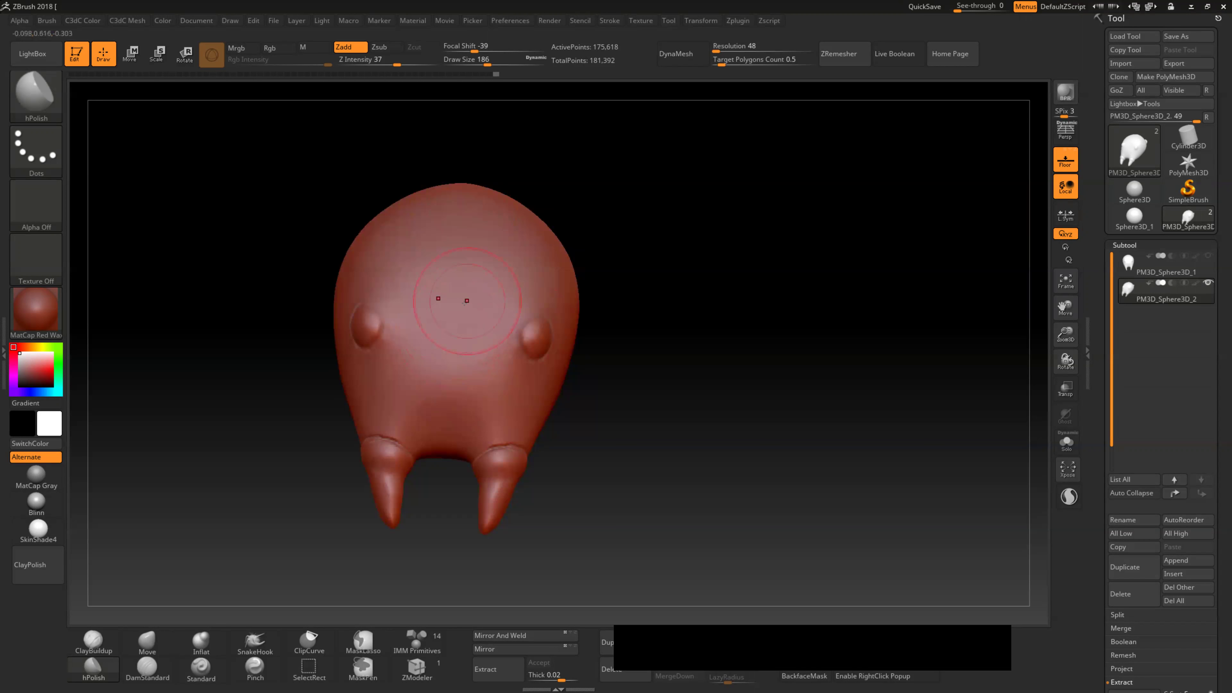
{"action": "mouse_move", "coordinate": [565, 253]}
{"action": "left_mouse_down"}
{"action": "mouse_move", "coordinate": [578, 283]}
{"action": "mouse_move", "coordinate": [513, 312]}
{"action": "mouse_move", "coordinate": [550, 301]}
{"action": "mouse_move", "coordinate": [479, 300]}
{"action": "left_mouse_up"}
{"action": "left_click_drag", "start_coordinate": [454, 220], "coordinate": [457, 332]}
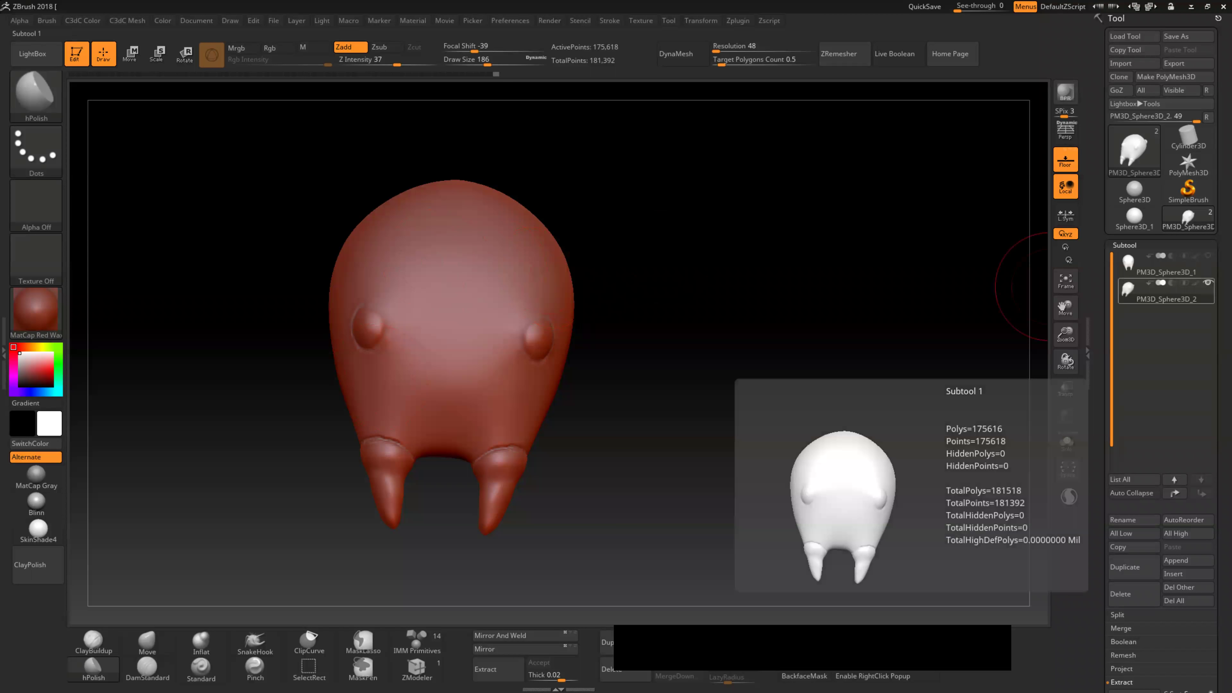
{"action": "mouse_move", "coordinate": [1164, 293]}
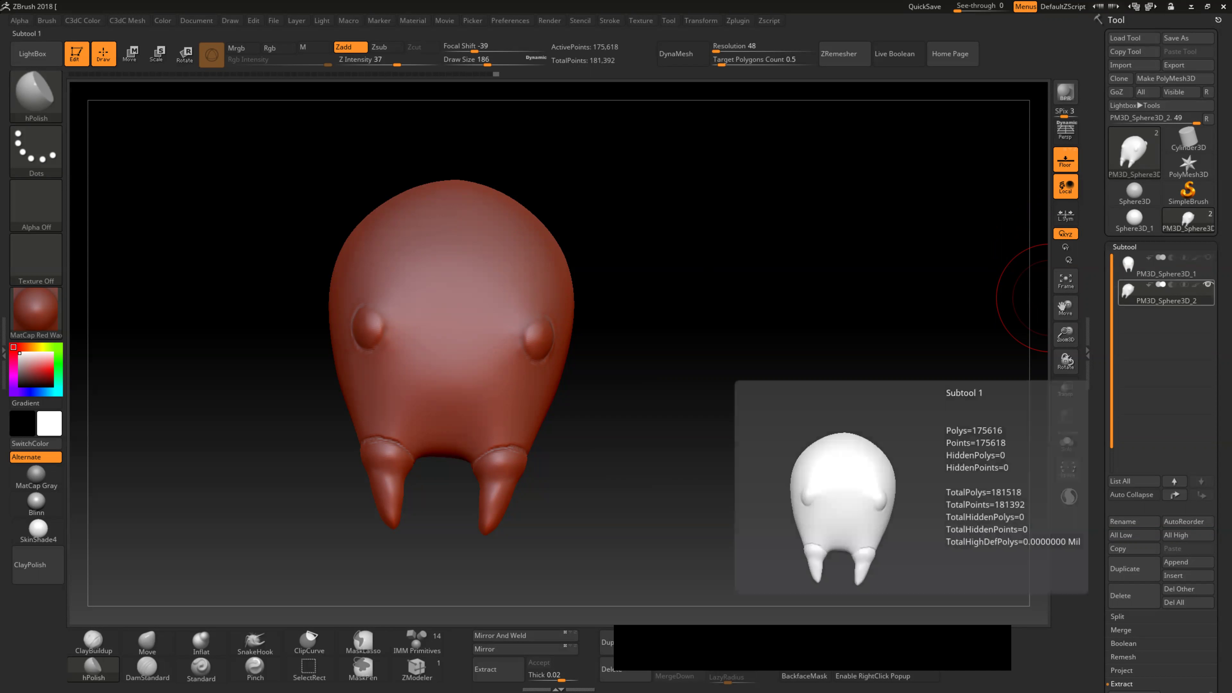
{"action": "scroll", "coordinate": [1159, 339], "scroll_direction": "down", "scroll_amount": 4}
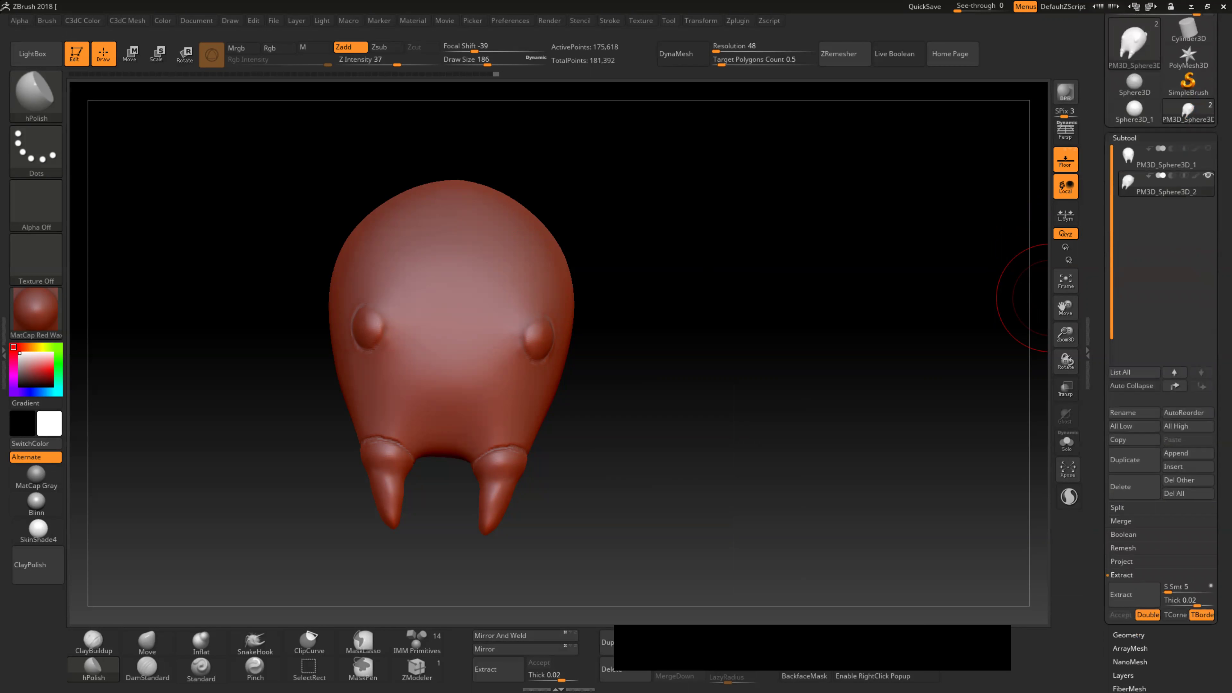
{"action": "scroll", "coordinate": [1159, 388], "scroll_direction": "down", "scroll_amount": 1}
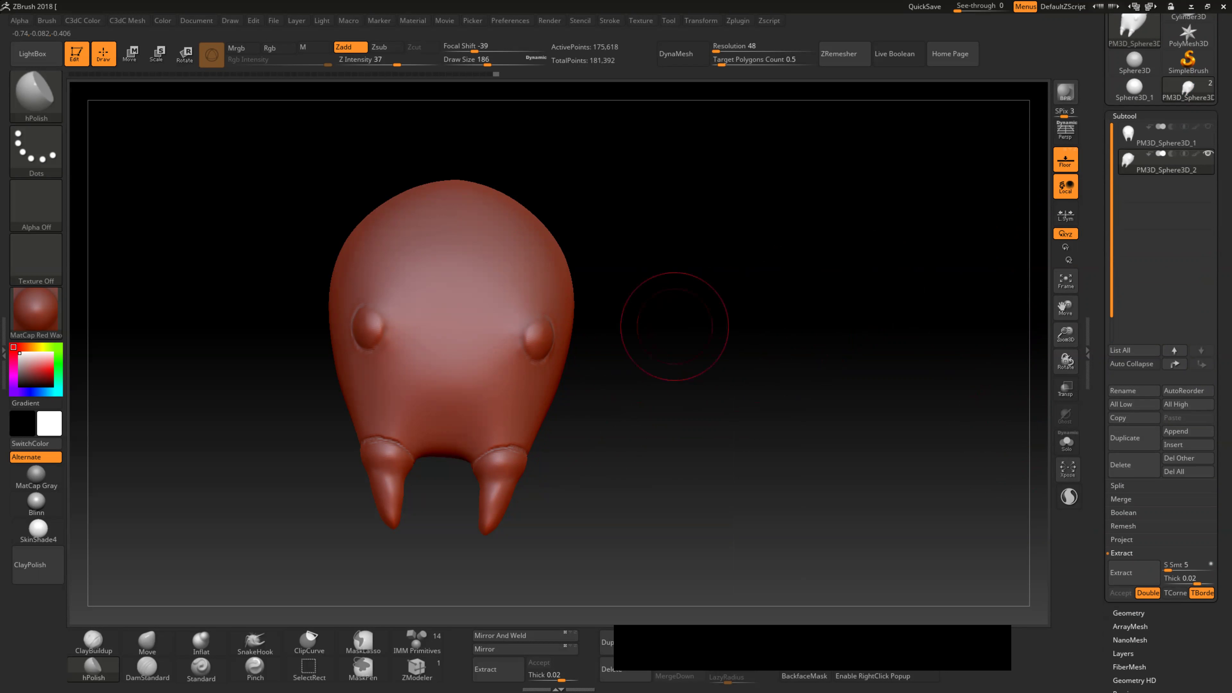
{"action": "left_click_drag", "start_coordinate": [671, 325], "coordinate": [752, 327]}
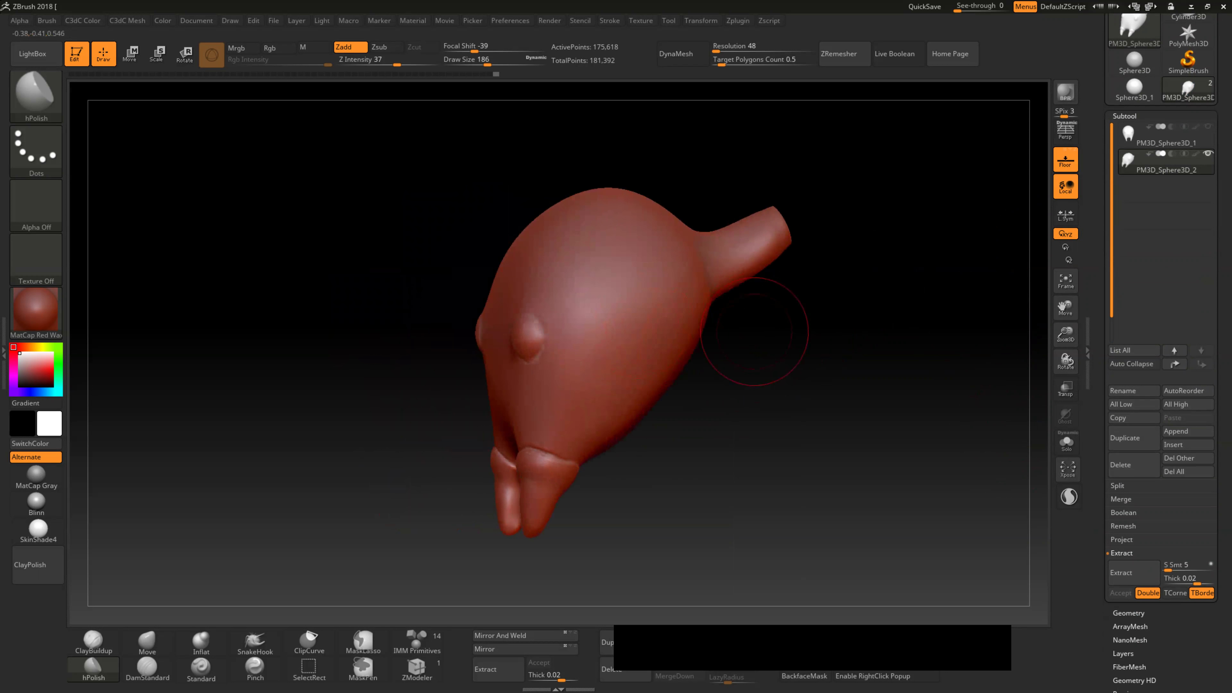
{"action": "mouse_move", "coordinate": [834, 558]}
{"action": "left_mouse_down"}
{"action": "mouse_move", "coordinate": [742, 336]}
{"action": "mouse_move", "coordinate": [752, 376]}
{"action": "left_mouse_up"}
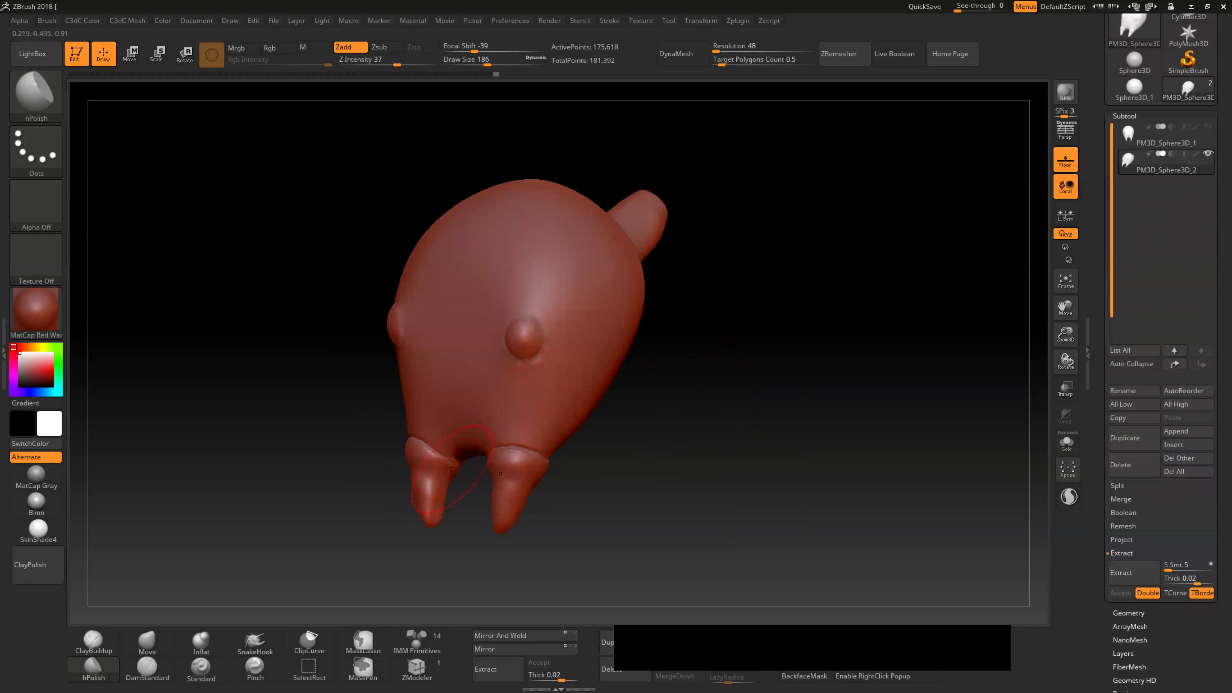
{"action": "left_click_drag", "start_coordinate": [379, 446], "coordinate": [448, 458]}
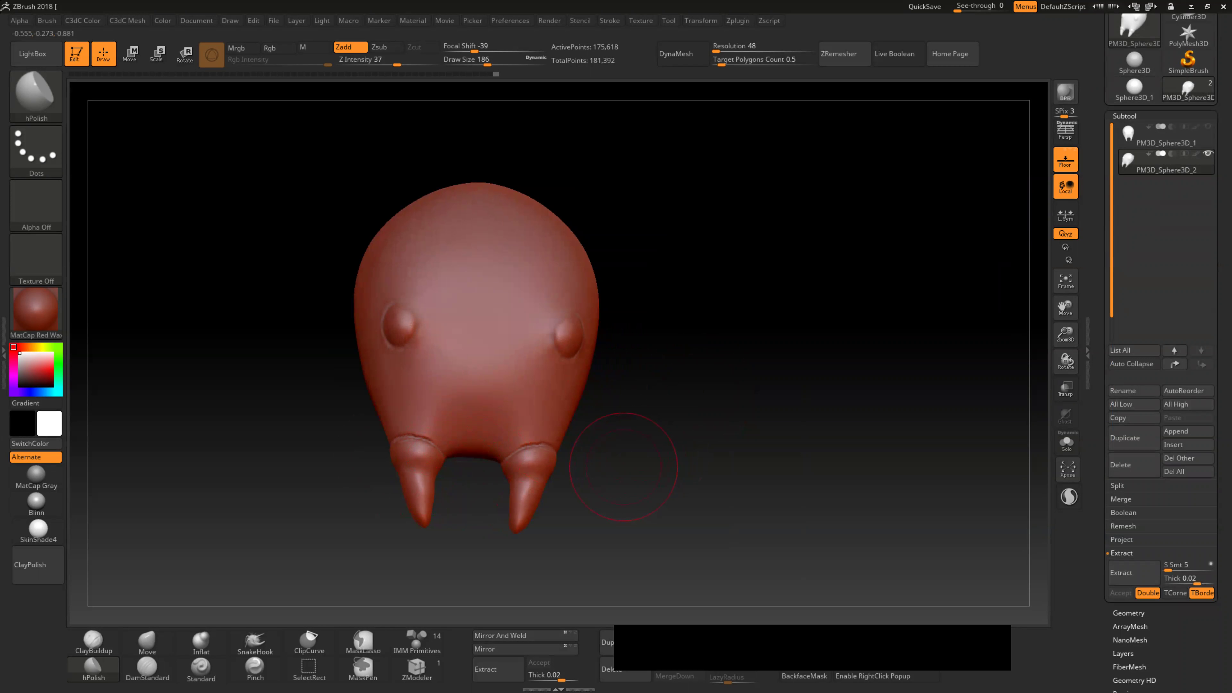
{"action": "left_click_drag", "start_coordinate": [617, 444], "coordinate": [615, 437]}
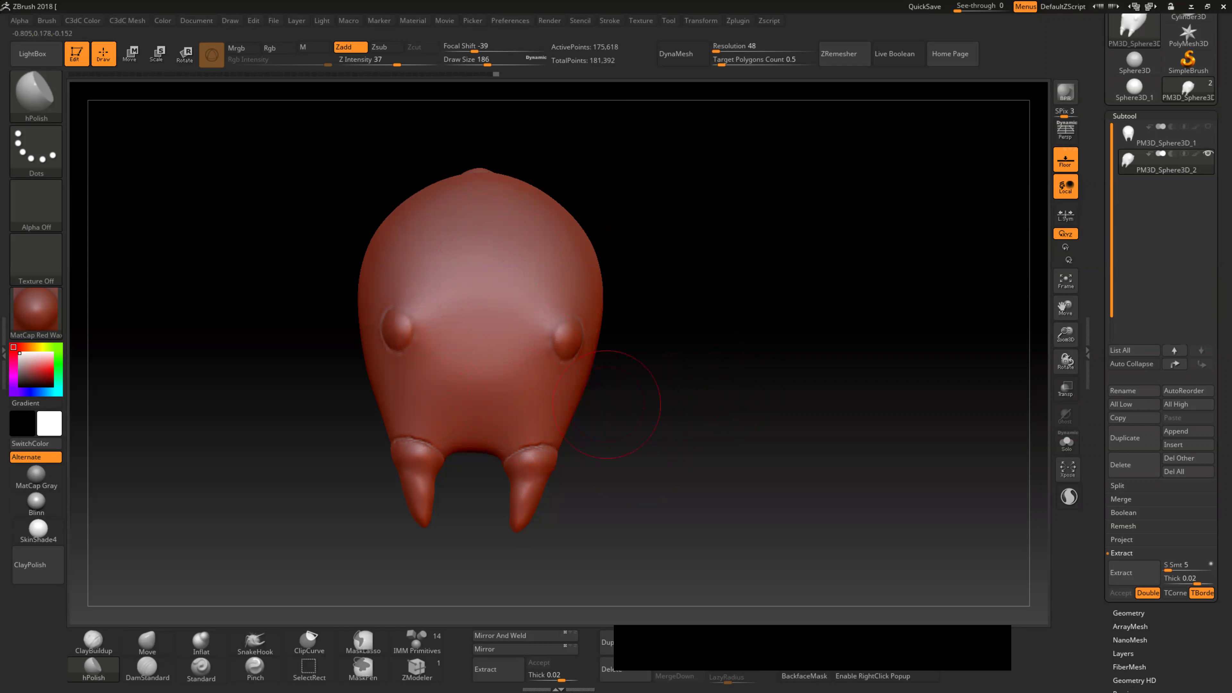
{"action": "left_click_drag", "start_coordinate": [621, 347], "coordinate": [617, 336]}
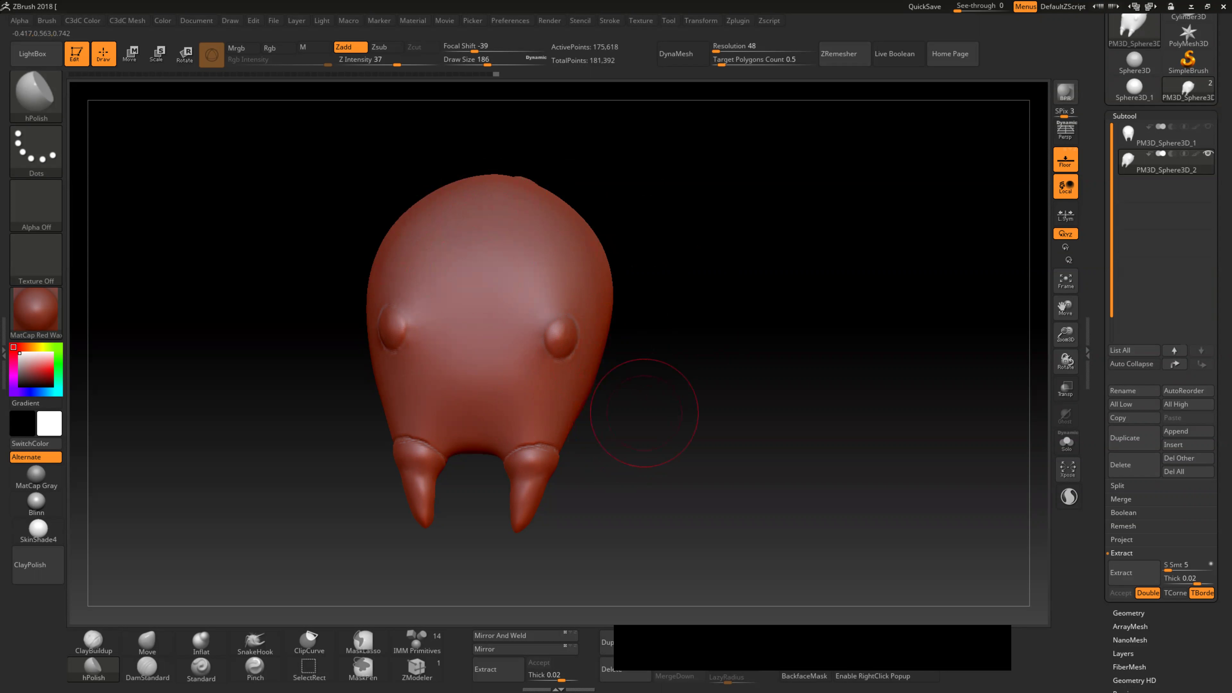
{"action": "left_click_drag", "start_coordinate": [643, 417], "coordinate": [802, 438]}
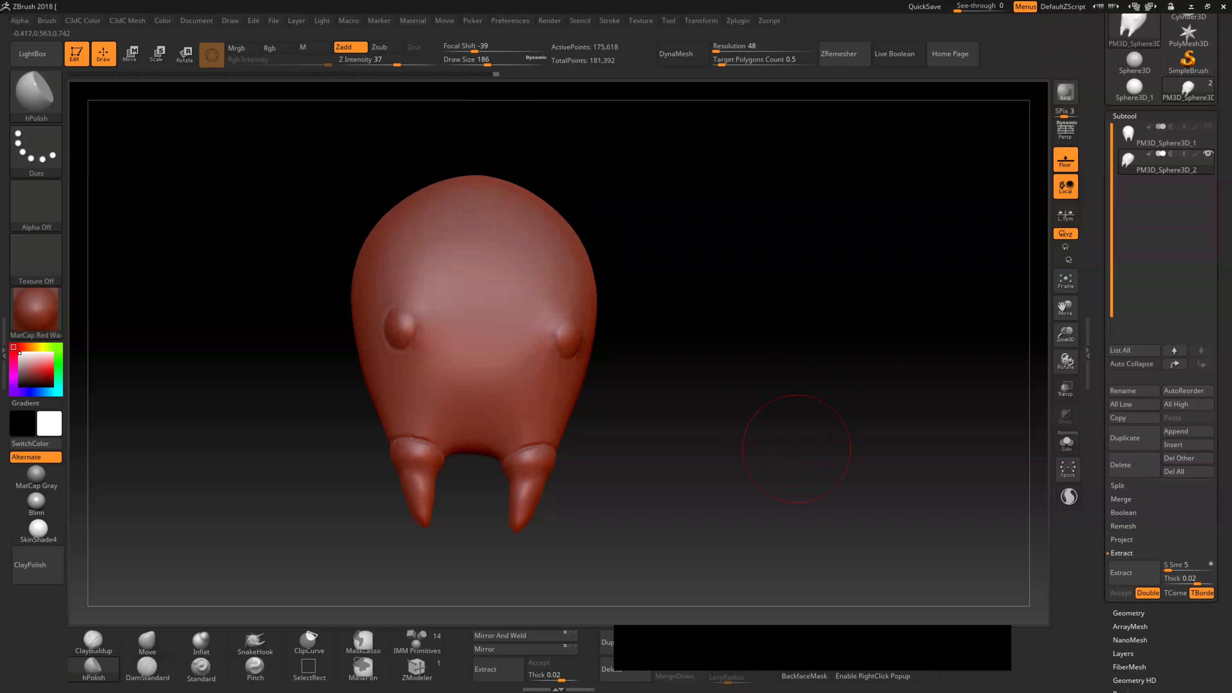
{"action": "left_click_drag", "start_coordinate": [817, 380], "coordinate": [786, 383]}
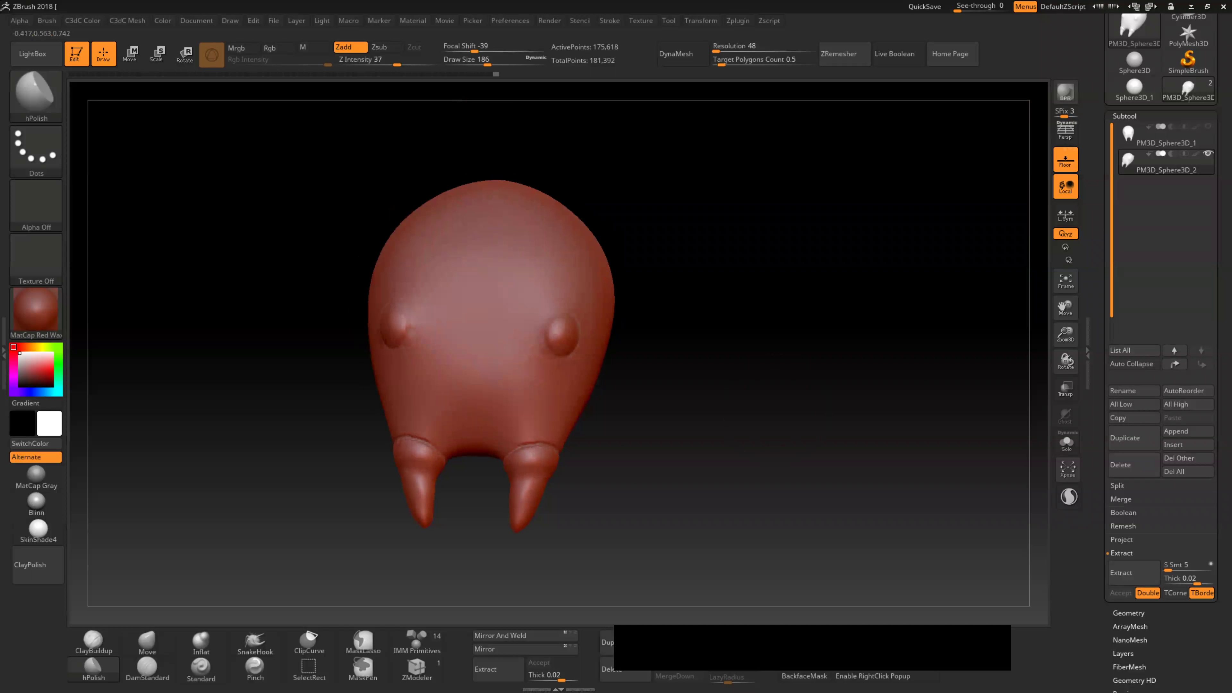
{"action": "left_click_drag", "start_coordinate": [796, 335], "coordinate": [804, 389]}
{"action": "mouse_move", "coordinate": [683, 421]}
{"action": "left_mouse_down"}
{"action": "mouse_move", "coordinate": [682, 357]}
{"action": "mouse_move", "coordinate": [727, 349]}
{"action": "mouse_move", "coordinate": [695, 446]}
{"action": "mouse_move", "coordinate": [705, 428]}
{"action": "left_mouse_up"}
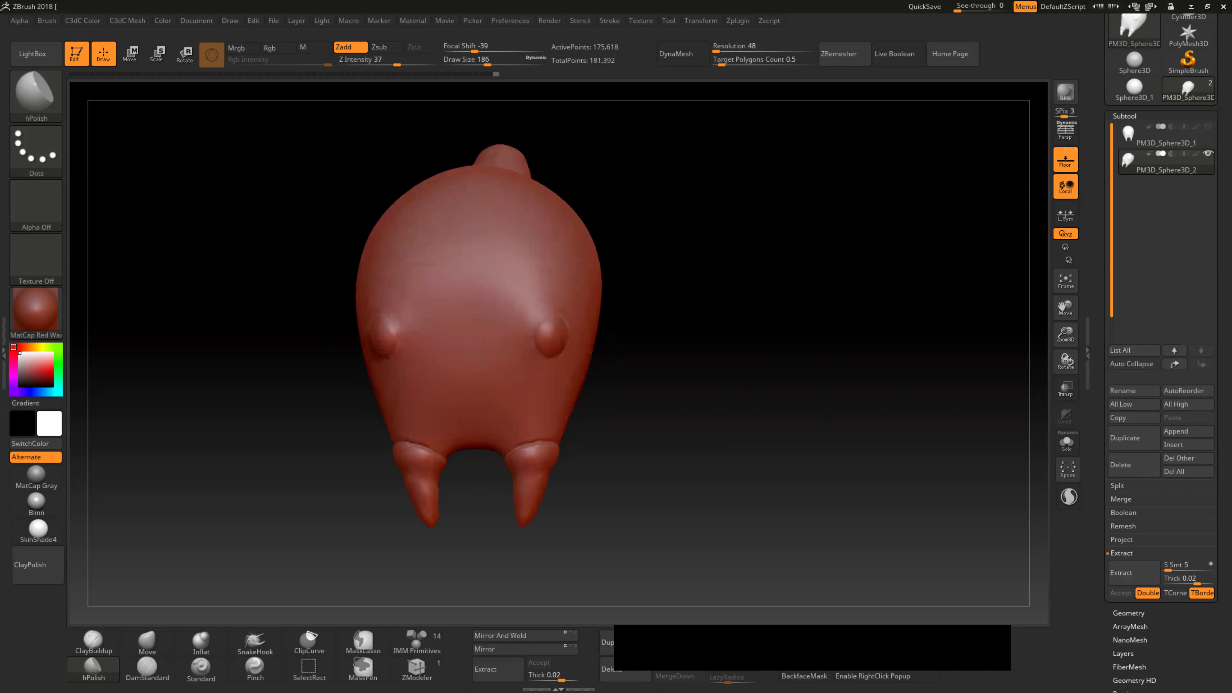